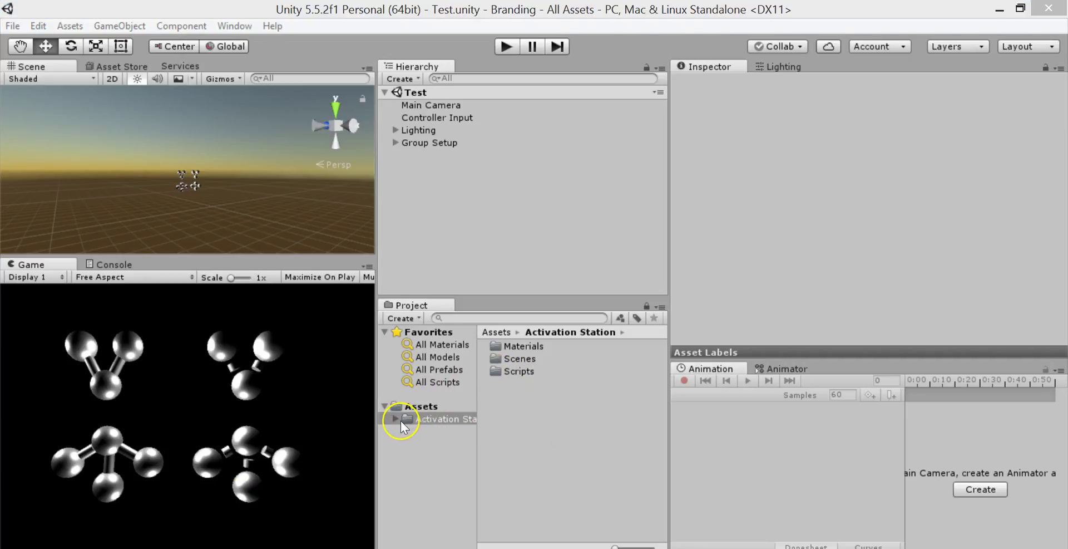
# - Open the Scenes folder inside Activation Station and select the Test scene asset
pyautogui.click(531, 362)
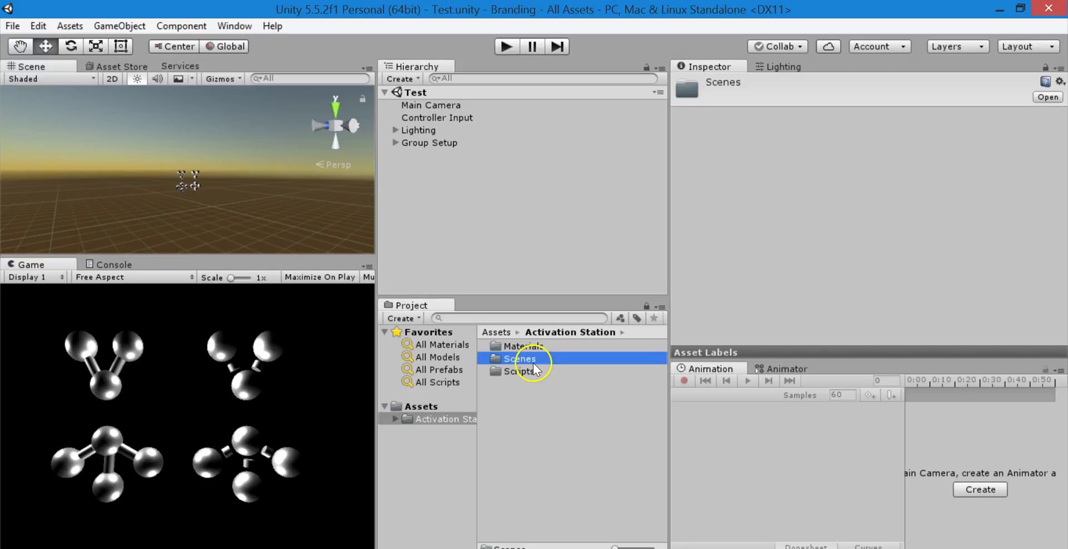
pyautogui.click(395, 418)
pyautogui.click(443, 443)
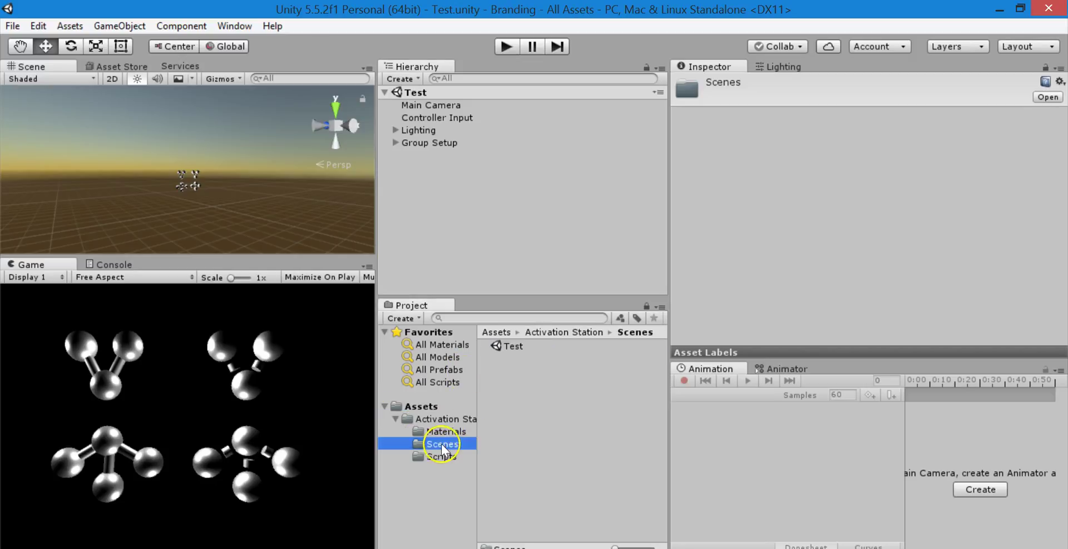
pyautogui.click(527, 348)
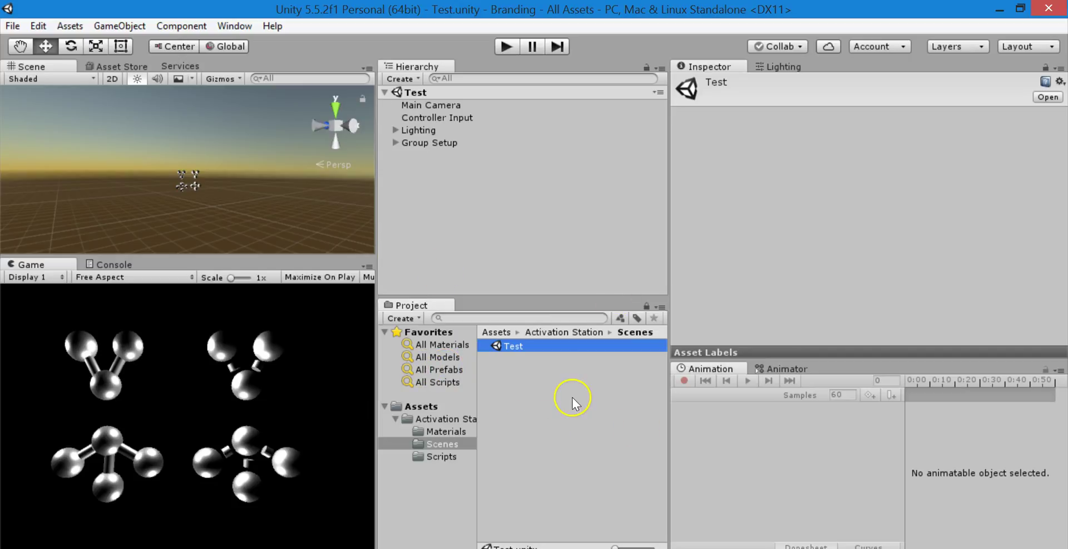
# - Select the Group Setup object, play the scene to watch its four sphere groups switch on and off, and stop playback
pyautogui.click(439, 106)
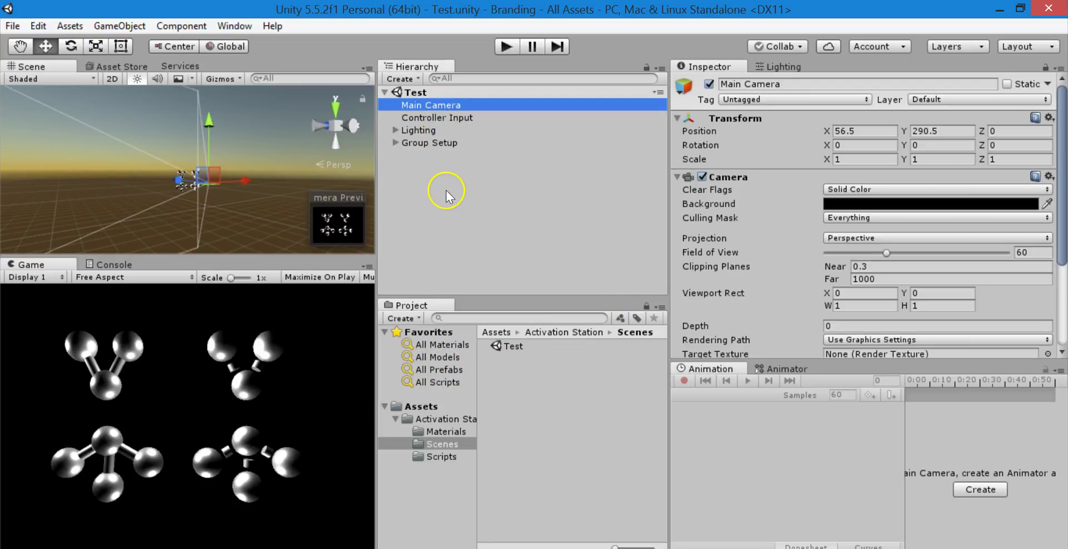
pyautogui.click(426, 143)
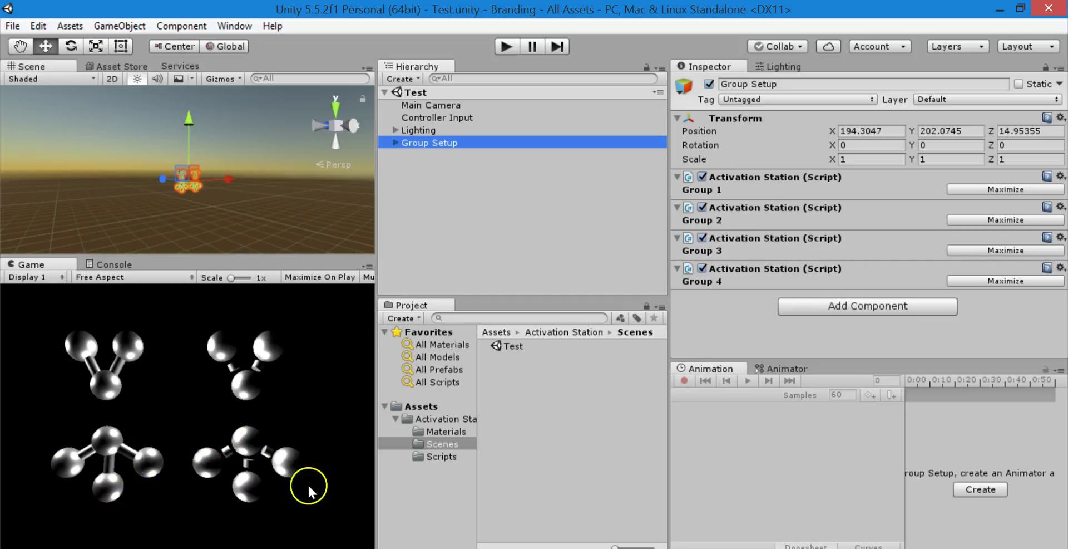
pyautogui.click(506, 45)
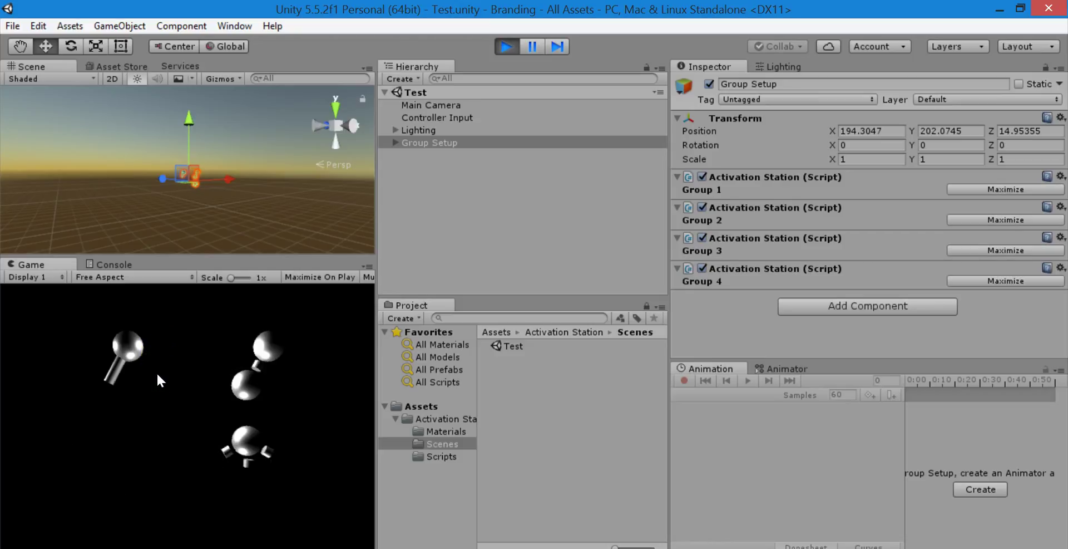
pyautogui.moveTo(155, 376)
pyautogui.mouseDown()
pyautogui.moveTo(229, 429)
pyautogui.moveTo(141, 436)
pyautogui.moveTo(105, 460)
pyautogui.moveTo(105, 482)
pyautogui.mouseUp()
pyautogui.moveTo(114, 433)
pyautogui.mouseDown()
pyautogui.moveTo(115, 379)
pyautogui.moveTo(125, 397)
pyautogui.mouseUp()
pyautogui.click(134, 398)
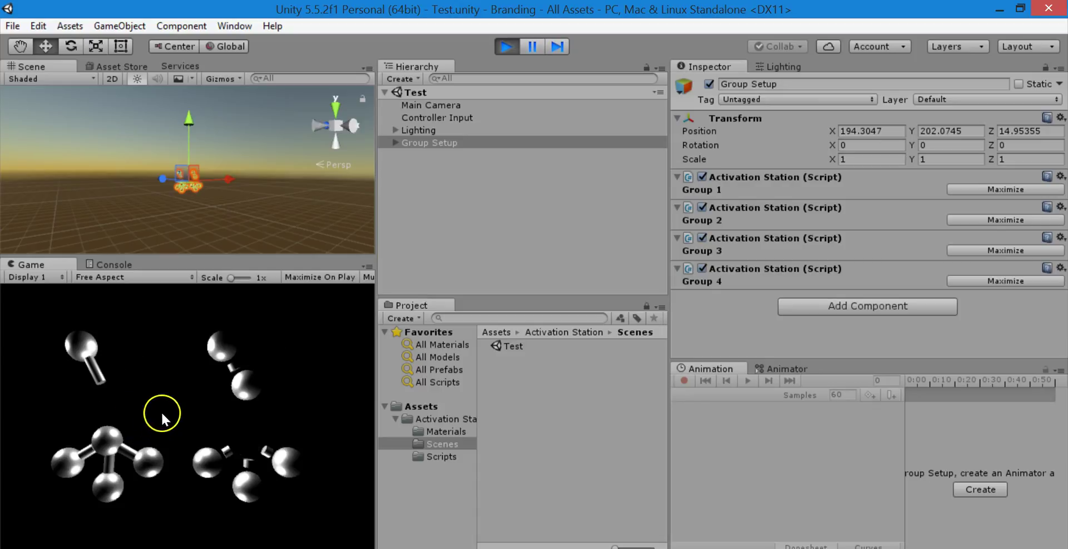
pyautogui.moveTo(116, 459); pyautogui.dragTo(119, 383)
pyautogui.moveTo(208, 412)
pyautogui.mouseDown()
pyautogui.moveTo(119, 445)
pyautogui.moveTo(148, 413)
pyautogui.mouseUp()
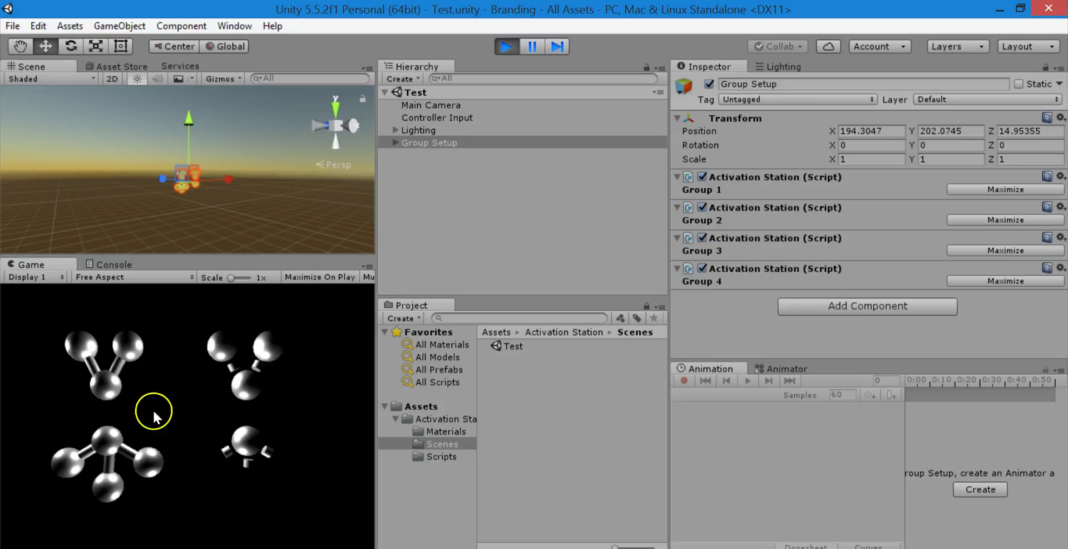
pyautogui.click(119, 494)
pyautogui.click(507, 46)
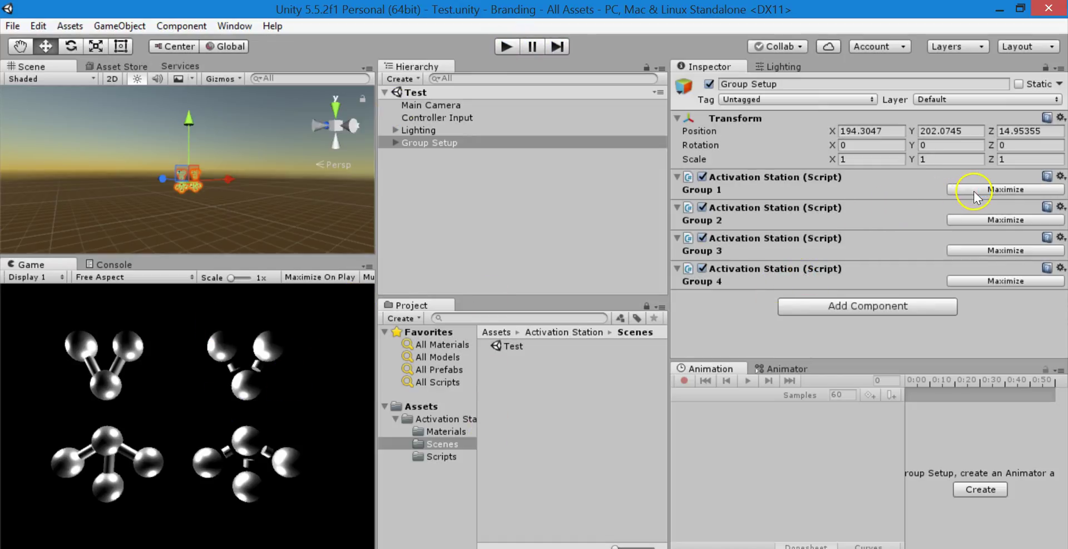
# - Maximize the Group 1 Activation Station script and review its Script Note and Activation Style options, keeping The Checklist
pyautogui.click(1014, 195)
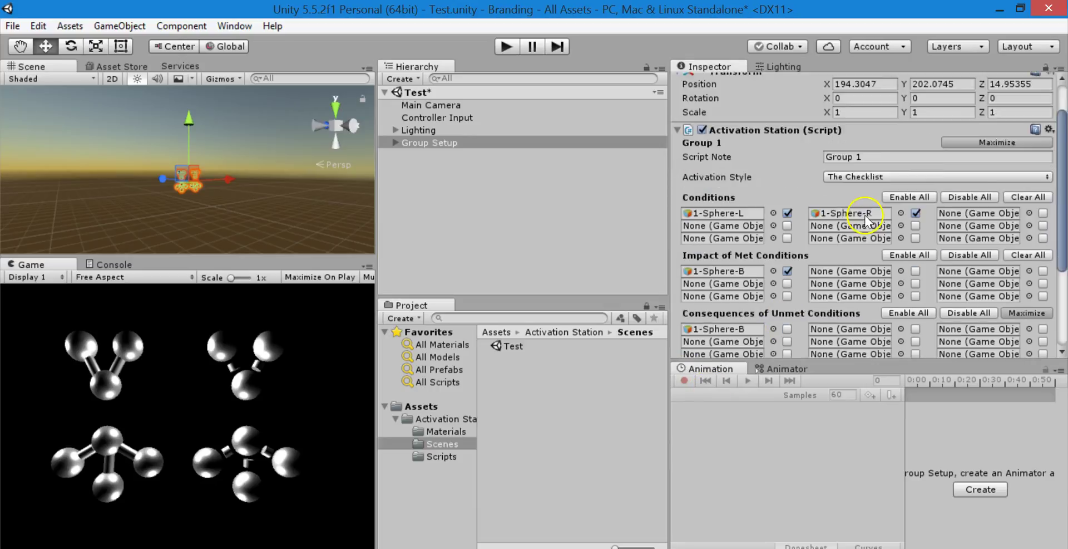
pyautogui.scroll(-4, 864, 215)
pyautogui.click(860, 110)
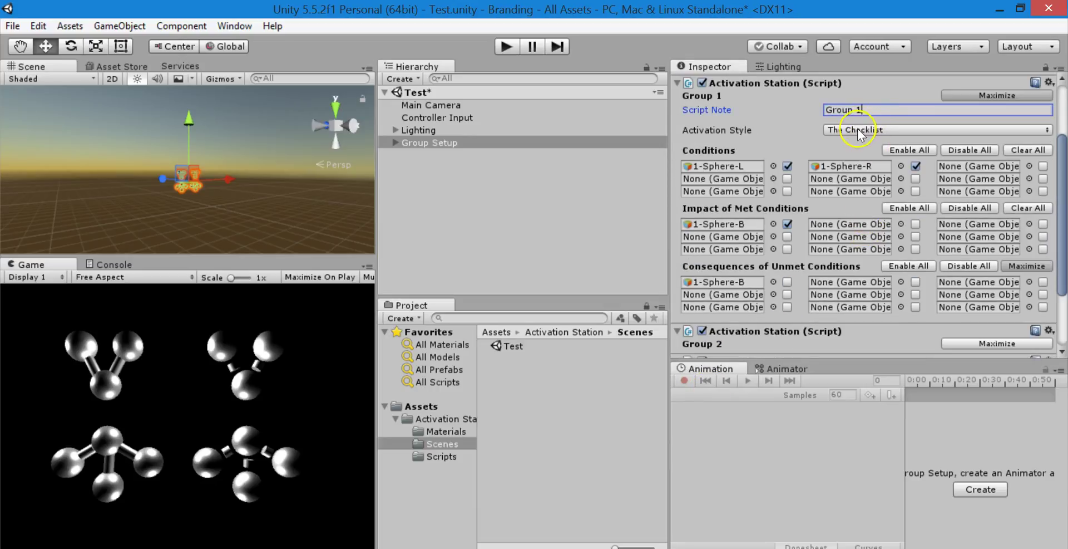
pyautogui.click(840, 131)
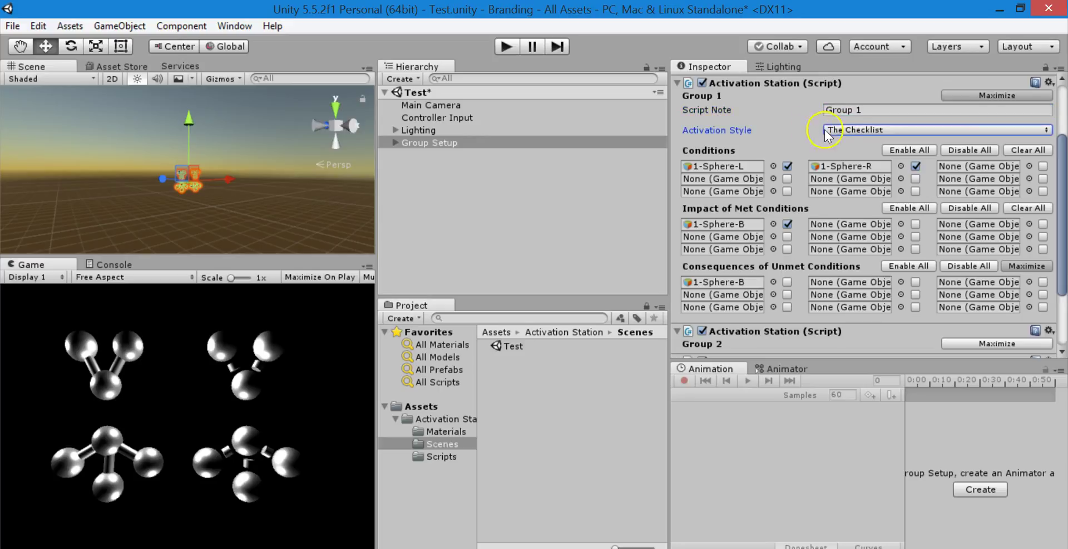
pyautogui.click(851, 132)
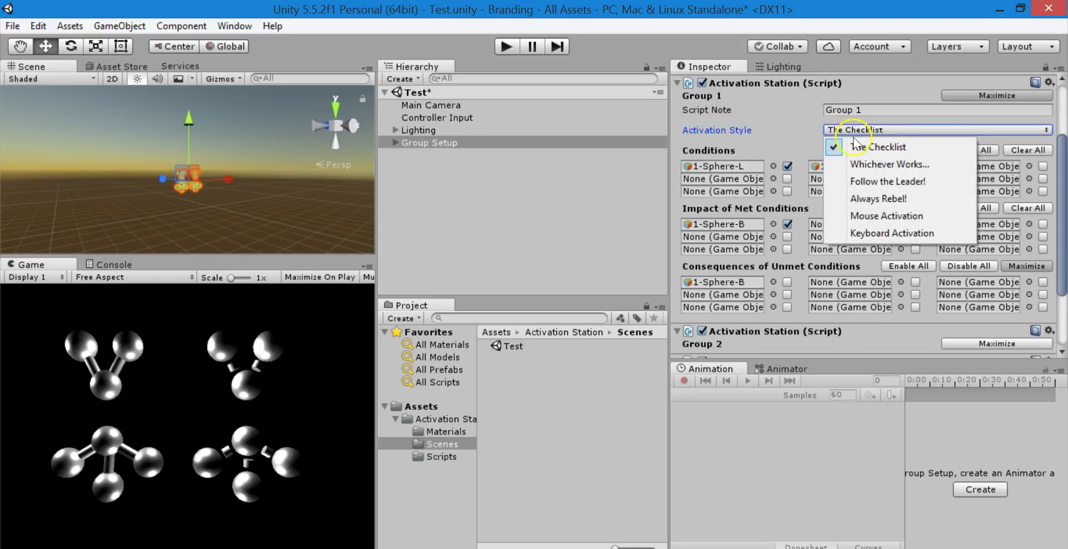
pyautogui.click(788, 134)
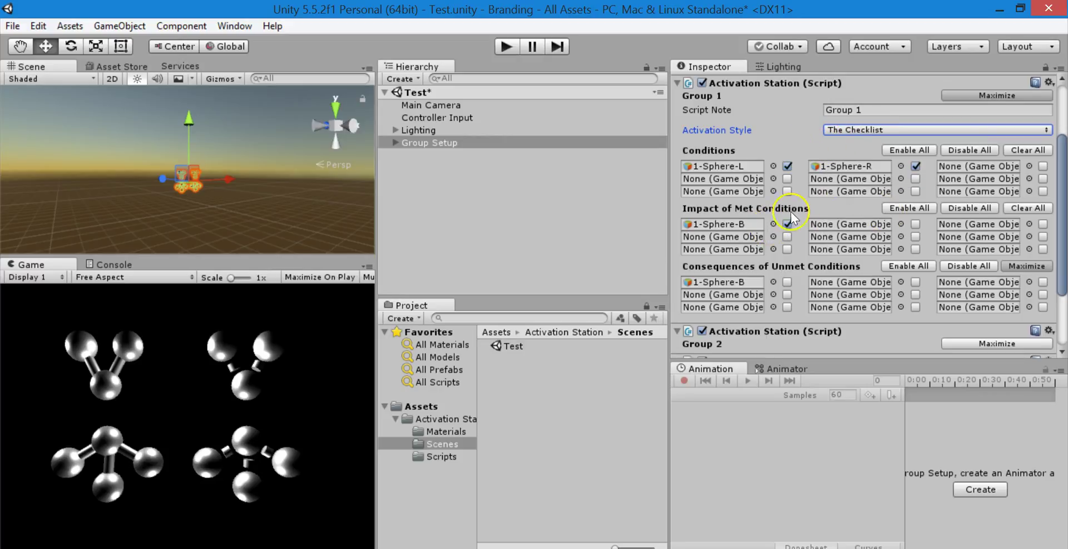
pyautogui.click(857, 133)
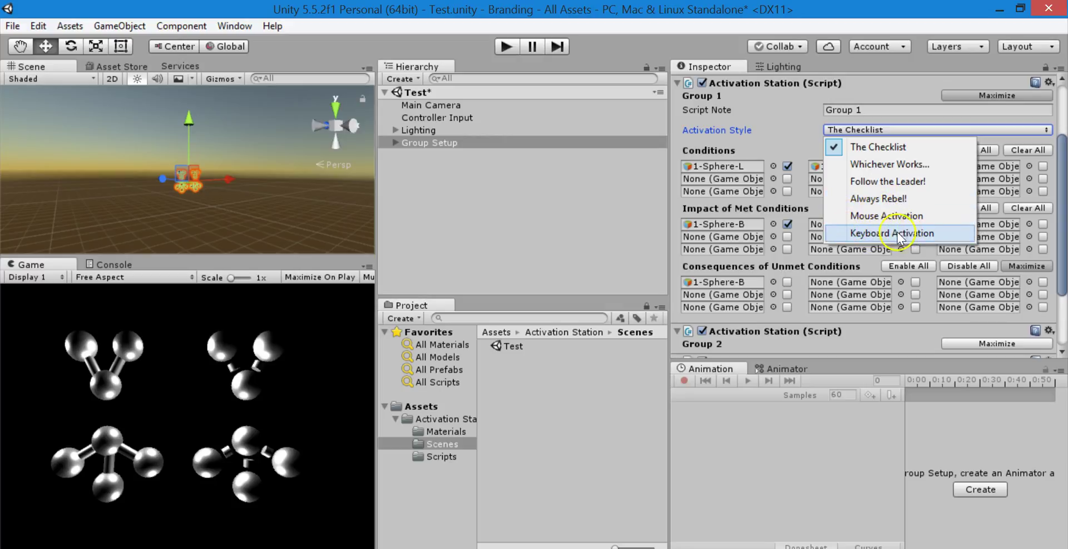
pyautogui.click(882, 112)
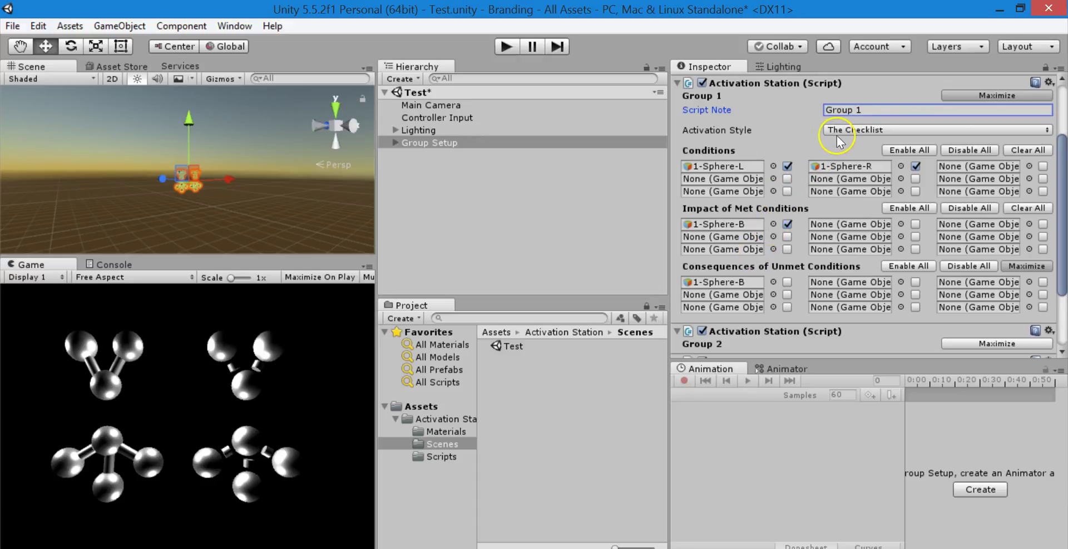
# - Examine the empty object slots and state toggles in Group 1's Conditions and Impact of Met Conditions sections
pyautogui.click(723, 178)
pyautogui.click(848, 179)
pyautogui.click(971, 179)
pyautogui.click(959, 188)
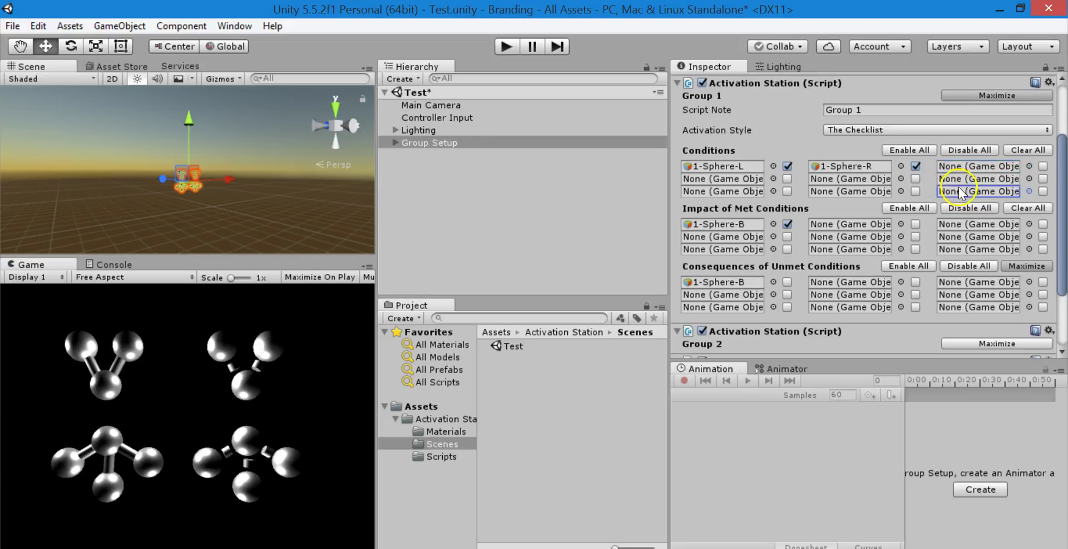
pyautogui.click(916, 179)
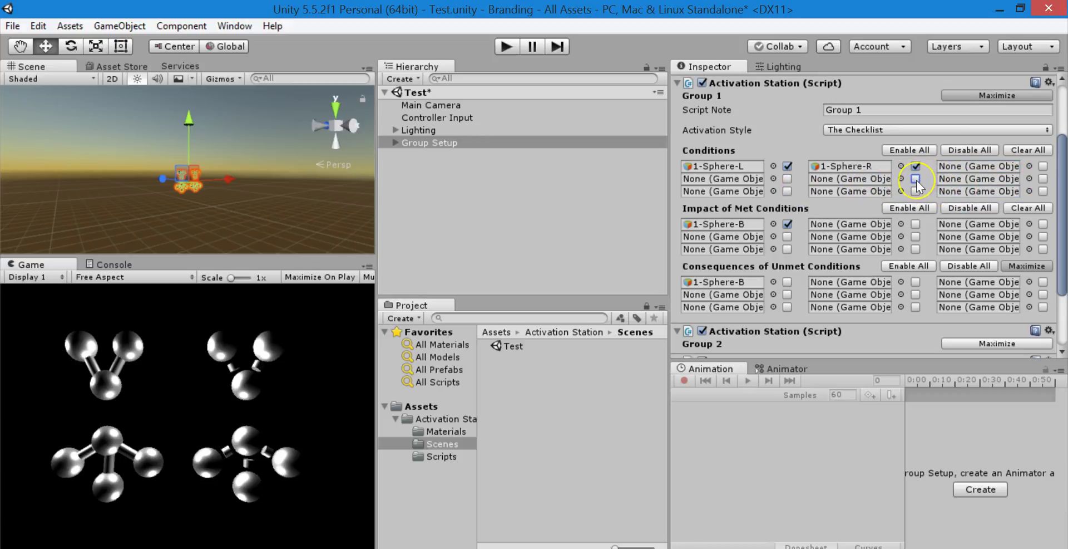
pyautogui.click(975, 167)
pyautogui.click(974, 178)
pyautogui.click(973, 191)
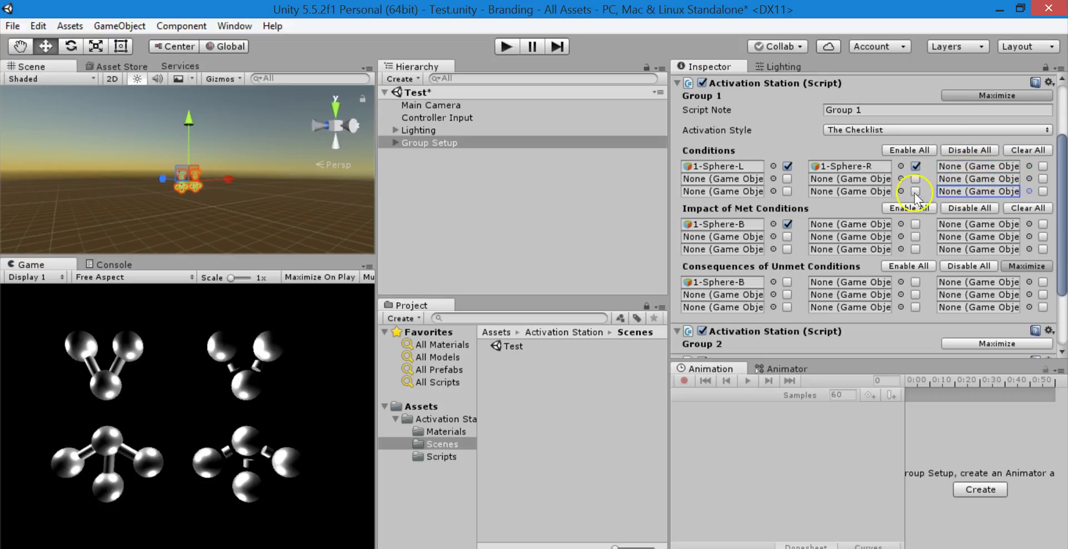
pyautogui.click(975, 167)
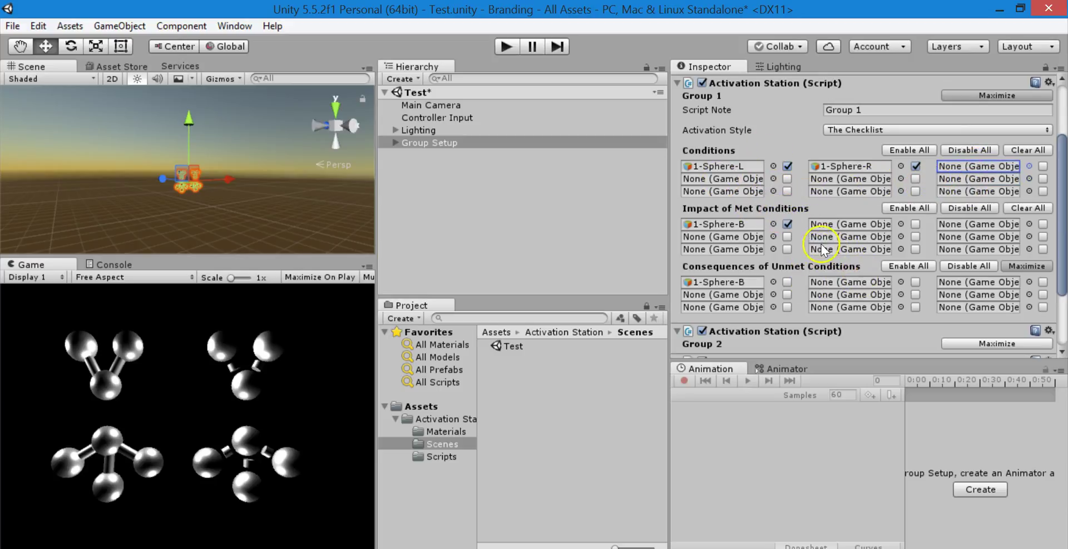
pyautogui.click(916, 224)
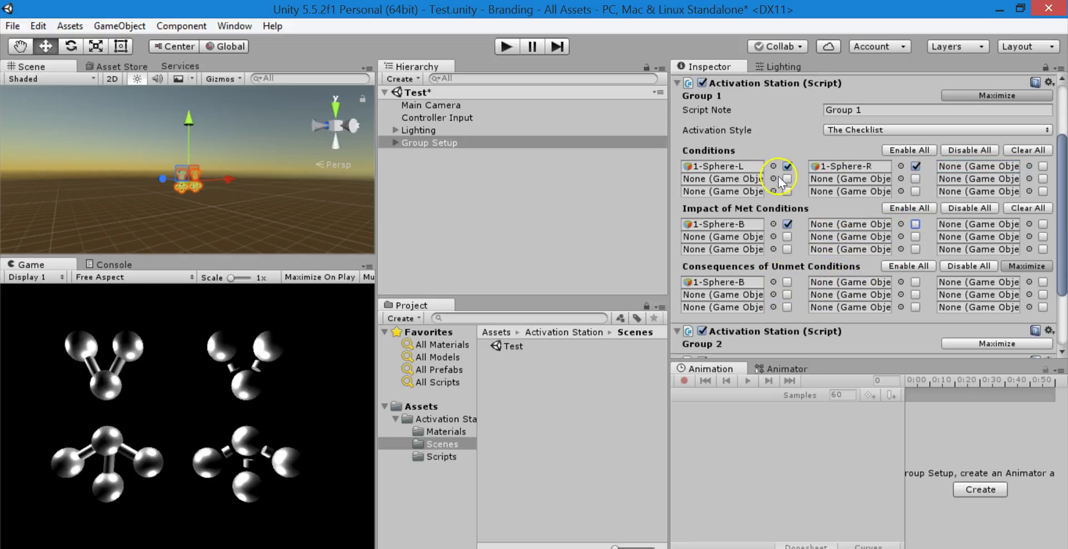
# - Locate the 1-Sphere-L and 1-Sphere-R condition objects of Group 1 in the scene hierarchy
pyautogui.click(750, 166)
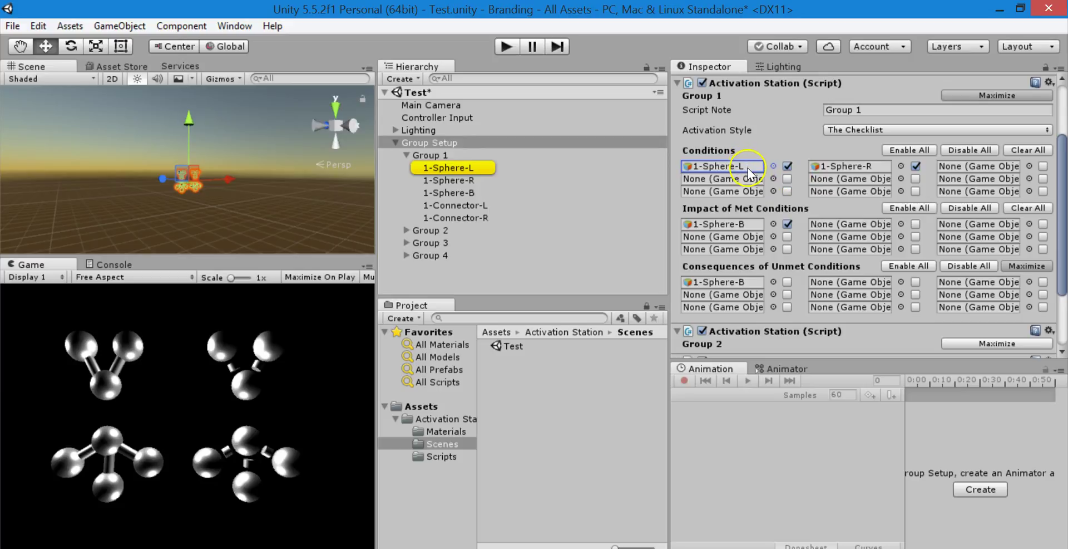
pyautogui.click(701, 170)
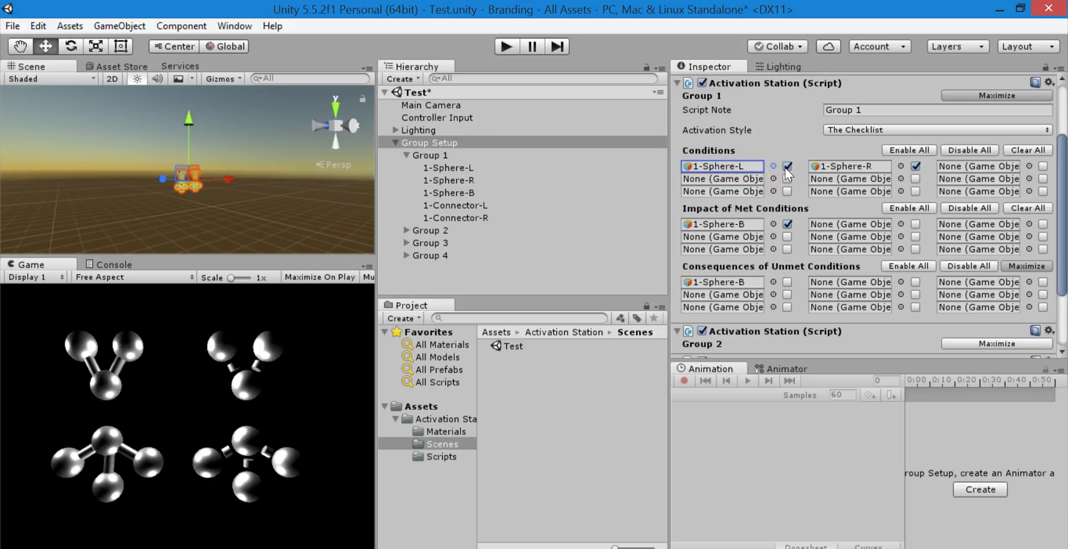
pyautogui.click(755, 166)
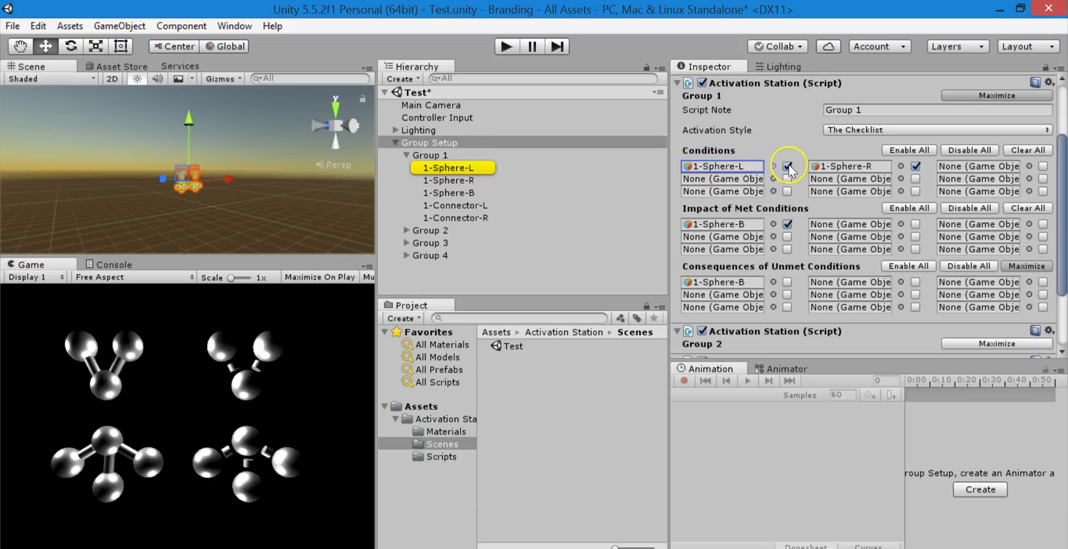
pyautogui.click(882, 166)
# - Disable the required active state of Group 1's 1-Sphere-R condition, compare it with 1-Sphere-L, and enable it again
pyautogui.click(915, 166)
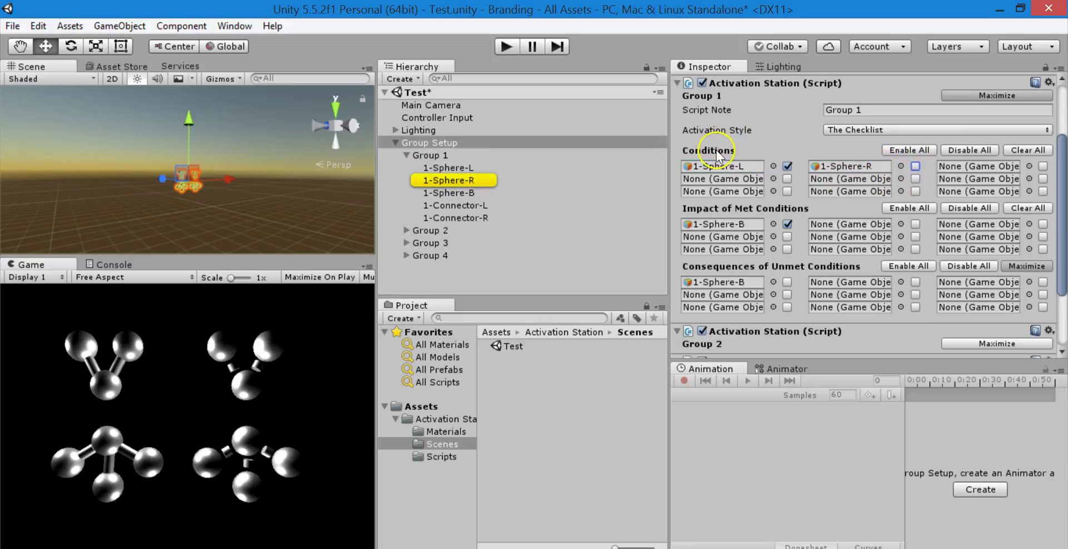
pyautogui.click(739, 167)
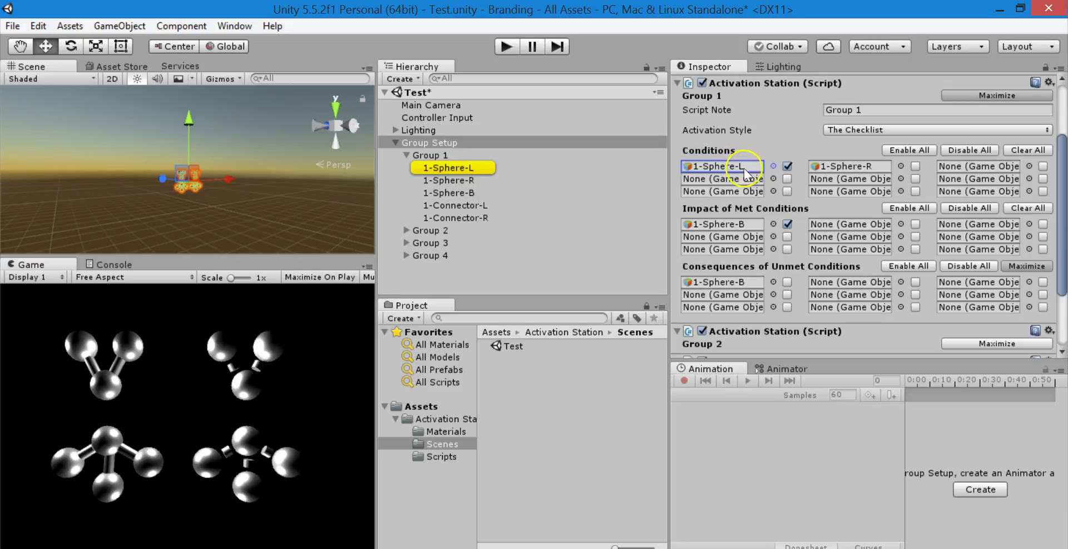
pyautogui.click(843, 168)
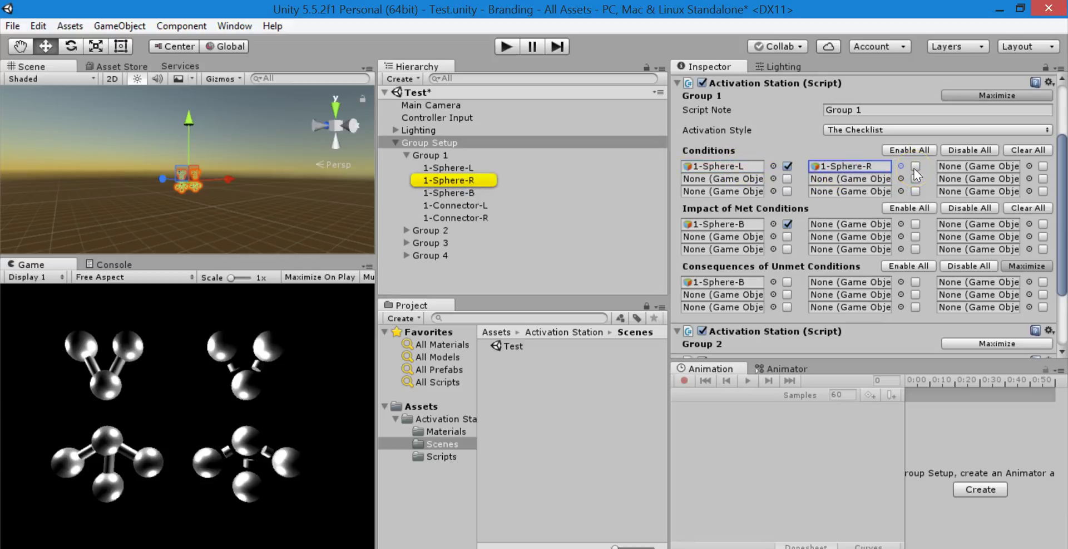
pyautogui.click(915, 166)
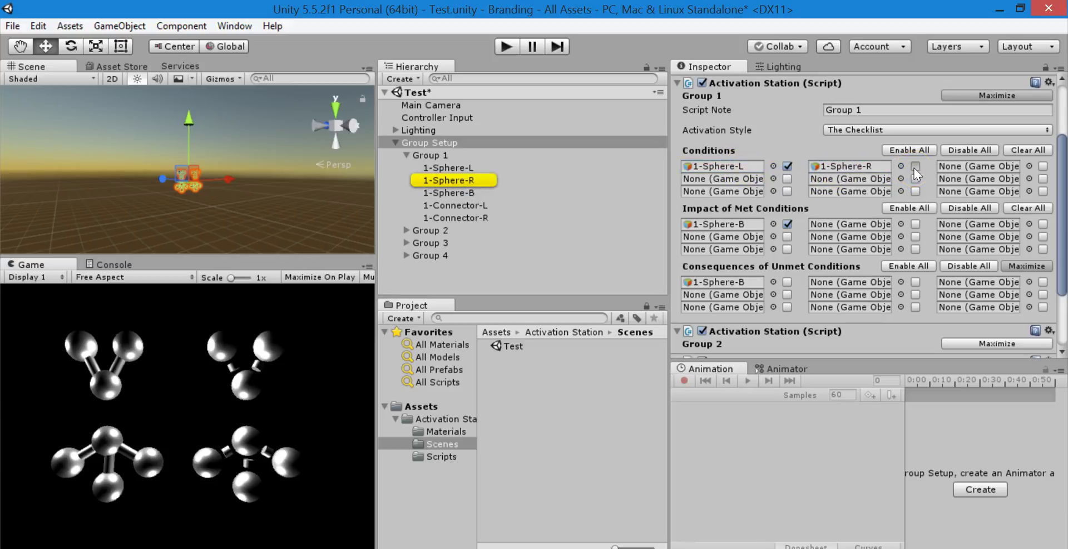
# - Review Group 1's two condition spheres and the 1-Sphere-B object assigned to its met-condition impact and unmet-condition consequence
pyautogui.click(719, 167)
pyautogui.click(846, 166)
pyautogui.click(733, 224)
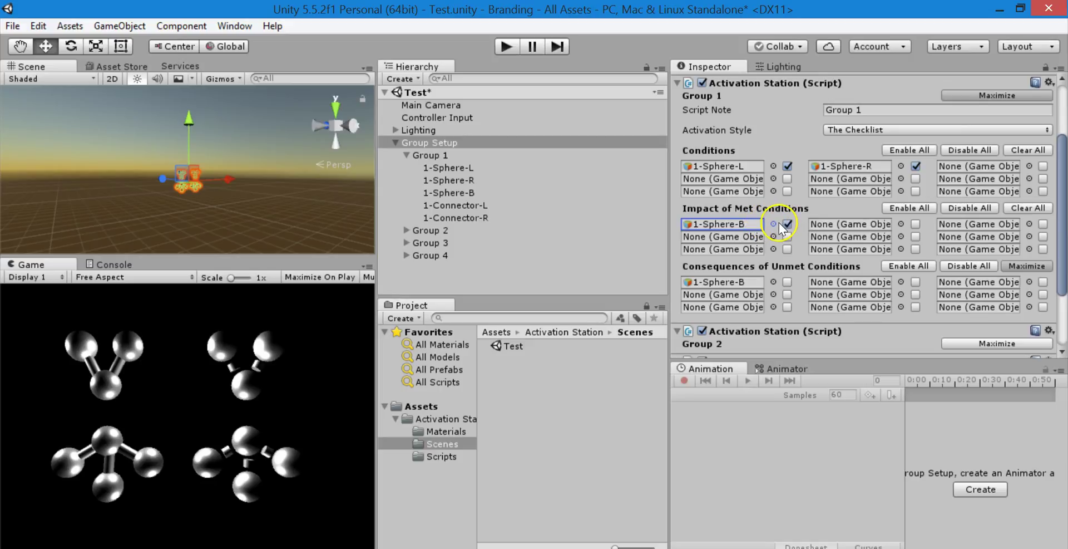
pyautogui.click(749, 226)
pyautogui.click(755, 282)
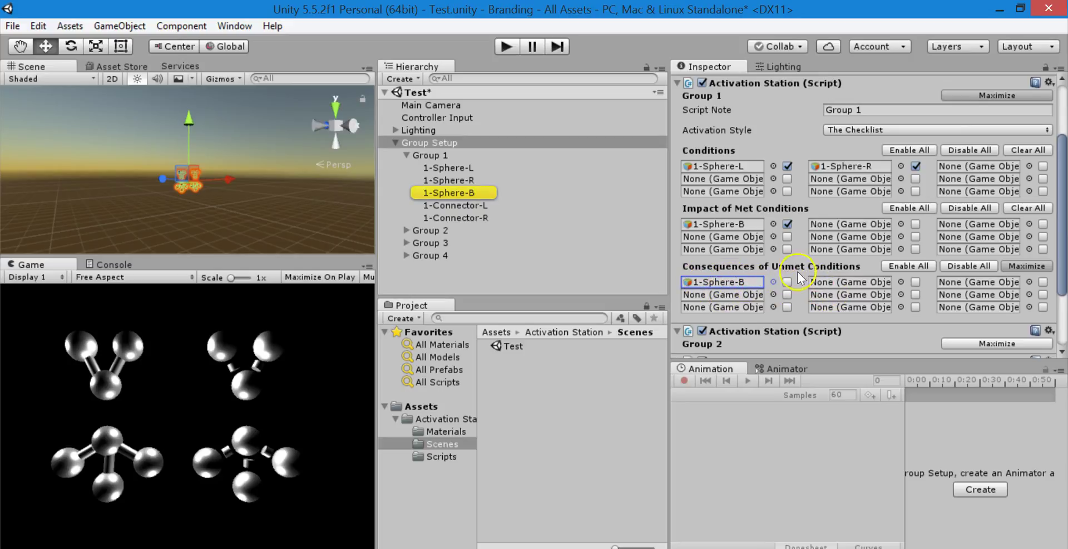
# - Play the scene to observe Group 1's conditions and their impact while running, and stop playback
pyautogui.click(503, 45)
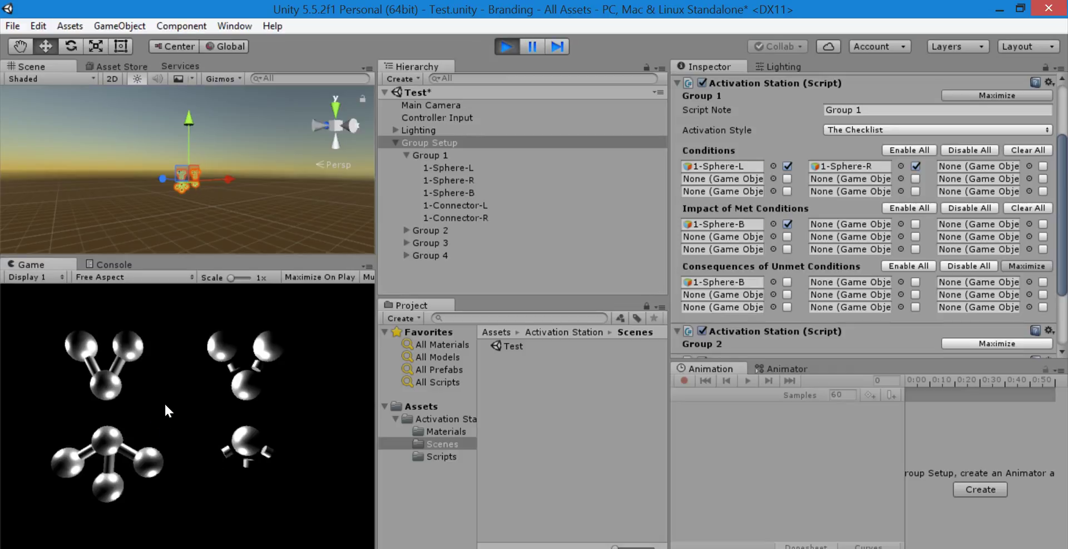
pyautogui.click(163, 392)
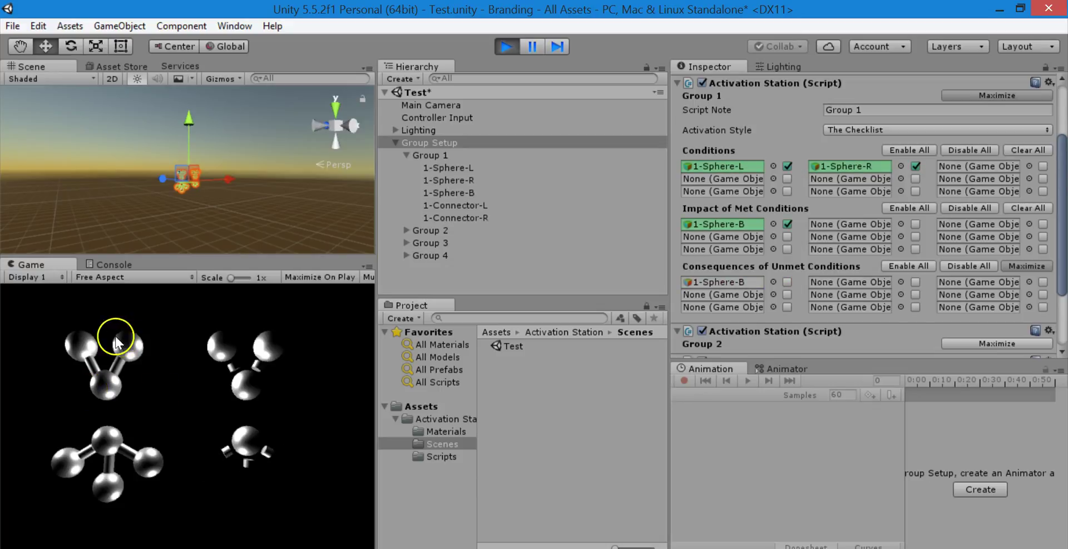
pyautogui.click(508, 47)
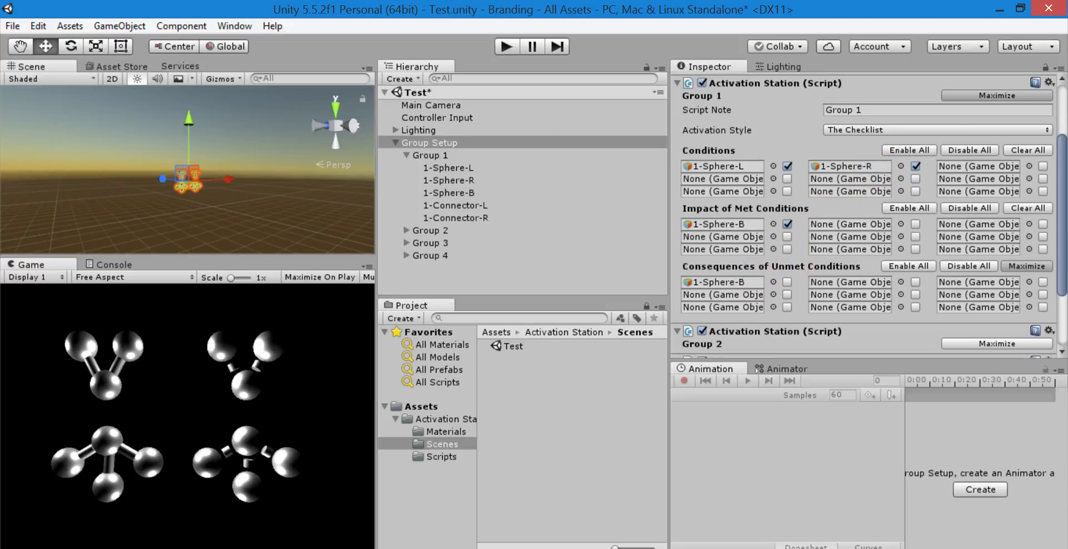
# - Assign 1-Connector-L to the third slot in the first row of Group 1's Conditions
pyautogui.click(965, 167)
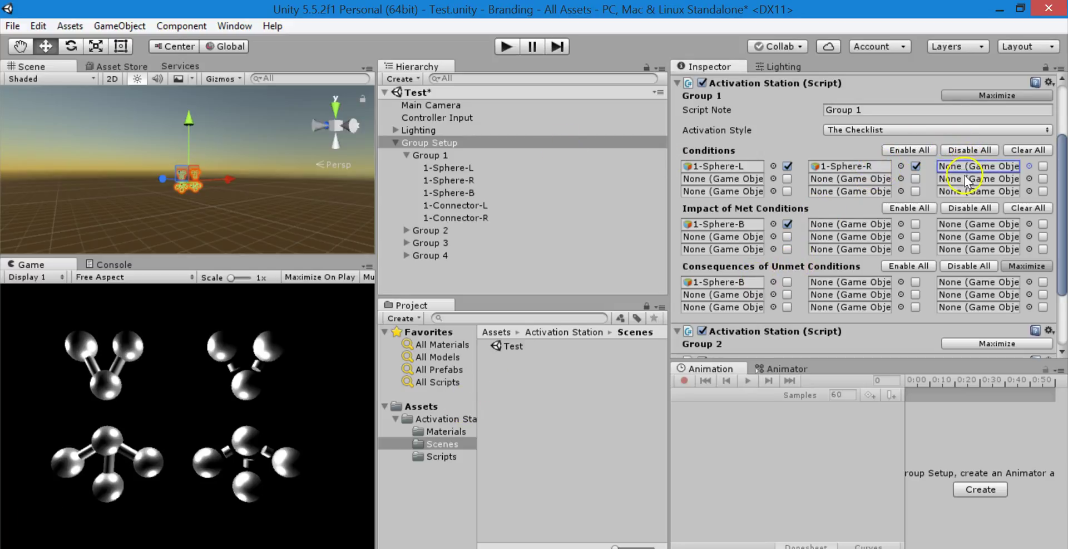
pyautogui.moveTo(454, 205); pyautogui.dragTo(1013, 167)
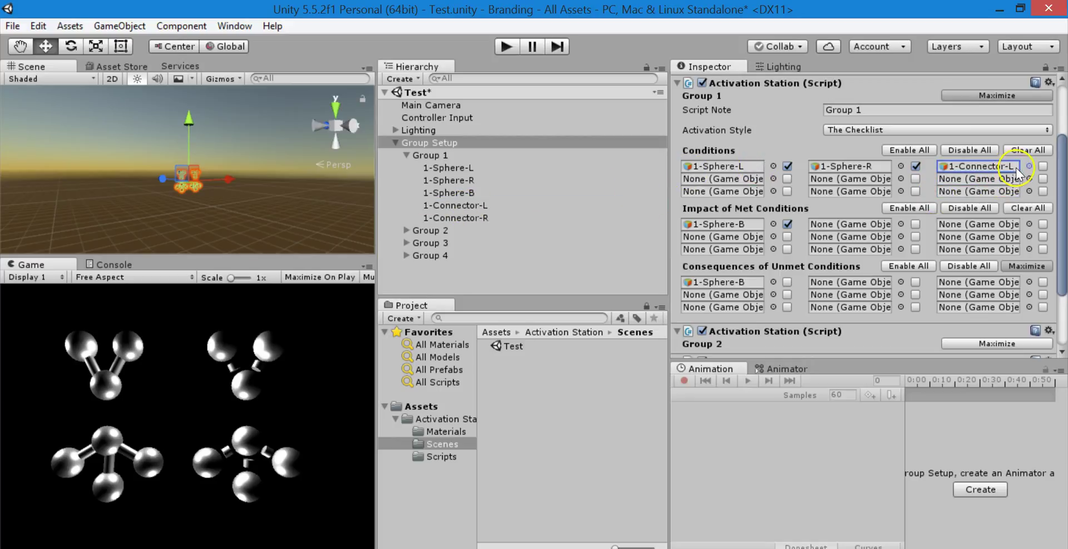
# - Review the unchecked state of the 1-Connector-L condition, and locate Group 1's condition, impact and consequence objects in the Hierarchy
pyautogui.click(1038, 168)
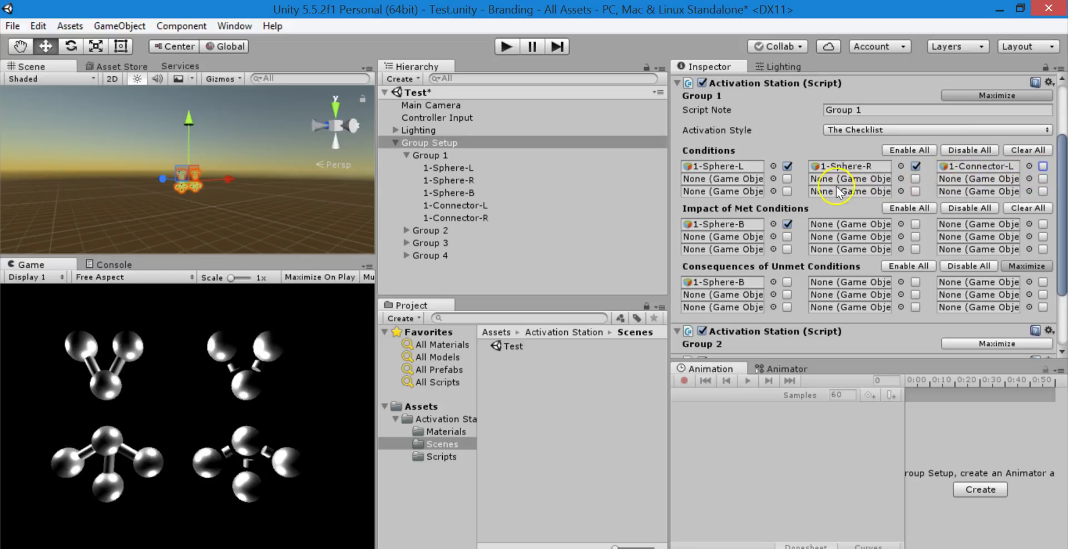
pyautogui.click(718, 165)
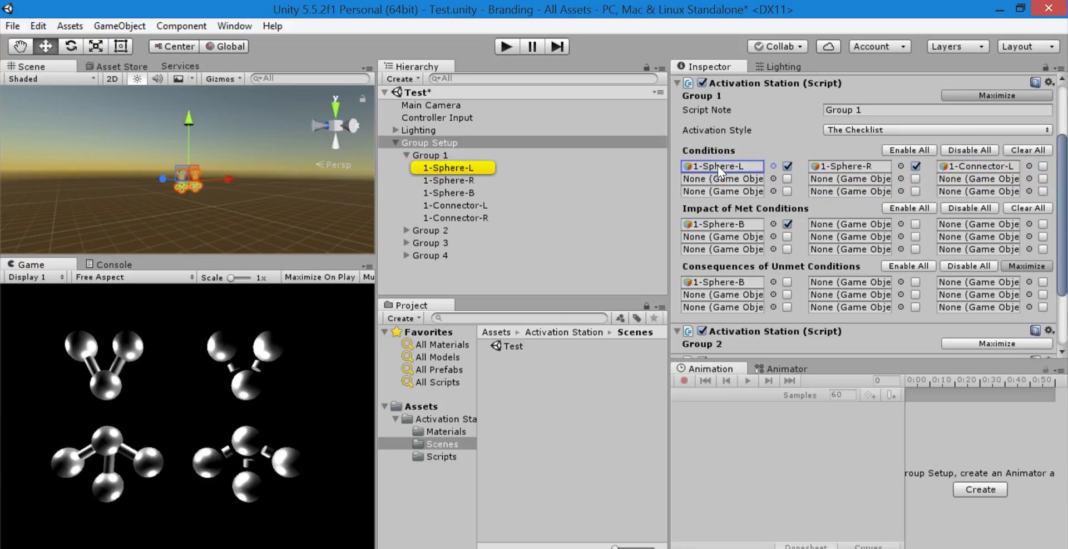
pyautogui.click(858, 167)
pyautogui.click(996, 167)
pyautogui.click(728, 224)
pyautogui.click(755, 287)
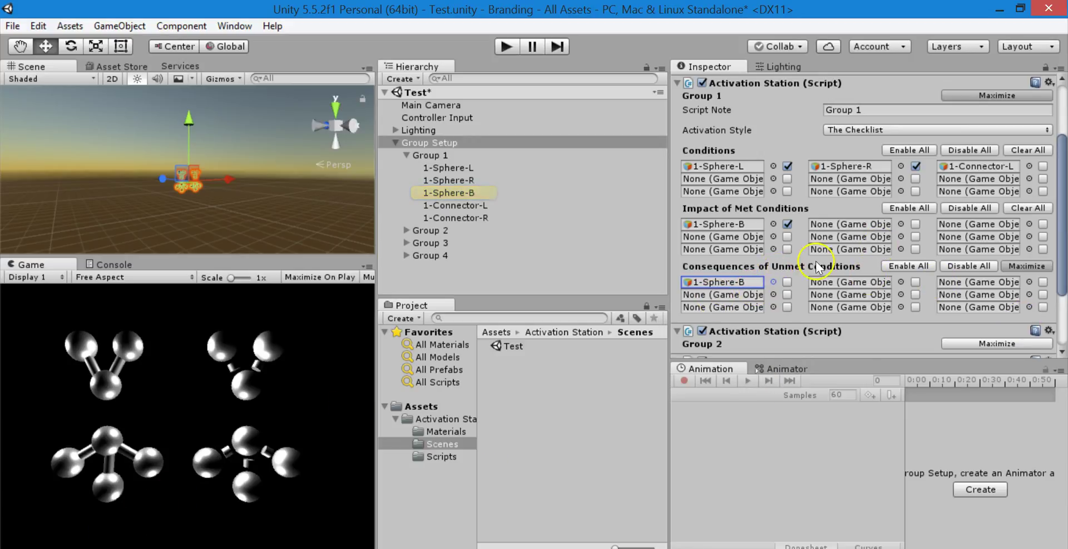
# - Reset the 1-Connector-L slot in Group 1's Conditions to None and collapse the Consequences of Unmet Conditions section
pyautogui.click(1029, 165)
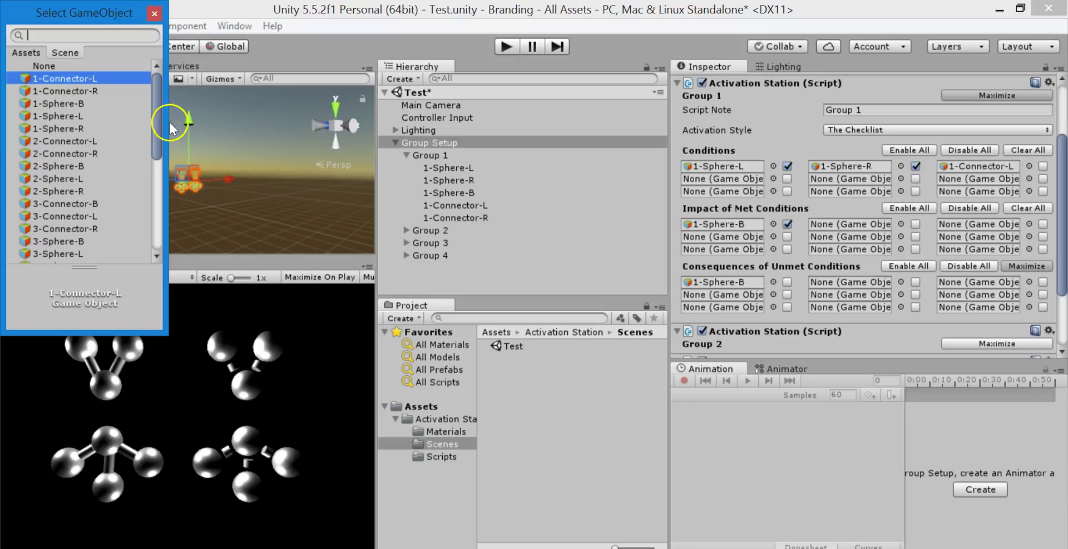
pyautogui.doubleClick(44, 66)
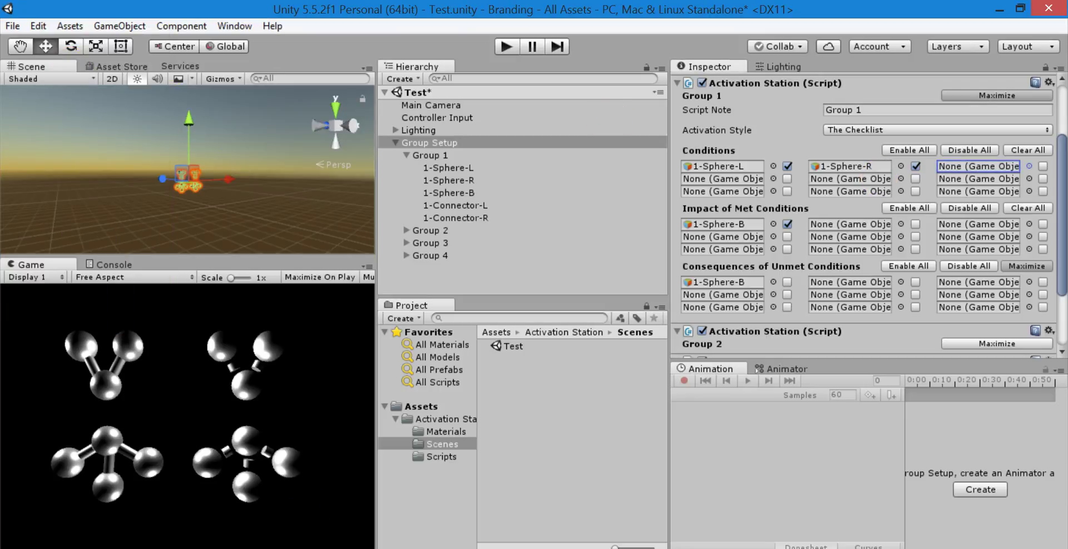
pyautogui.click(1027, 266)
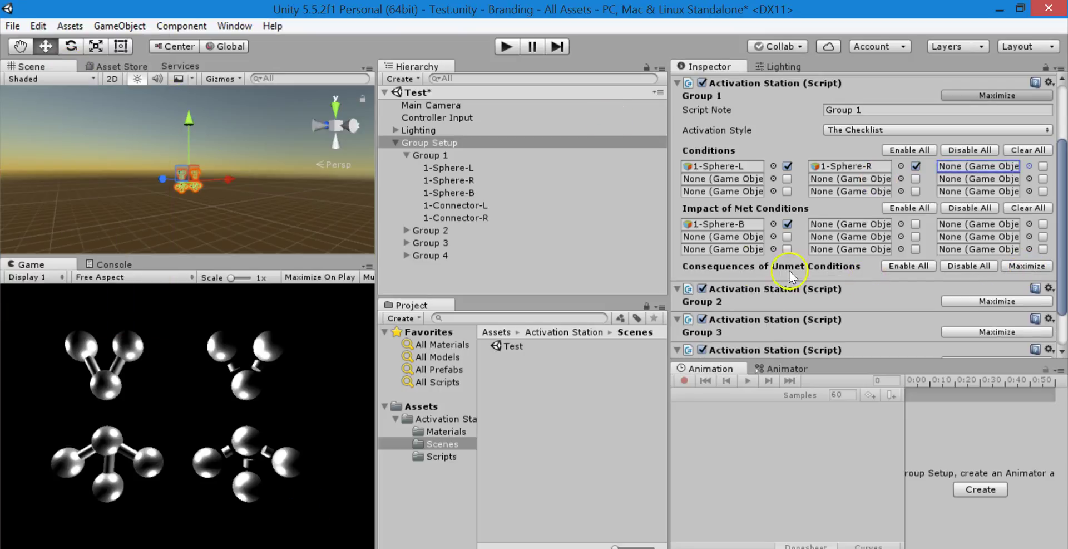
# - Locate Group 1's condition spheres 1-Sphere-L and 1-Sphere-R and its impact object 1-Sphere-B in the Hierarchy
pyautogui.click(740, 225)
pyautogui.click(749, 167)
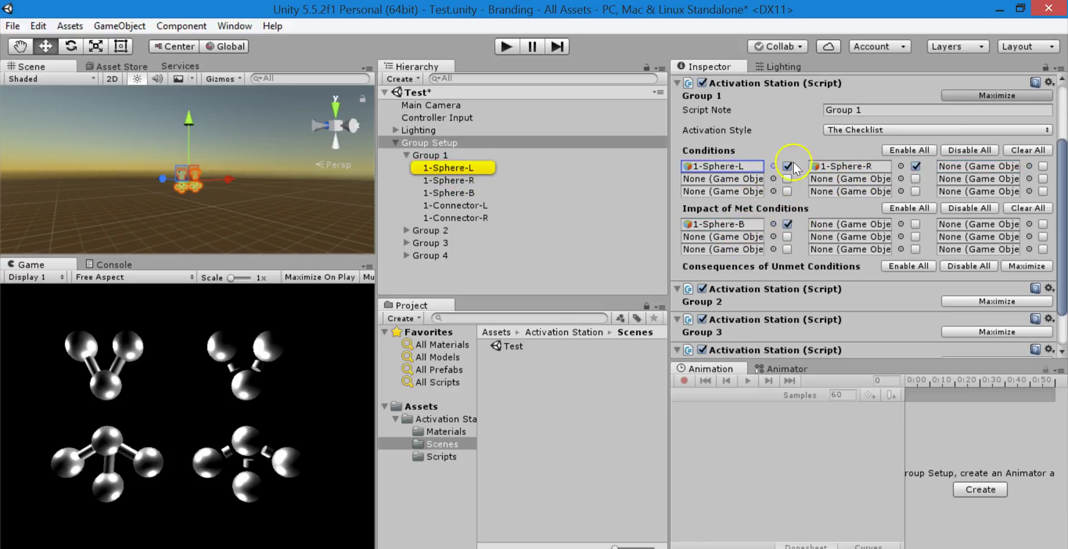
pyautogui.click(846, 166)
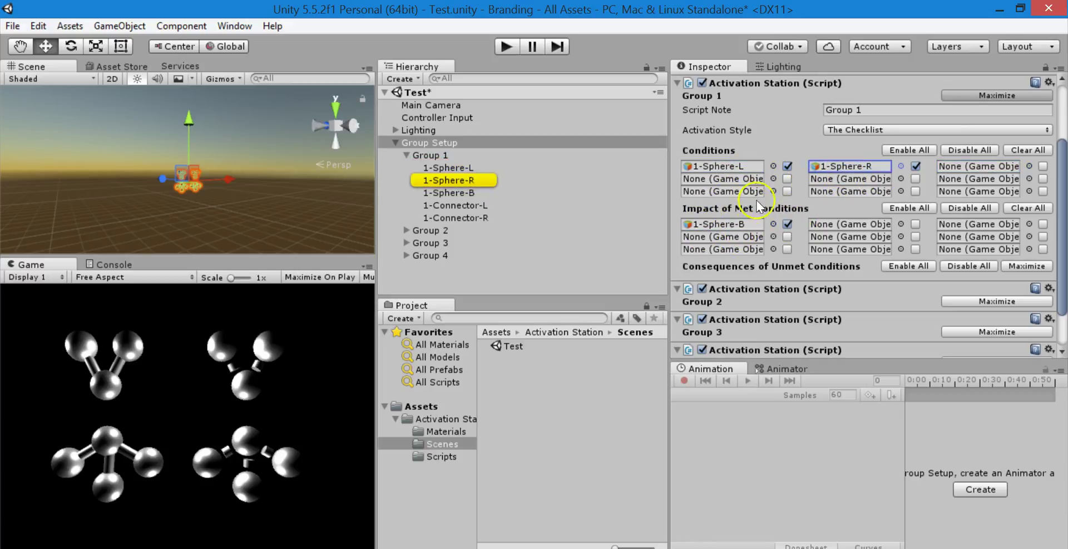
pyautogui.click(740, 225)
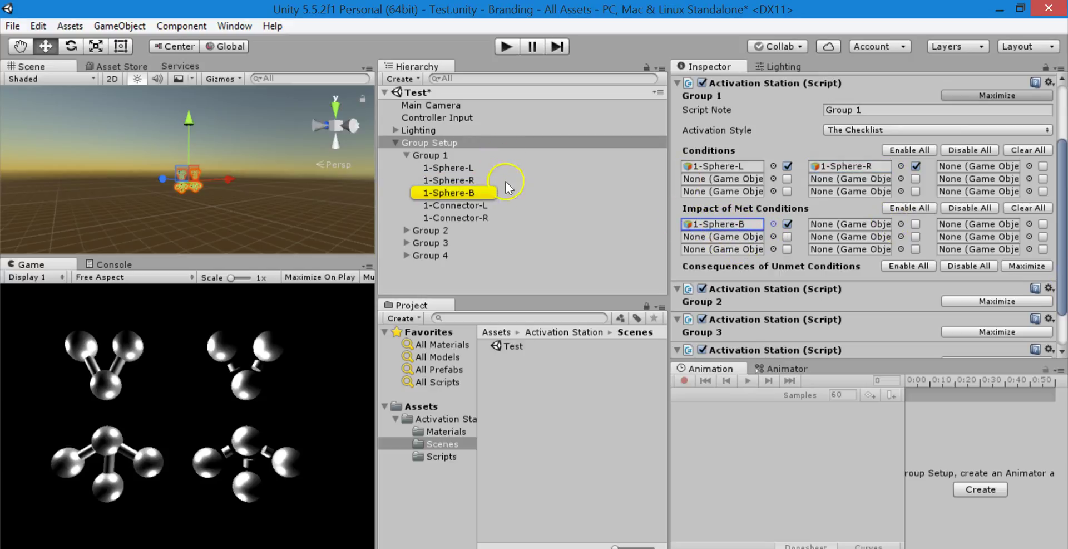
pyautogui.hotkey('ctrl', '0')
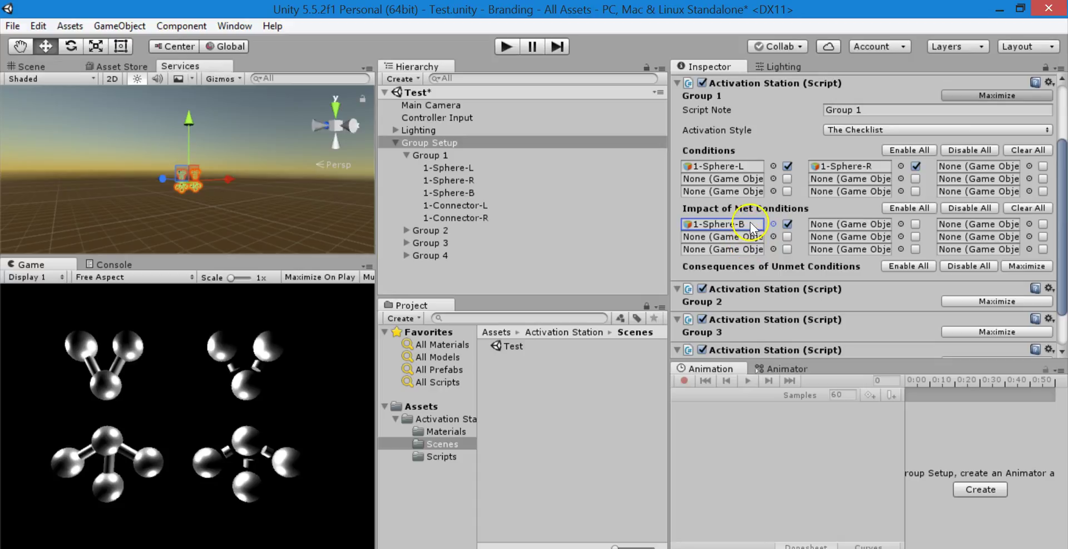
pyautogui.hotkey('ctrl', '1')
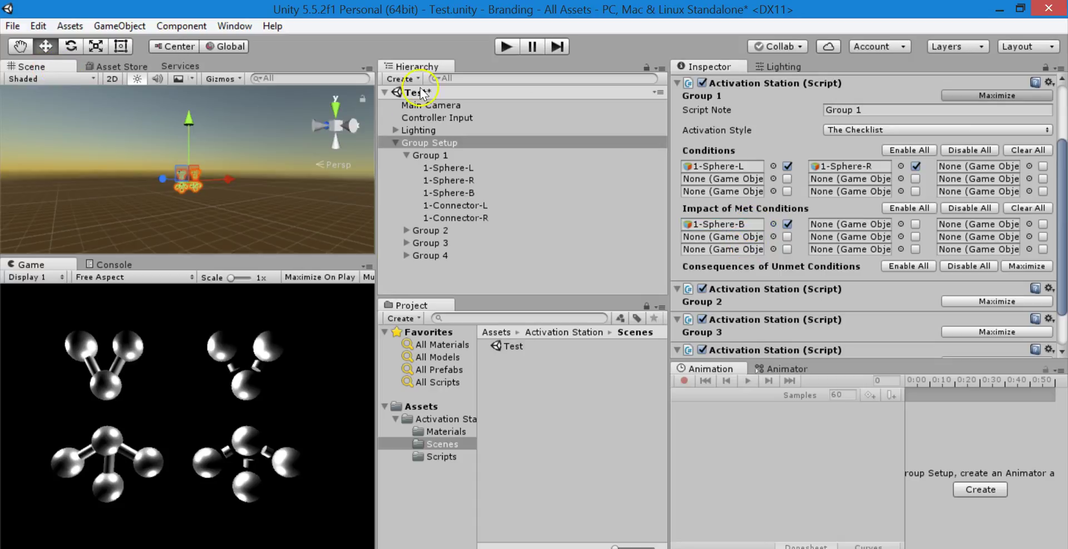
# - Recheck Group 1's impact and condition objects, play the scene to observe them with the consequences collapsed, and stop playback
pyautogui.click(723, 225)
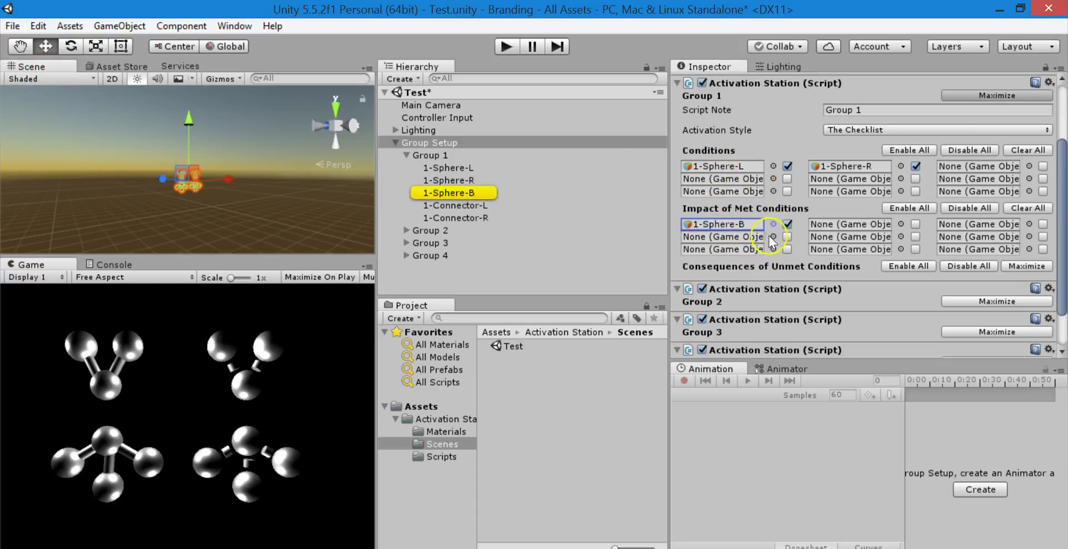
pyautogui.click(723, 166)
pyautogui.click(850, 166)
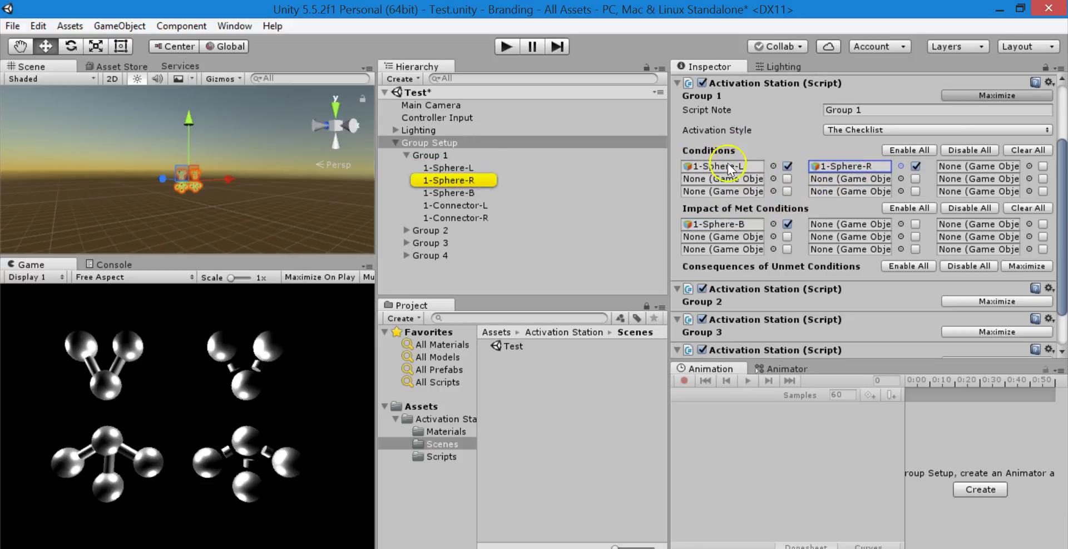
pyautogui.click(710, 224)
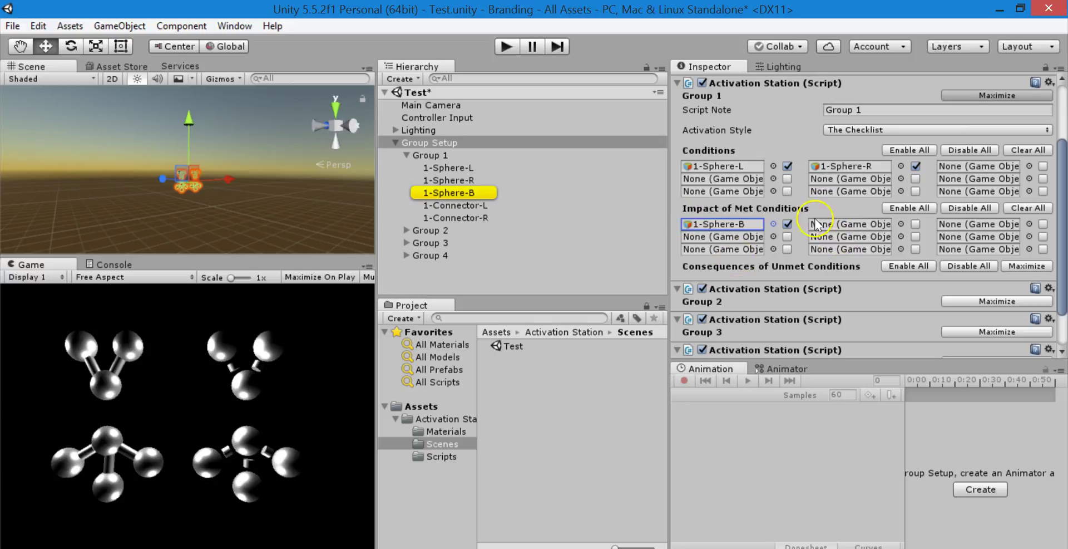
pyautogui.click(507, 47)
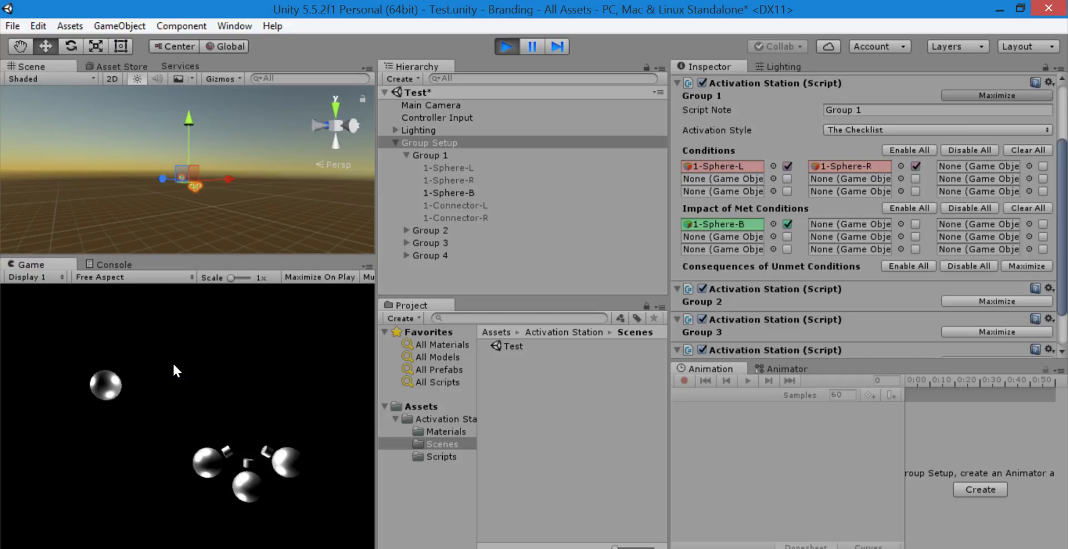
pyautogui.click(505, 47)
# - Deactivate the 1-Sphere-B object in the scene and reselect Group Setup
pyautogui.click(473, 193)
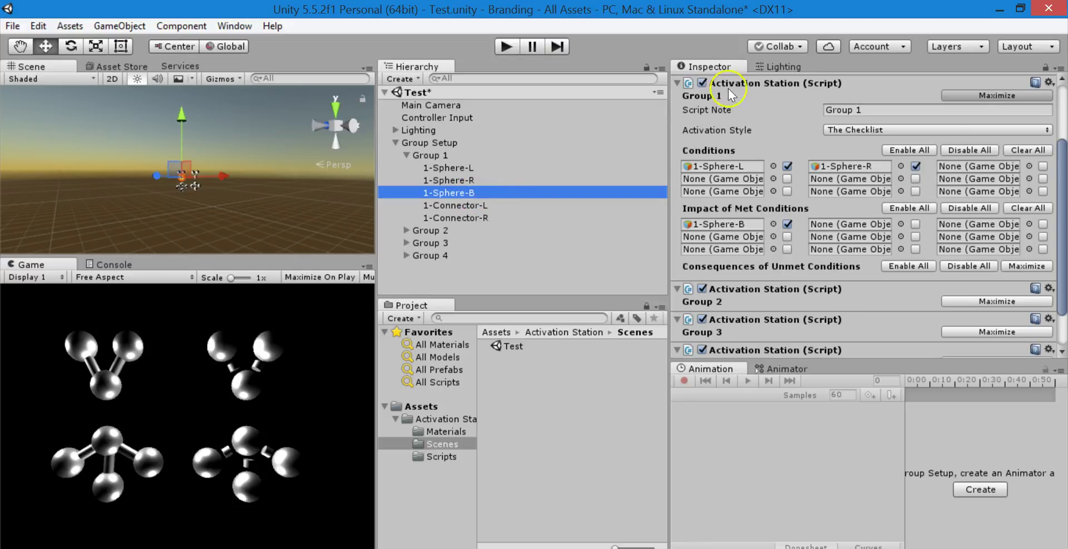
pyautogui.click(709, 84)
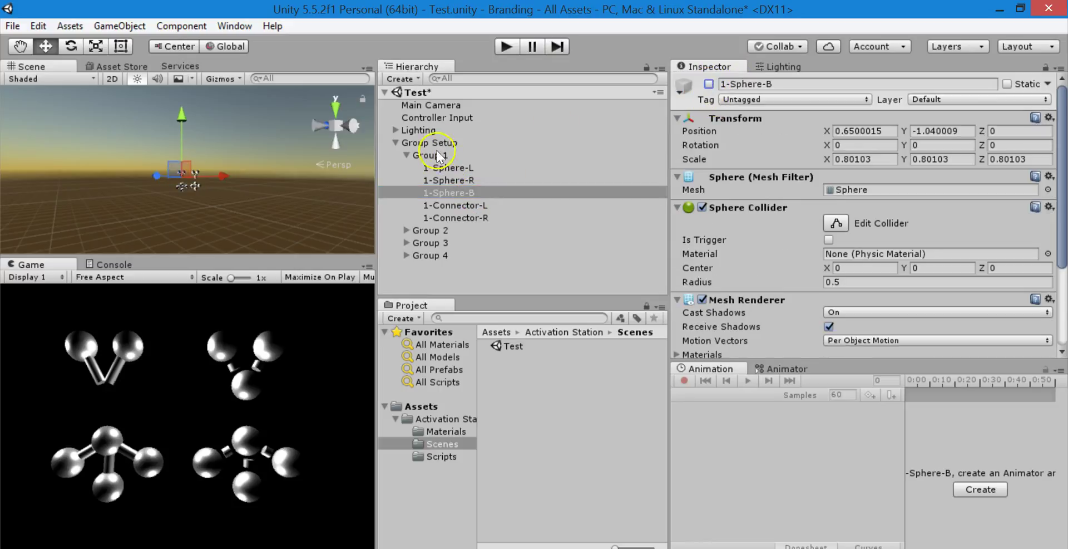
pyautogui.click(440, 143)
# - Disable the required active state of Group 1's 1-Sphere-L condition, play the scene to test the mixed conditions, and stop playback
pyautogui.scroll(-3, 851, 184)
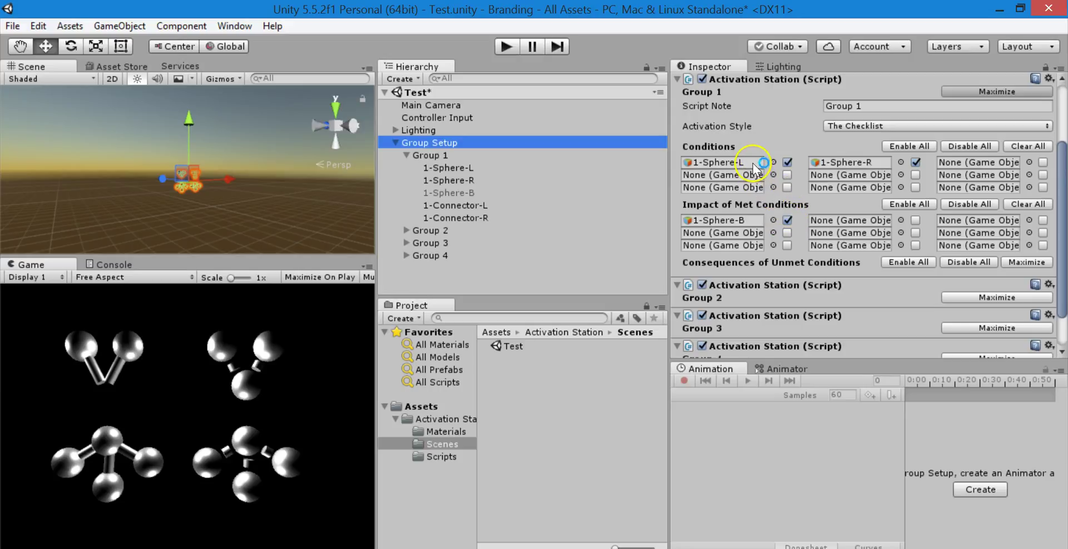
pyautogui.click(748, 165)
pyautogui.click(787, 162)
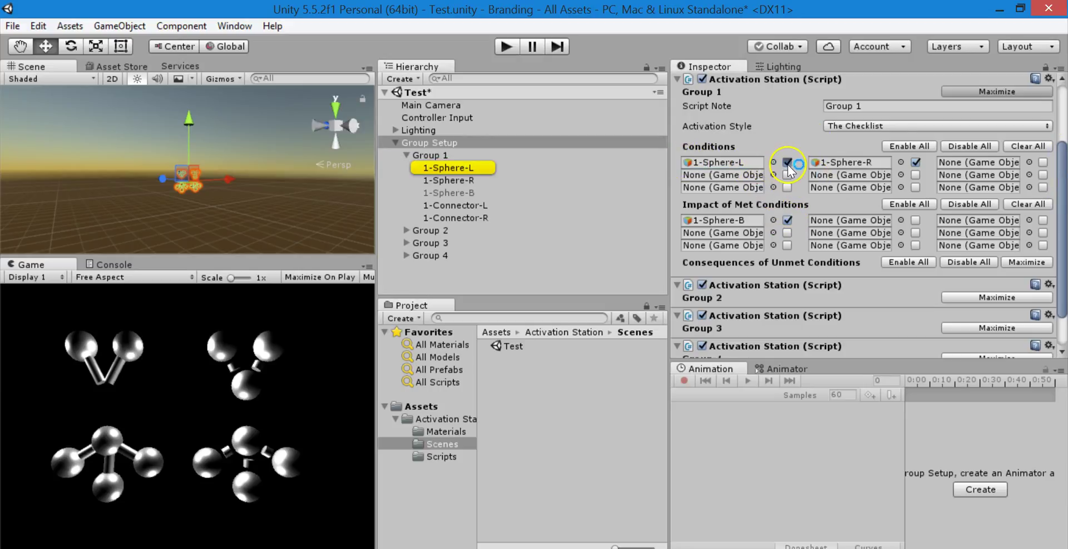
pyautogui.click(850, 164)
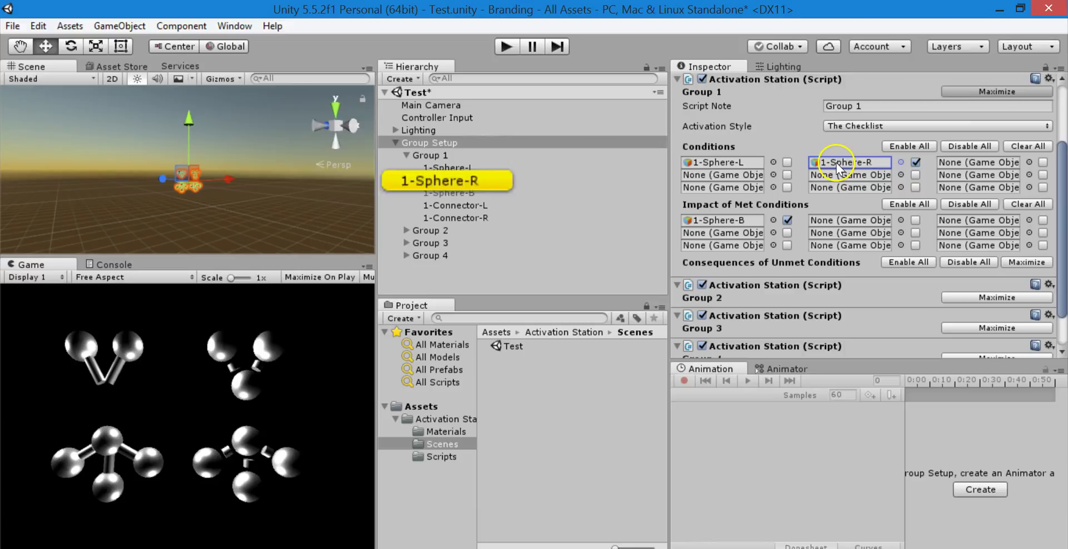
pyautogui.click(504, 46)
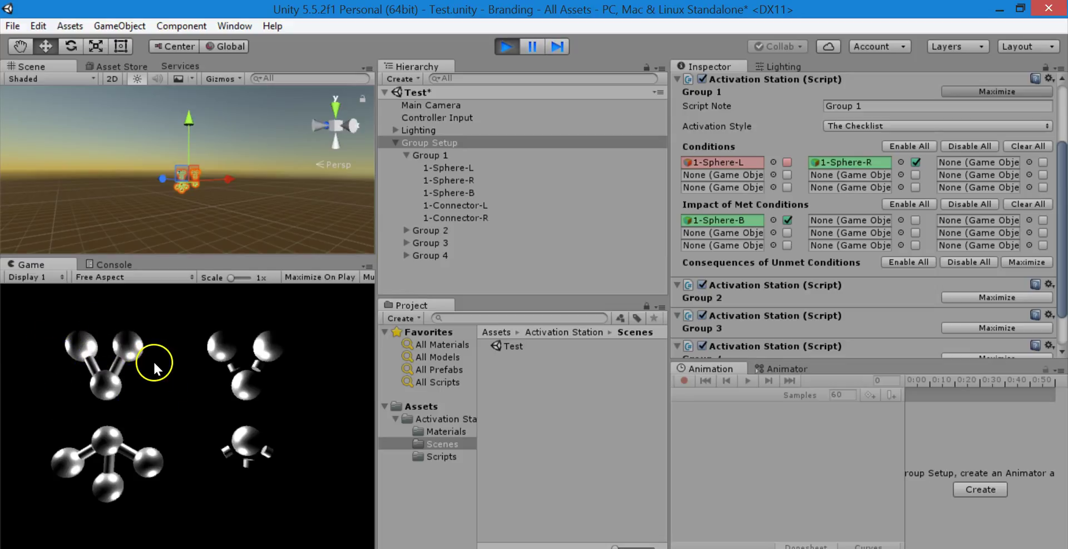
pyautogui.click(507, 46)
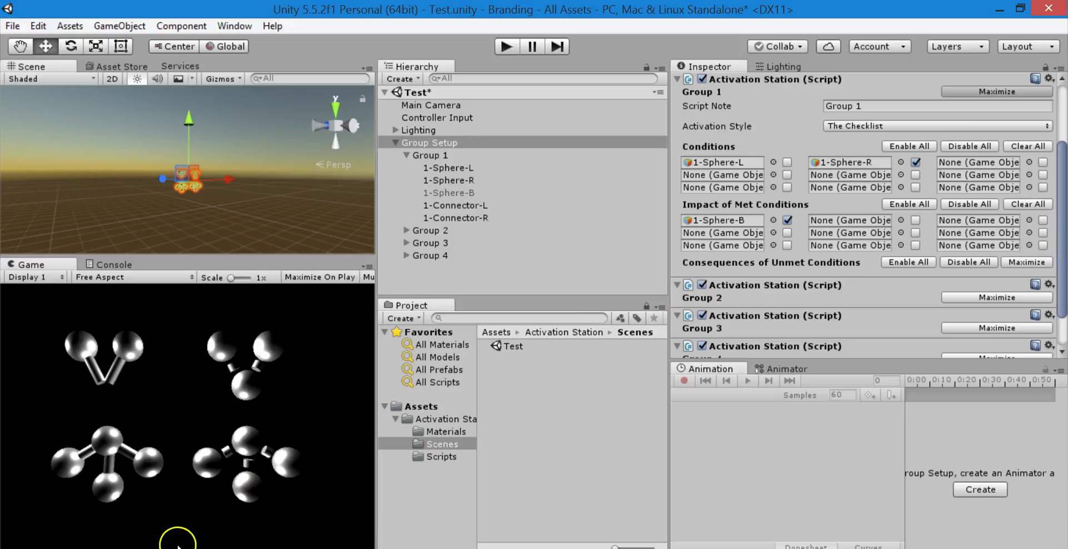
# - Expand Group 1's Consequences of Unmet Conditions to review its assigned object, and enable the required active state of the 1-Sphere-L condition
pyautogui.click(961, 163)
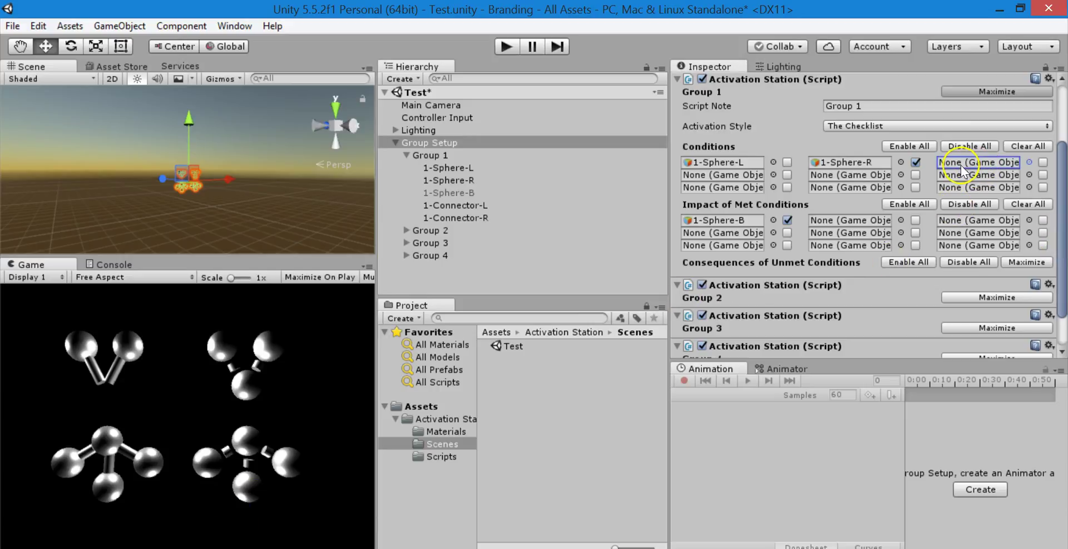
pyautogui.click(1013, 264)
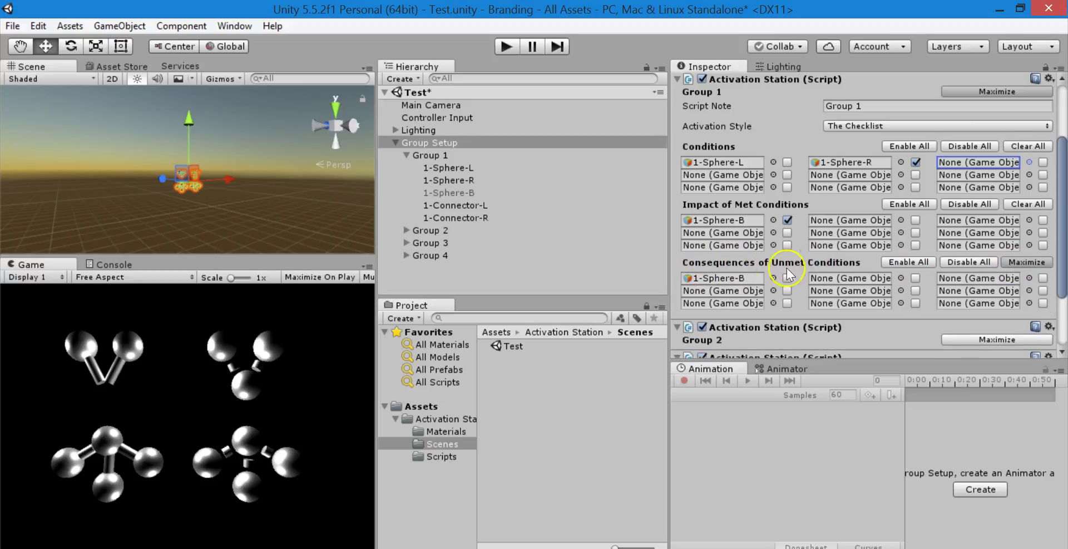
pyautogui.click(734, 277)
pyautogui.click(739, 163)
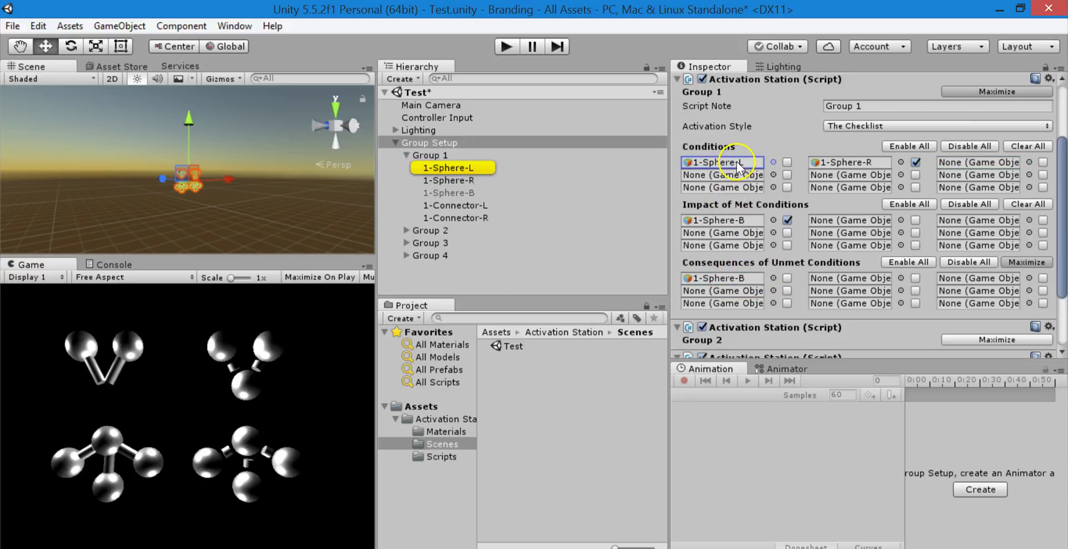
pyautogui.click(1014, 263)
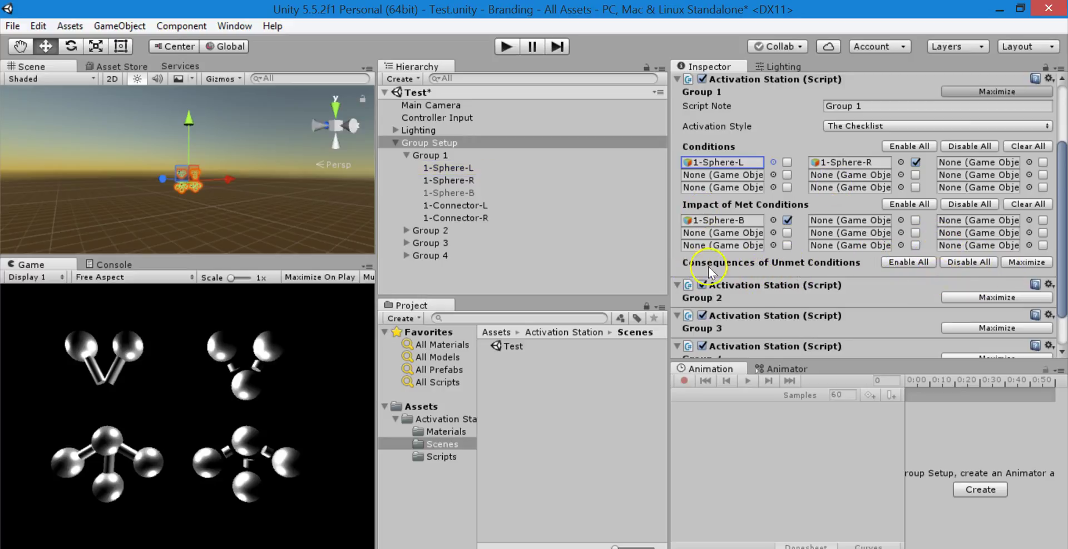
pyautogui.click(1014, 262)
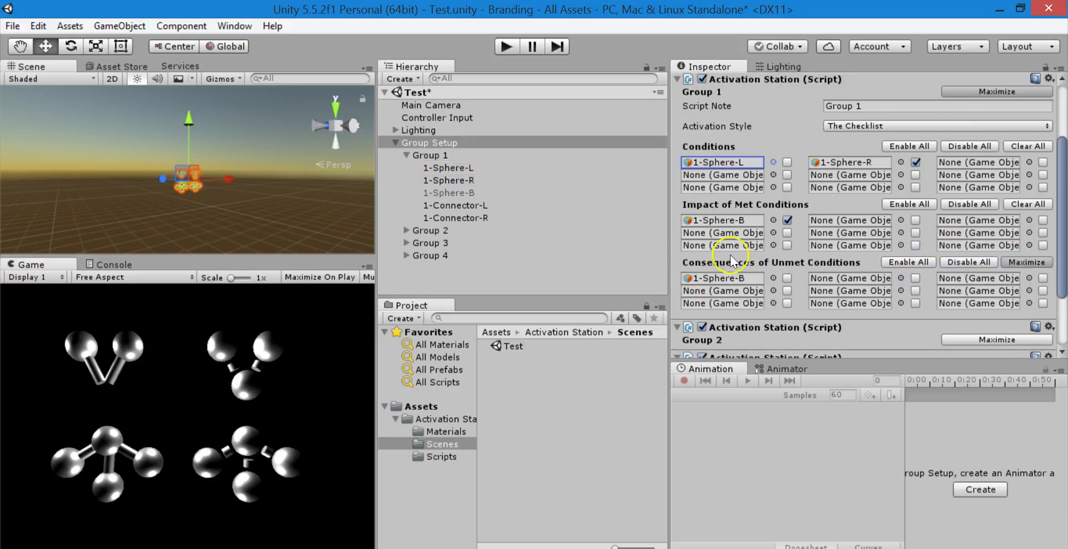
pyautogui.click(733, 279)
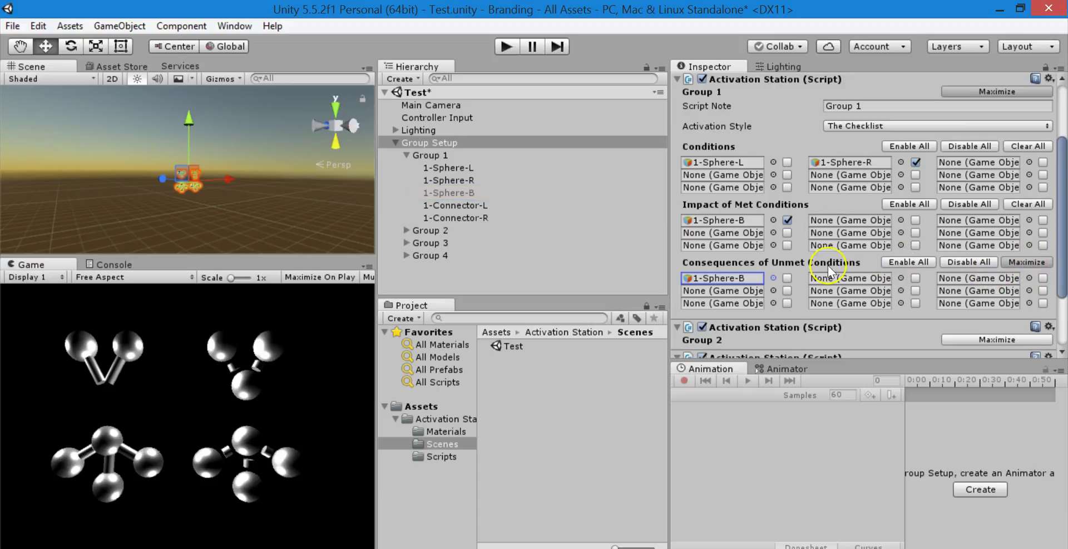
pyautogui.click(788, 162)
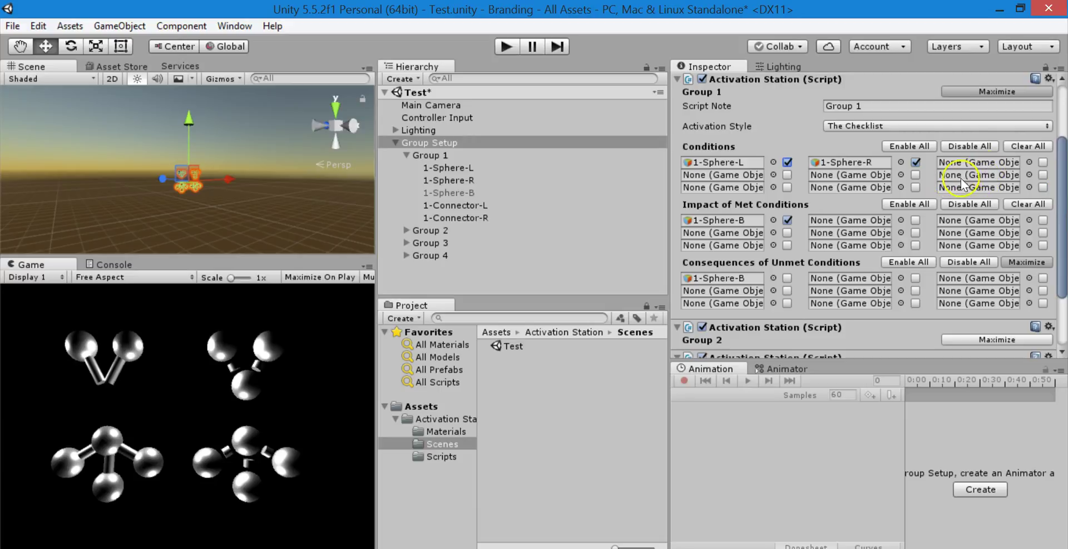
# - Clear all of Group 1's conditions and impacts of met conditions, and undo both clears
pyautogui.click(1033, 146)
pyautogui.click(1028, 205)
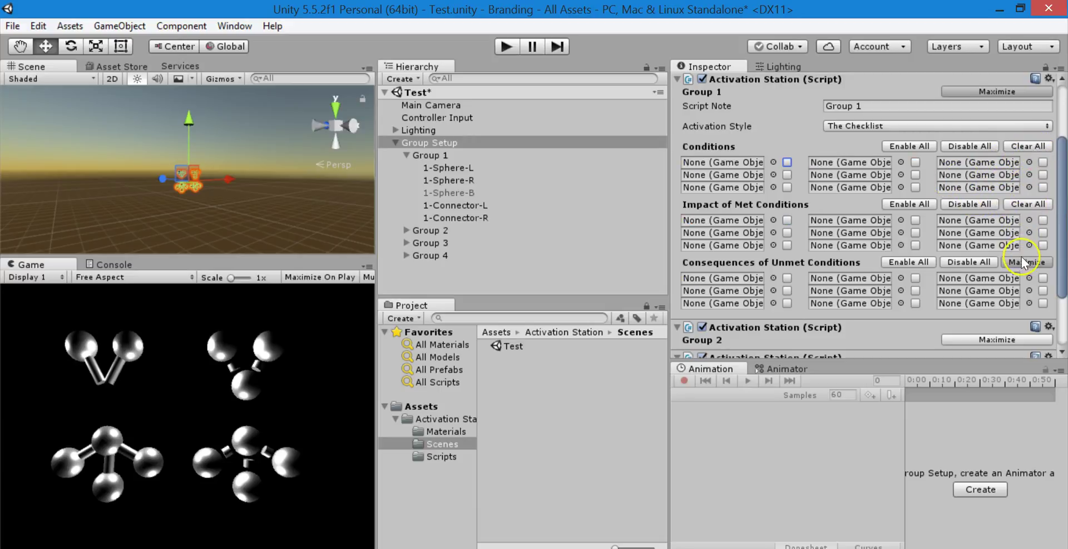
pyautogui.click(37, 26)
pyautogui.click(45, 43)
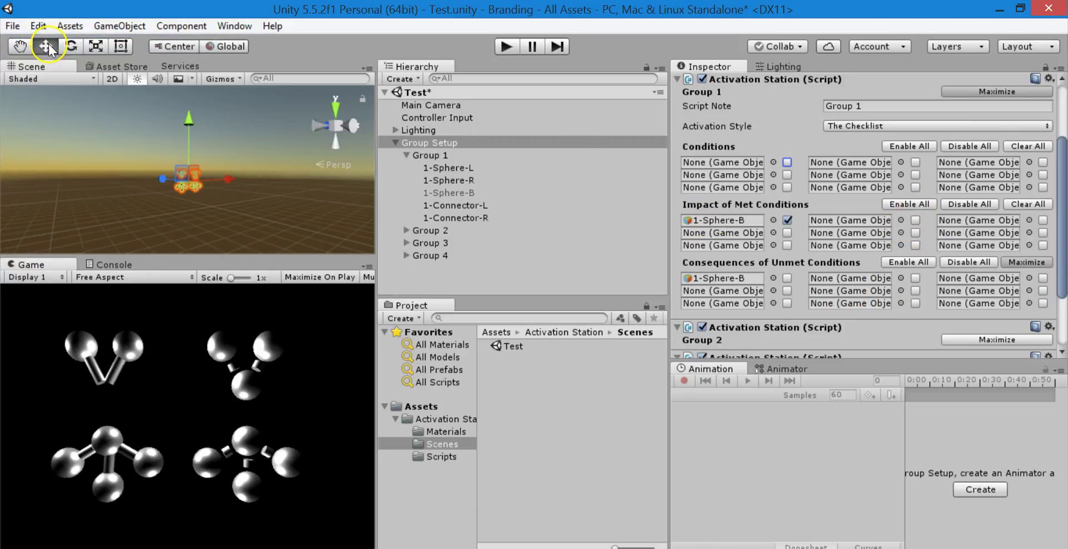
pyautogui.click(44, 29)
pyautogui.click(43, 44)
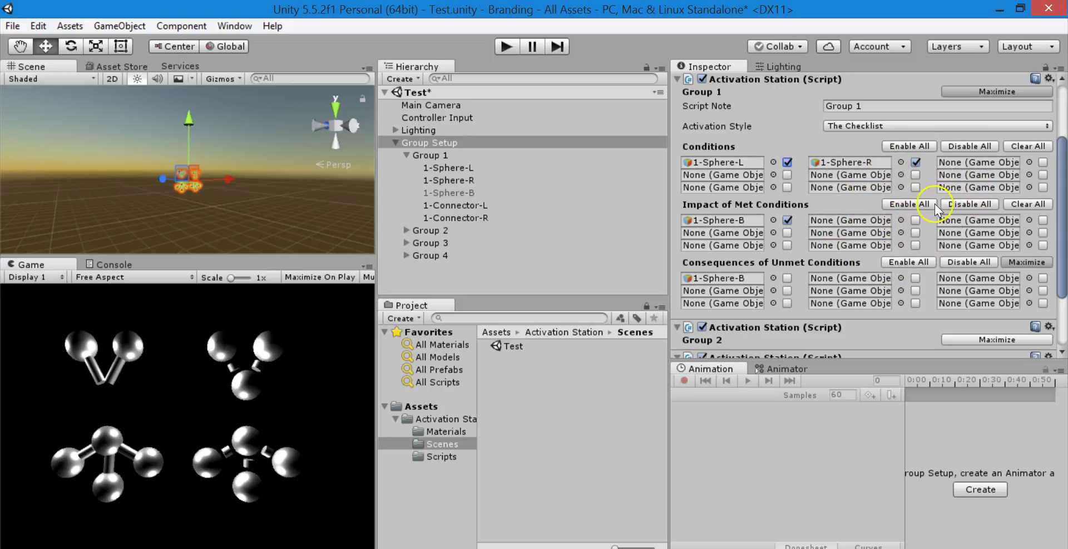
# - Review the restored 1-Sphere-L and 1-Sphere-R conditions and the first two impact slots of Group 1
pyautogui.click(746, 162)
pyautogui.click(847, 163)
pyautogui.click(750, 164)
pyautogui.click(835, 162)
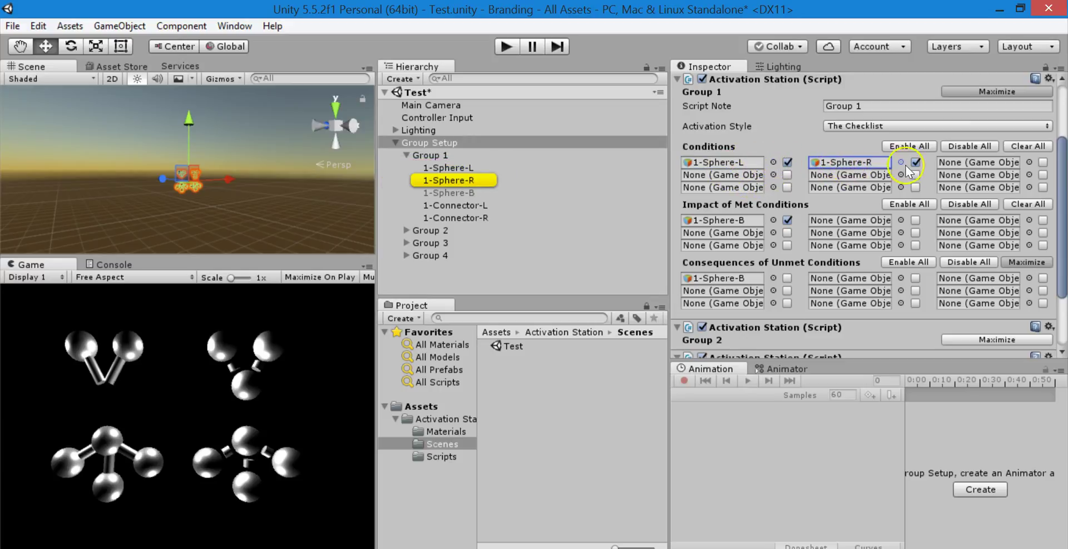
pyautogui.click(748, 223)
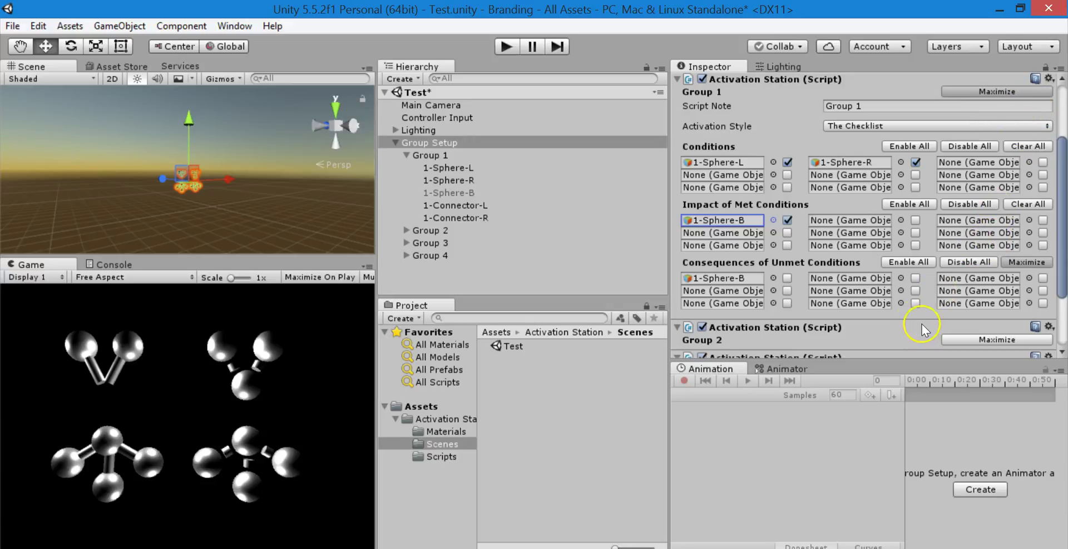
pyautogui.click(850, 223)
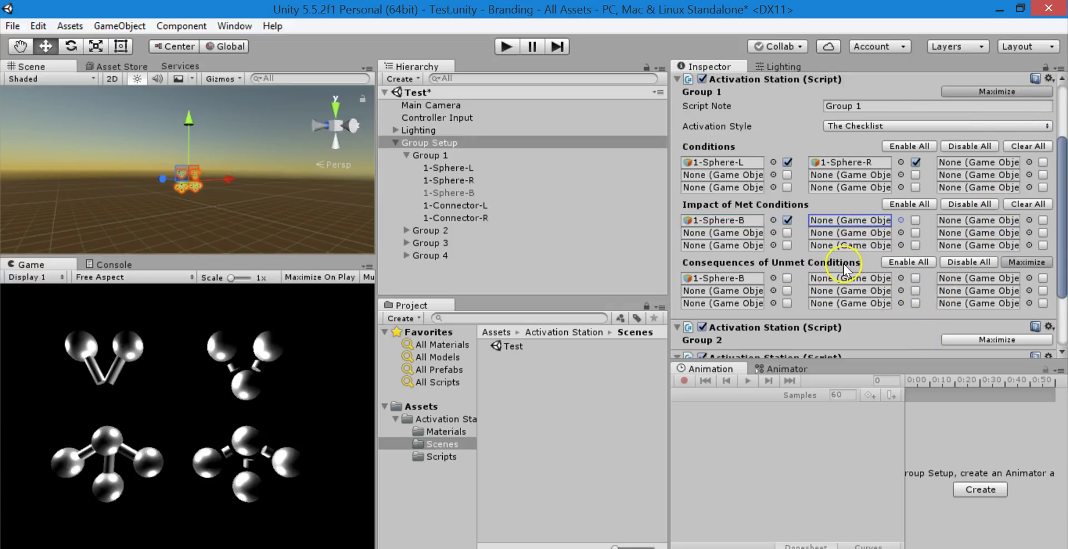
# - Play the scene and locate Group 1's 1-Sphere-L and 1-Sphere-R conditions and 1-Sphere-B impact object in the Hierarchy
pyautogui.click(509, 46)
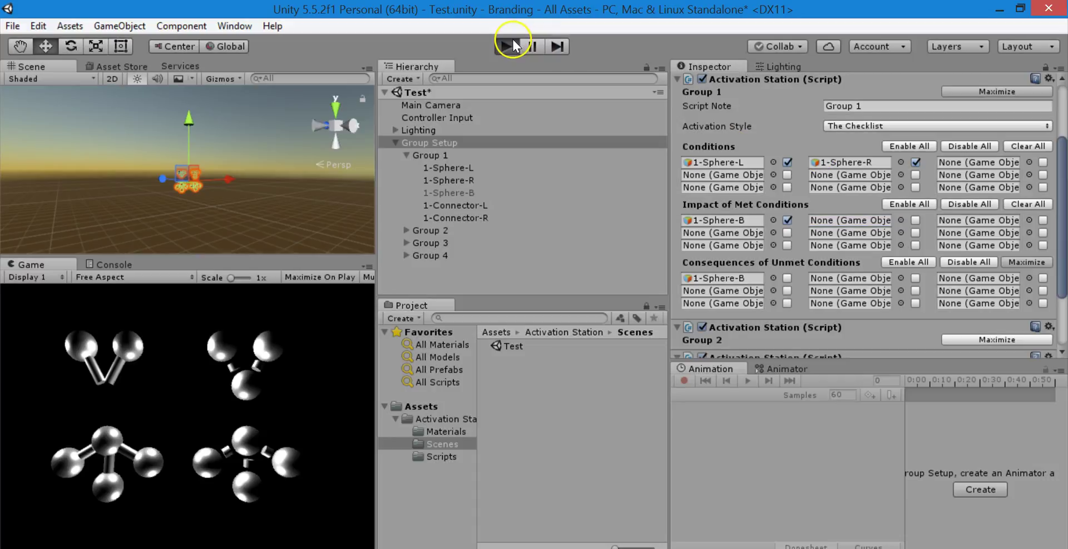
pyautogui.click(233, 485)
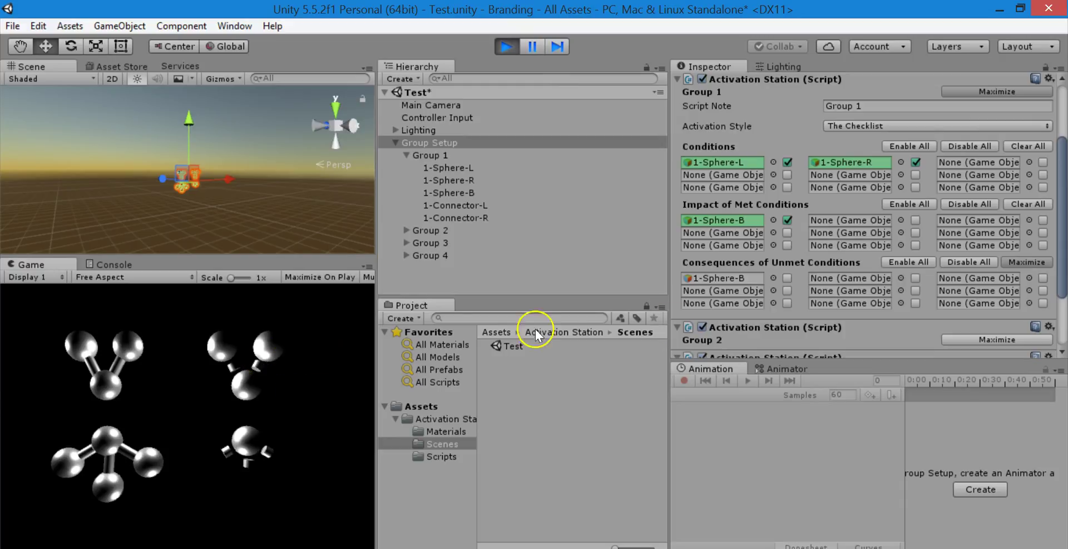
pyautogui.click(723, 162)
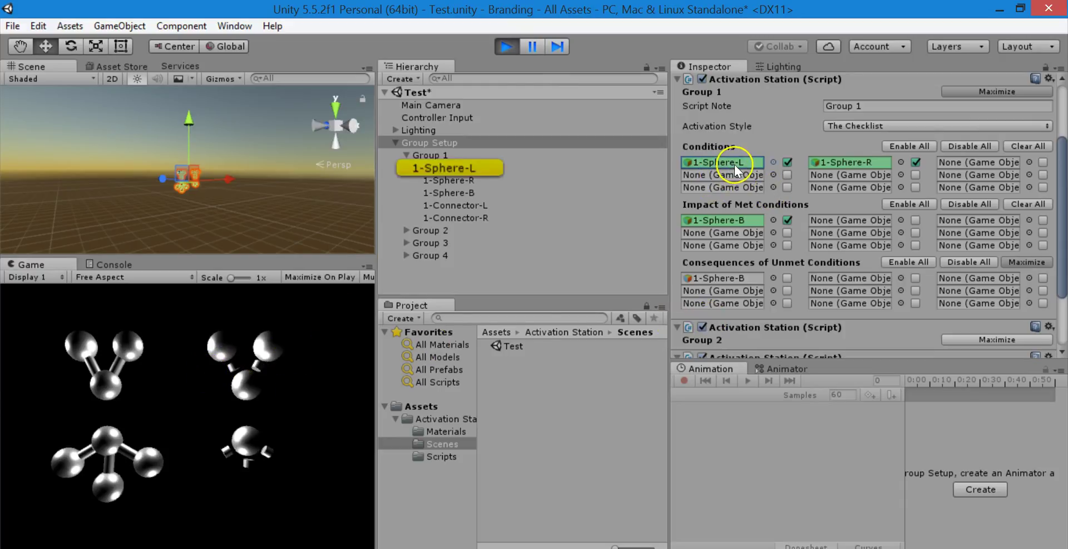
pyautogui.click(829, 162)
pyautogui.click(742, 221)
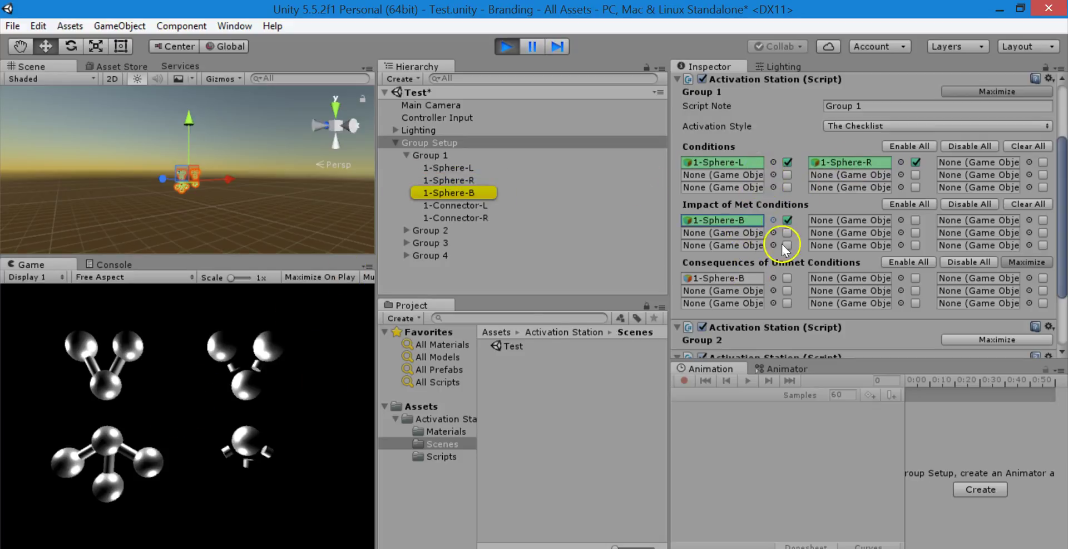
pyautogui.click(733, 166)
pyautogui.click(823, 165)
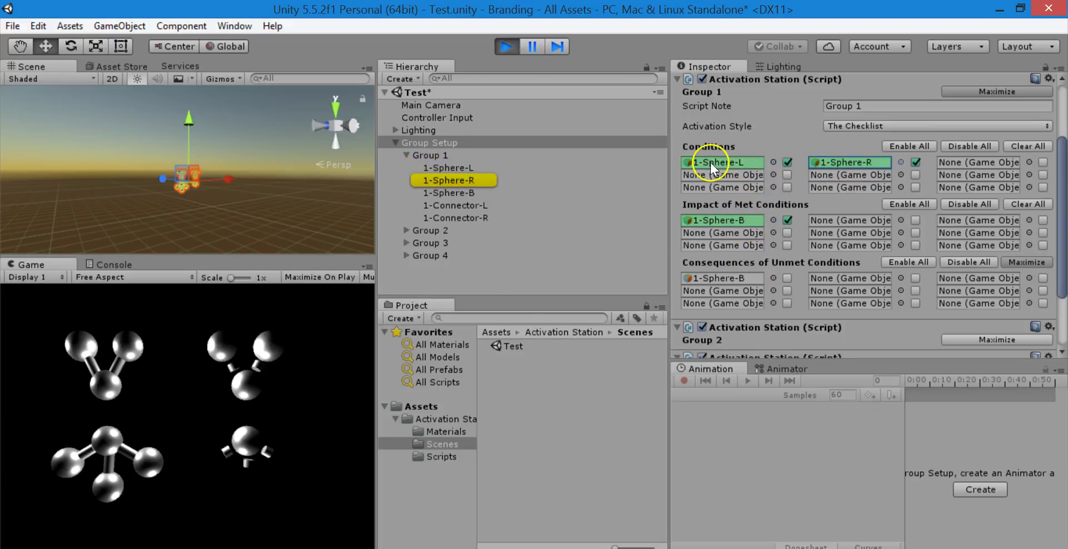
pyautogui.click(723, 161)
pyautogui.click(839, 165)
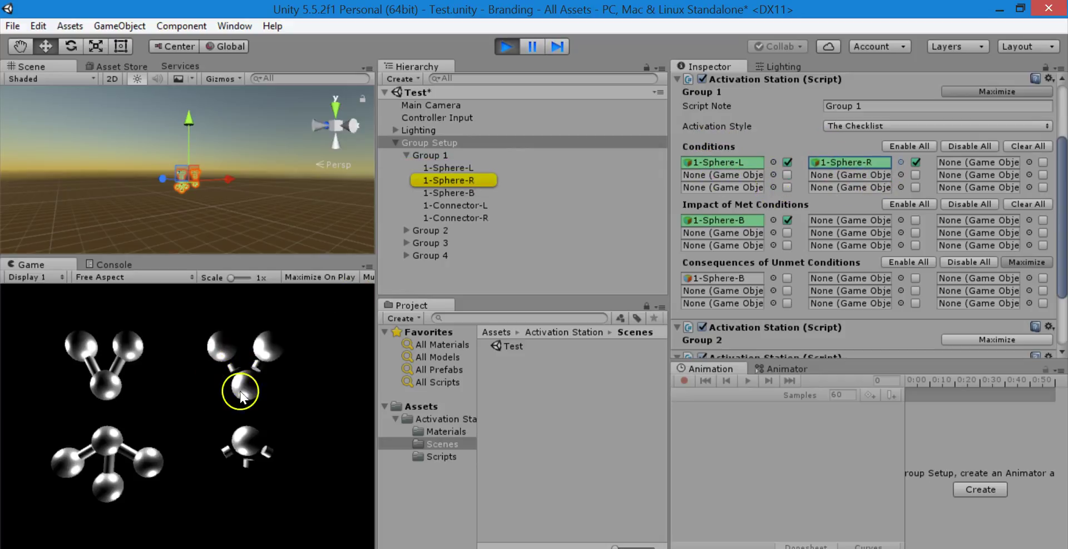
# - Test how Group 1's impact and consequence on 1-Sphere-B respond in the running game, and stop playback
pyautogui.click(214, 394)
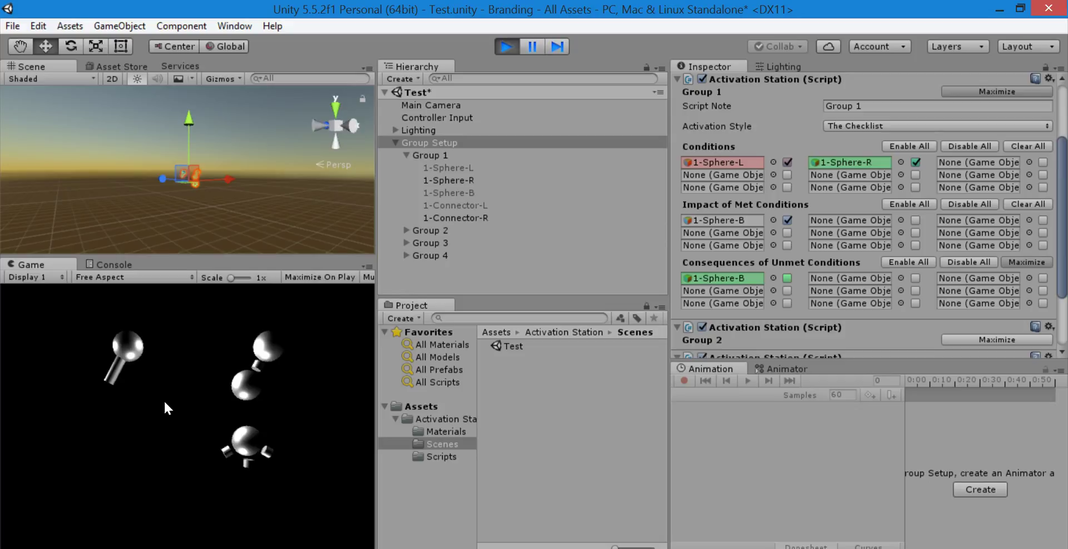
pyautogui.press('space')
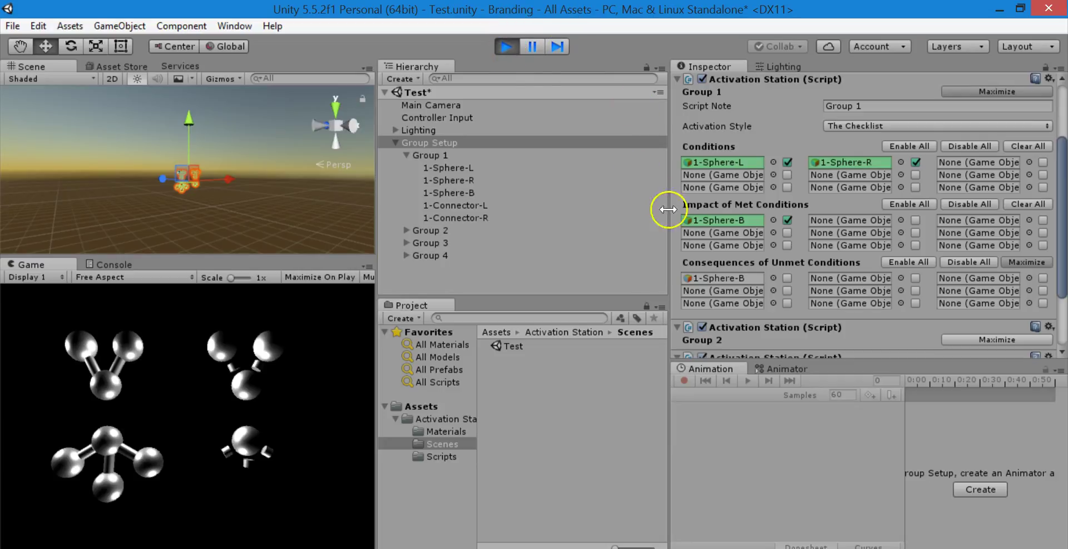
pyautogui.click(740, 219)
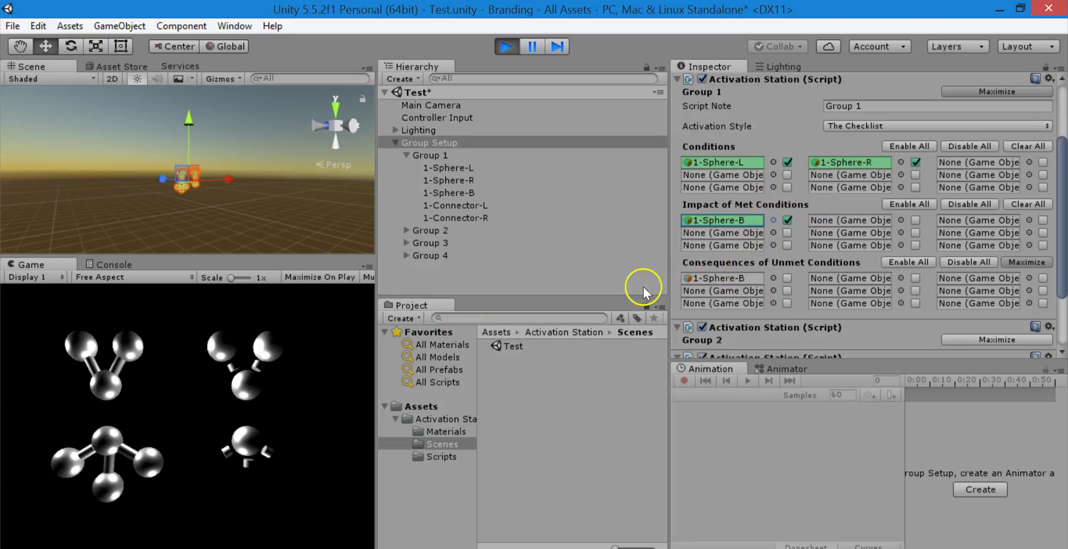
pyautogui.click(185, 389)
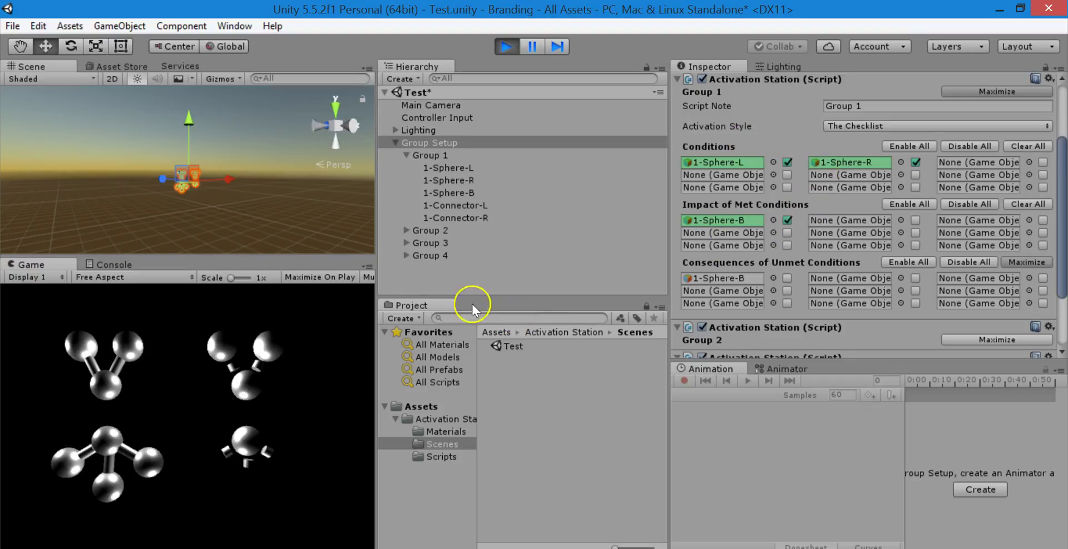
pyautogui.click(172, 353)
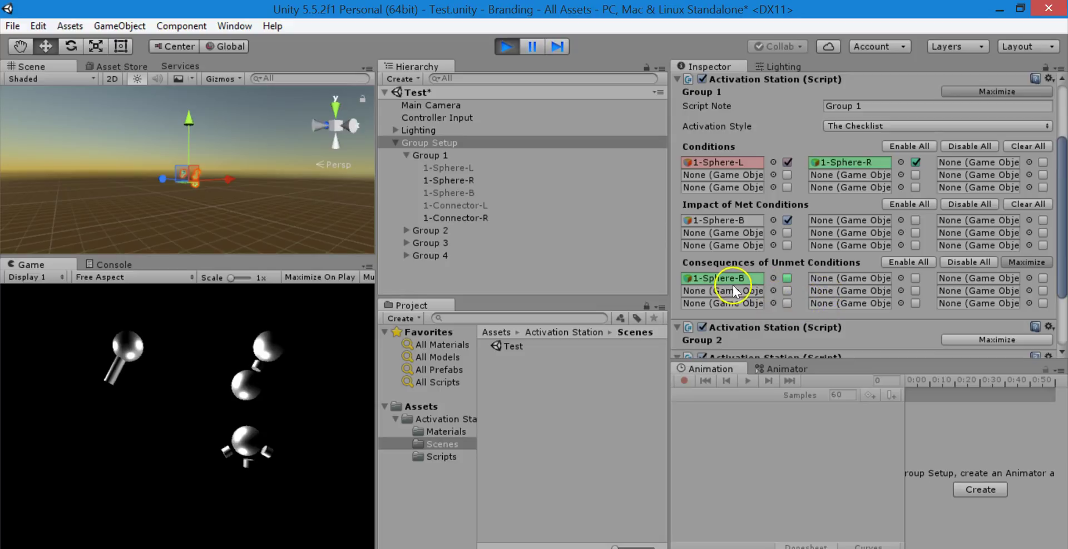
pyautogui.click(782, 301)
pyautogui.click(505, 48)
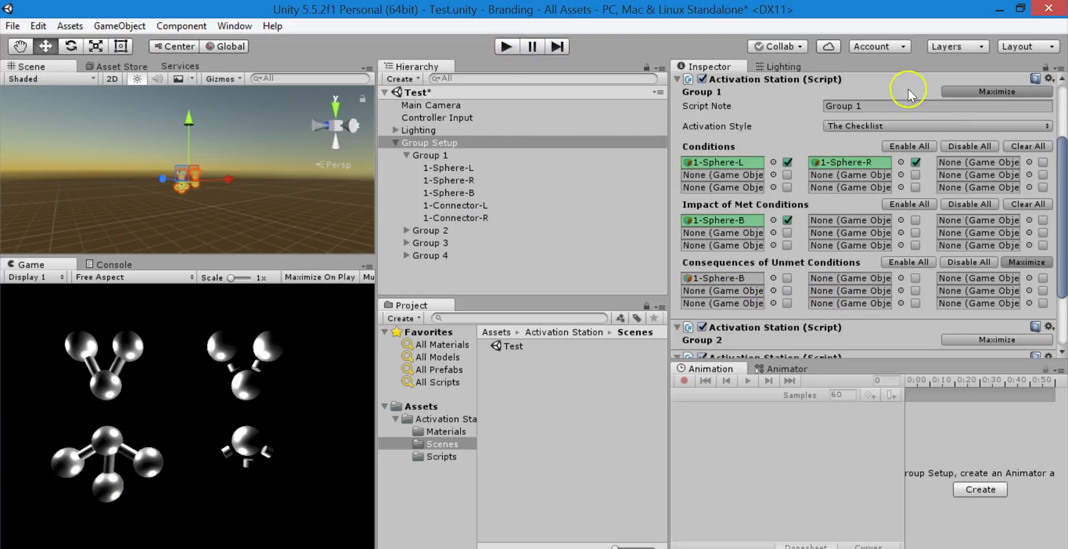
# - Collapse Group 1's Activation Station and expand Group 2's, activate the 1-Sphere-B object, and reselect Group Setup
pyautogui.click(1011, 92)
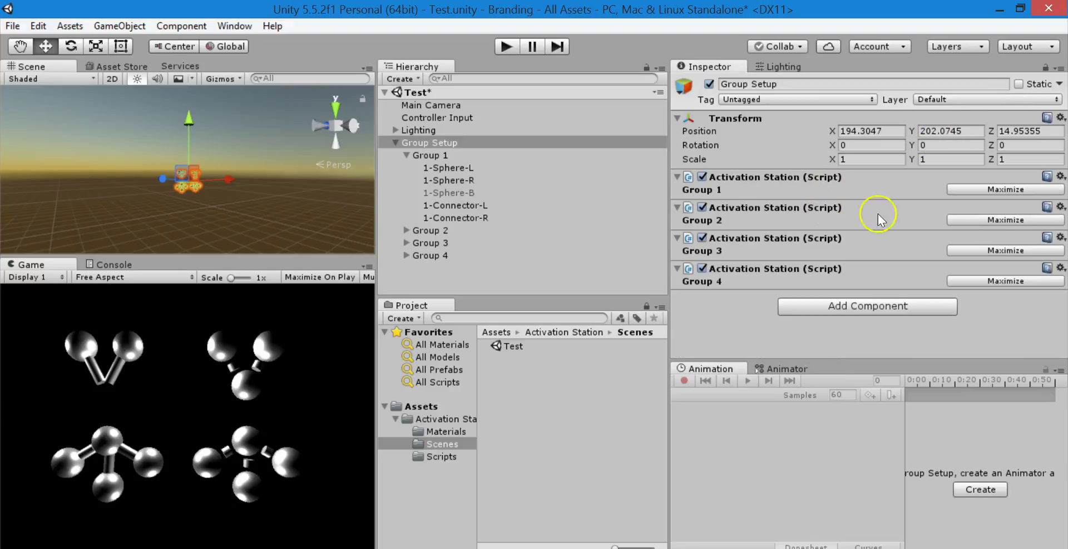
pyautogui.click(1001, 221)
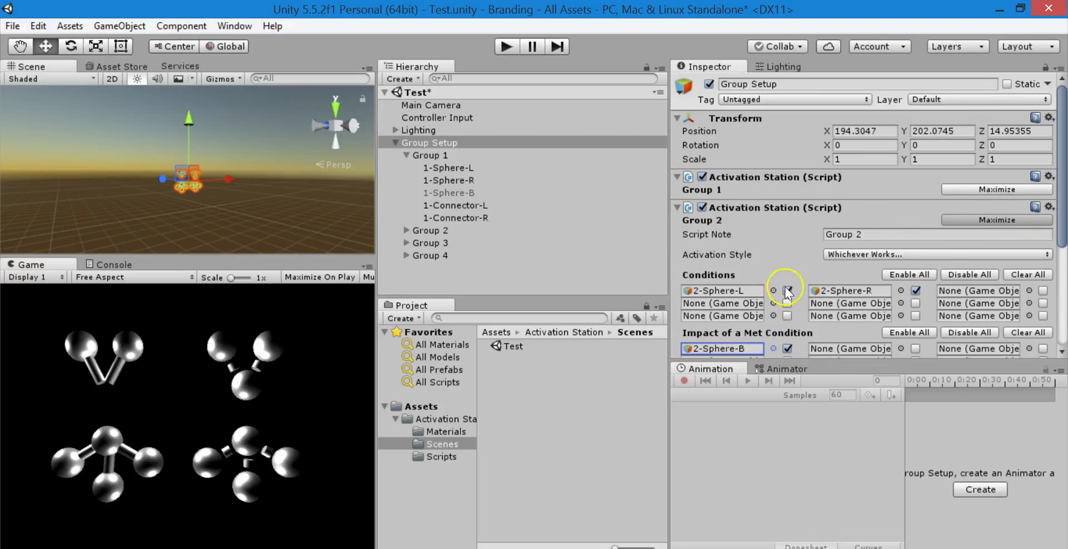
pyautogui.click(448, 193)
pyautogui.click(709, 83)
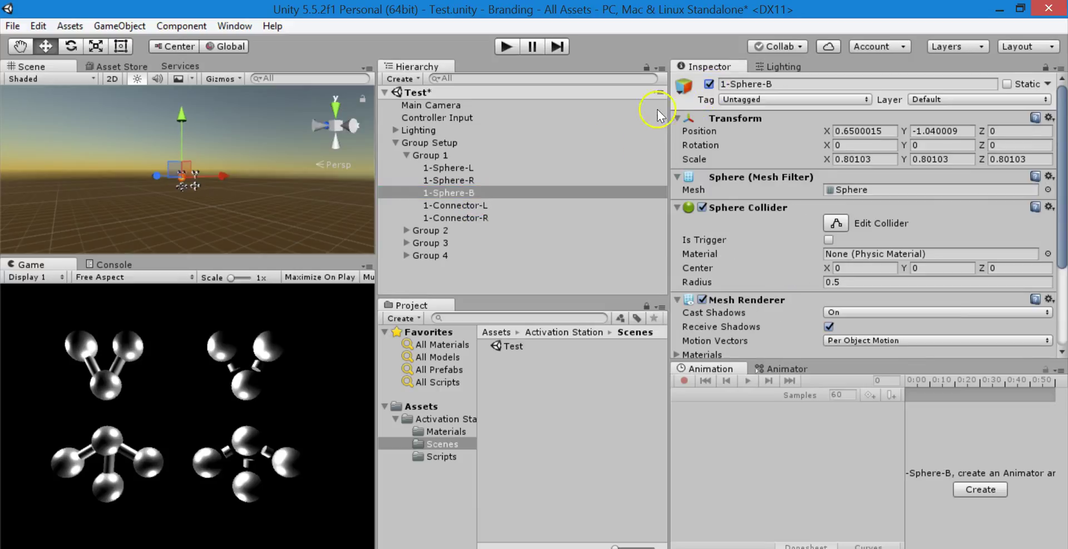
pyautogui.click(451, 143)
pyautogui.scroll(-3, 927, 210)
pyautogui.scroll(1, 887, 251)
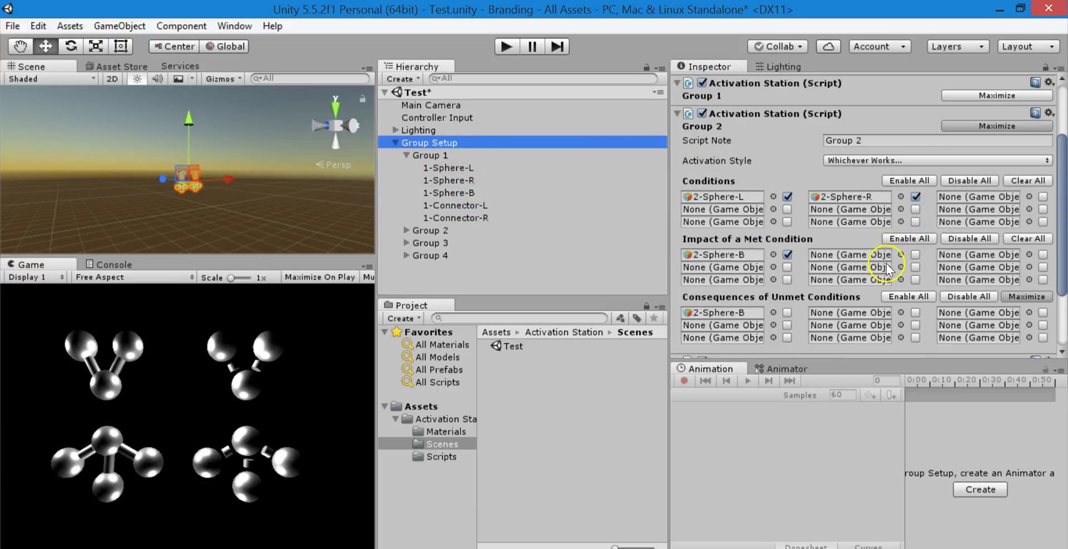
# - Review Group 2's activation style options without changing Whichever Works..., and locate its 2-Sphere-L condition in the Hierarchy
pyautogui.click(888, 160)
pyautogui.click(899, 142)
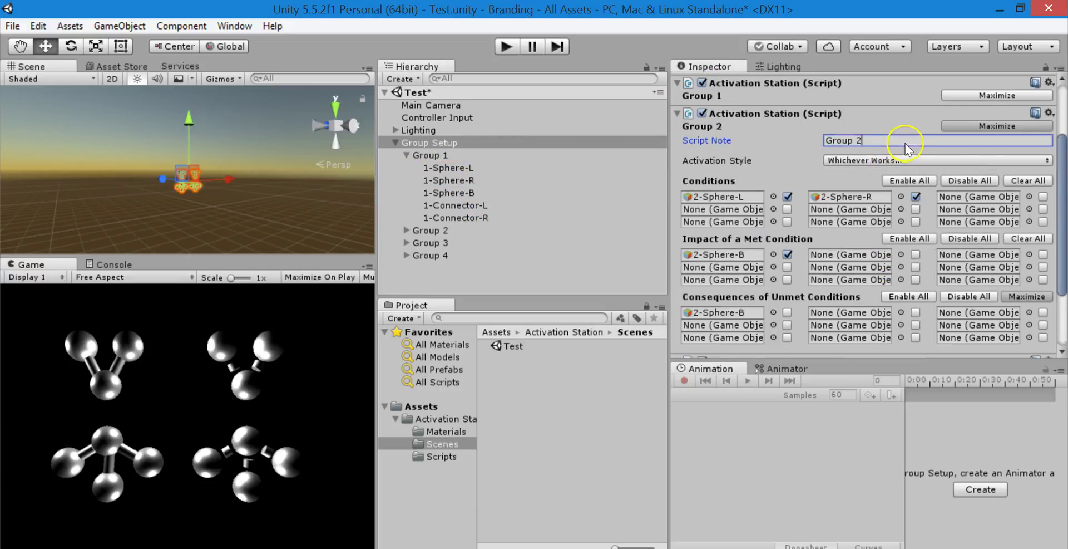
pyautogui.click(889, 161)
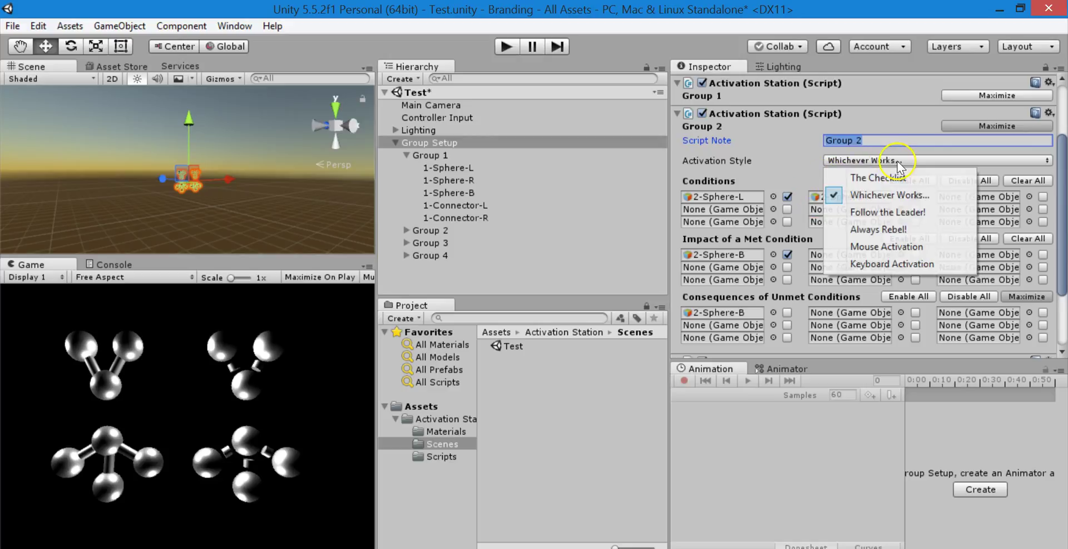
pyautogui.click(785, 176)
pyautogui.click(740, 197)
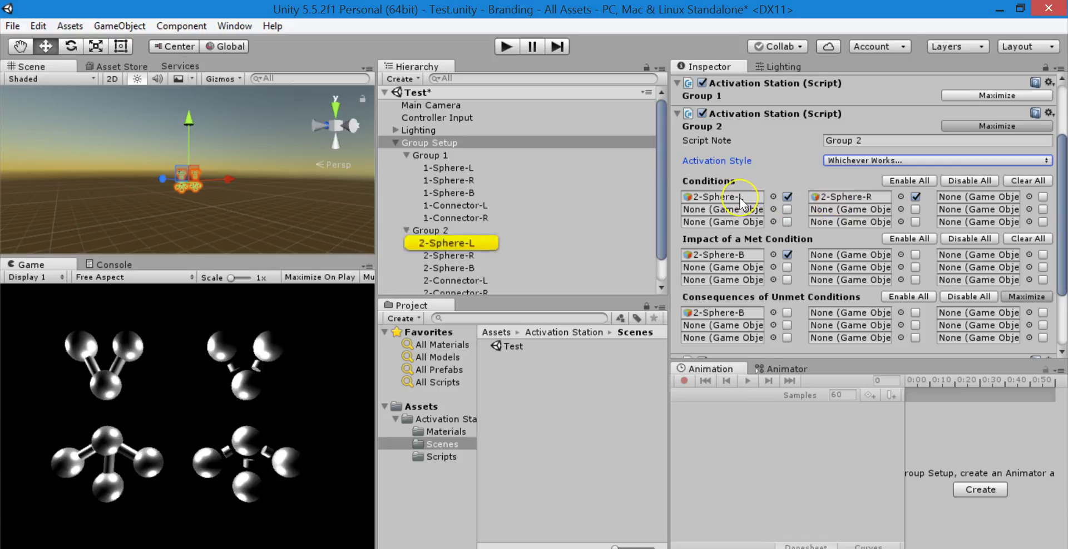
pyautogui.scroll(-2, 785, 227)
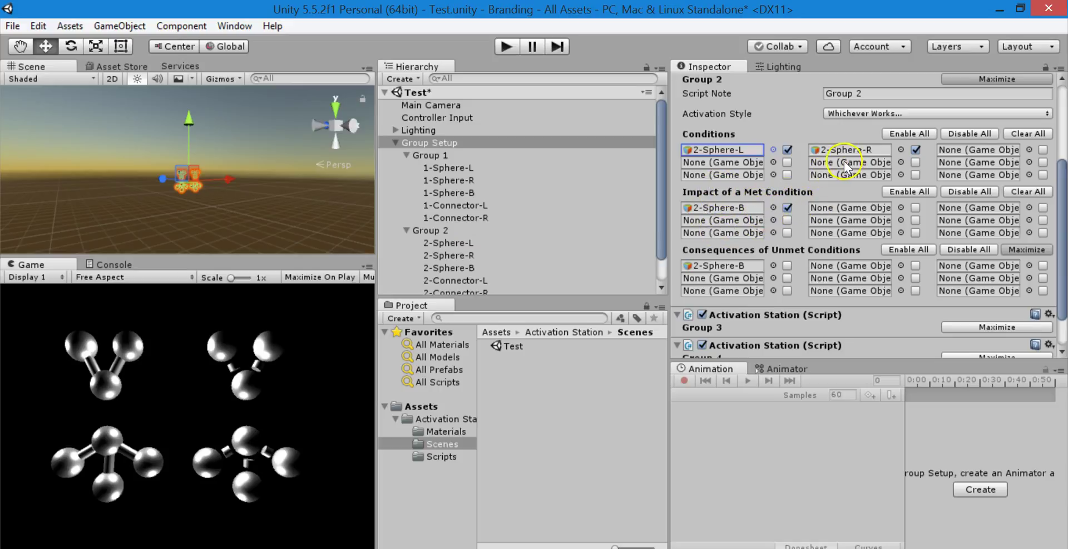
pyautogui.click(746, 149)
# - Play the scene to test Group 2's left and right sphere conditions, stop playback, and collapse Group 2's Activation Station
pyautogui.click(508, 49)
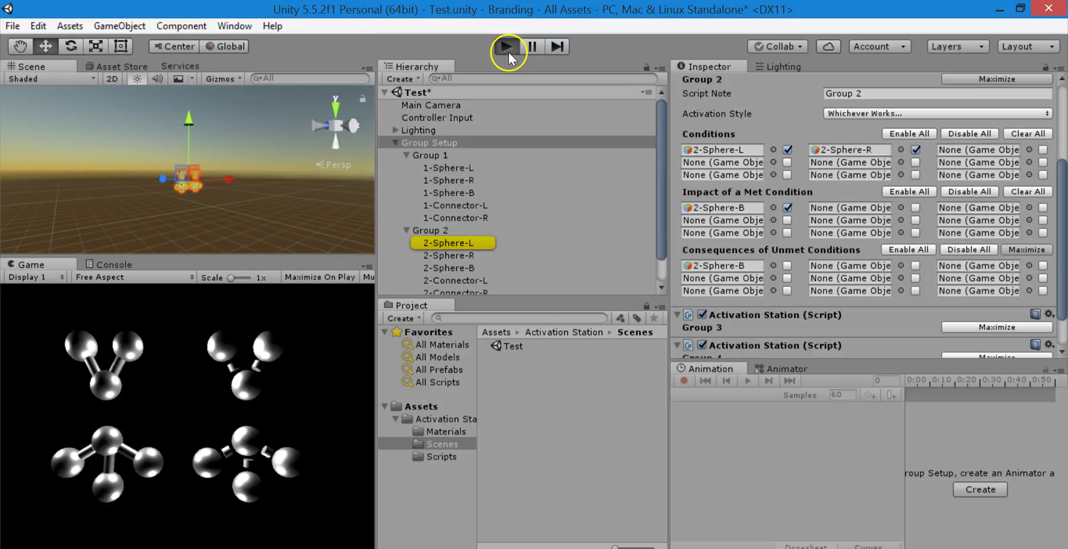
pyautogui.click(269, 350)
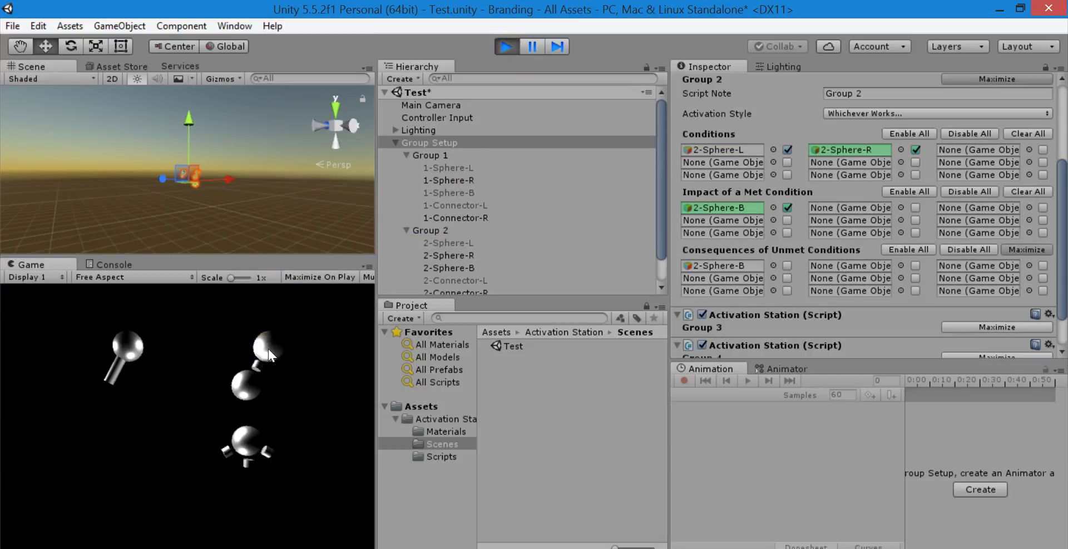
pyautogui.click(235, 351)
pyautogui.click(256, 395)
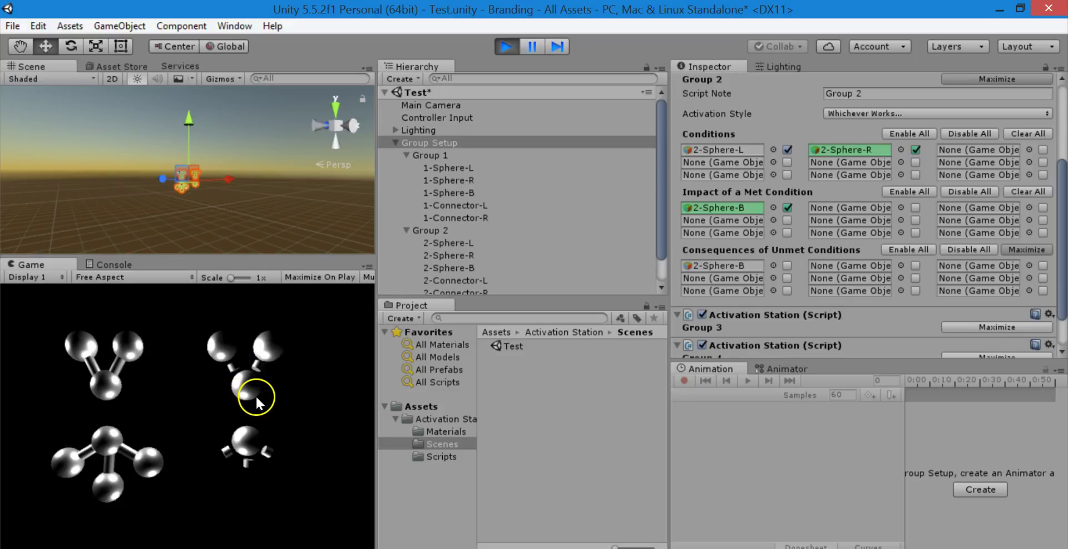
pyautogui.click(282, 350)
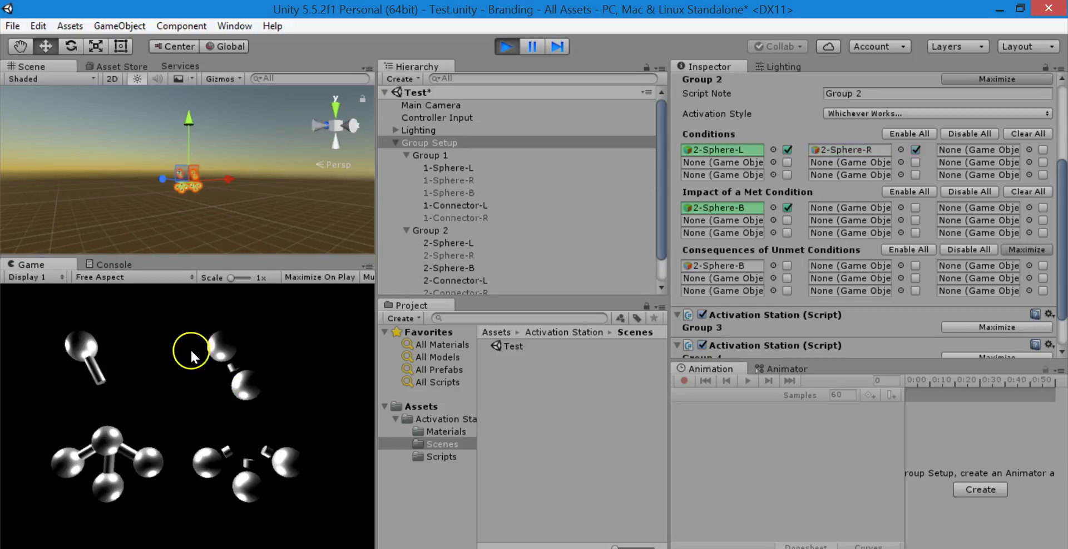
pyautogui.click(212, 374)
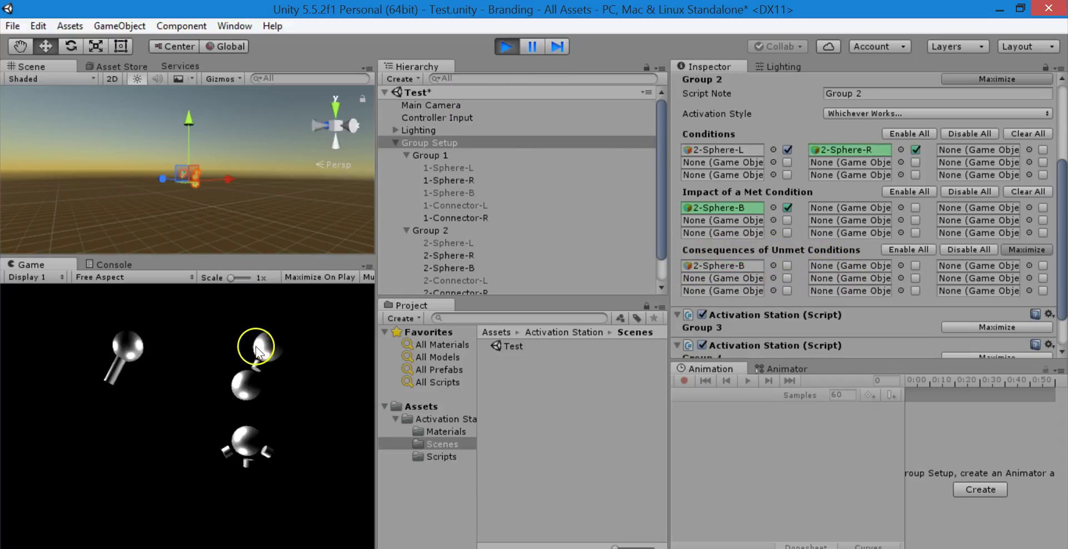
pyautogui.click(226, 350)
pyautogui.click(507, 47)
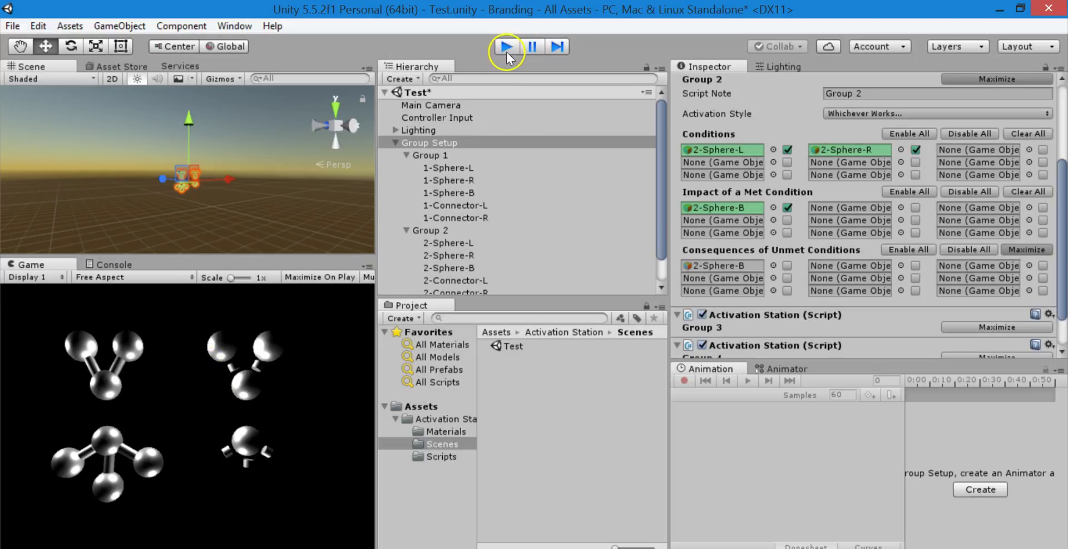
pyautogui.scroll(1, 902, 119)
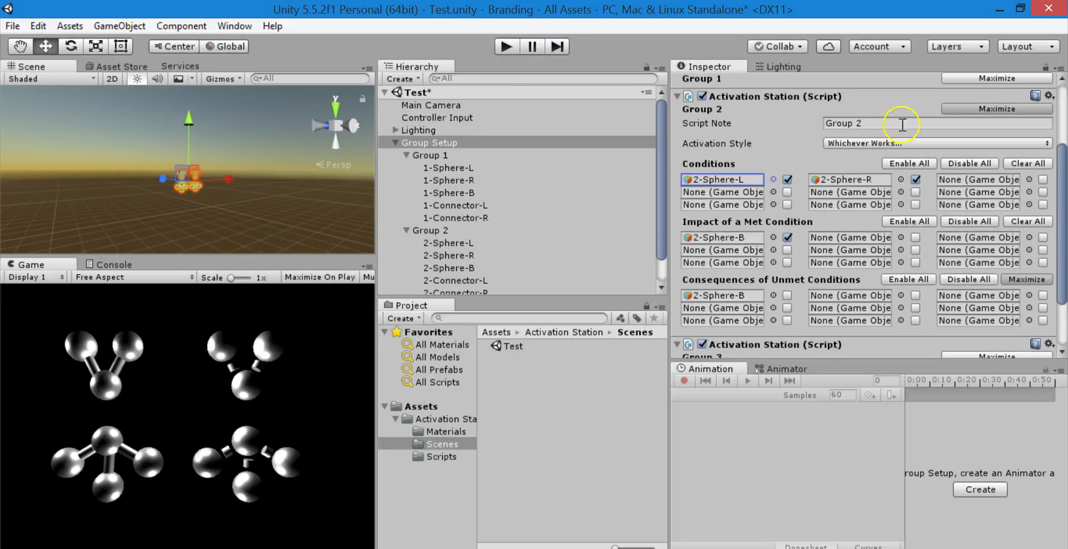
pyautogui.click(990, 111)
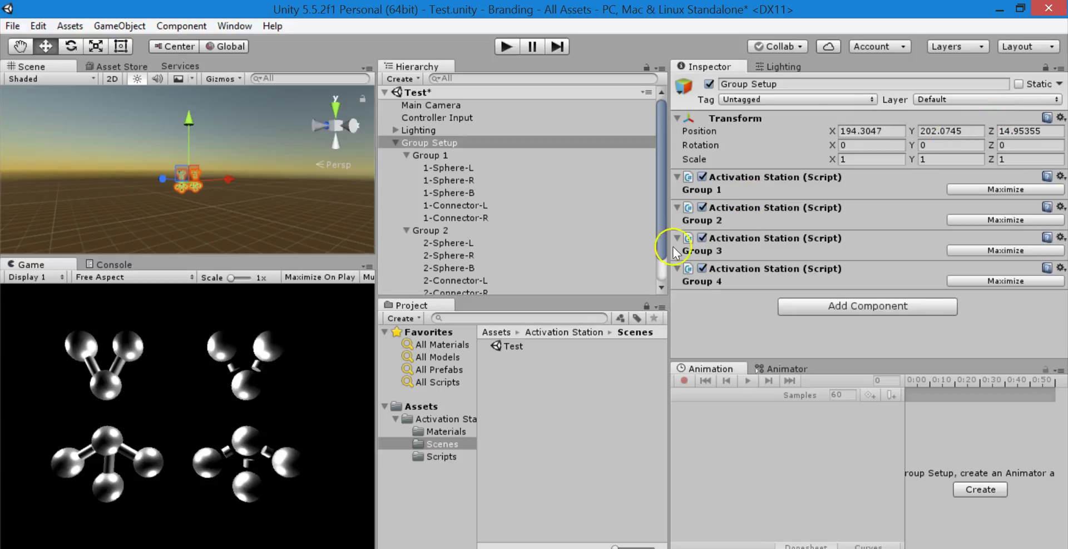
# - Try the script note "whatever" on Group 2's Activation Station, and undo the change
pyautogui.click(993, 221)
pyautogui.click(920, 236)
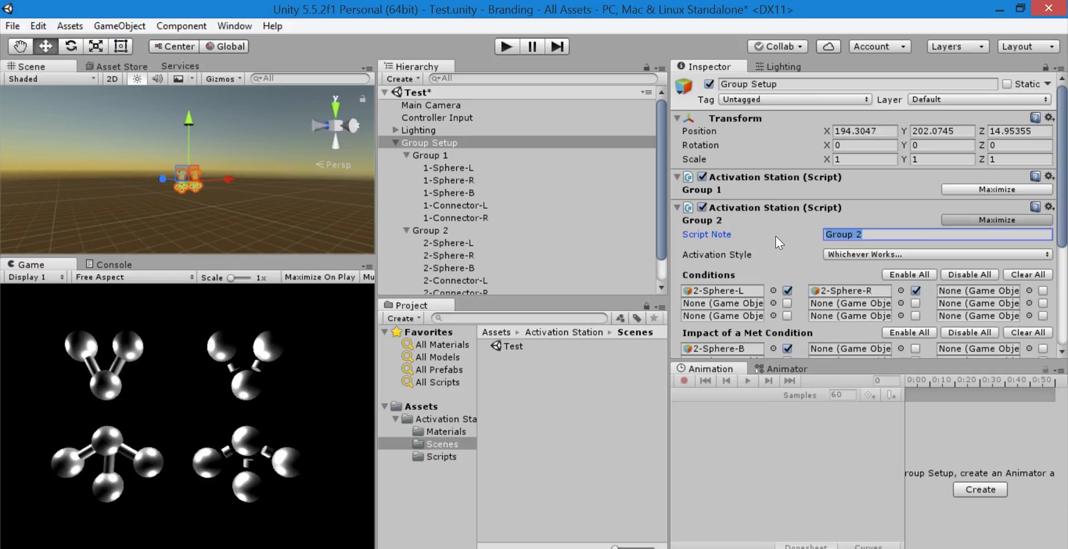
pyautogui.write('whatever')
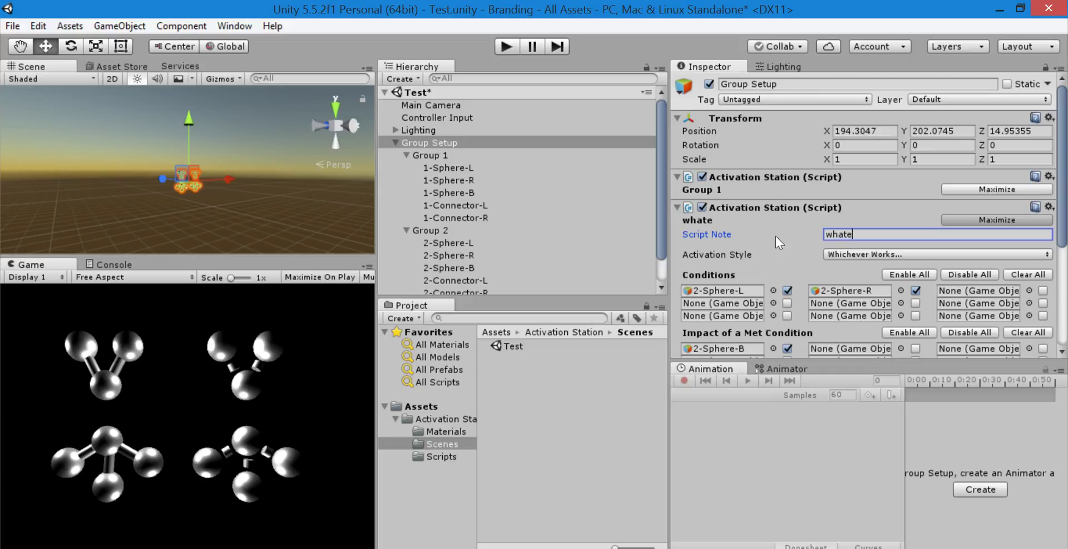
pyautogui.hotkey('ctrl', 'z')
pyautogui.click(1006, 218)
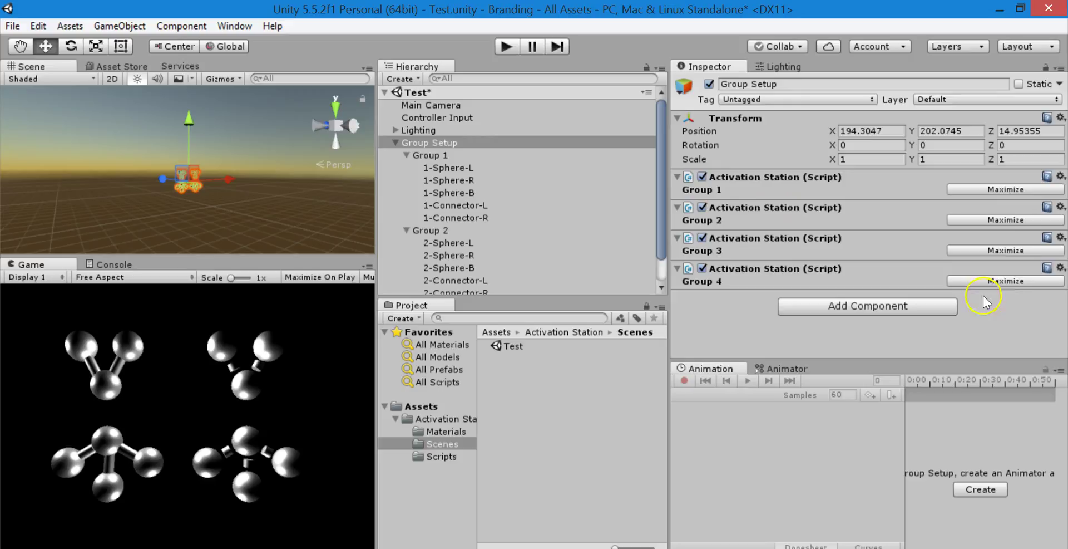
# - Expand Group 3's Activation Station to review its activation style options, and locate the leader 3-Sphere-T in the Hierarchy
pyautogui.click(969, 253)
pyautogui.scroll(-3, 963, 246)
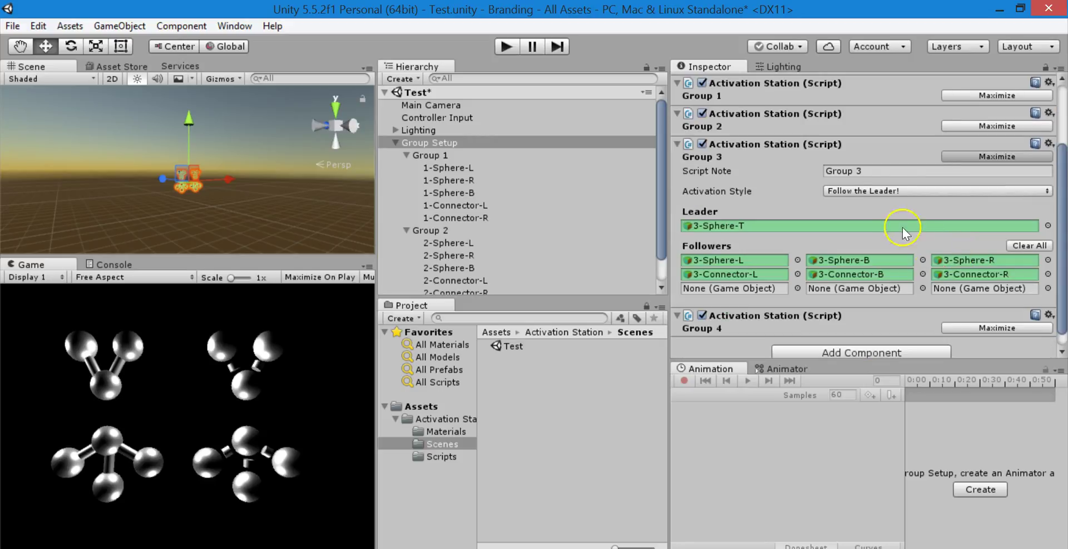
pyautogui.click(876, 191)
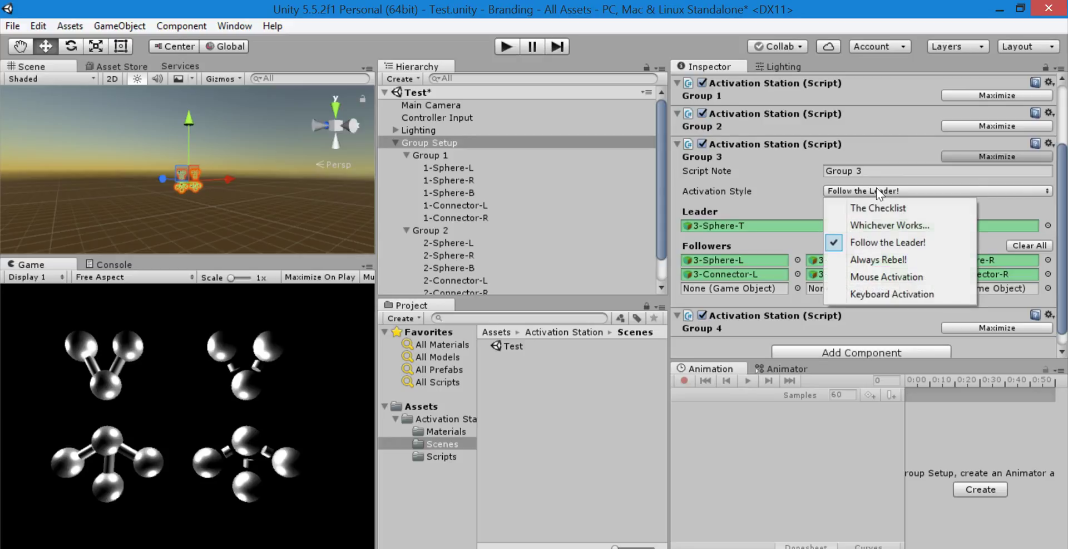
pyautogui.click(773, 202)
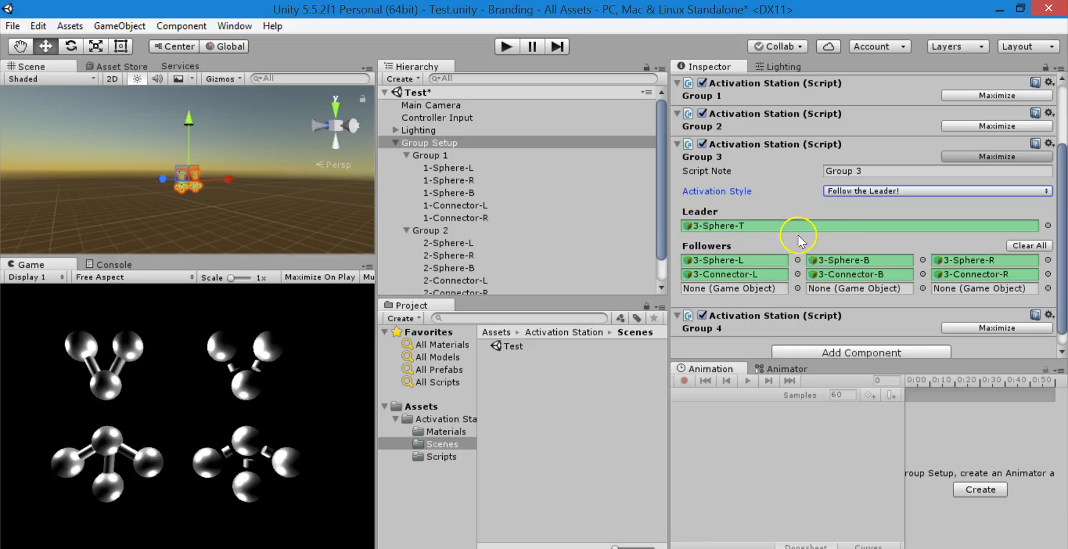
pyautogui.click(747, 228)
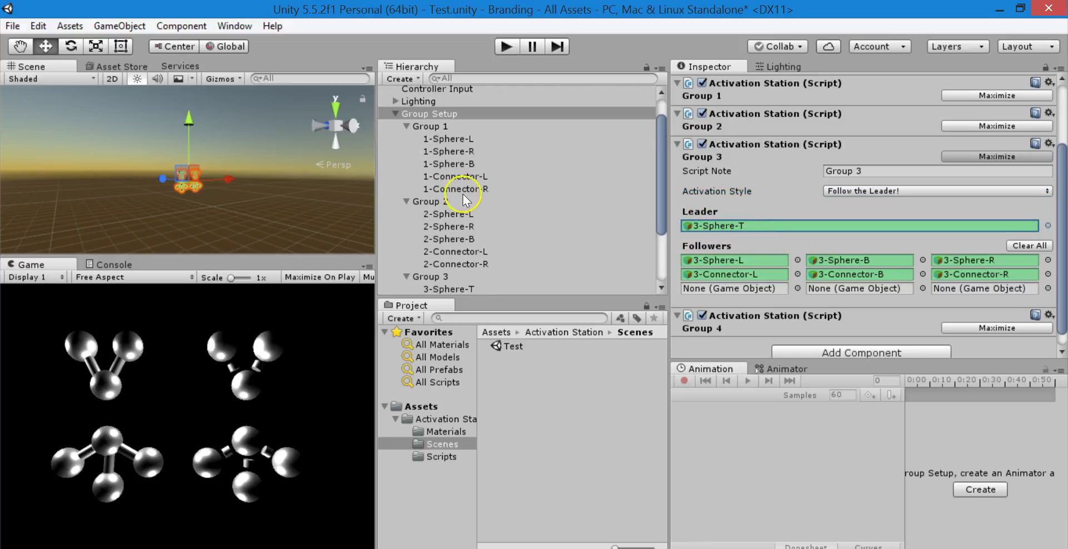
# - Locate Group 3's follower 3-Sphere-L and leader 3-Sphere-T, play the scene to test how the followers react, and stop playback
pyautogui.click(733, 261)
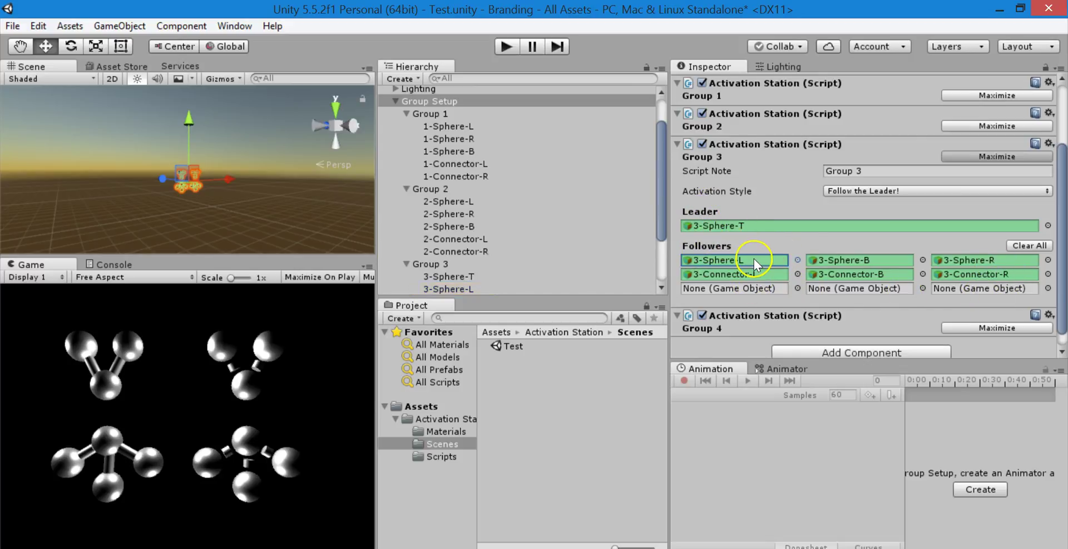
pyautogui.click(747, 227)
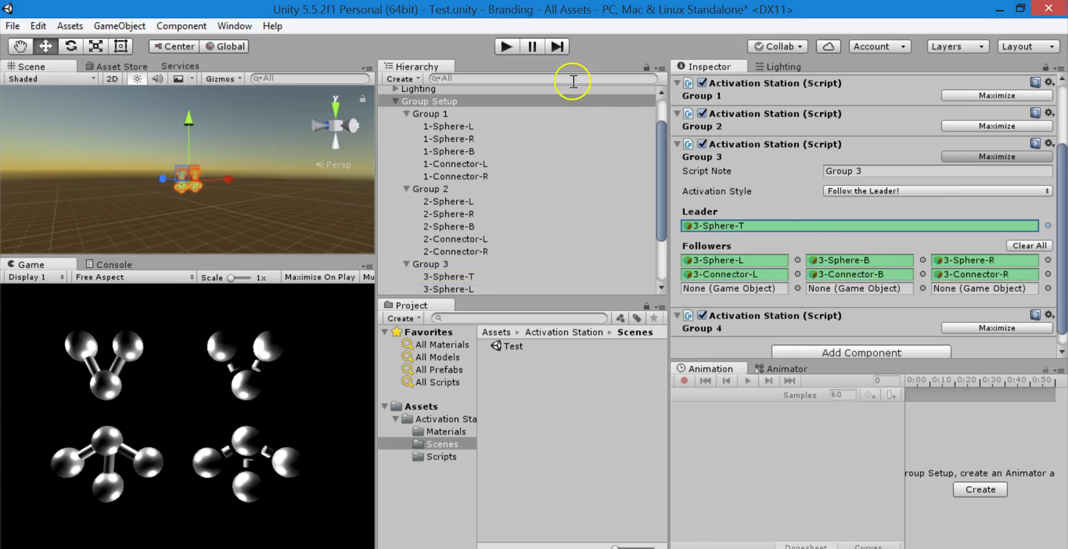
pyautogui.click(506, 47)
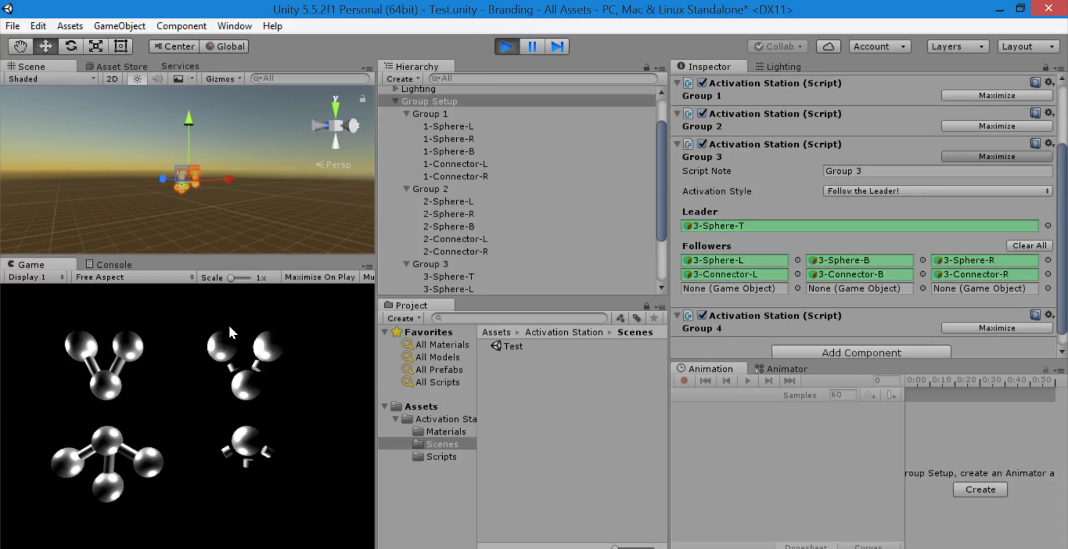
pyautogui.click(222, 341)
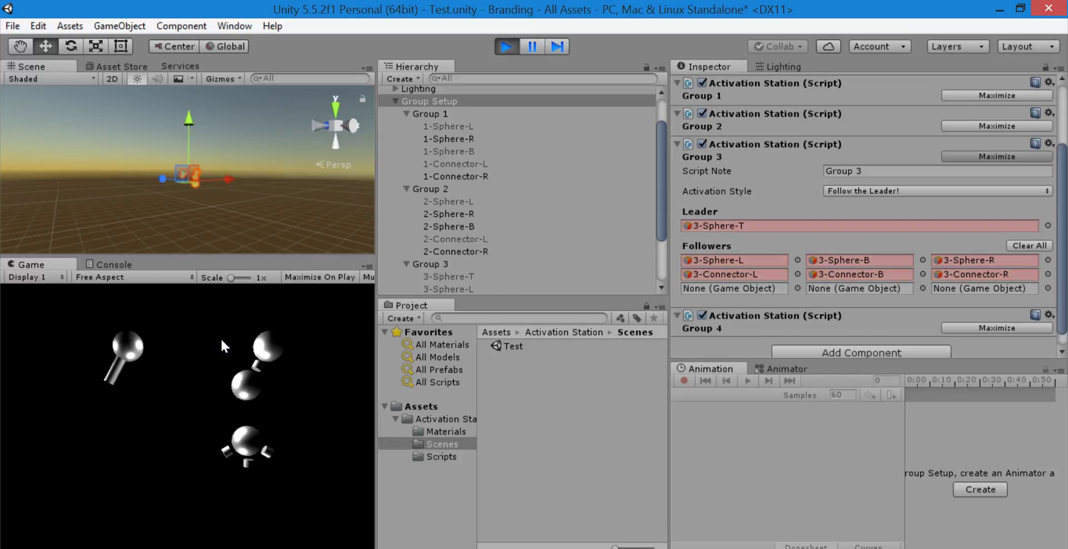
pyautogui.click(222, 340)
pyautogui.click(222, 340)
pyautogui.click(187, 472)
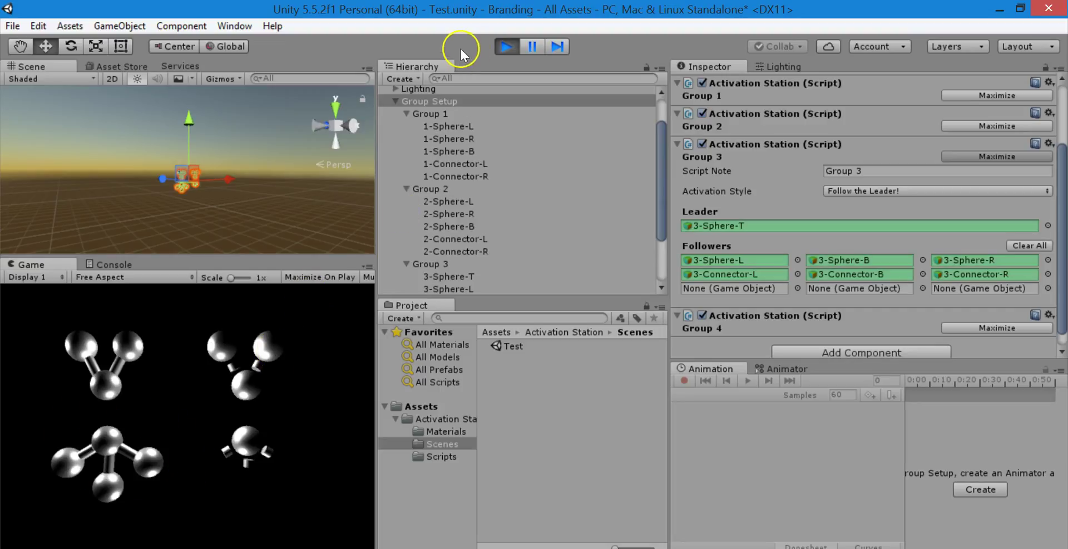
pyautogui.click(507, 46)
pyautogui.click(507, 46)
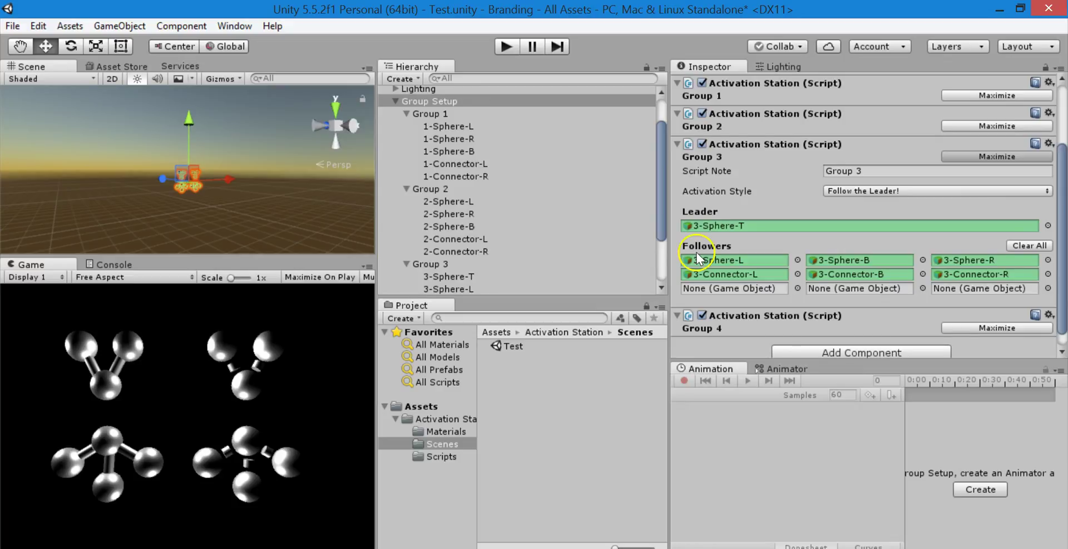
# - Review Group 3's leader and follower assignments on Group Setup, checking the follower 3-Sphere-L and the neighbouring Activation Stations
pyautogui.scroll(3, 768, 213)
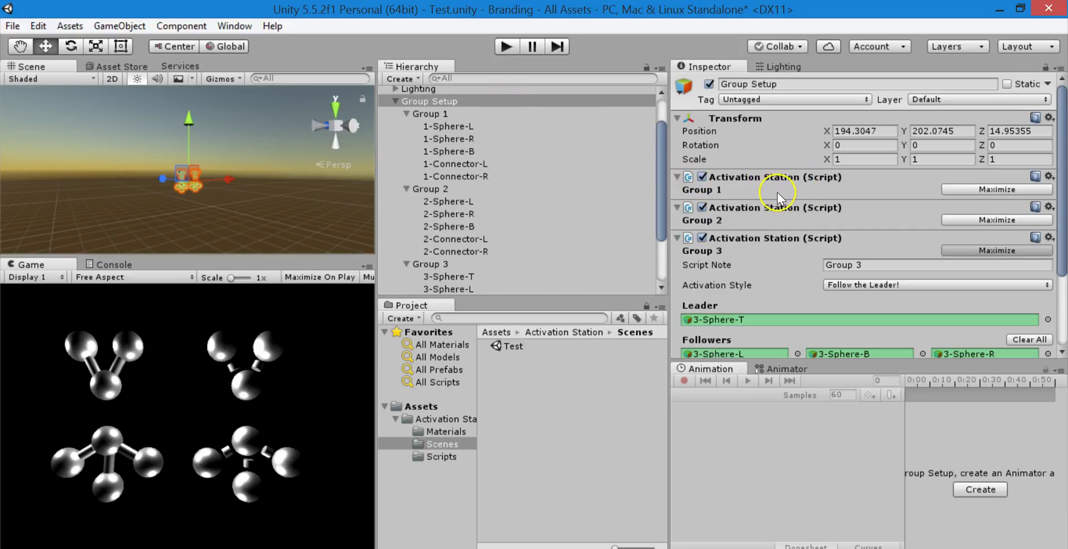
pyautogui.scroll(-3, 796, 223)
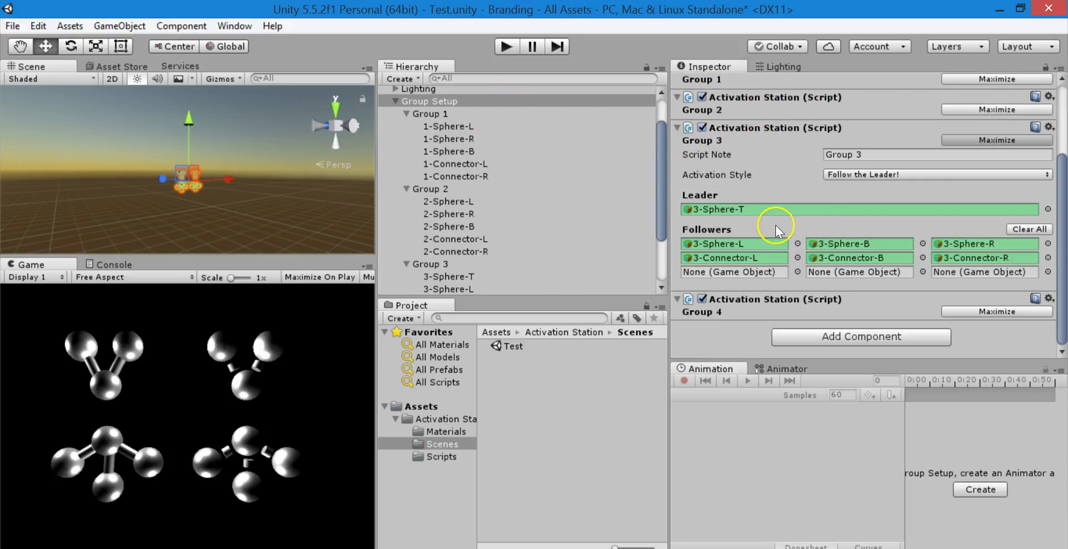
pyautogui.click(732, 245)
pyautogui.scroll(3, 792, 217)
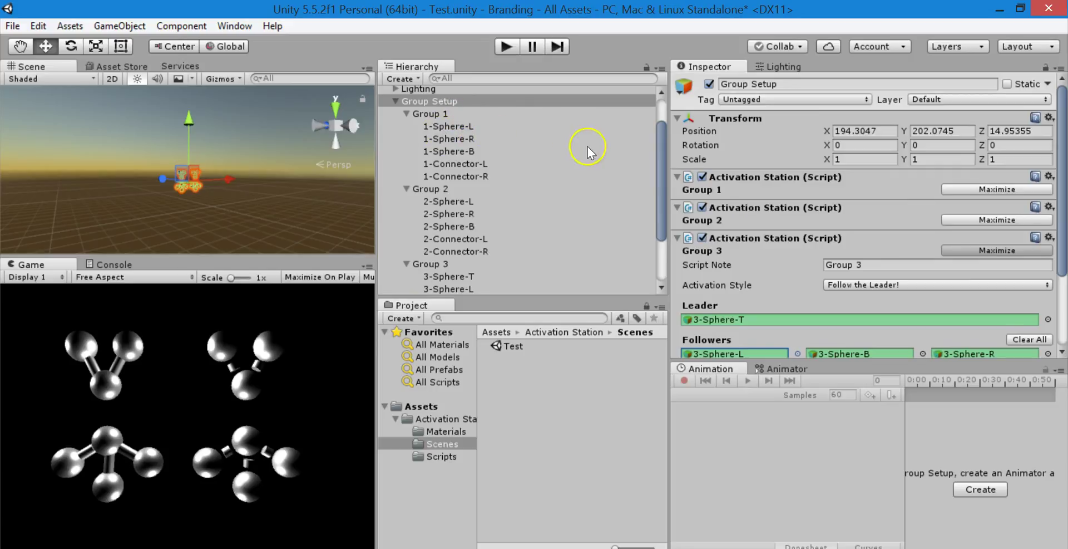
pyautogui.scroll(-3, 766, 209)
pyautogui.click(865, 154)
pyautogui.click(748, 244)
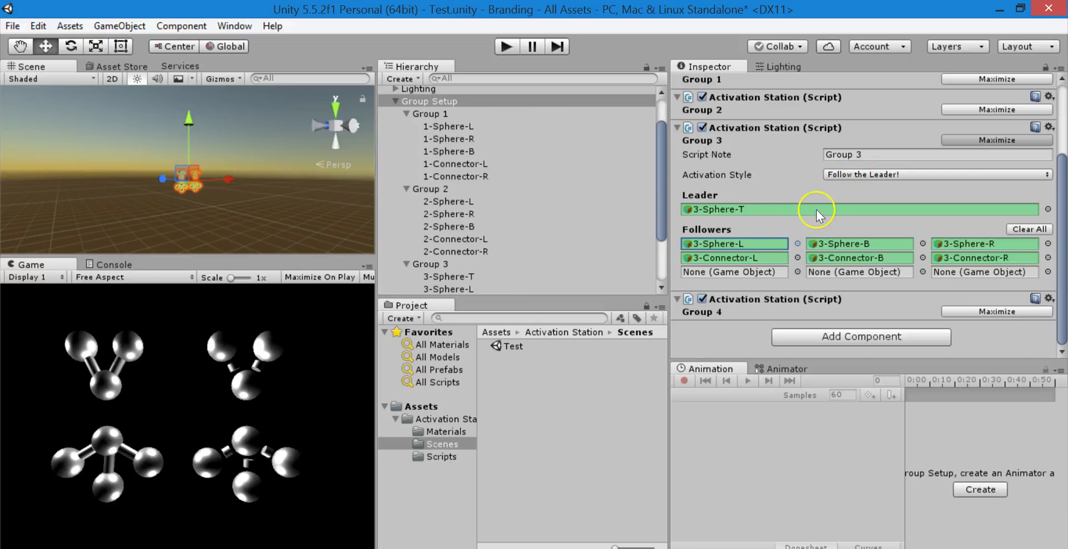
pyautogui.scroll(3, 816, 217)
pyautogui.scroll(-3, 816, 217)
pyautogui.scroll(3, 732, 135)
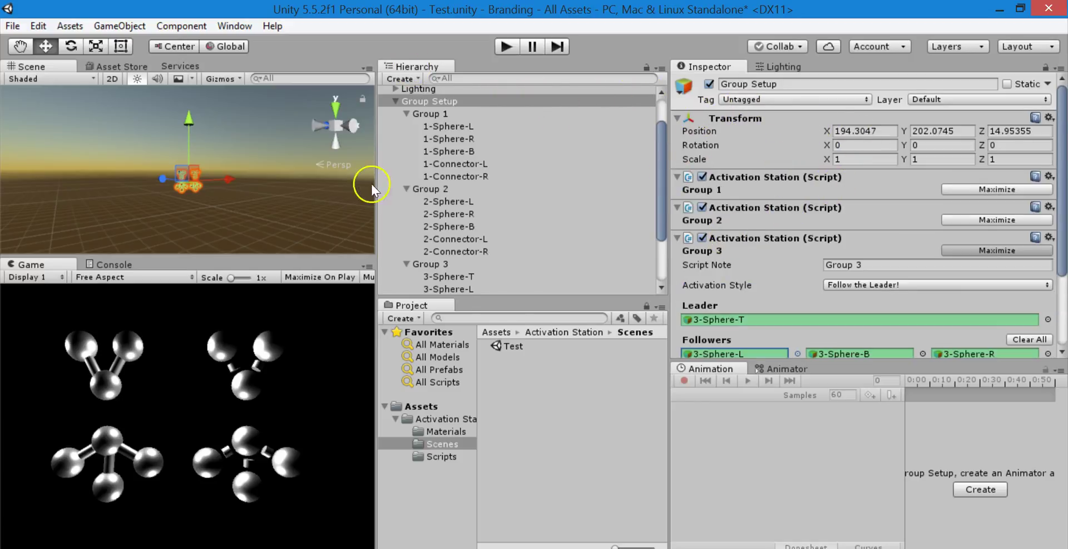
# - Locate Group 3's followers 3-Sphere-B, 3-Sphere-L and 3-Connector-L in the Hierarchy
pyautogui.scroll(-2, 573, 172)
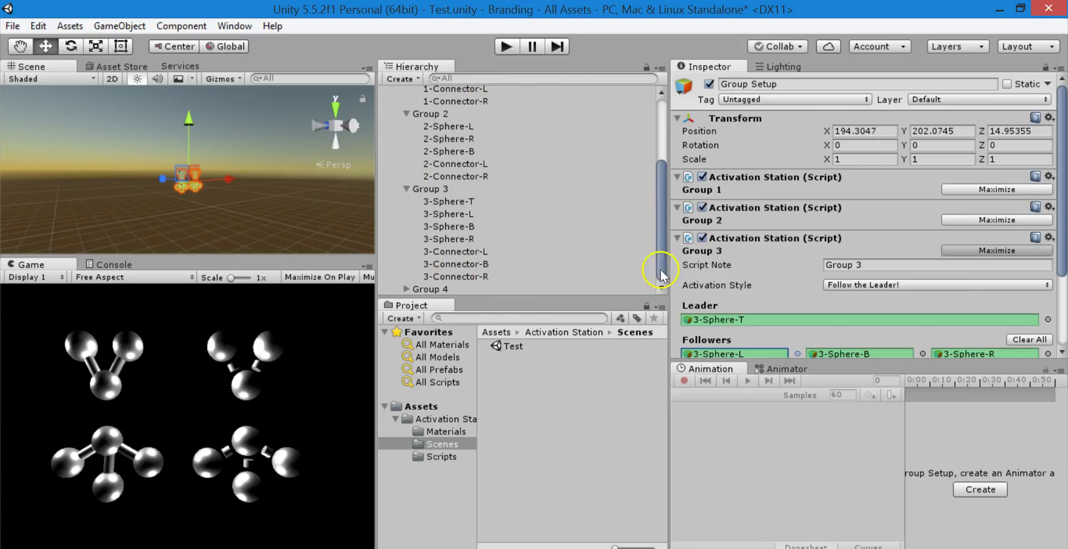
pyautogui.scroll(3, 525, 209)
pyautogui.scroll(1, 525, 209)
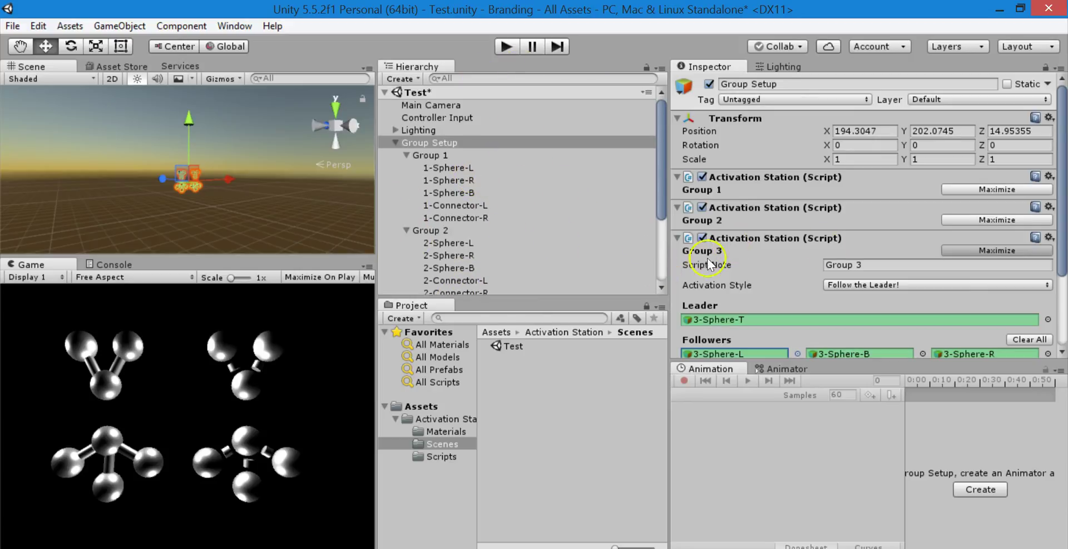
pyautogui.scroll(-3, 812, 205)
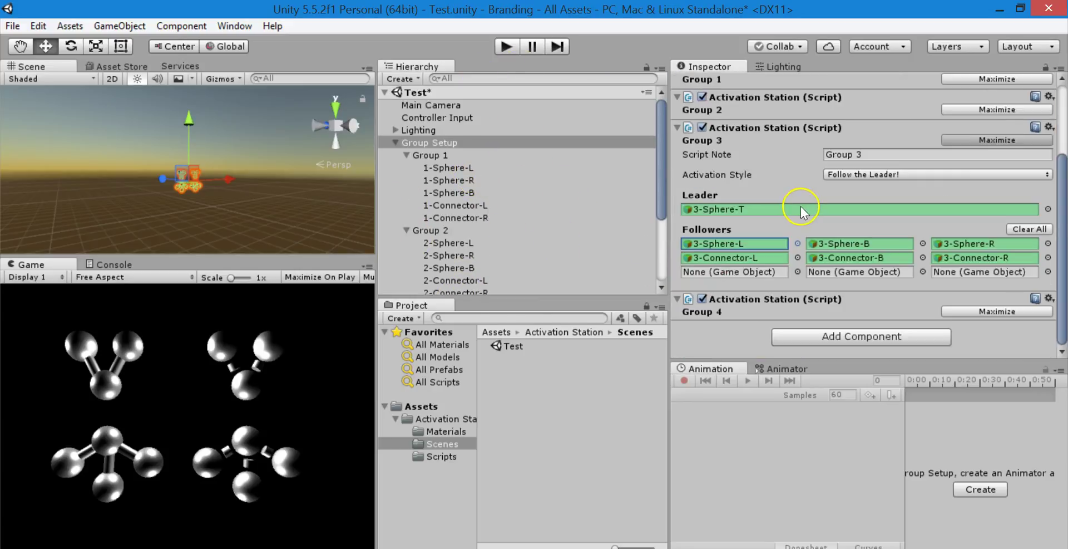
pyautogui.click(823, 245)
pyautogui.click(749, 245)
pyautogui.click(737, 257)
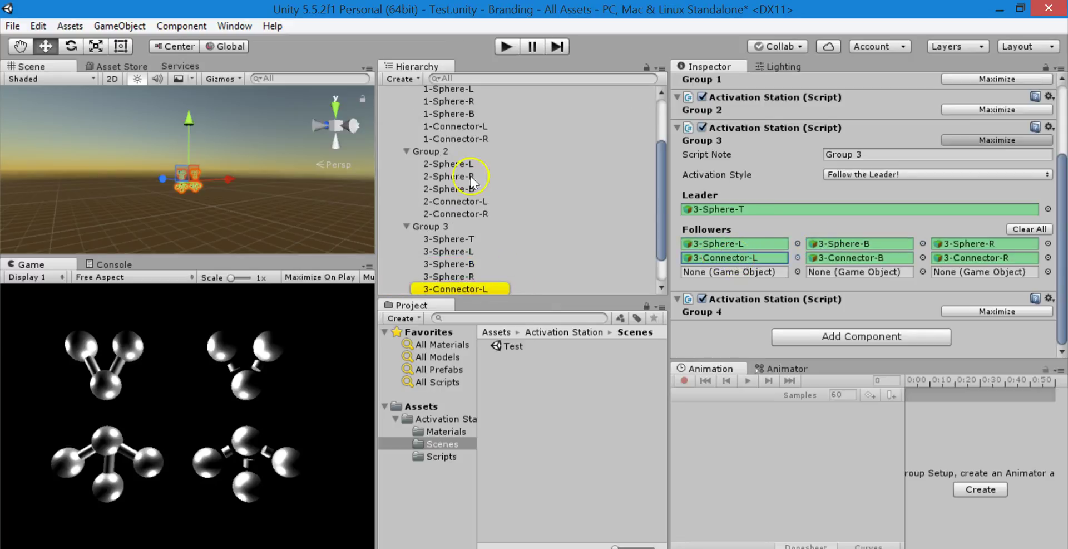
pyautogui.scroll(-1, 609, 165)
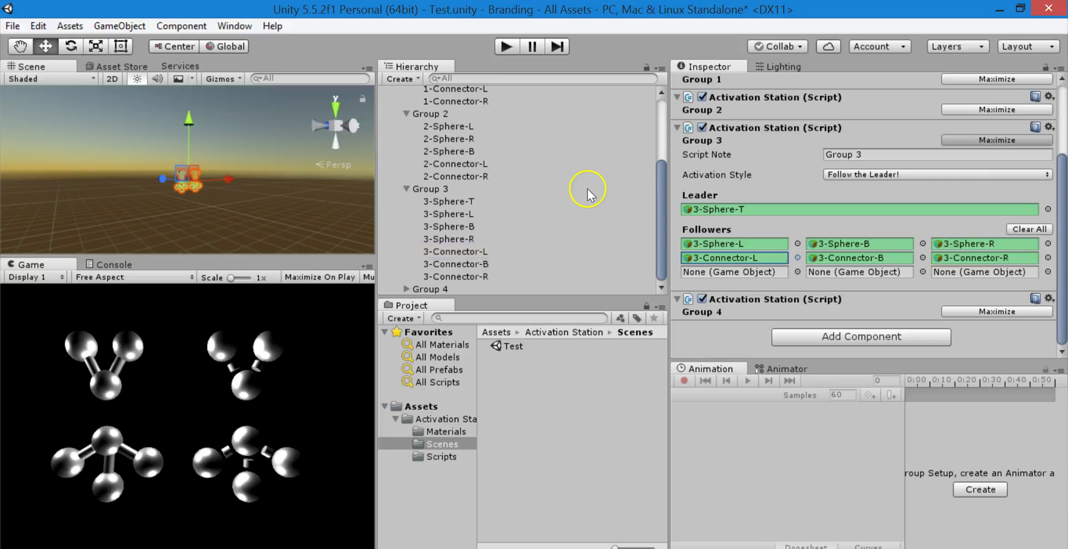
pyautogui.click(740, 243)
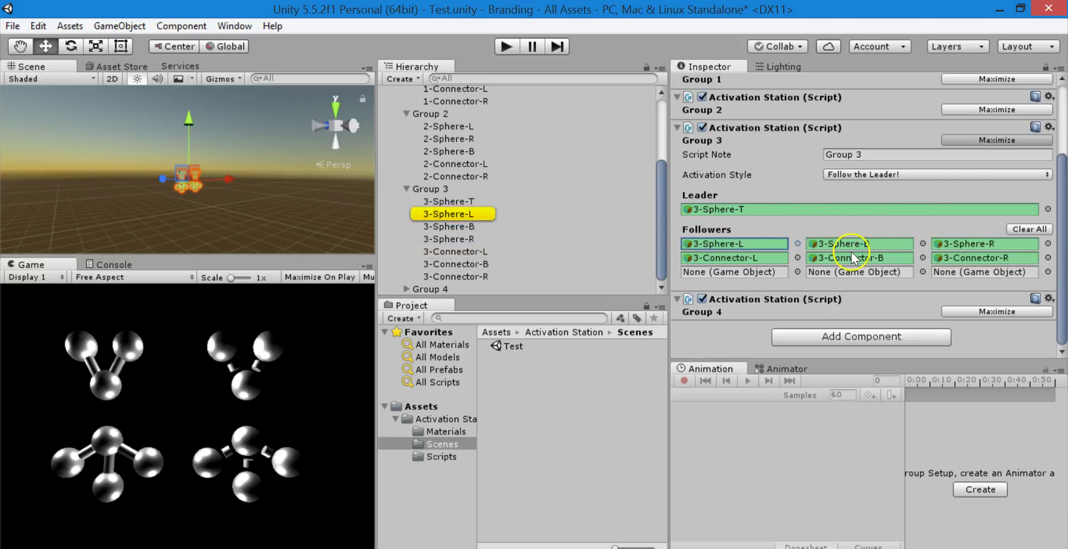
# - Locate the follower 3-Sphere-B within Group 3 in the Hierarchy, and select the parent Group Setup object
pyautogui.scroll(3, 552, 195)
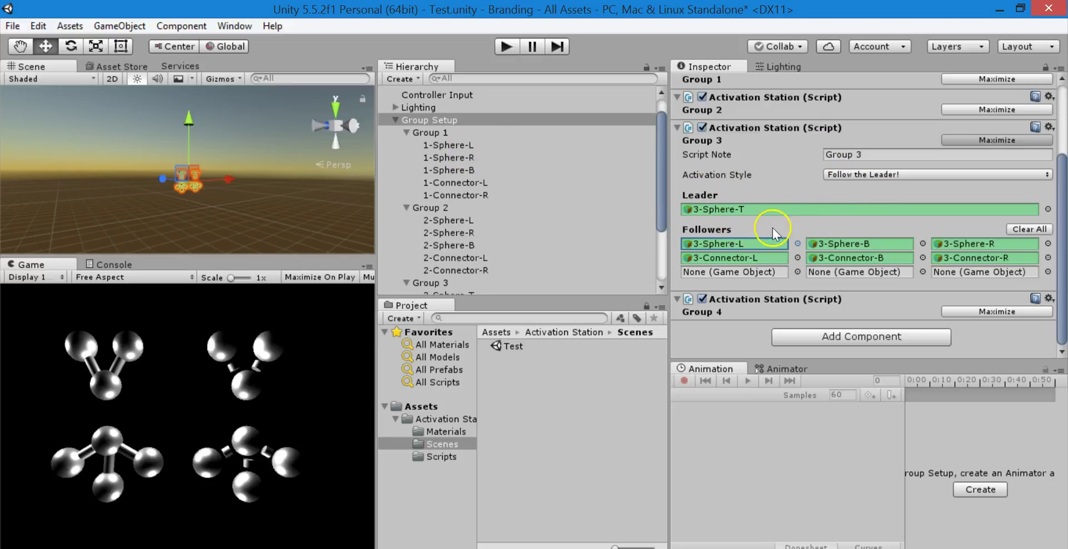
pyautogui.click(907, 243)
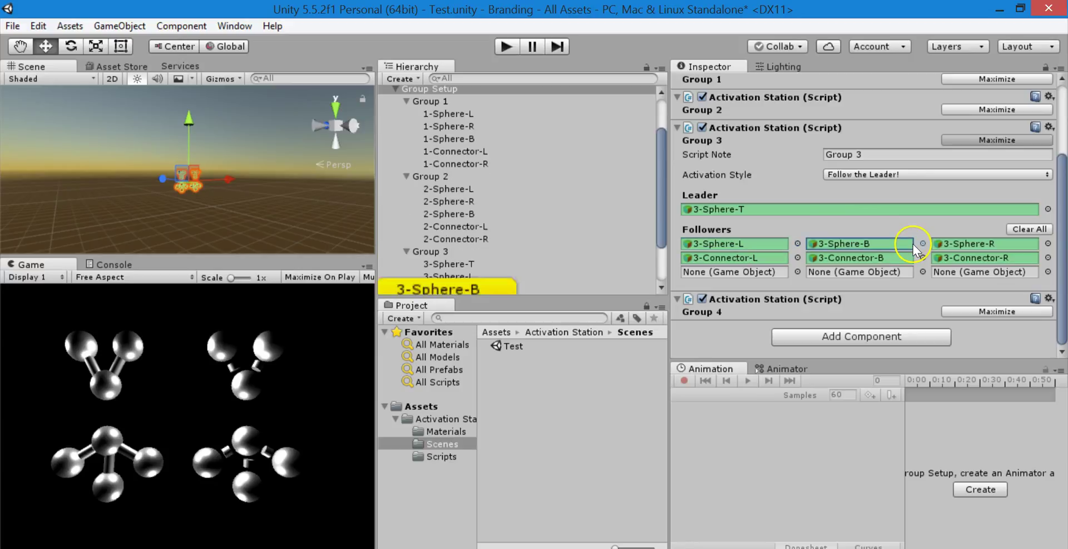
pyautogui.scroll(-3, 563, 152)
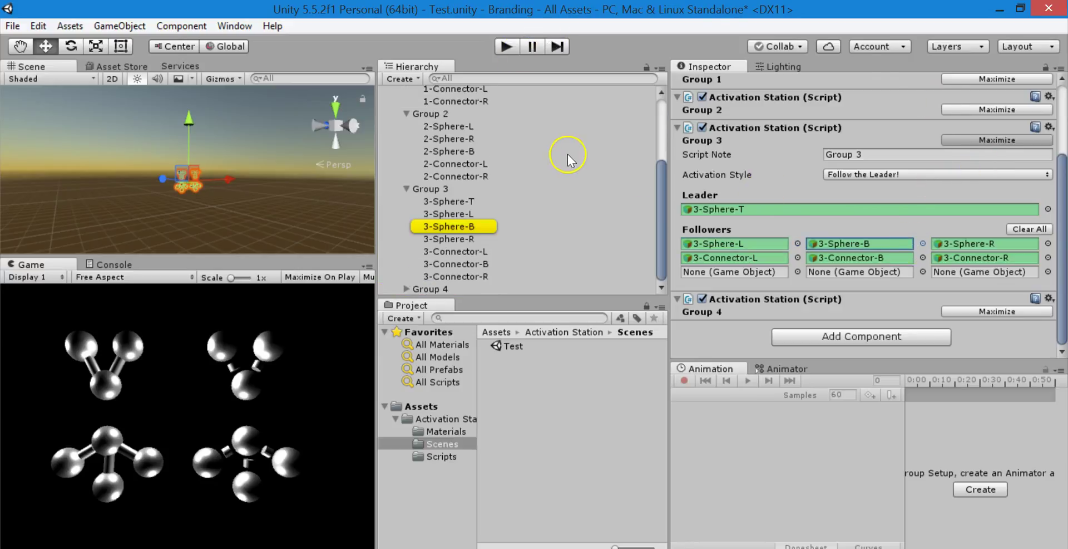
pyautogui.scroll(5, 568, 159)
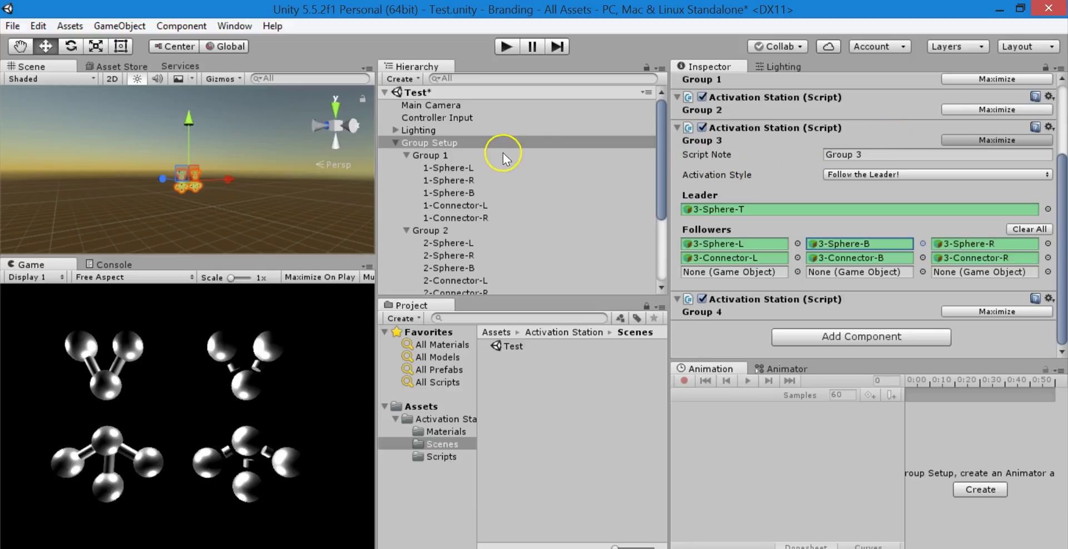
pyautogui.click(525, 142)
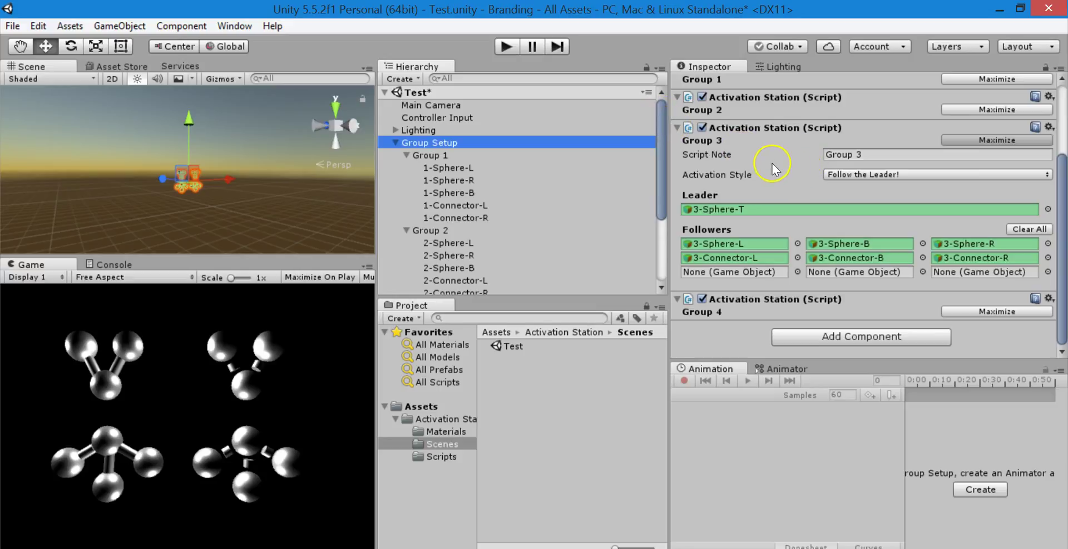
# - Collapse Group 3's Activation Station and expand Group 4's to show its Always Rebel! settings
pyautogui.click(990, 142)
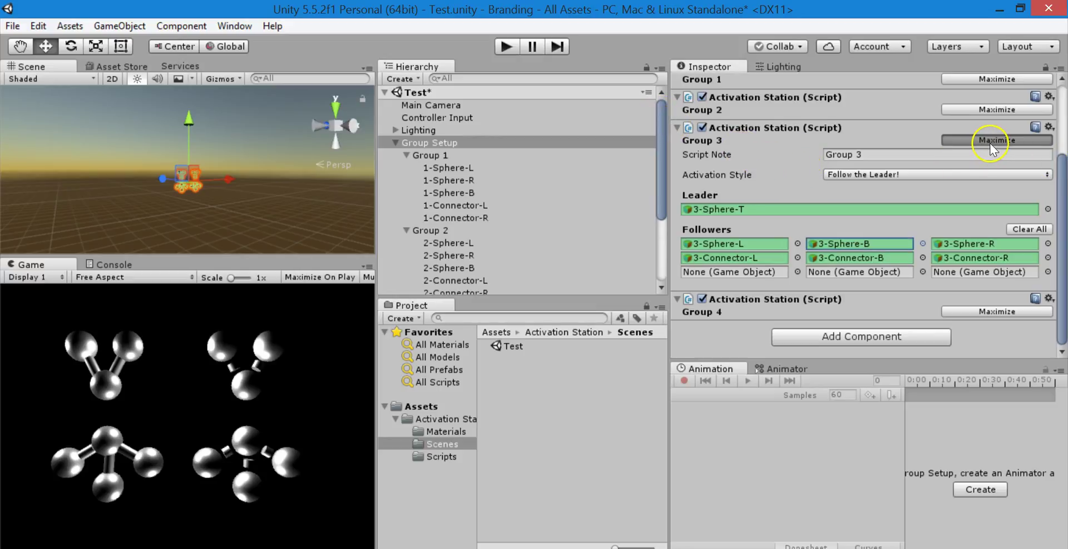
pyautogui.click(987, 280)
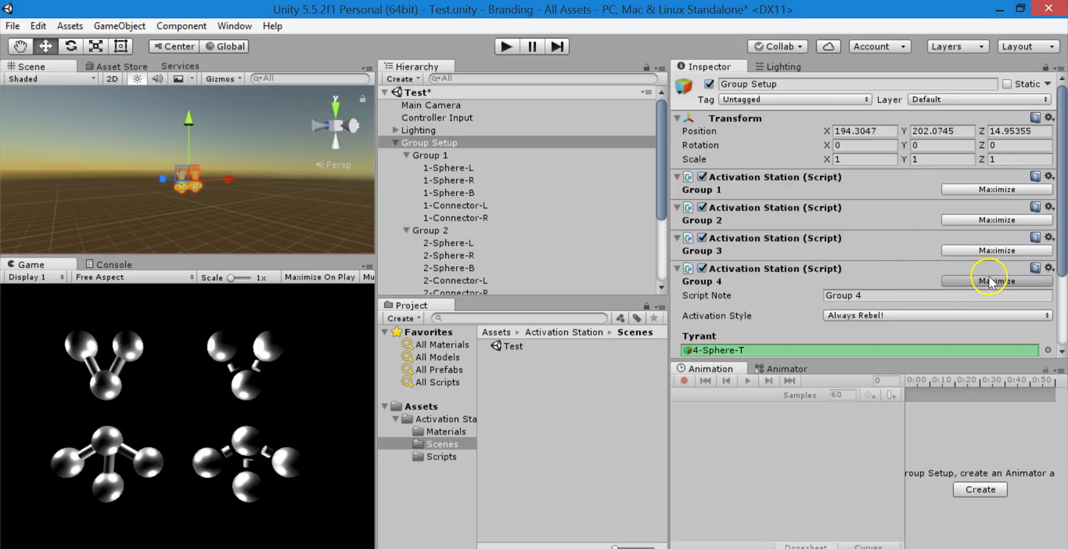
pyautogui.scroll(-3, 902, 278)
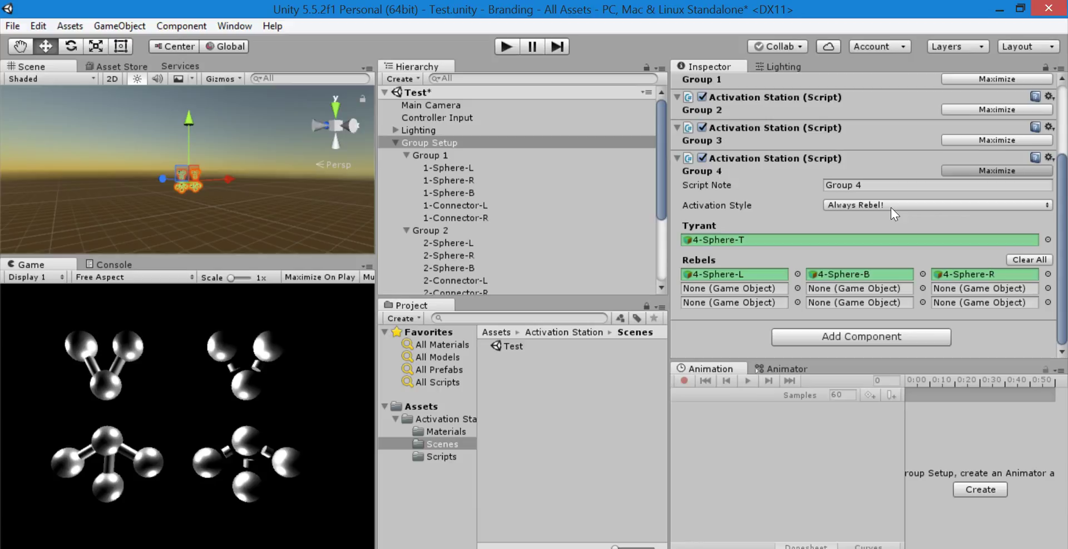
pyautogui.click(990, 140)
pyautogui.click(990, 140)
# - Locate Group 4's tyrant 4-Sphere-T and its rebels 4-Sphere-L, 4-Sphere-B and 4-Sphere-R in the Hierarchy
pyautogui.click(763, 274)
pyautogui.click(857, 275)
pyautogui.click(996, 274)
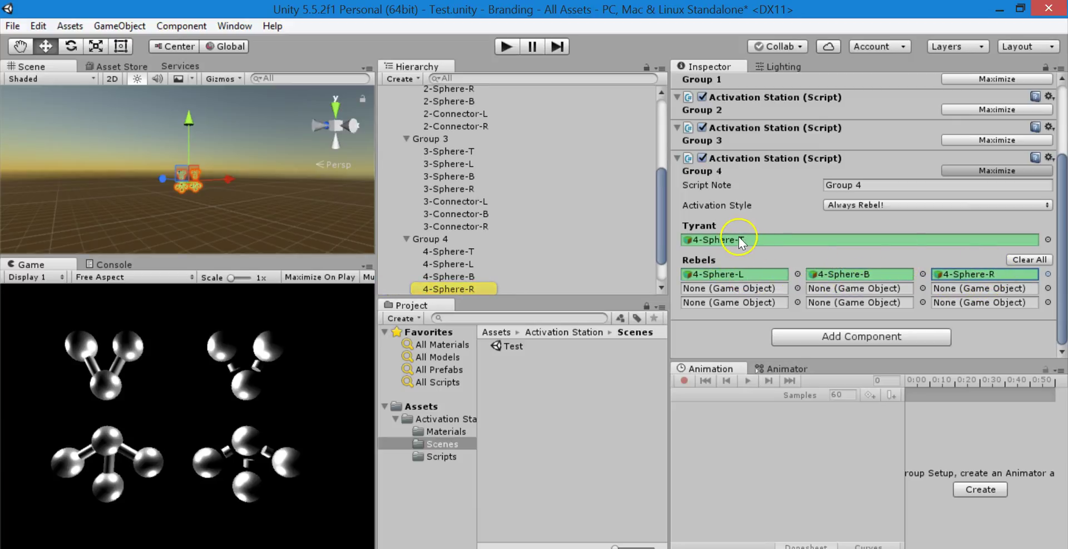
pyautogui.click(721, 237)
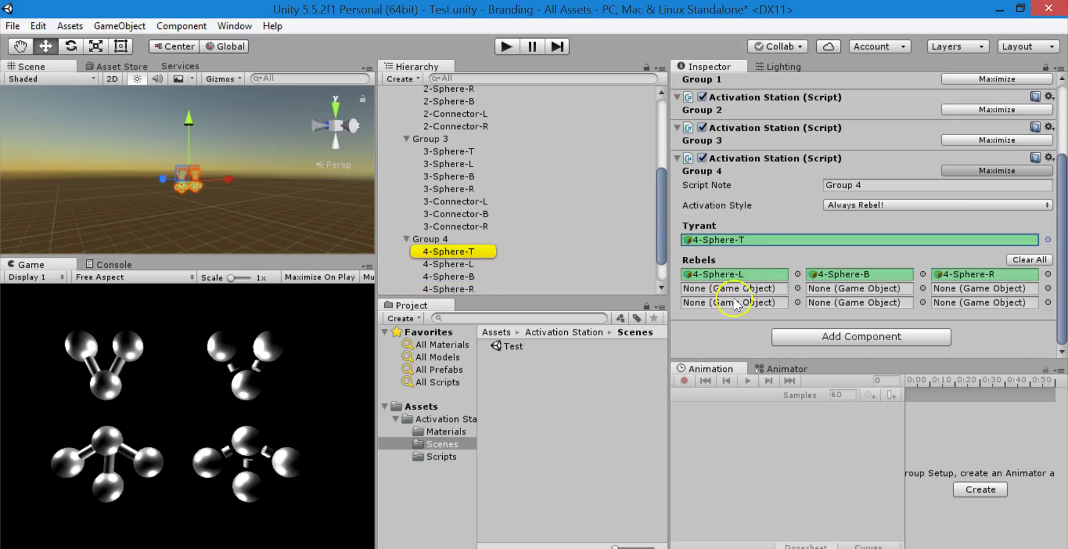
pyautogui.click(746, 274)
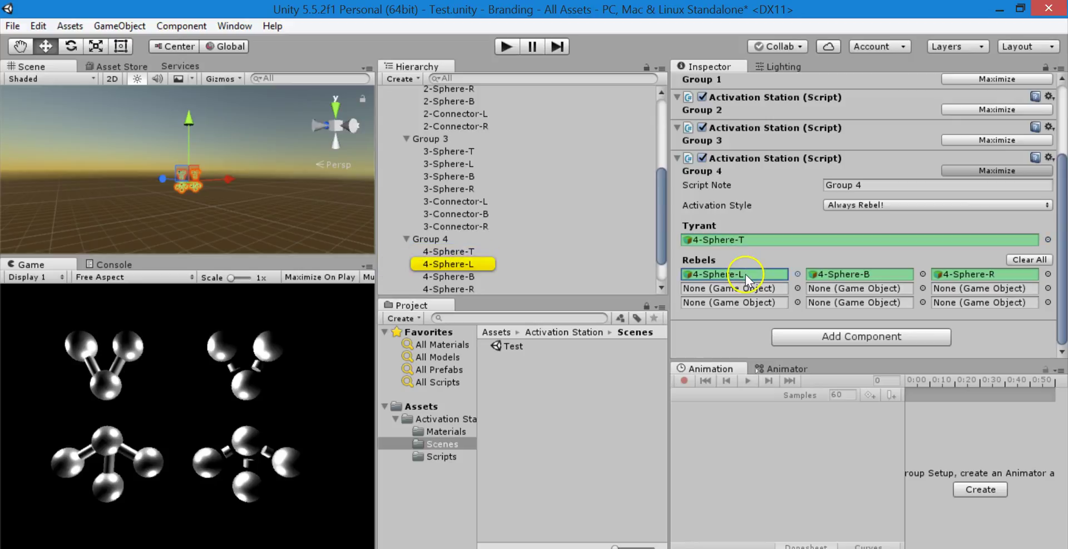
pyautogui.click(885, 274)
pyautogui.click(970, 273)
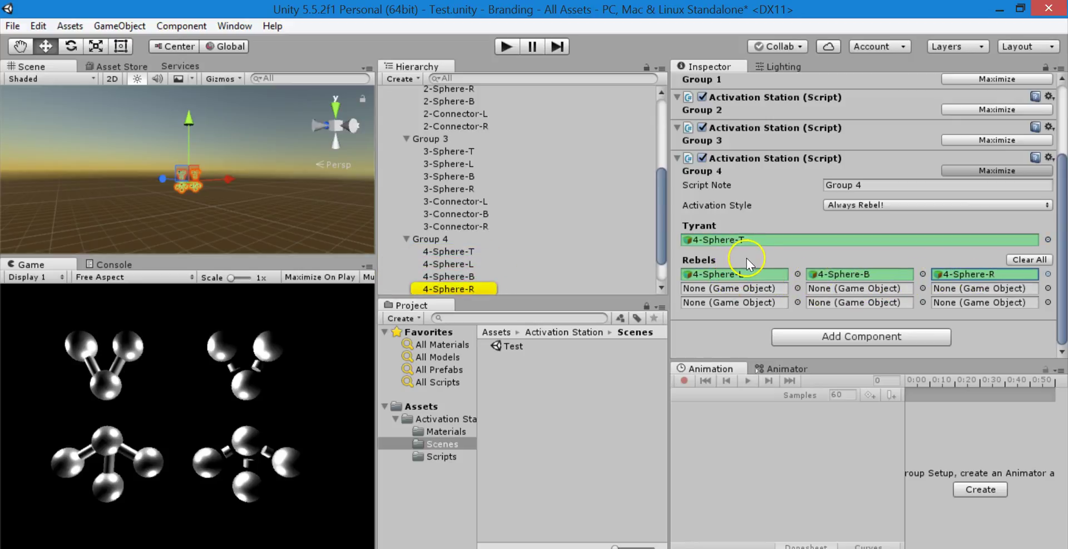
# - Play the scene to test Group 4's tyrant and rebels, stop playback, and collapse Group 4's Activation Station
pyautogui.click(508, 47)
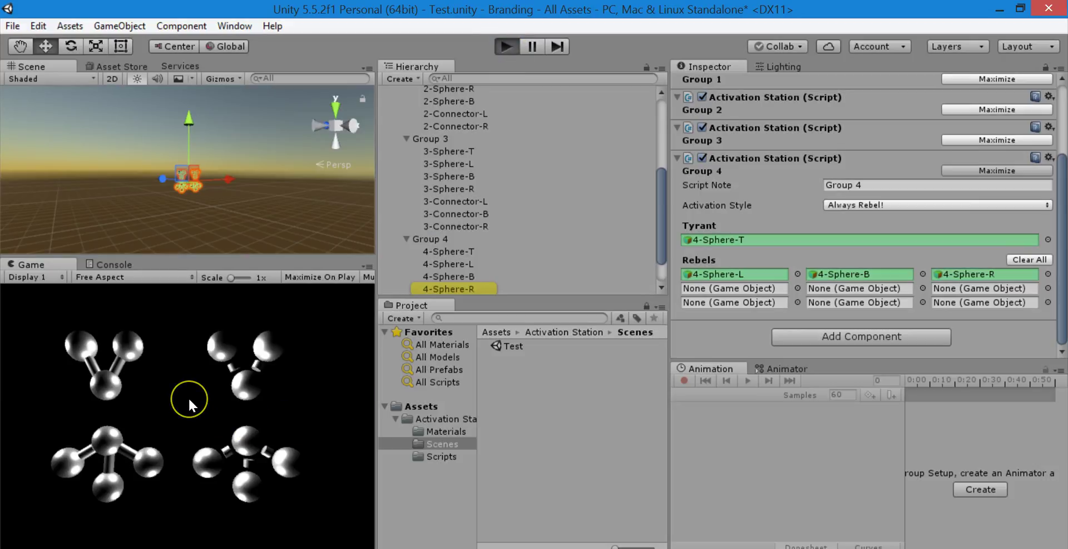
pyautogui.click(203, 371)
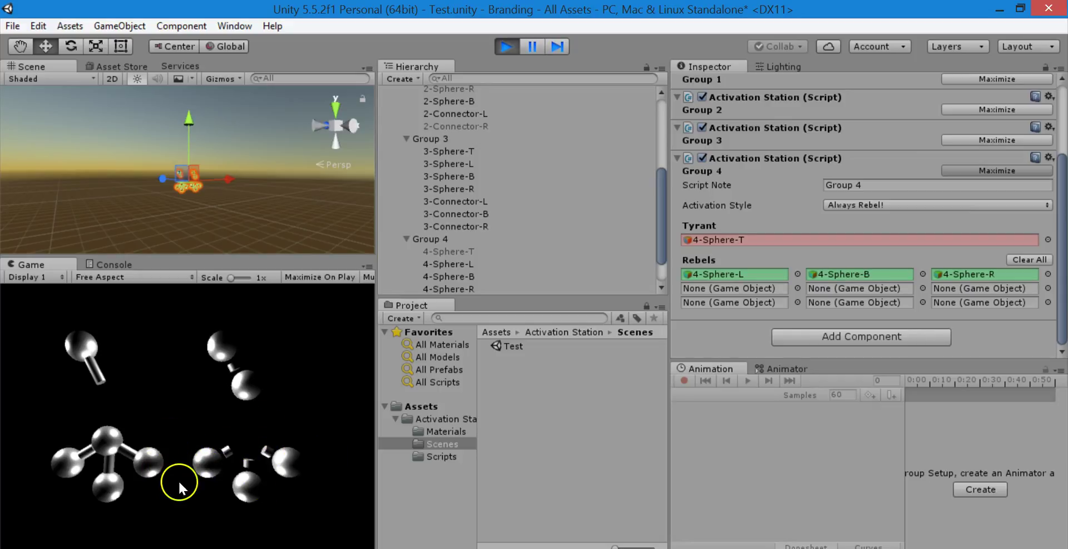
pyautogui.click(197, 485)
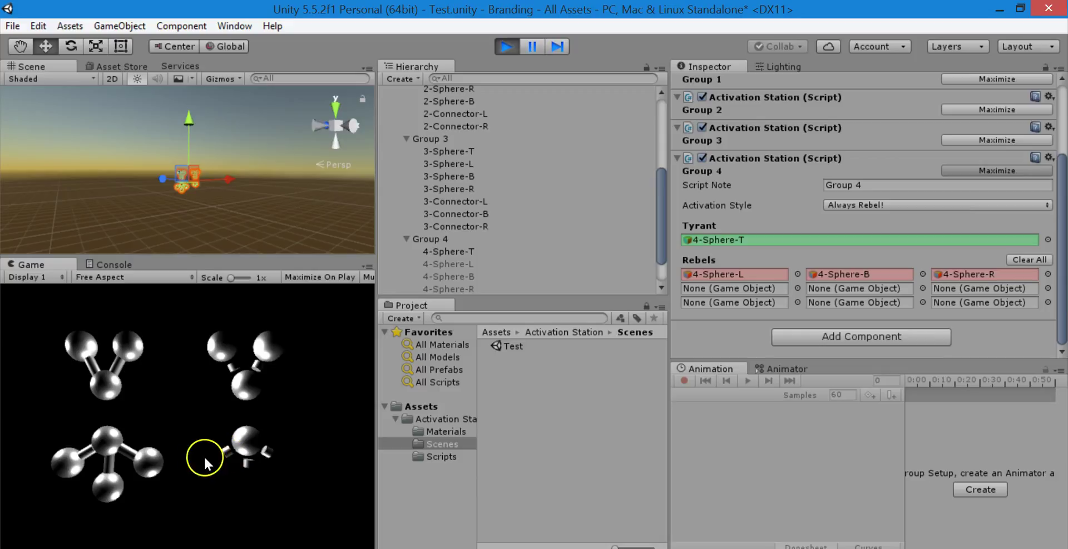
pyautogui.click(506, 44)
pyautogui.click(973, 170)
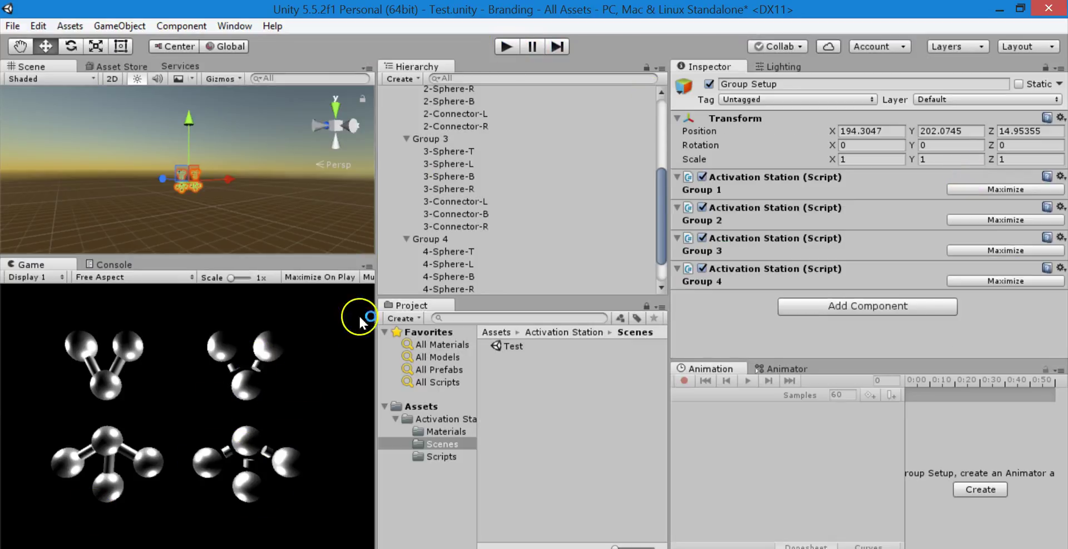
# - Collapse Groups 1 to 4 in the Hierarchy, and expand Group 1's Activation Station on Group Setup
pyautogui.click(407, 139)
pyautogui.click(407, 202)
pyautogui.click(406, 195)
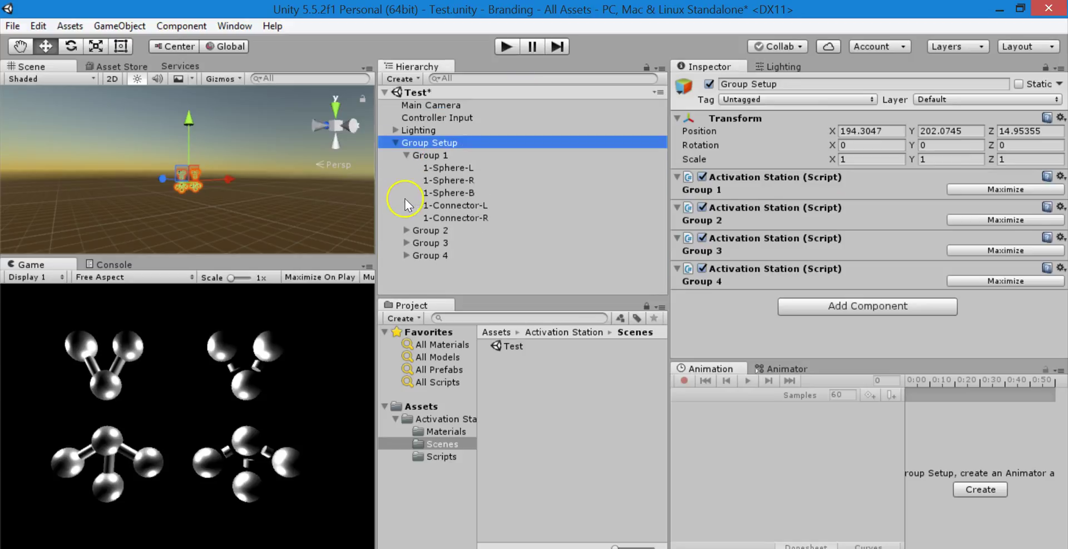
pyautogui.click(407, 156)
pyautogui.click(1021, 190)
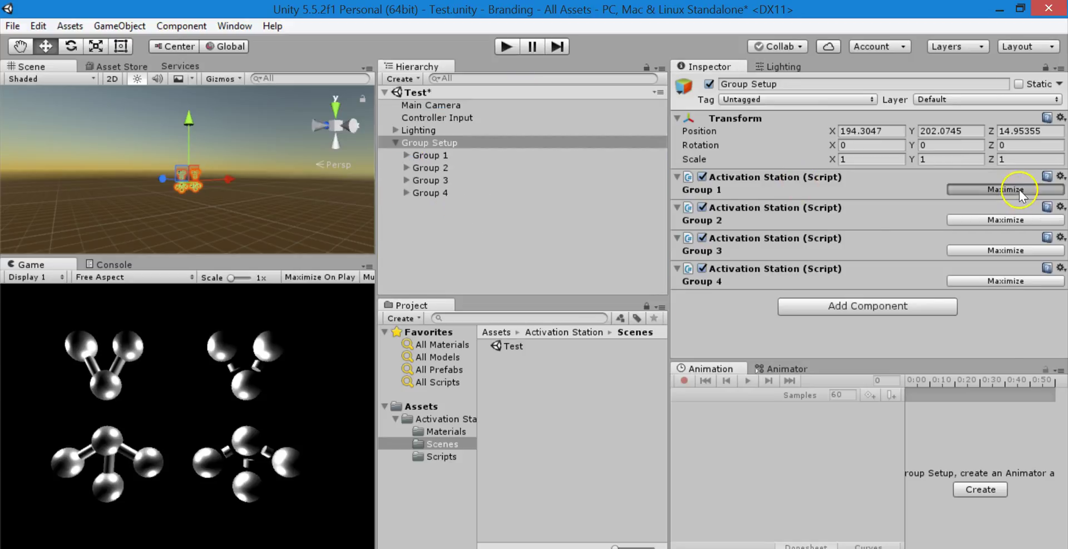
# - Review Group 1's activation style options, then collapse its Activation Station and the Group Setup hierarchy
pyautogui.click(885, 223)
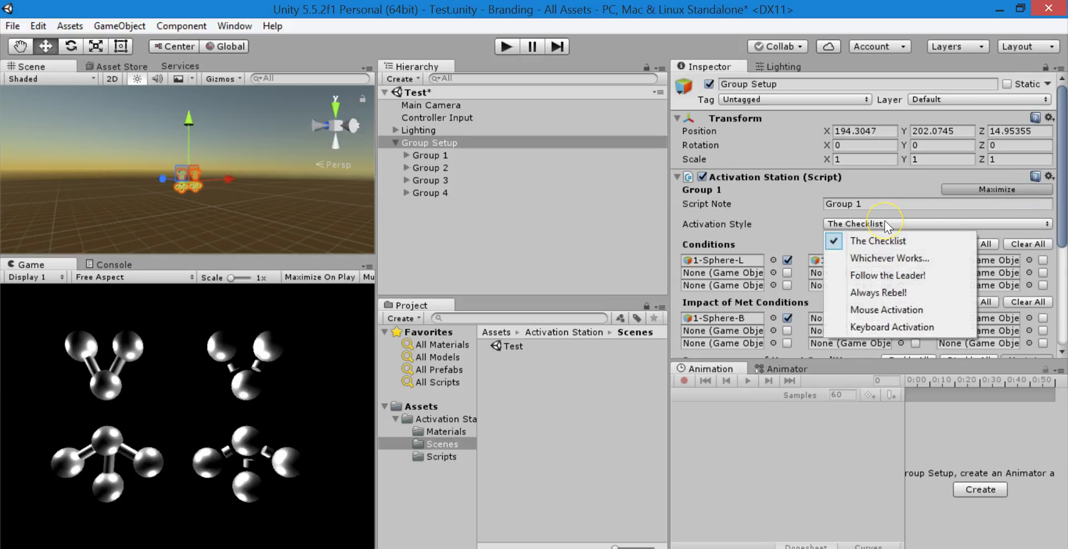
pyautogui.click(1021, 190)
pyautogui.click(406, 132)
pyautogui.click(396, 143)
pyautogui.click(437, 142)
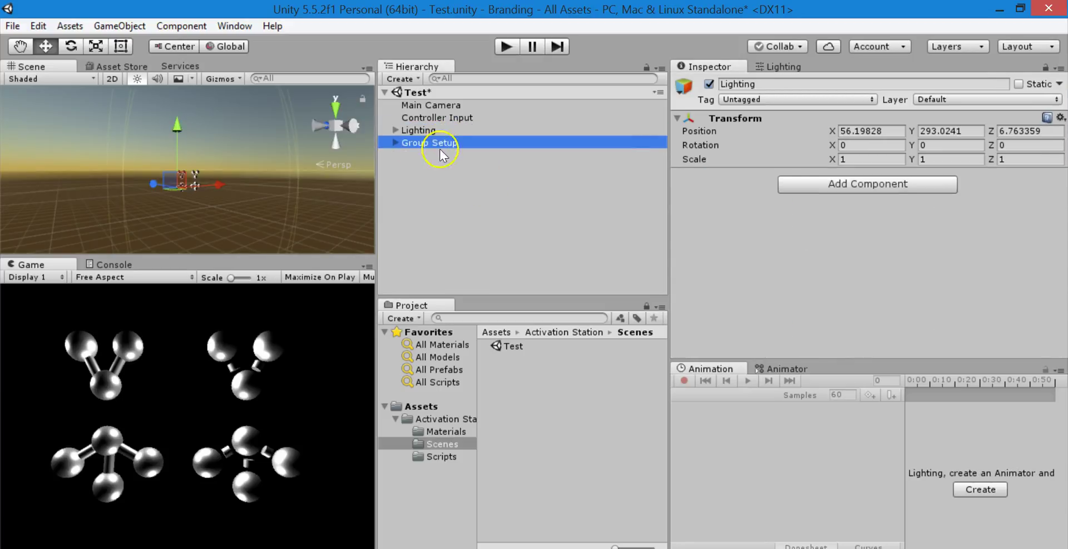
pyautogui.click(395, 143)
pyautogui.click(395, 143)
# - Select Controller Input in the Hierarchy and expand its Left MB Pressed Activation Station
pyautogui.click(469, 117)
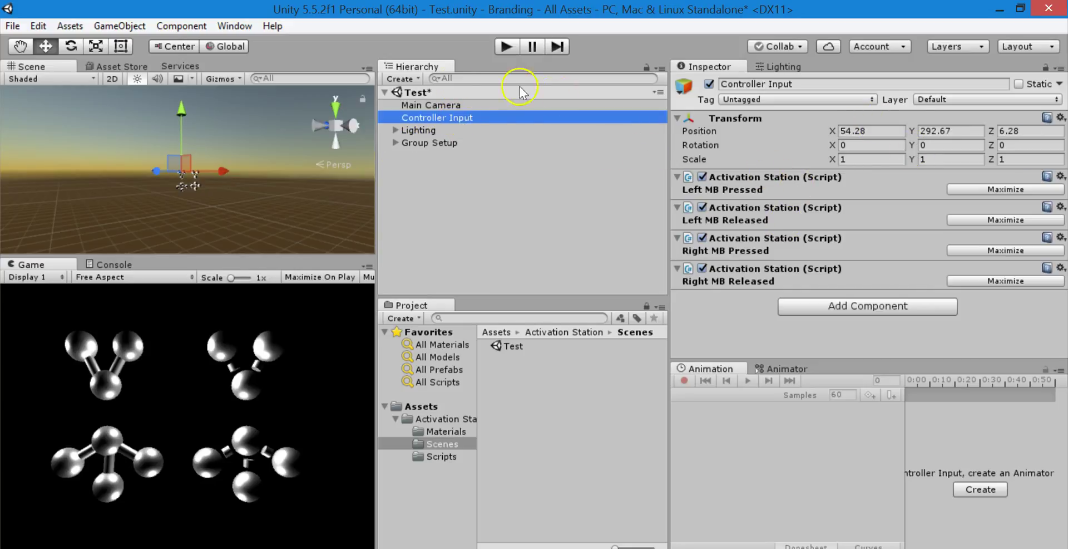
pyautogui.click(789, 191)
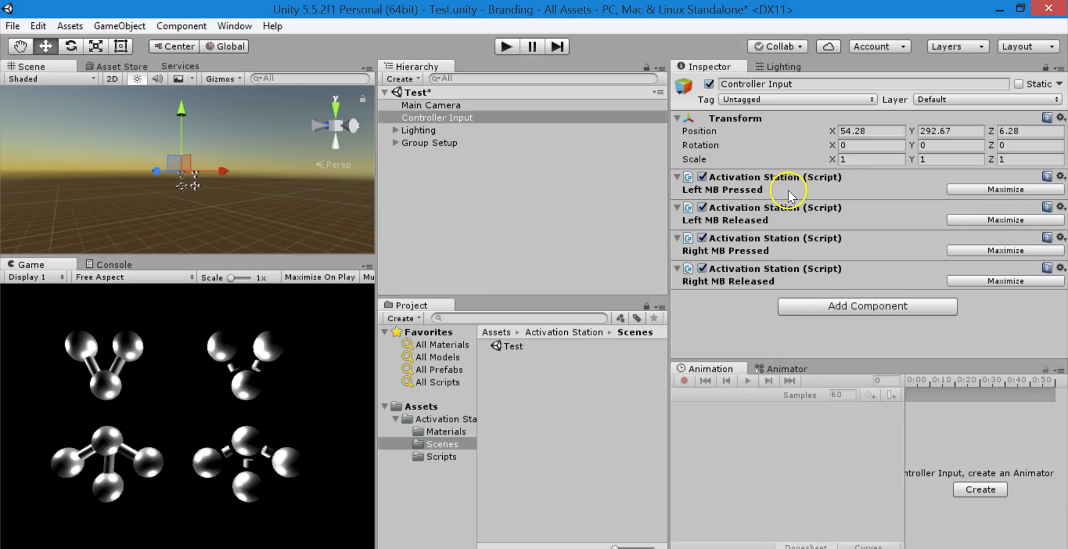
pyautogui.click(1034, 188)
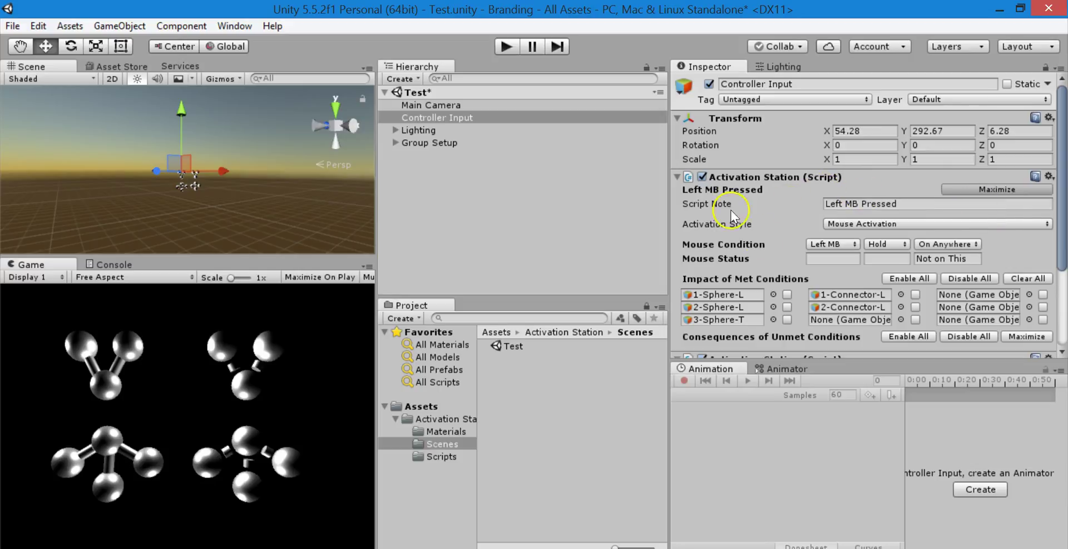
pyautogui.click(912, 203)
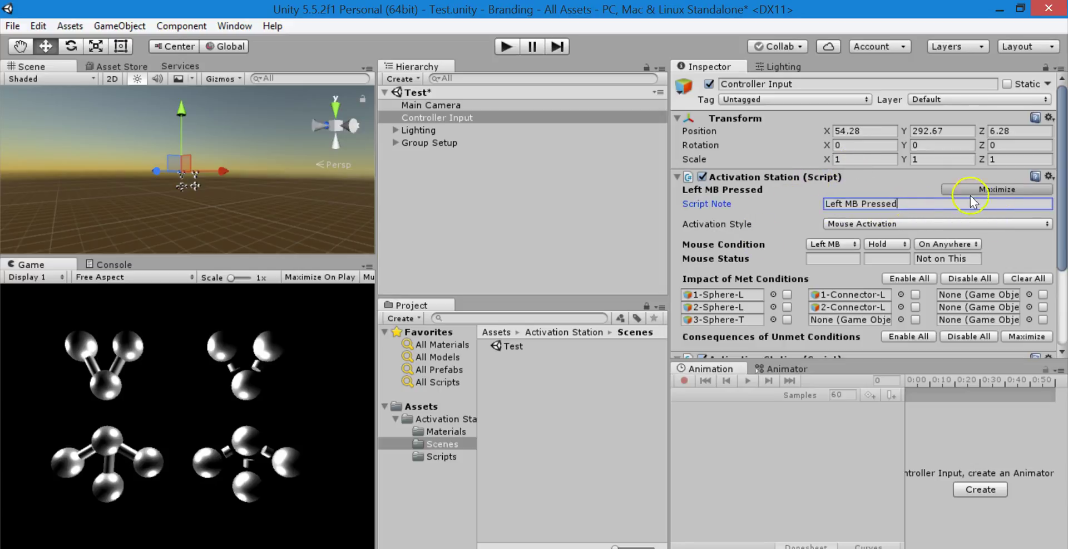
pyautogui.click(996, 189)
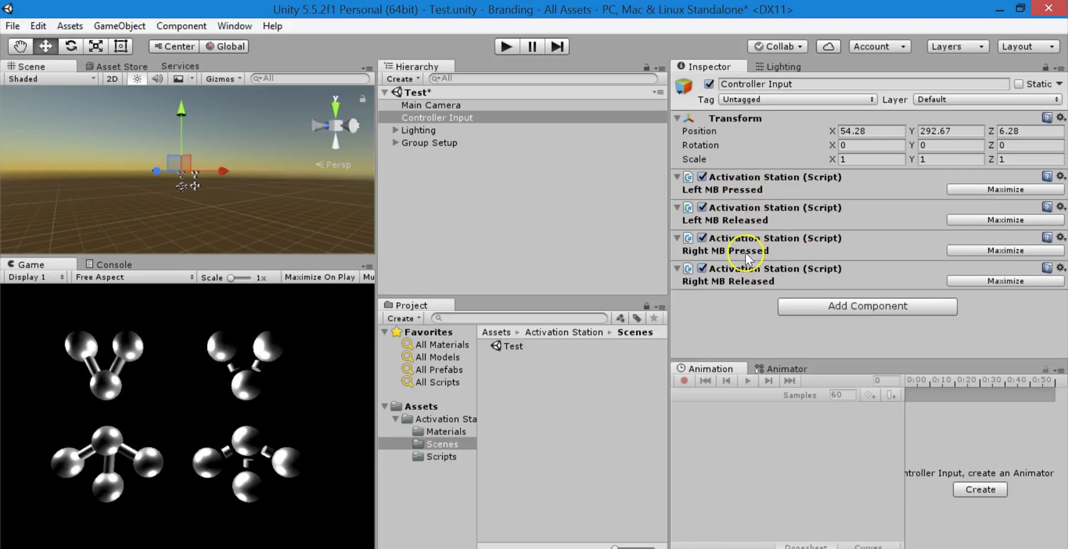
pyautogui.click(977, 190)
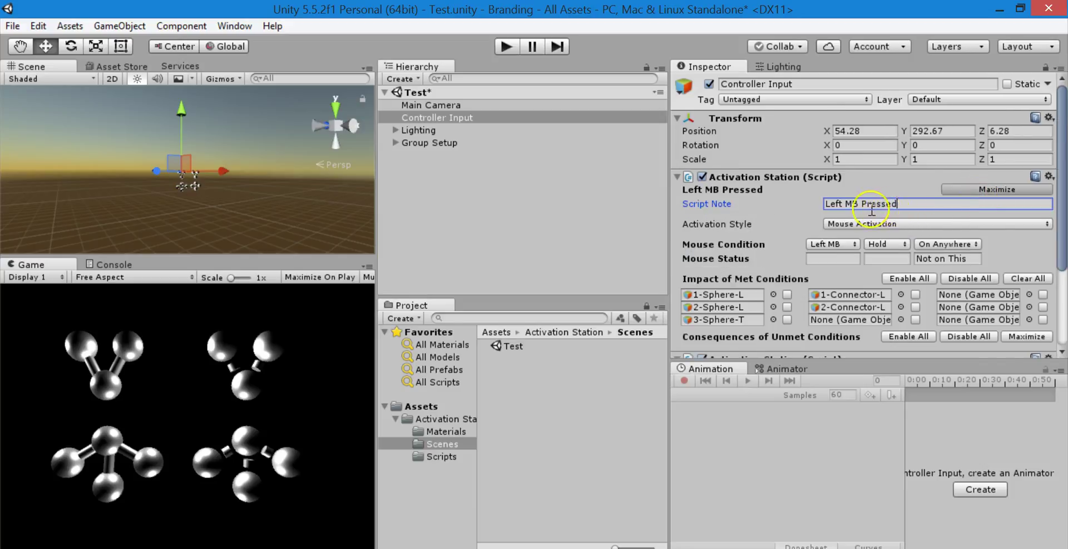
# - Review Left MB Pressed's affected objects and the Press, Hold and Release options of its Mouse Condition
pyautogui.scroll(-5, 868, 211)
pyautogui.scroll(3, 846, 210)
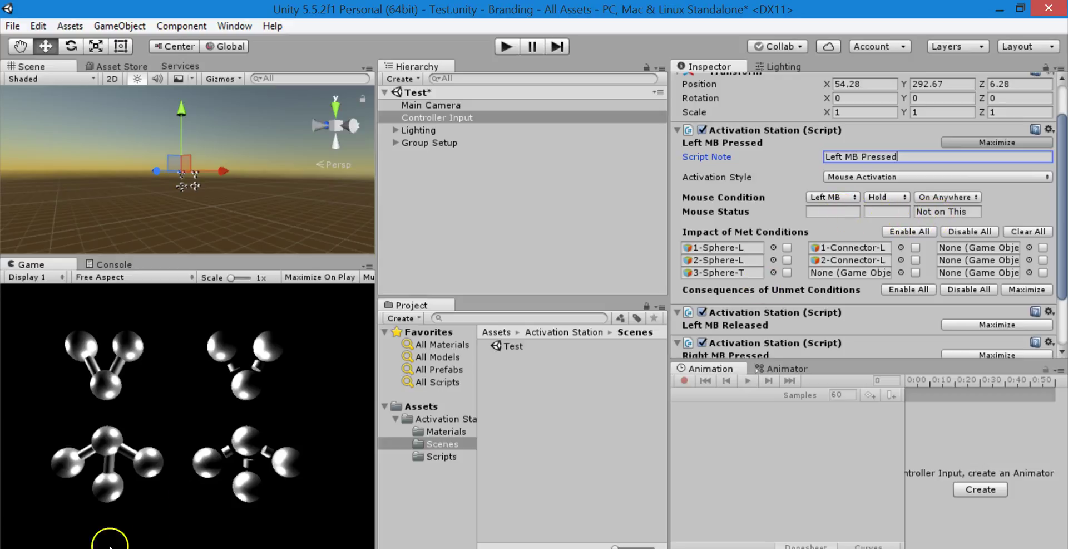
pyautogui.click(801, 246)
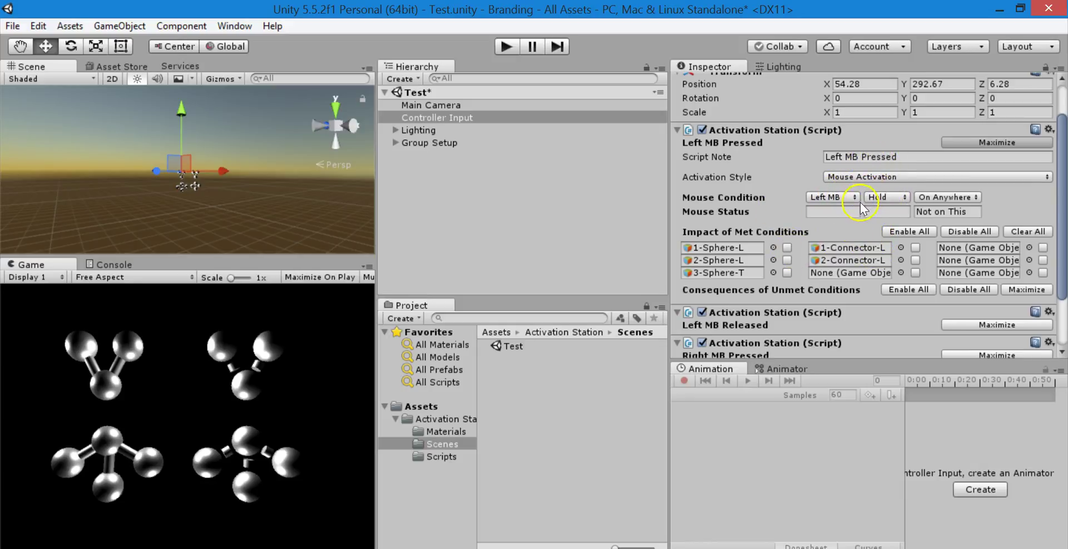
pyautogui.click(883, 199)
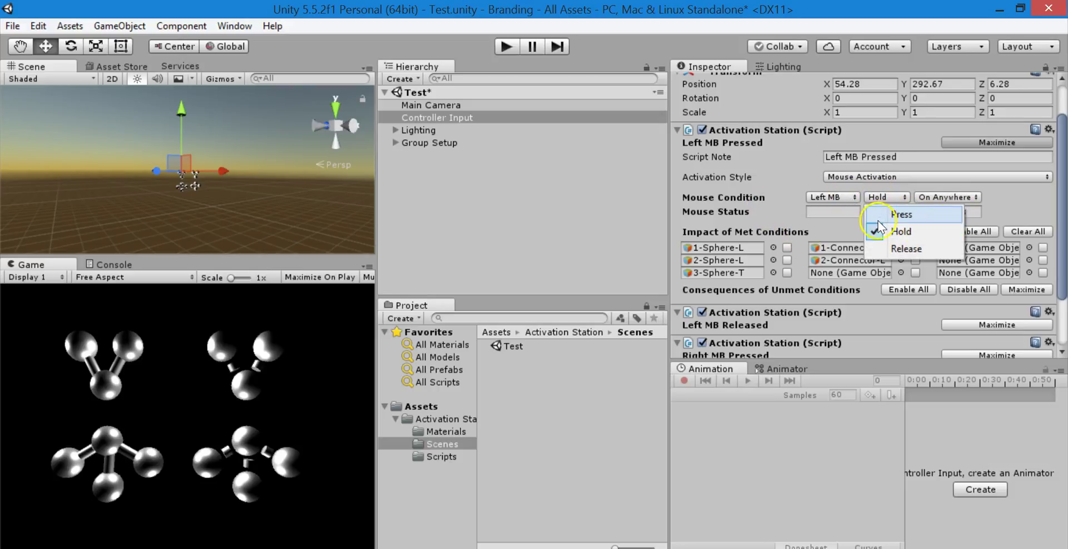
pyautogui.click(1001, 205)
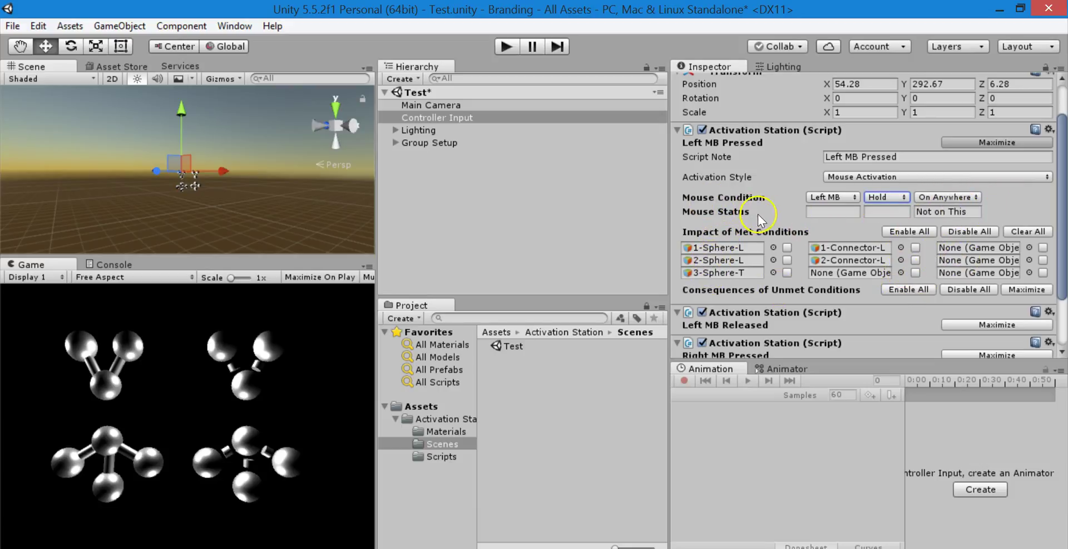
# - Play the scene, test the Left MB hold condition in the Game view, and stop playback
pyautogui.click(502, 47)
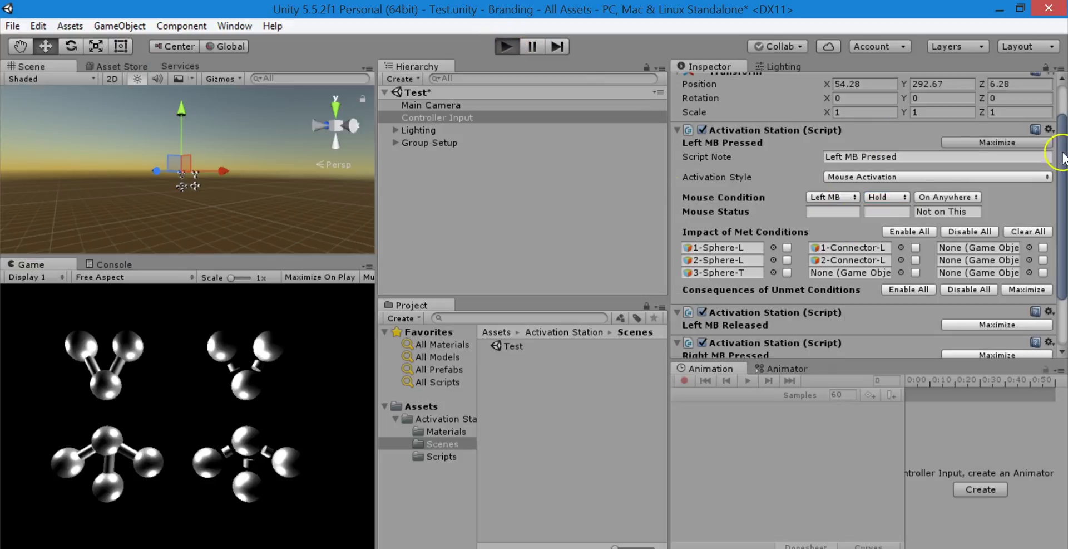
pyautogui.moveTo(185, 374); pyautogui.dragTo(836, 209)
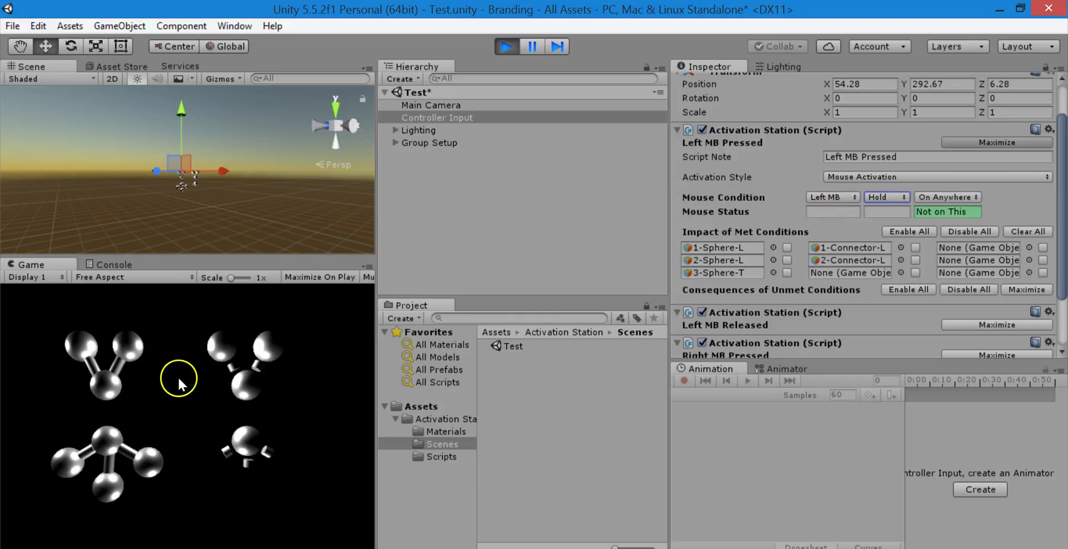
pyautogui.moveTo(178, 376); pyautogui.dragTo(192, 368)
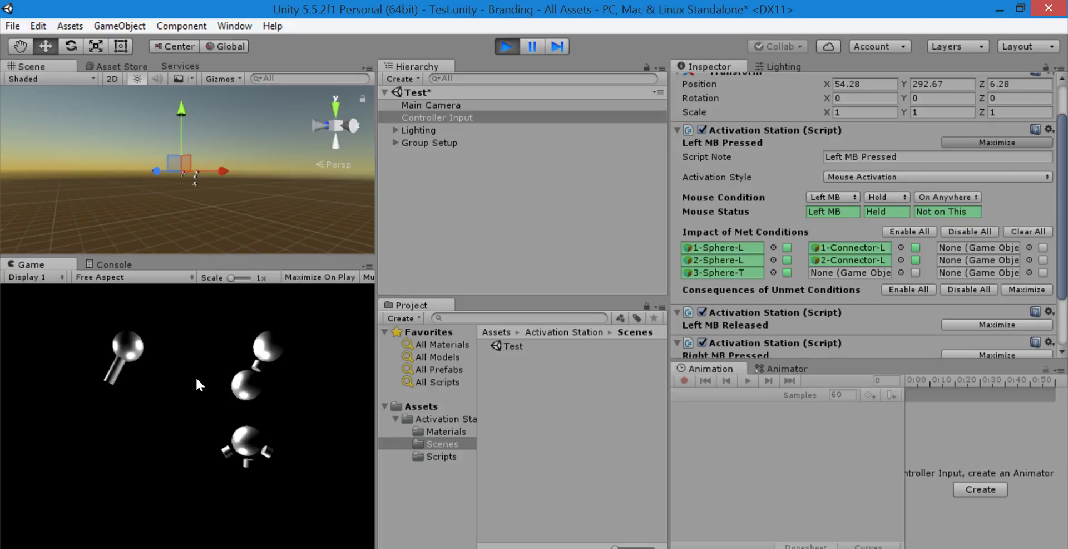
pyautogui.moveTo(197, 379); pyautogui.dragTo(182, 400)
pyautogui.hotkey('ctrl', 'p')
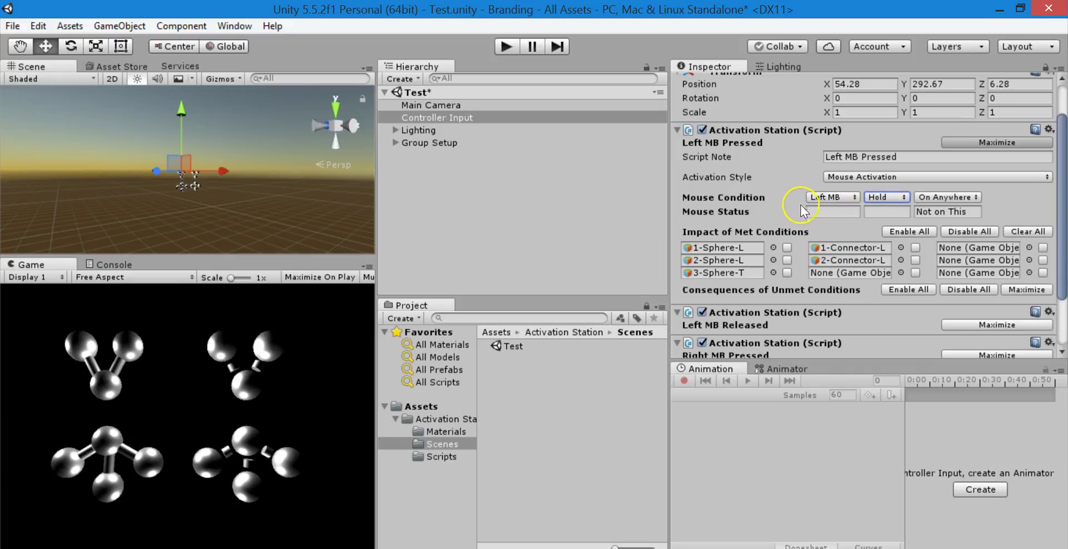
# - Replay the scene, retrying the denied file move, and test Left MB and Right MB input in the Game view
pyautogui.click(506, 45)
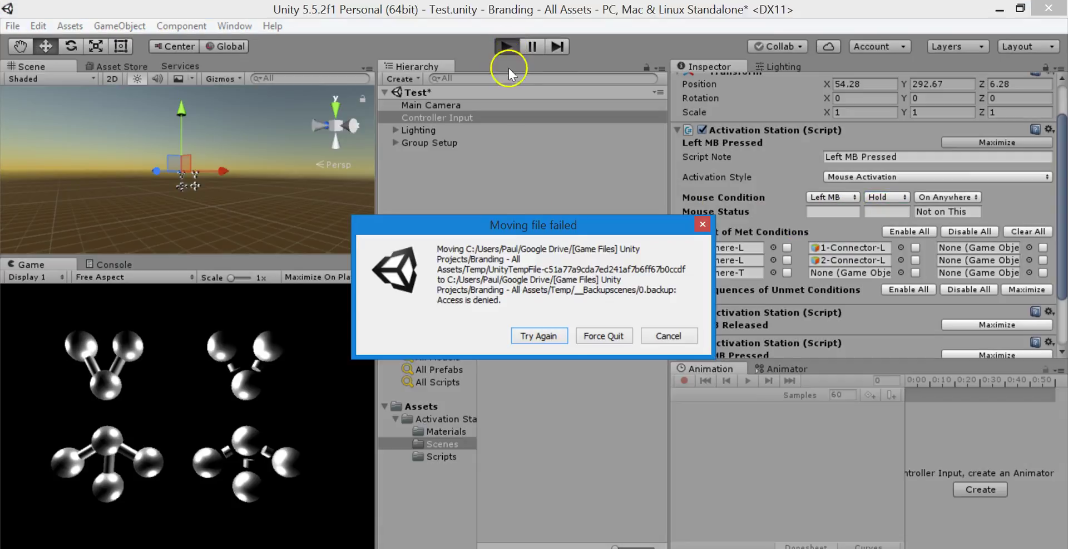
pyautogui.click(551, 336)
pyautogui.click(553, 336)
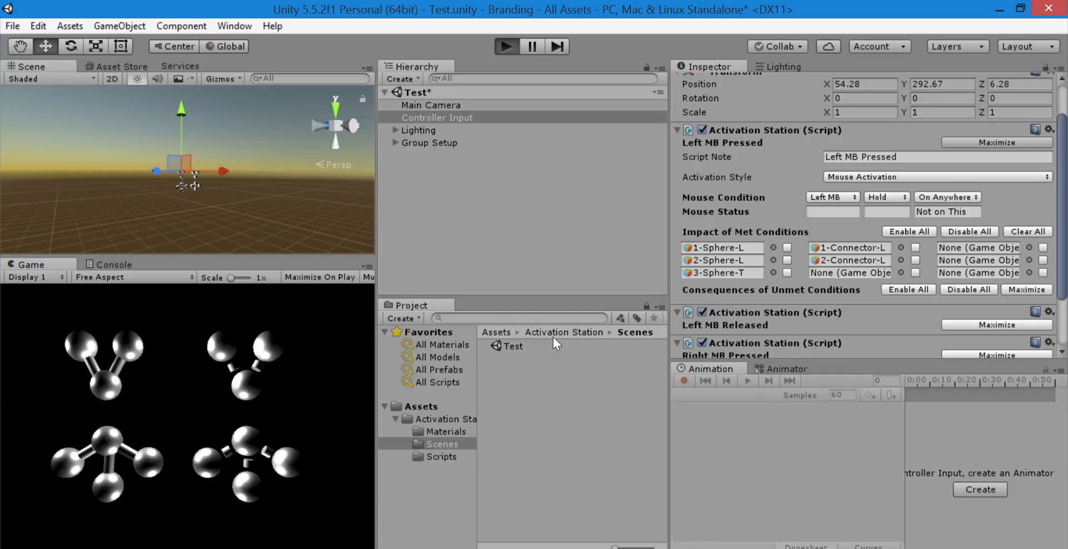
pyautogui.click(282, 374)
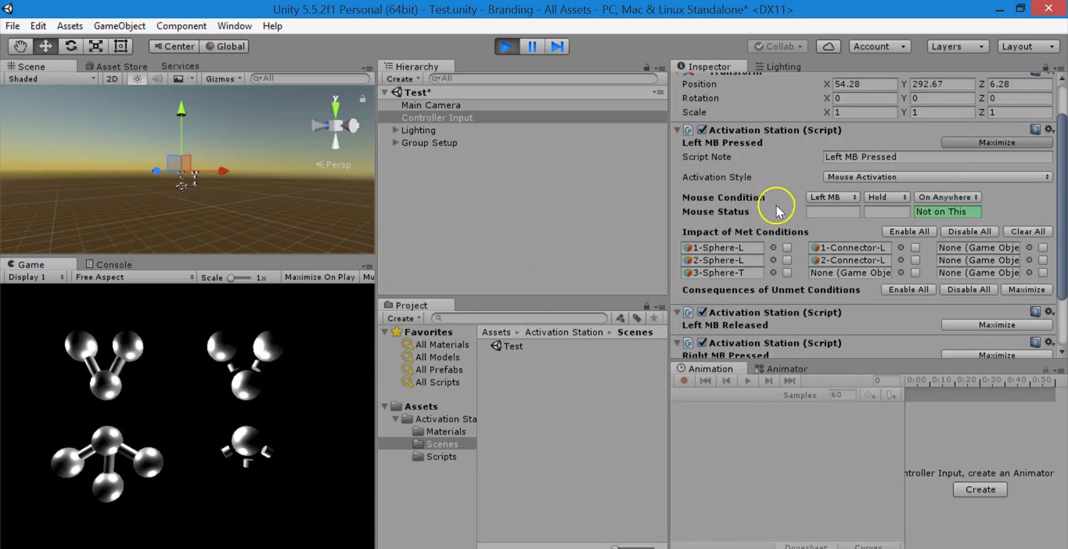
pyautogui.click(214, 346)
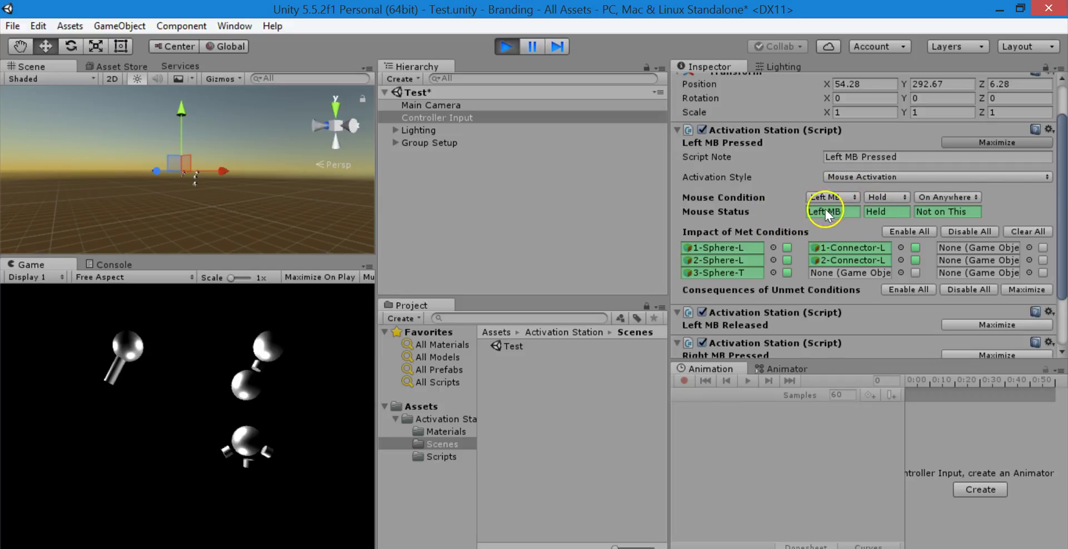
pyautogui.rightClick(232, 405)
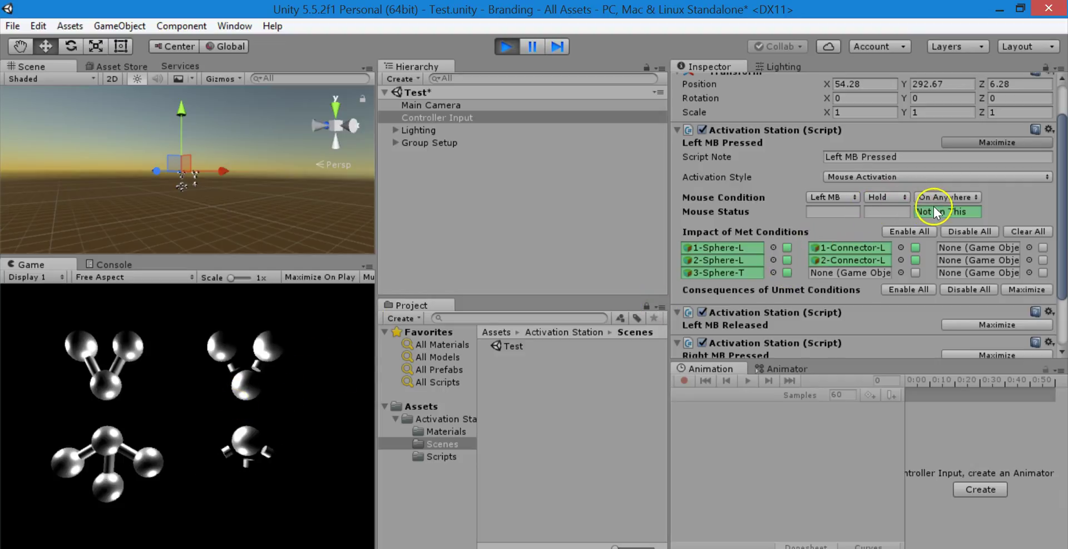
# - Try enabling 1-Sphere-L and 2-Sphere-L in Left MB Pressed's Consequences of Unmet Conditions, then collapse the section
pyautogui.click(1010, 288)
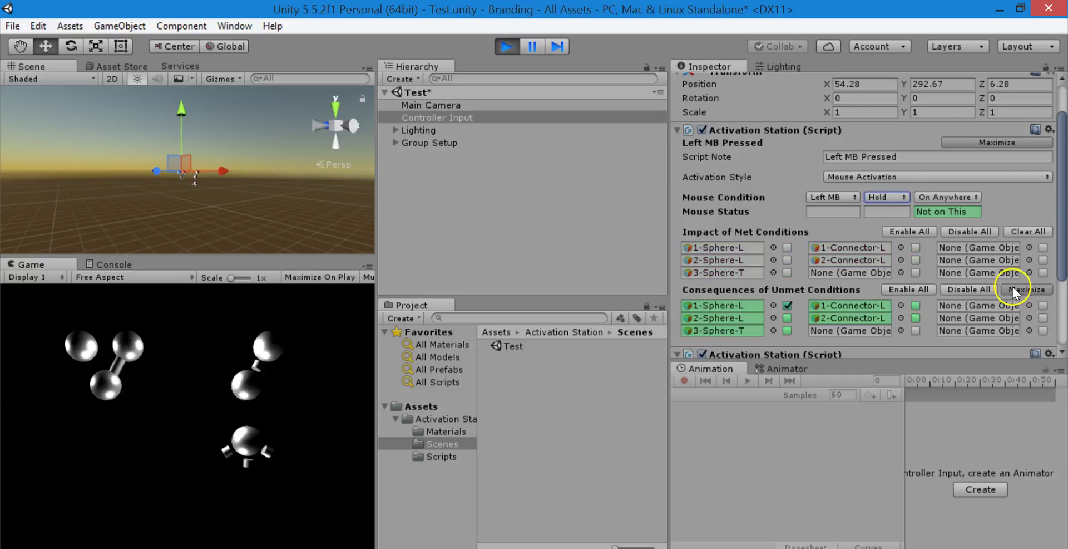
pyautogui.click(788, 318)
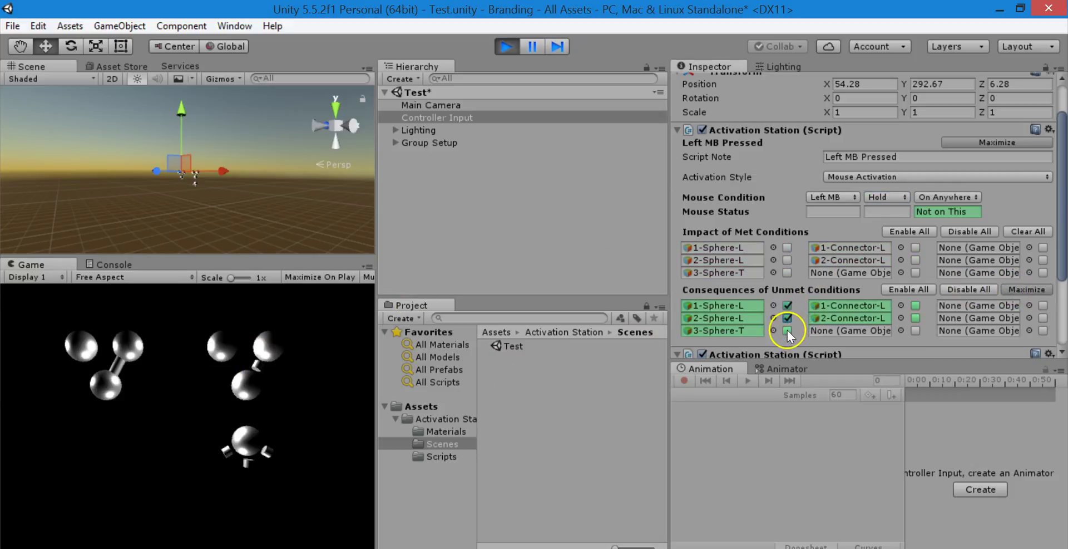
pyautogui.click(788, 305)
pyautogui.click(1034, 288)
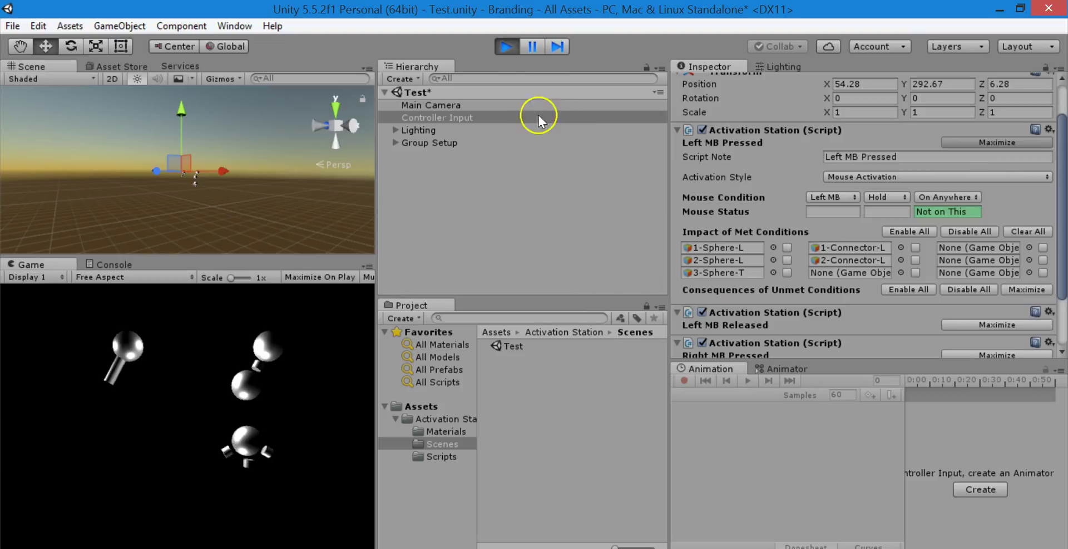
# - Review the Mouse Condition's On Anywhere, On This and Not on This options, then test a Left MB hold in the Game view
pyautogui.click(957, 198)
pyautogui.click(939, 209)
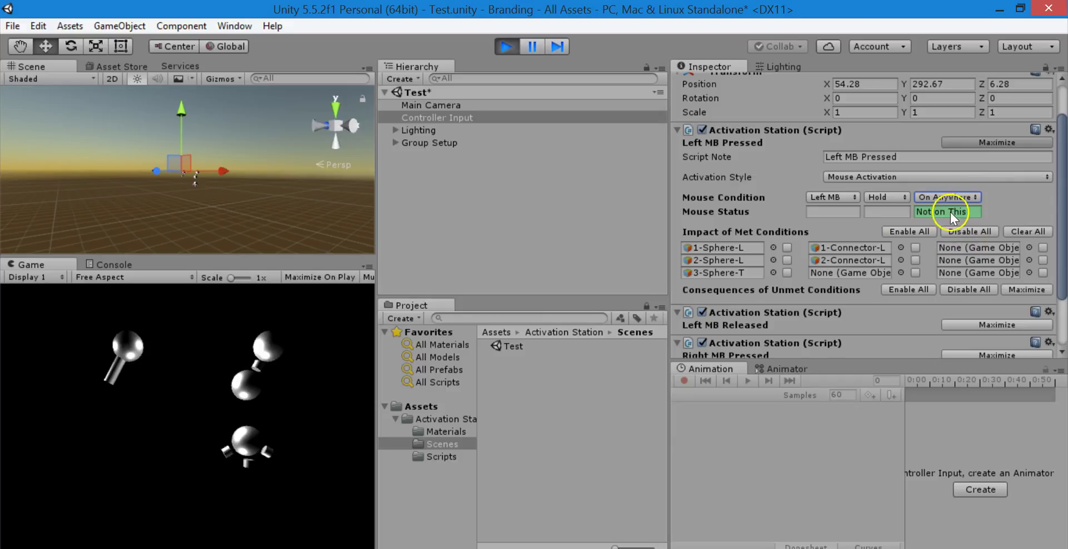
pyautogui.click(965, 198)
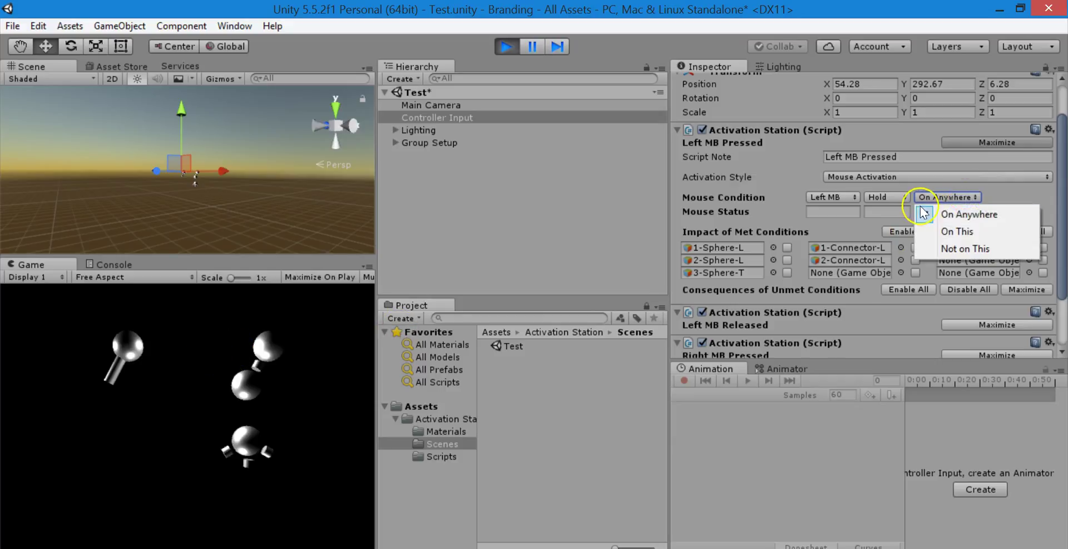
pyautogui.click(1015, 193)
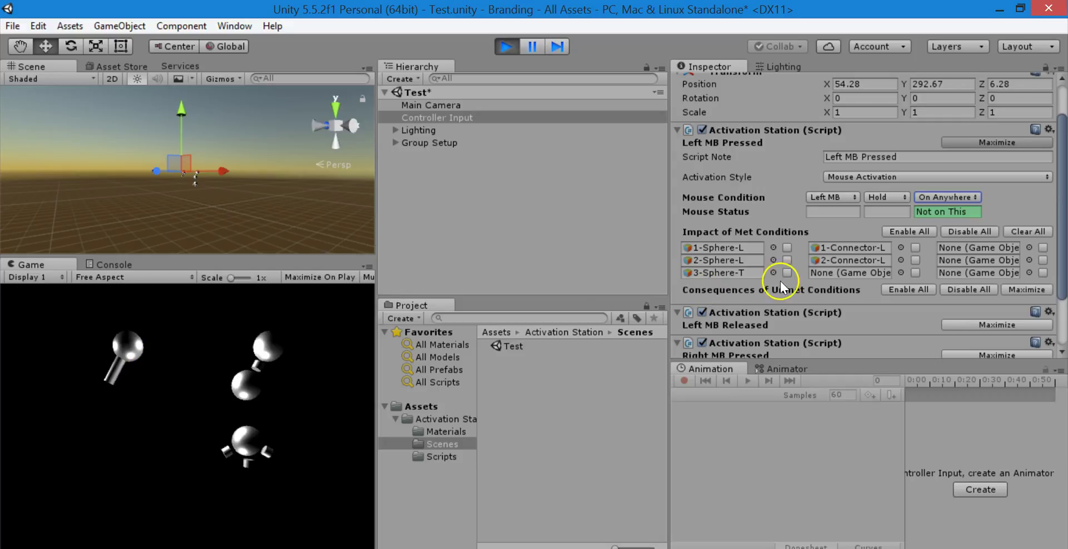
pyautogui.click(206, 375)
pyautogui.moveTo(205, 376)
pyautogui.mouseDown()
pyautogui.moveTo(239, 374)
pyautogui.moveTo(226, 397)
pyautogui.moveTo(219, 368)
pyautogui.moveTo(138, 396)
pyautogui.moveTo(202, 432)
pyautogui.moveTo(345, 390)
pyautogui.mouseUp()
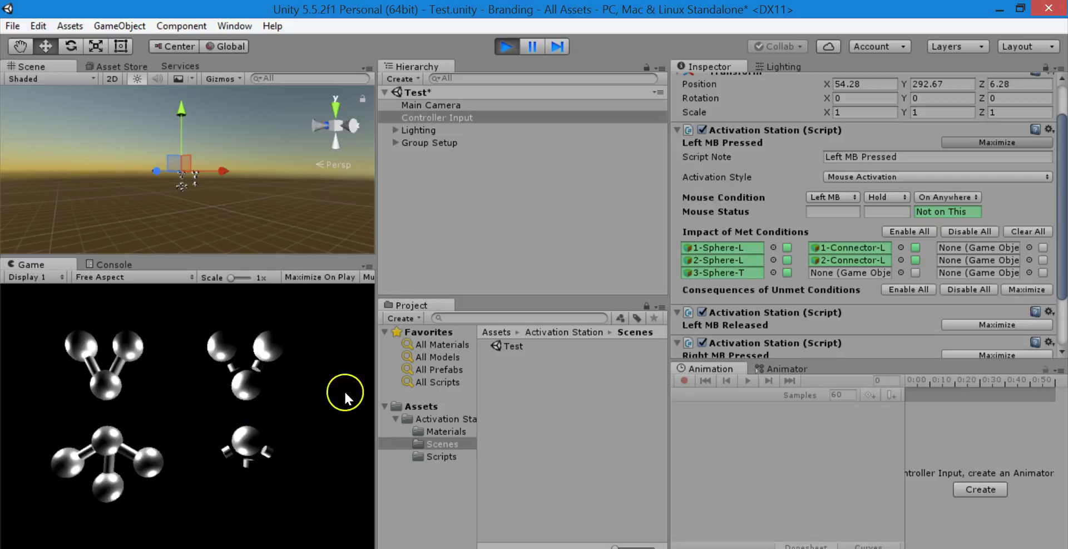
# - Expand the Left MB Released Activation Station, test Left MB release in the Game view, and compare it with Left MB Pressed
pyautogui.click(961, 324)
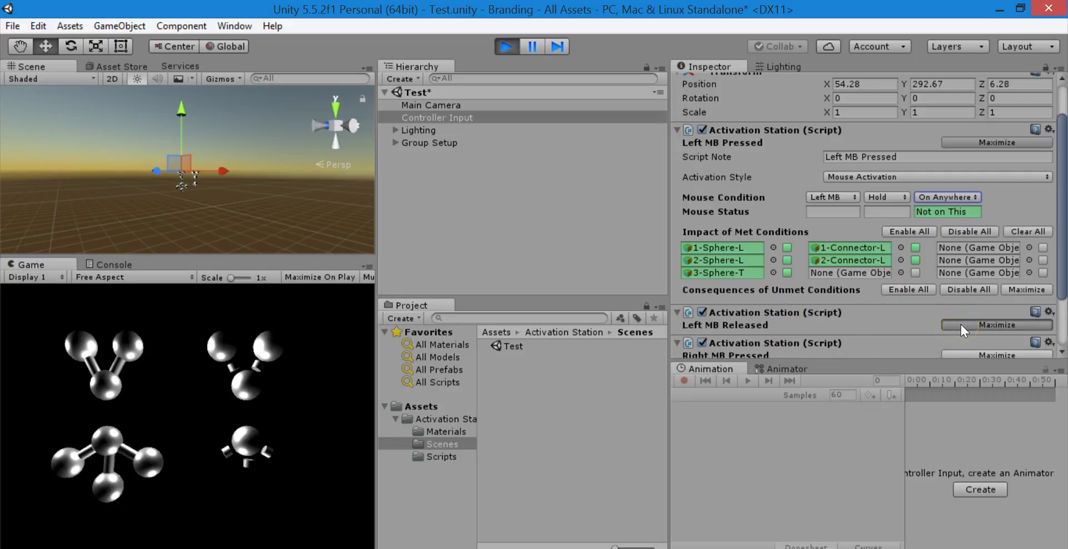
pyautogui.scroll(-5, 942, 276)
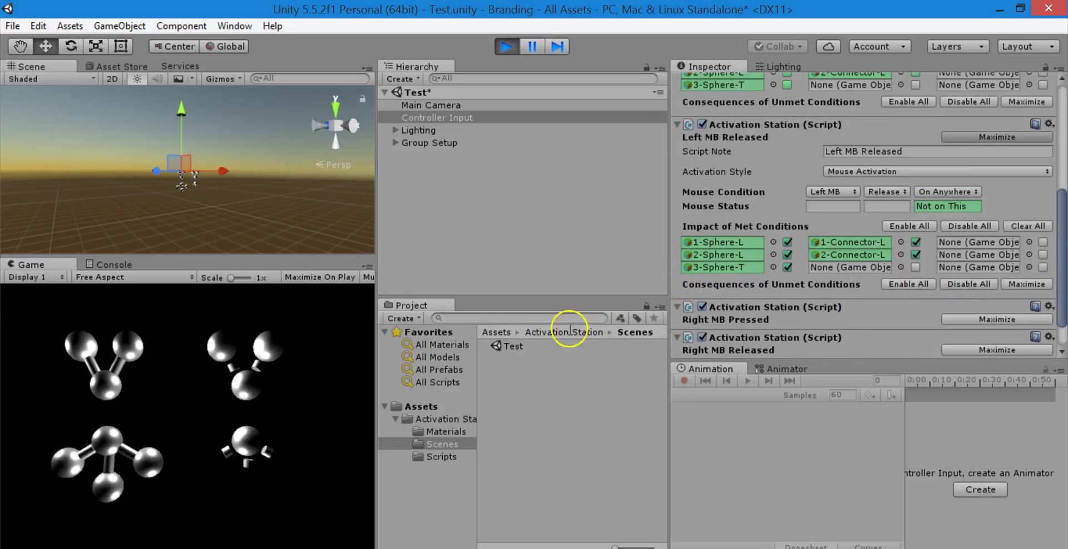
pyautogui.moveTo(215, 373)
pyautogui.mouseDown()
pyautogui.moveTo(160, 334)
pyautogui.moveTo(255, 360)
pyautogui.moveTo(205, 334)
pyautogui.moveTo(997, 245)
pyautogui.mouseUp()
pyautogui.scroll(3, 979, 211)
pyautogui.scroll(-3, 996, 254)
pyautogui.scroll(6, 912, 225)
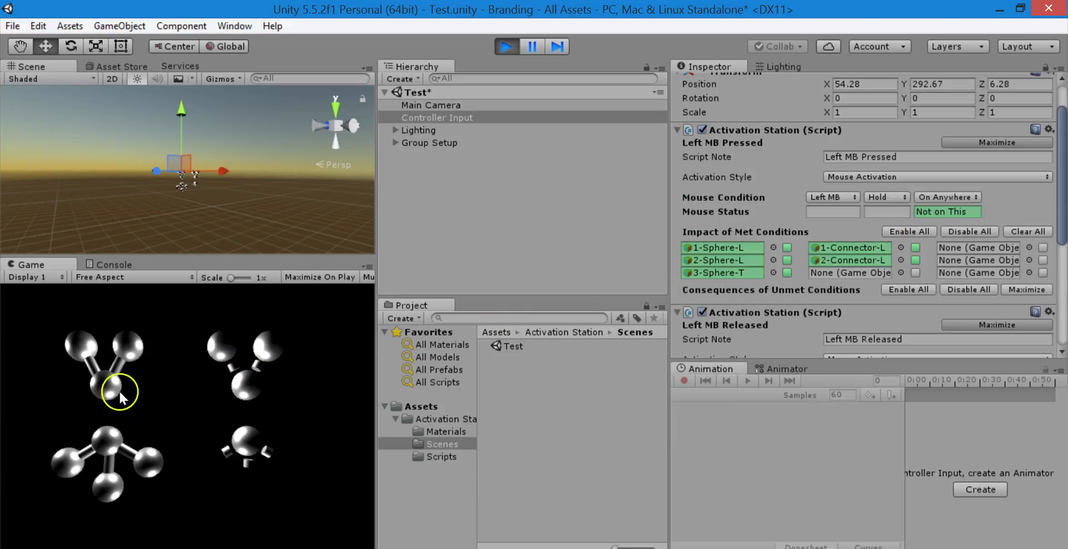
# - Test Right MB, middle and Left MB input in the Game view against Left MB Pressed's Mouse Status
pyautogui.rightClick(120, 397)
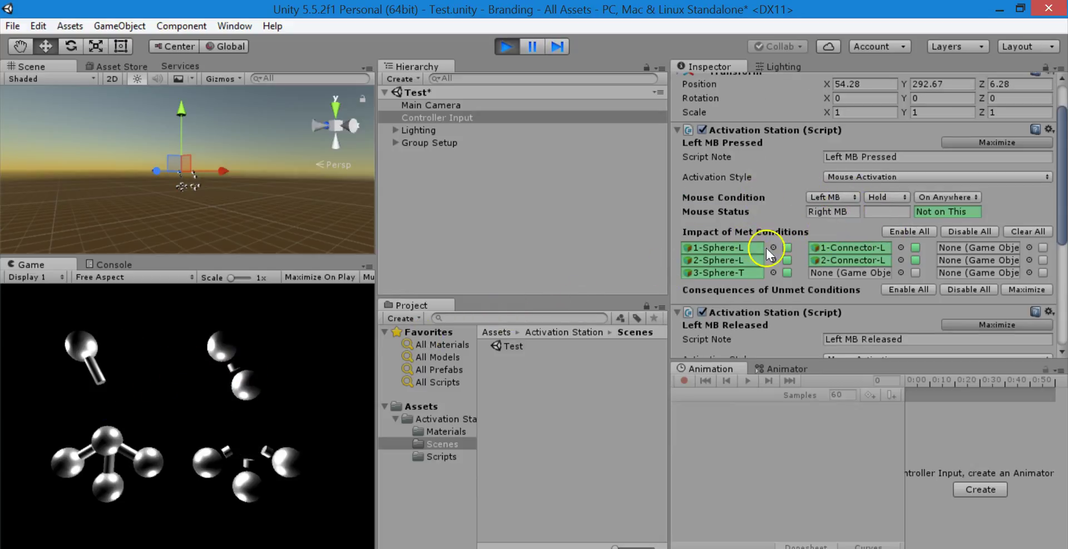
pyautogui.middleClick(238, 374)
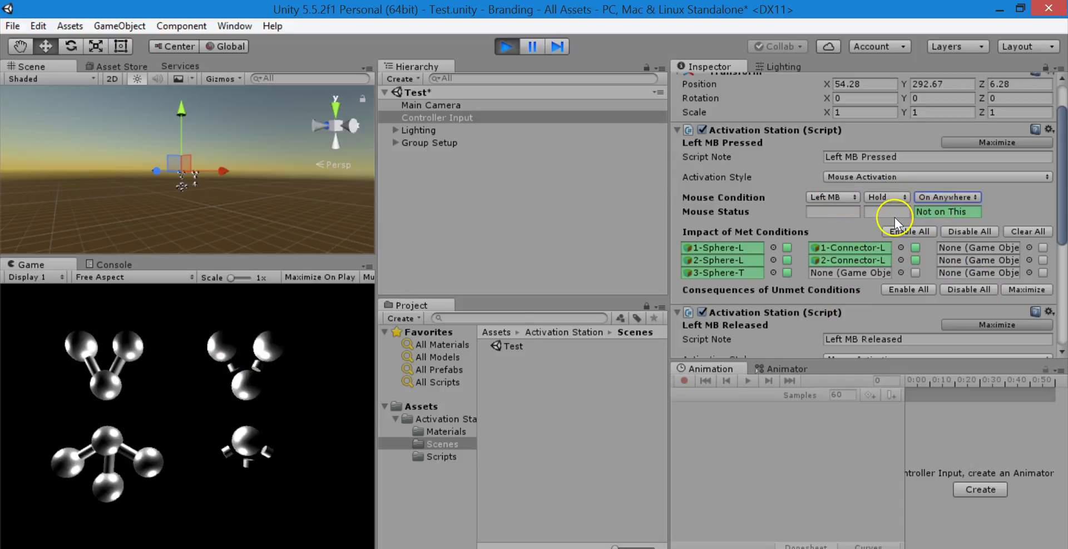
pyautogui.click(189, 354)
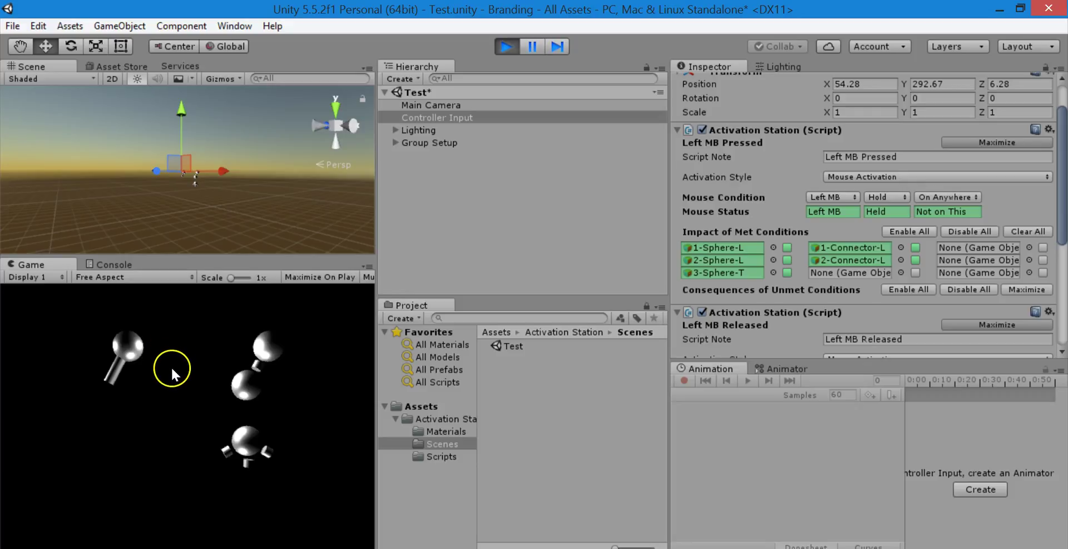
pyautogui.click(225, 389)
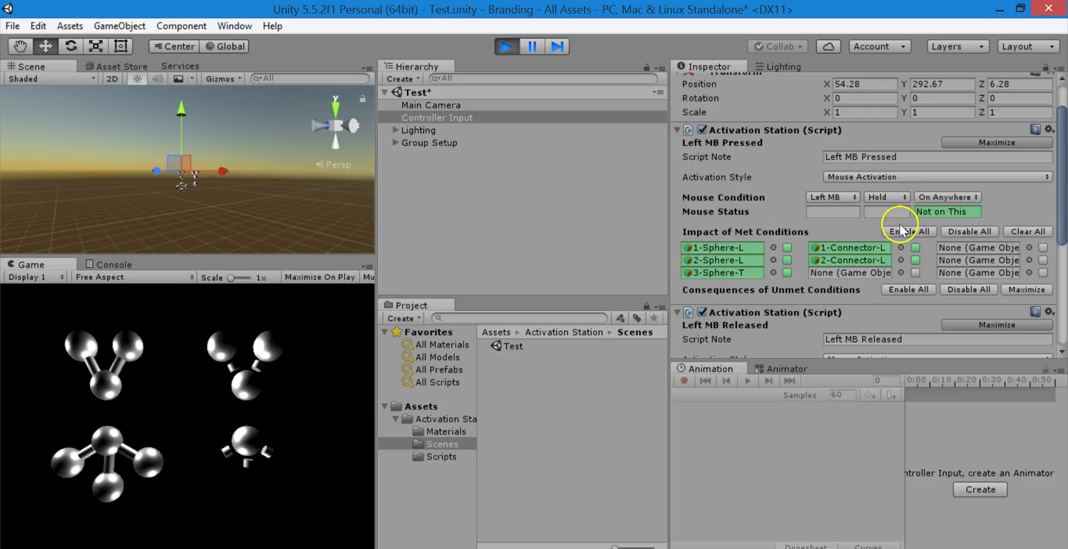
# - Review the Press, Hold and Release options of Left MB Released's Mouse Condition without changing the selection
pyautogui.scroll(-5, 901, 217)
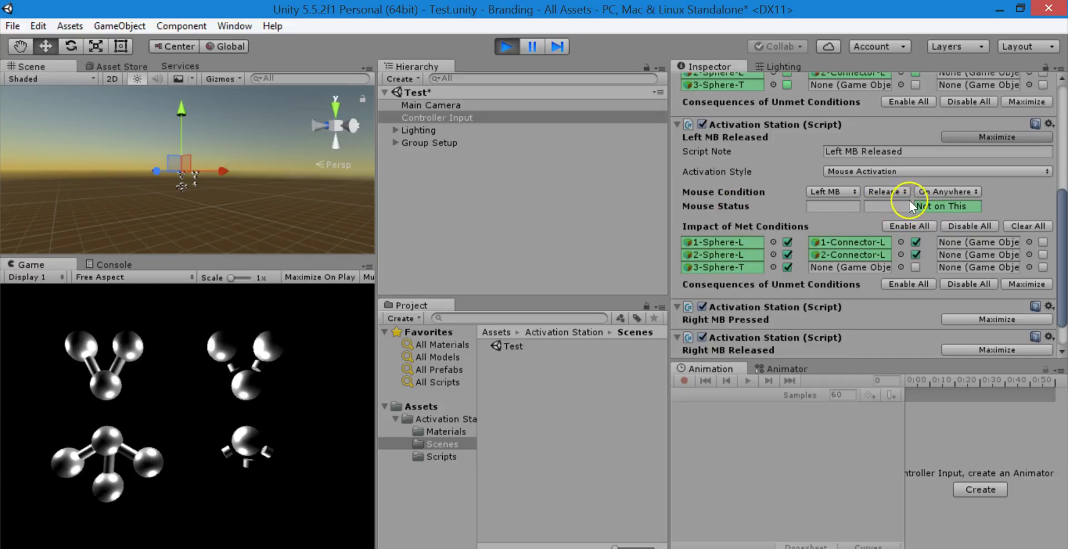
pyautogui.click(900, 192)
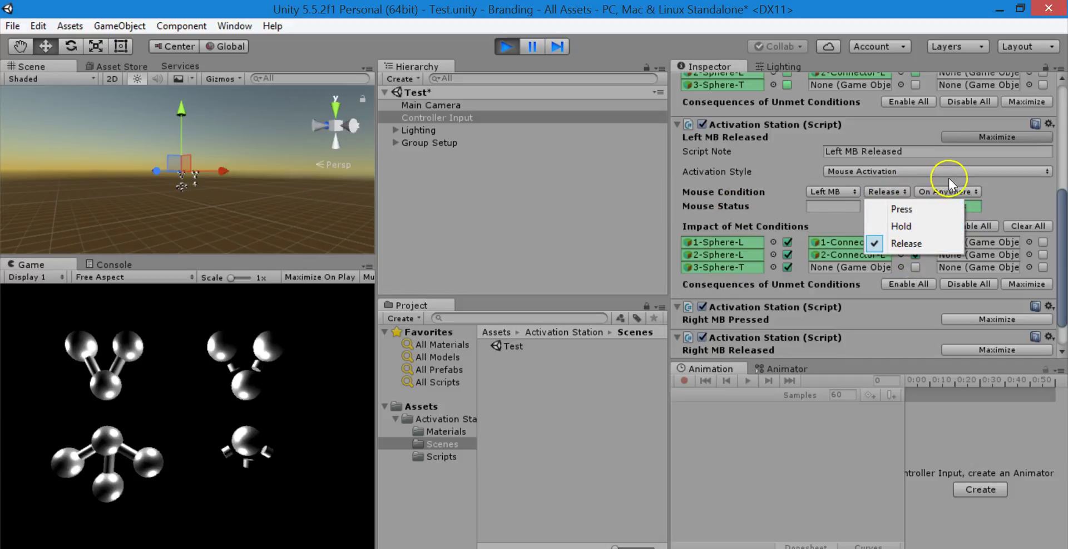
pyautogui.click(857, 150)
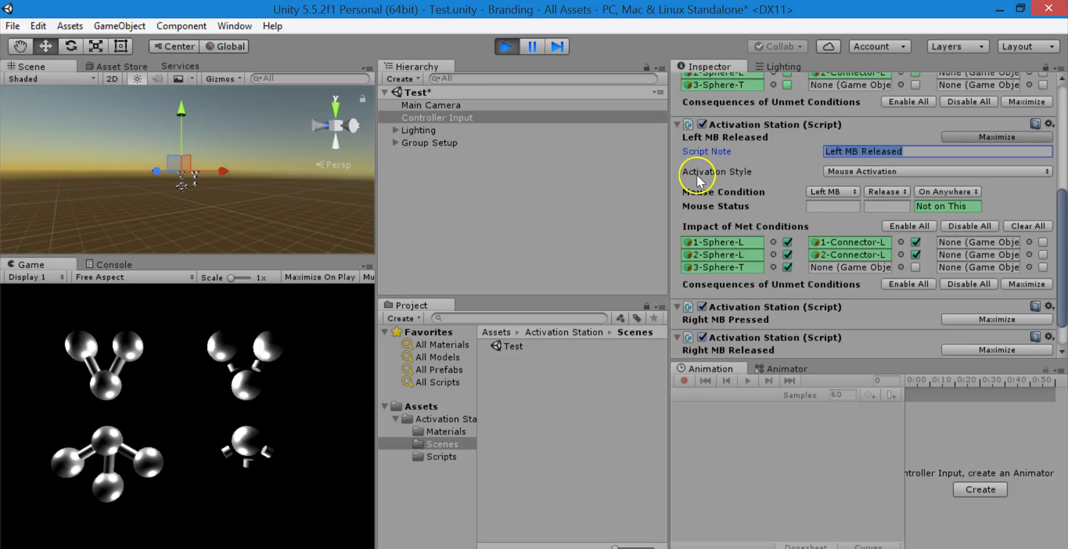
pyautogui.click(897, 192)
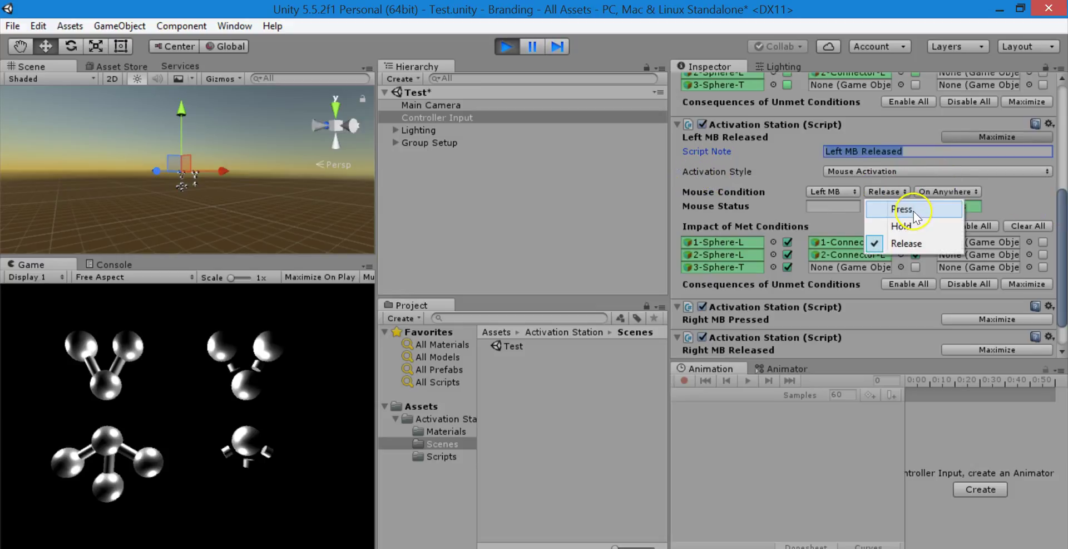
pyautogui.click(1034, 203)
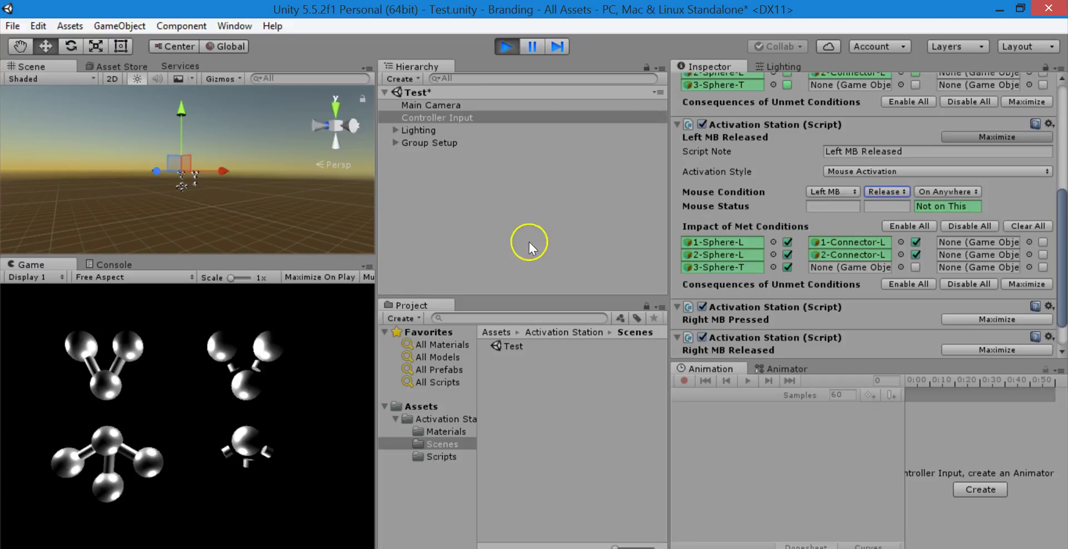
# - Try Hold in Left MB Released's Mouse Condition, then restore it to Release
pyautogui.click(897, 193)
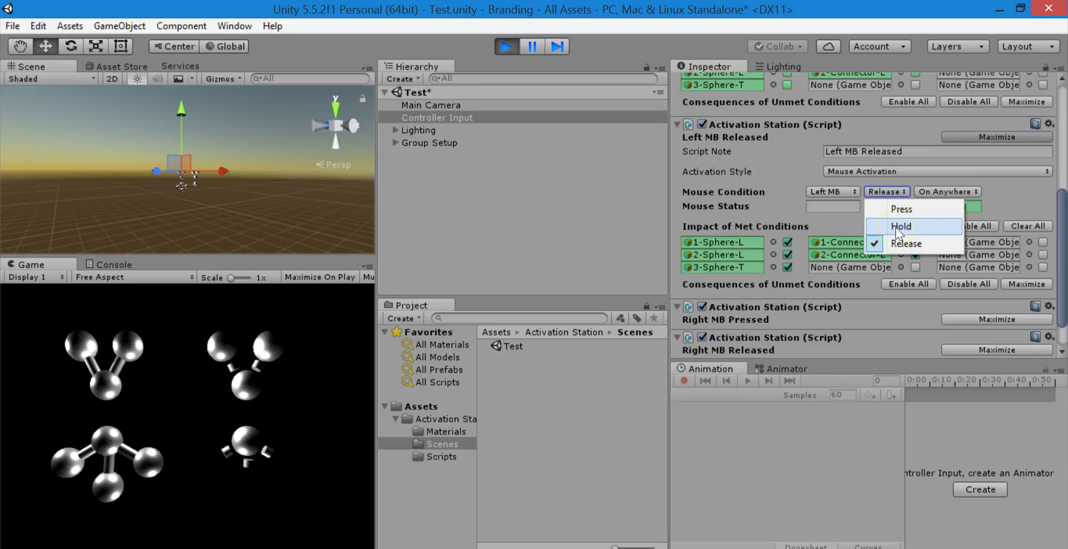
pyautogui.click(898, 228)
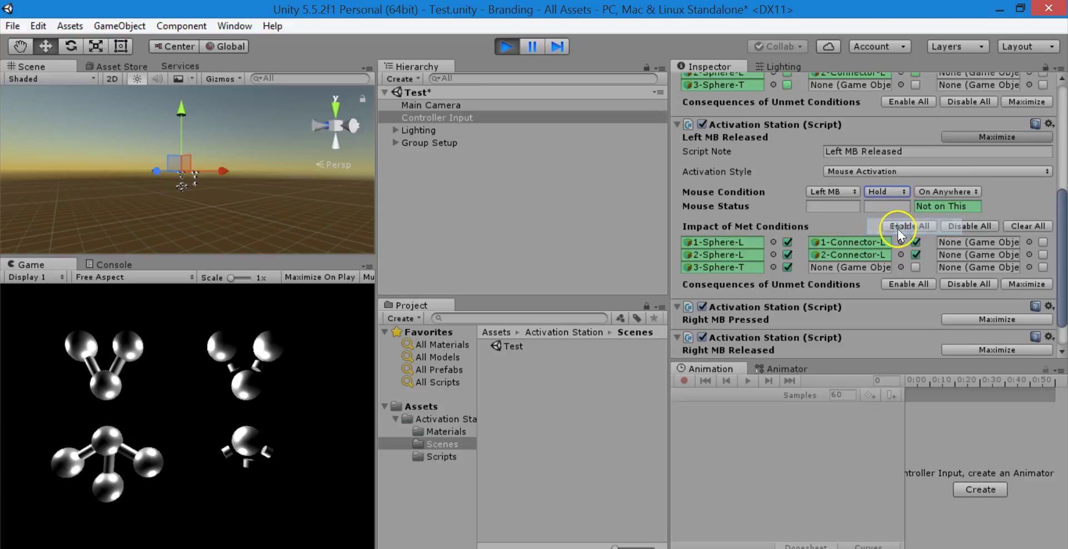
pyautogui.click(903, 192)
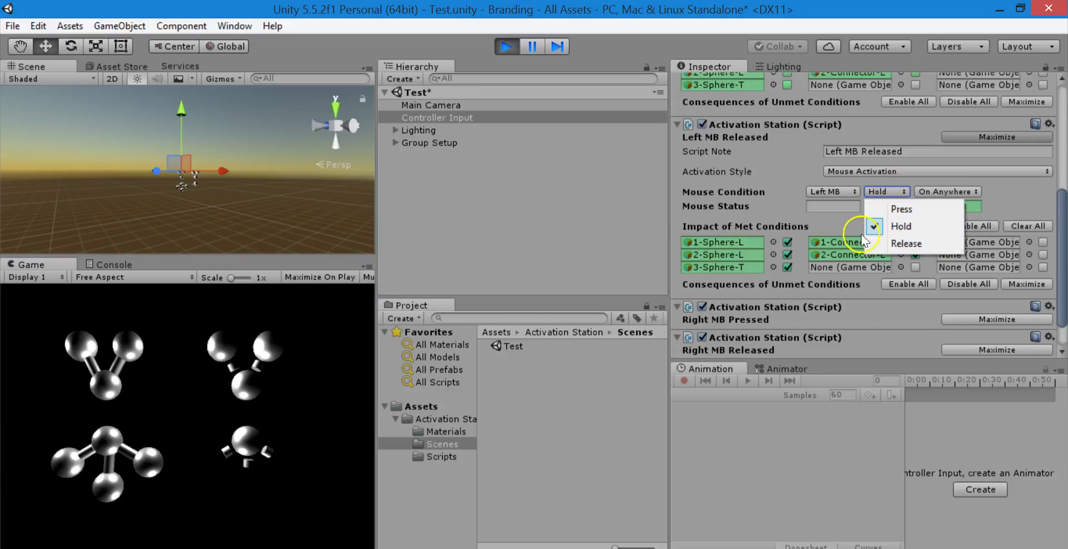
pyautogui.click(903, 242)
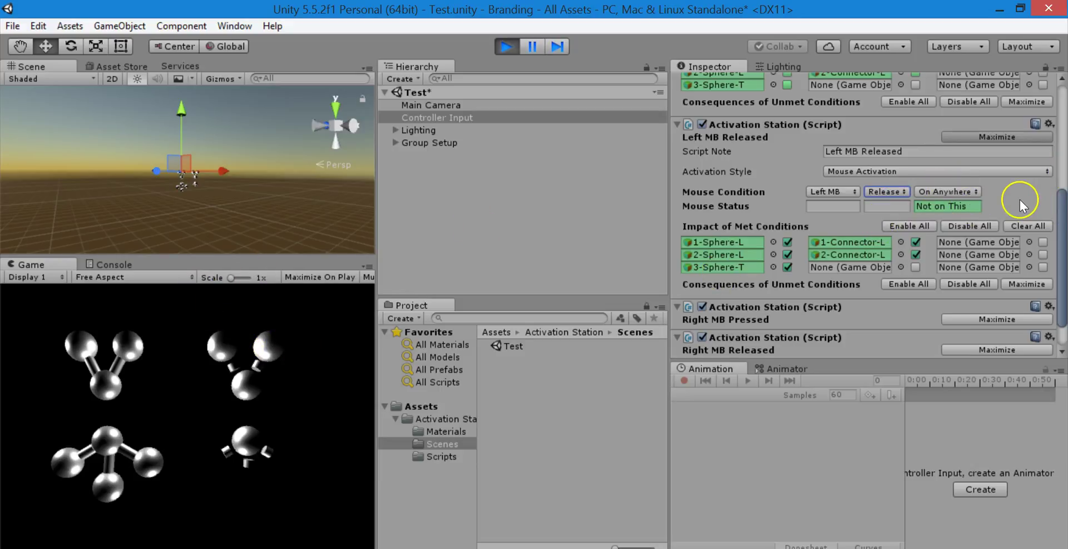
# - Try Press in Left MB Pressed's Mouse Condition, then restore it to Hold
pyautogui.scroll(5, 894, 230)
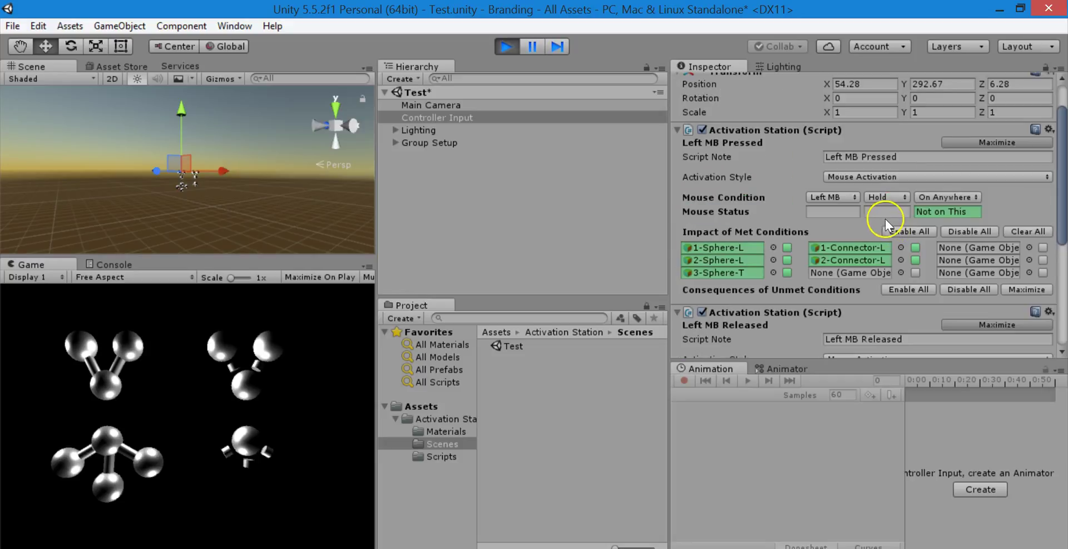
pyautogui.click(889, 197)
pyautogui.click(890, 214)
pyautogui.click(889, 197)
pyautogui.click(901, 231)
# - Test Left MB and Right MB input over the Game view's sphere groups against Left MB Pressed's Mouse Status
pyautogui.click(225, 411)
pyautogui.rightClick(108, 380)
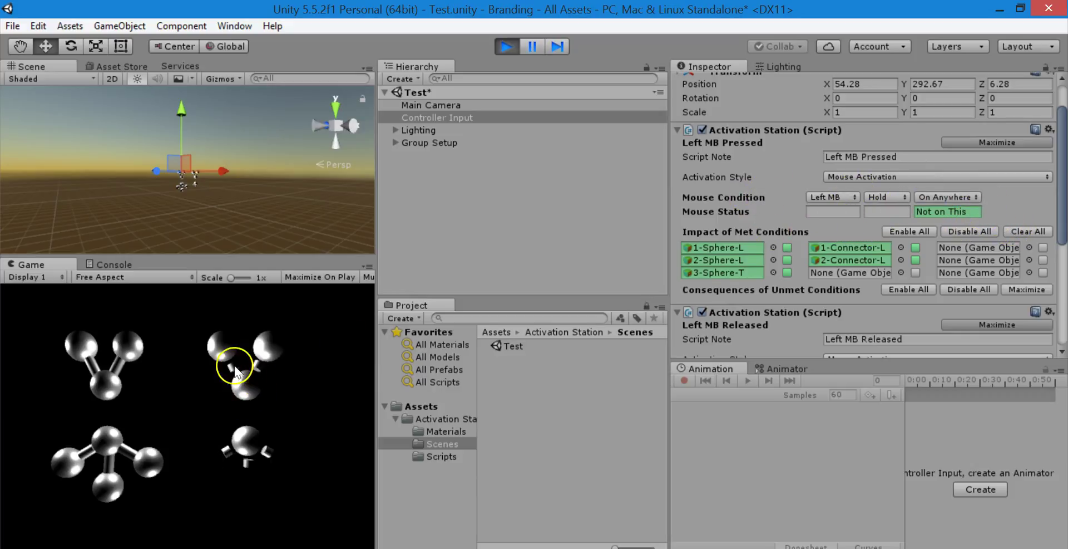
pyautogui.moveTo(237, 357); pyautogui.dragTo(228, 342)
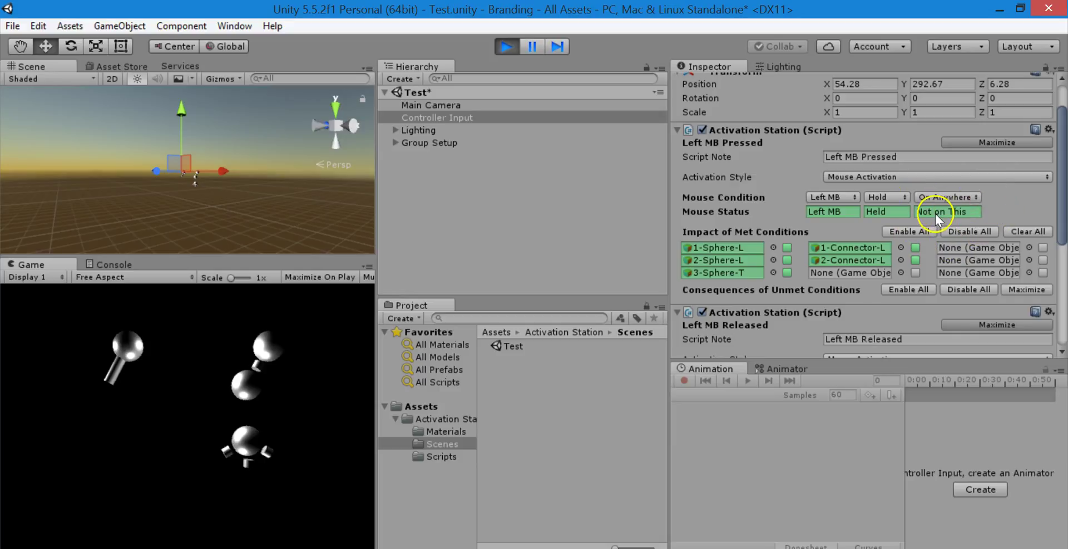
# - Set Left MB Pressed's Mouse Condition to On This and test a Left MB hold on the Game view's spheres
pyautogui.click(949, 197)
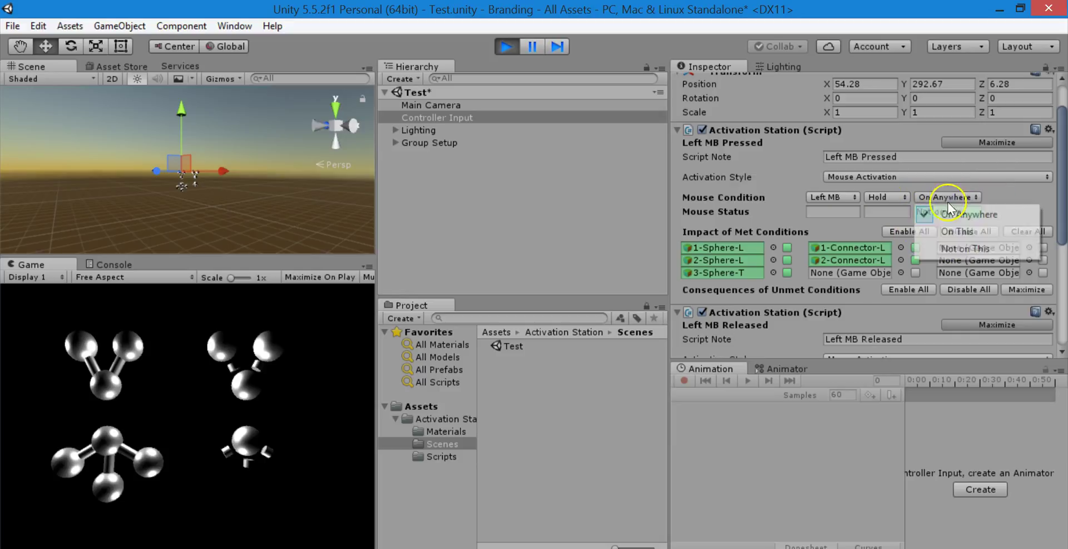
pyautogui.click(946, 231)
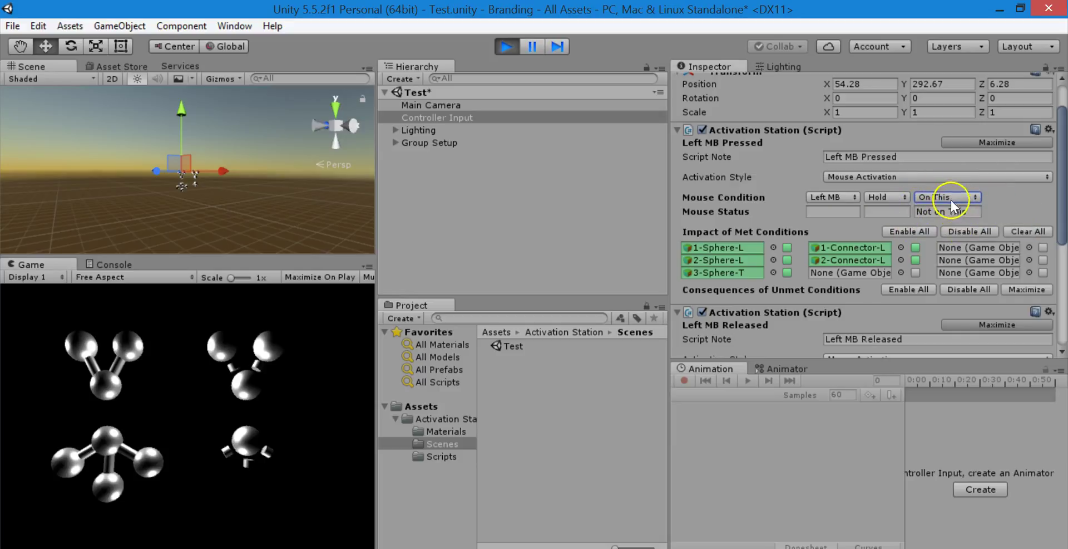
pyautogui.moveTo(269, 350); pyautogui.dragTo(258, 386)
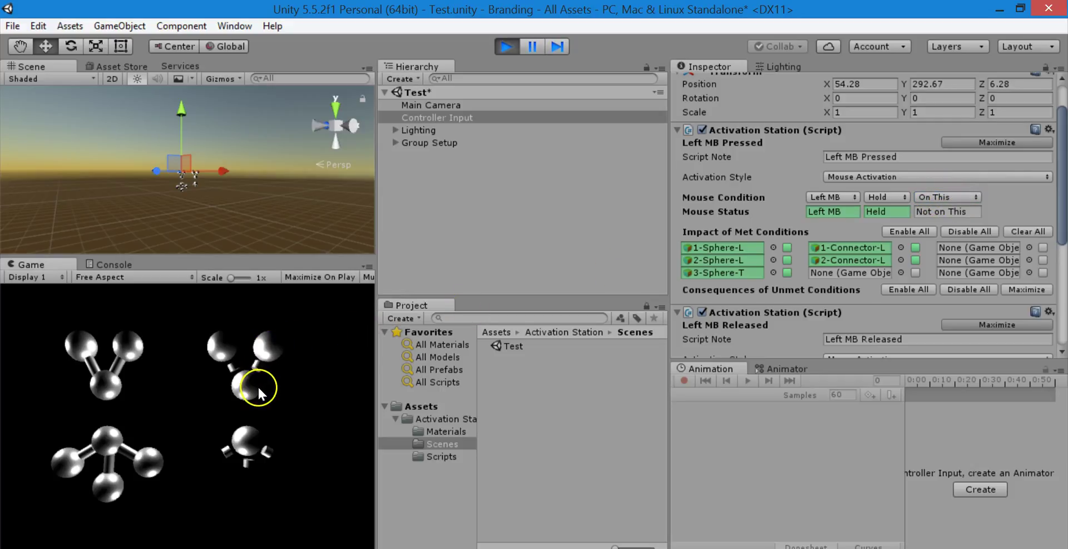
pyautogui.moveTo(952, 199); pyautogui.dragTo(949, 198)
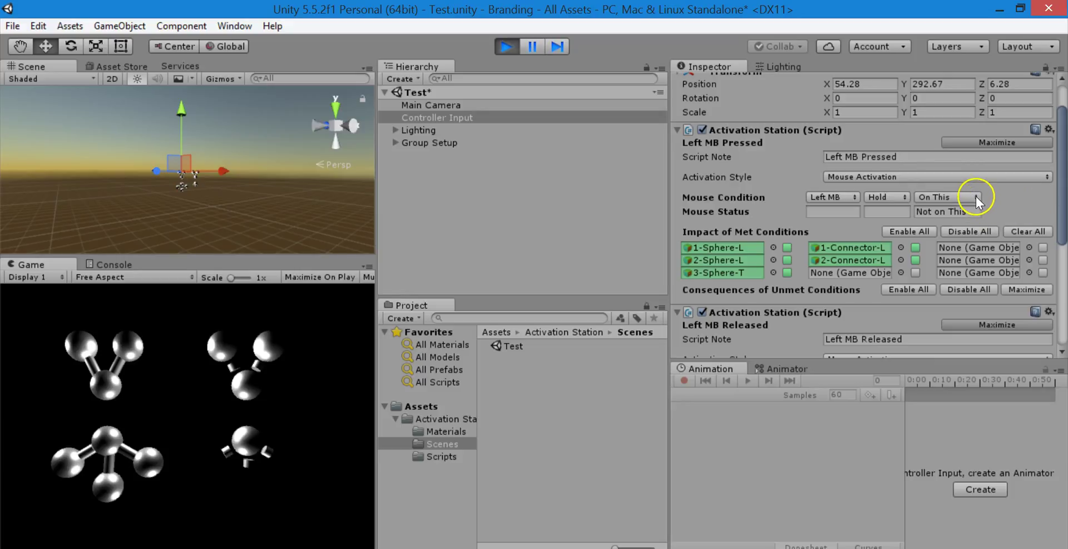
pyautogui.click(489, 321)
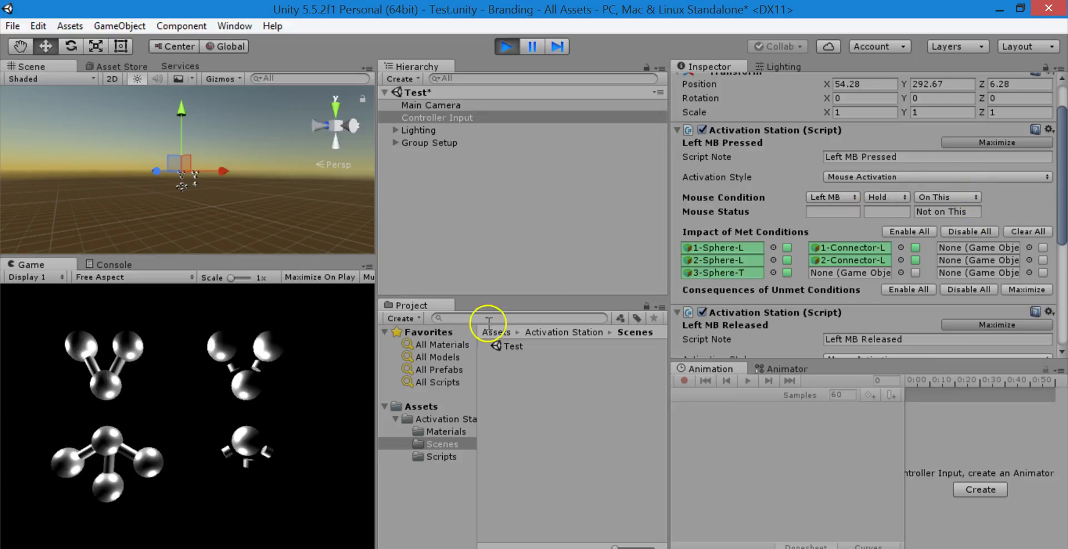
# - Collapse the Left MB Pressed and Left MB Released Activation Stations on Controller Input
pyautogui.click(897, 231)
pyautogui.scroll(-6, 907, 219)
pyautogui.scroll(5, 907, 218)
pyautogui.scroll(3, 891, 167)
pyautogui.scroll(-3, 974, 195)
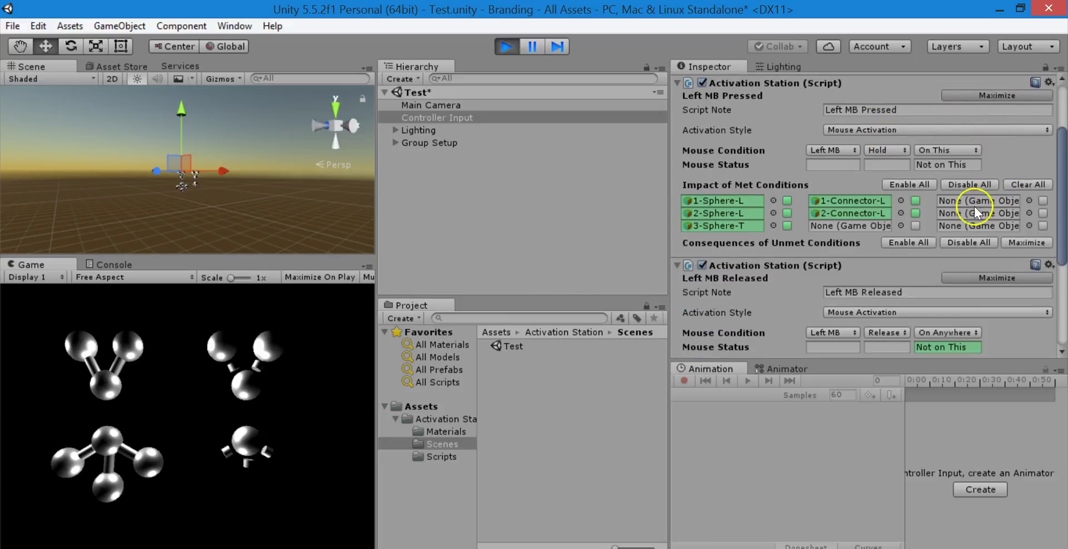
pyautogui.click(1003, 95)
pyautogui.scroll(2, 988, 112)
pyautogui.click(988, 136)
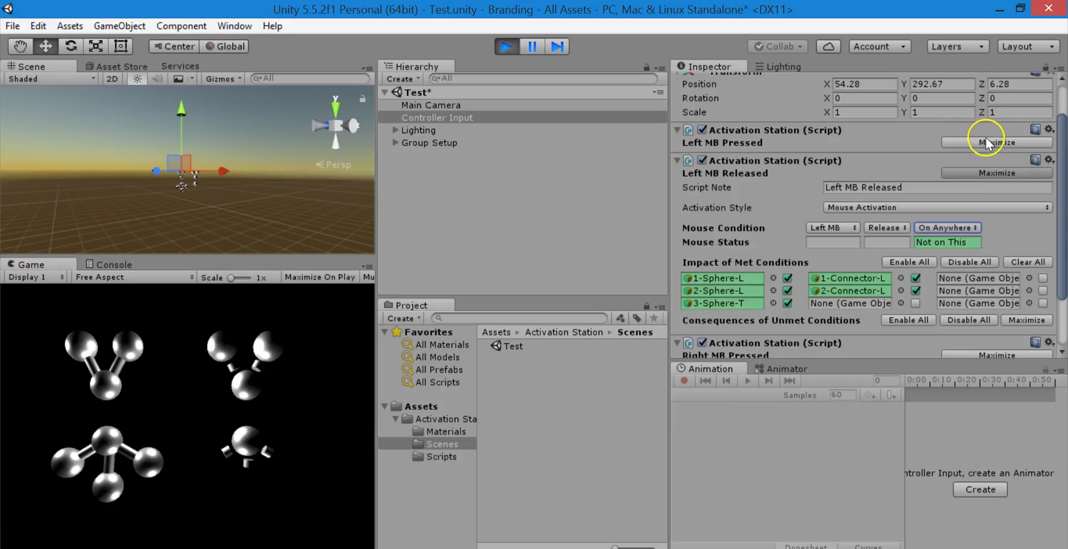
pyautogui.click(983, 175)
# - Expand the Right MB Pressed and Right MB Released Activation Stations and review their mouse conditions and impacts
pyautogui.click(984, 254)
pyautogui.scroll(-5, 983, 229)
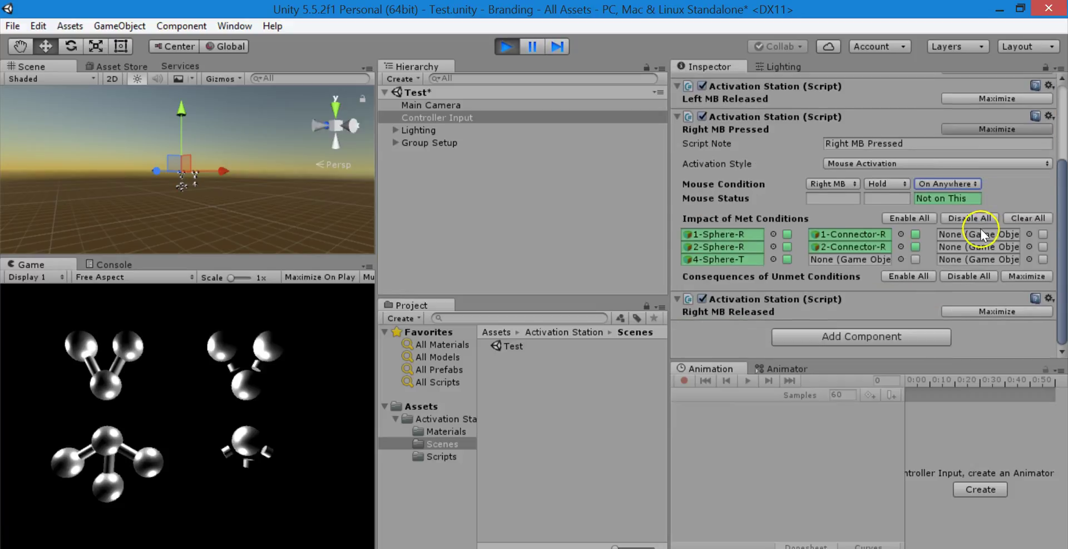
pyautogui.click(983, 311)
pyautogui.scroll(-4, 946, 295)
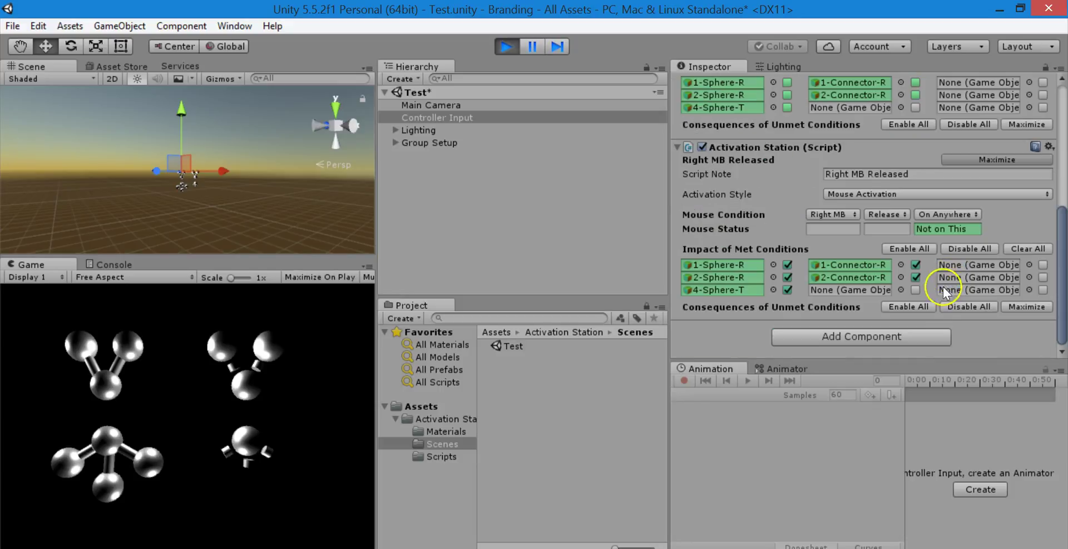
pyautogui.scroll(-2, 810, 290)
pyautogui.scroll(4, 965, 296)
pyautogui.scroll(5, 889, 235)
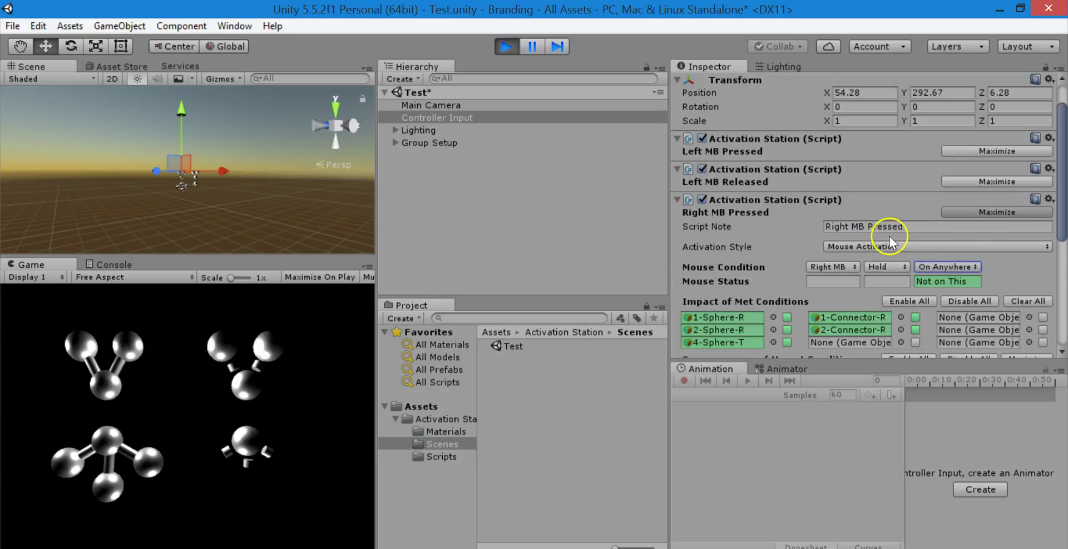
# - Collapse Right MB Released and test a Right MB hold in the Game view against Right MB Pressed's Mouse Status
pyautogui.scroll(-5, 913, 256)
pyautogui.click(983, 298)
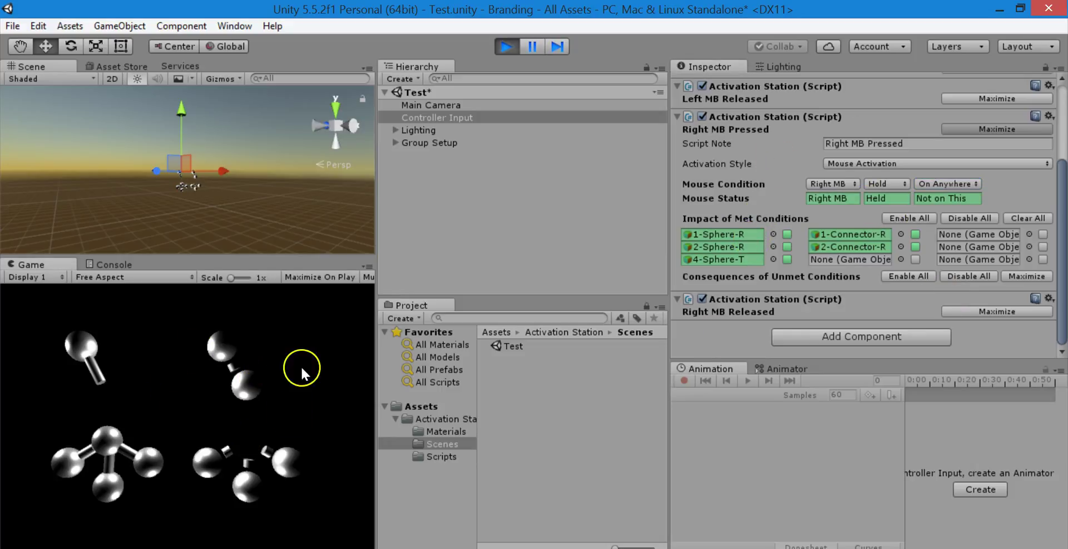
pyautogui.moveTo(208, 380); pyautogui.dragTo(206, 396, button='right')
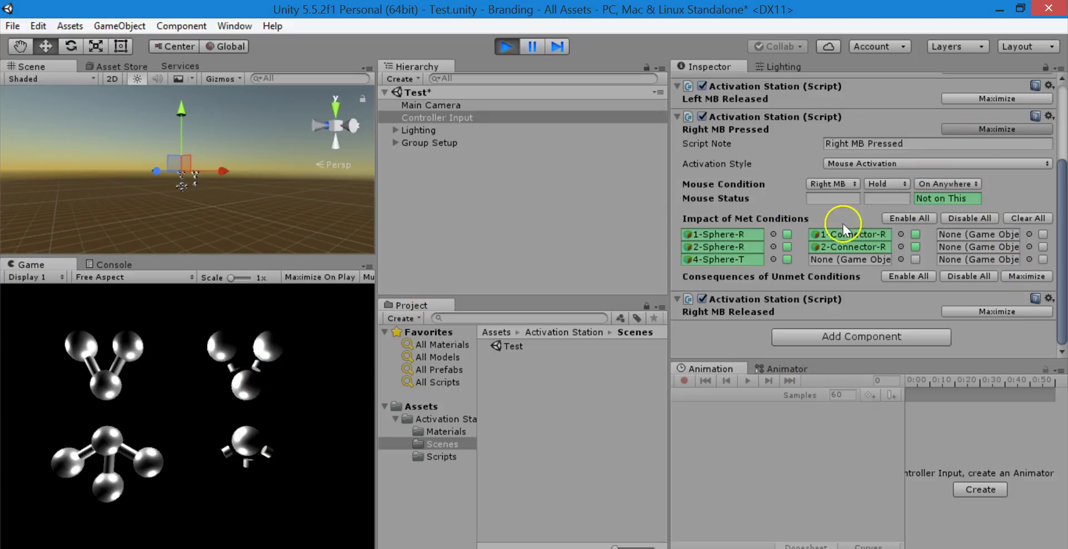
# - Expand Right MB Released to compare it with Right MB Pressed, then collapse both Activation Stations
pyautogui.click(999, 311)
pyautogui.scroll(-5, 960, 253)
pyautogui.click(910, 249)
pyautogui.scroll(4, 974, 199)
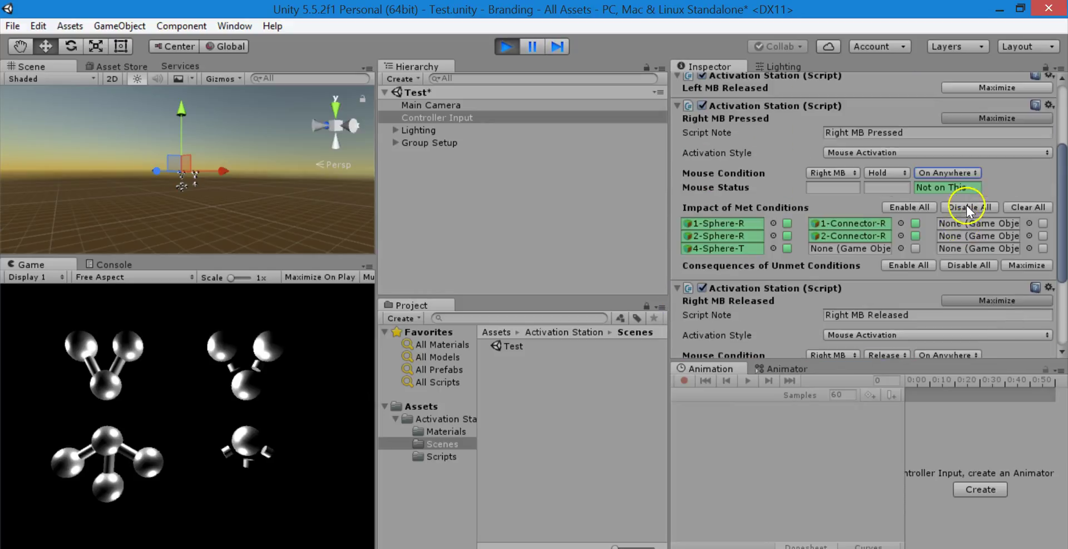
pyautogui.click(980, 298)
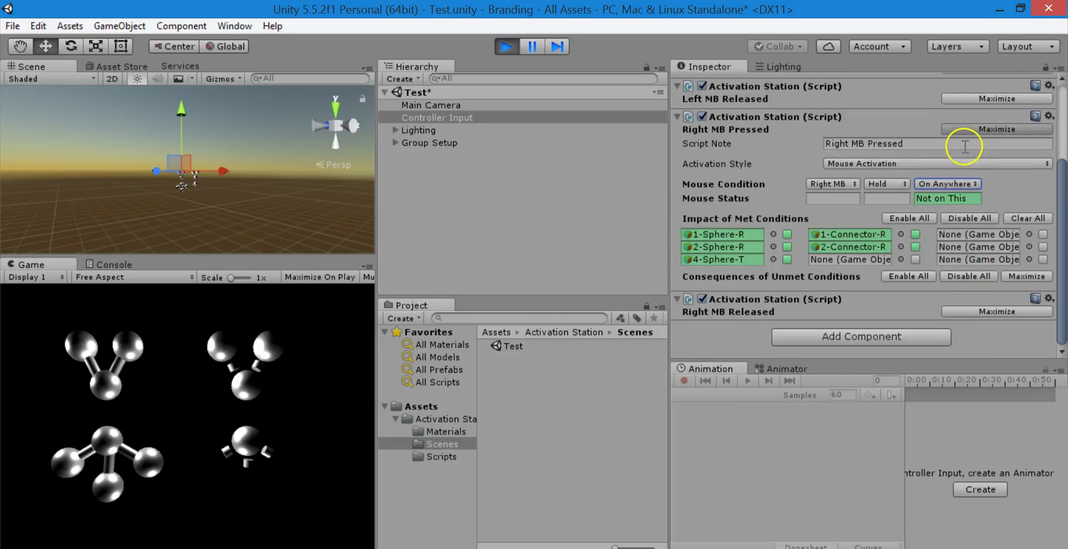
pyautogui.click(971, 126)
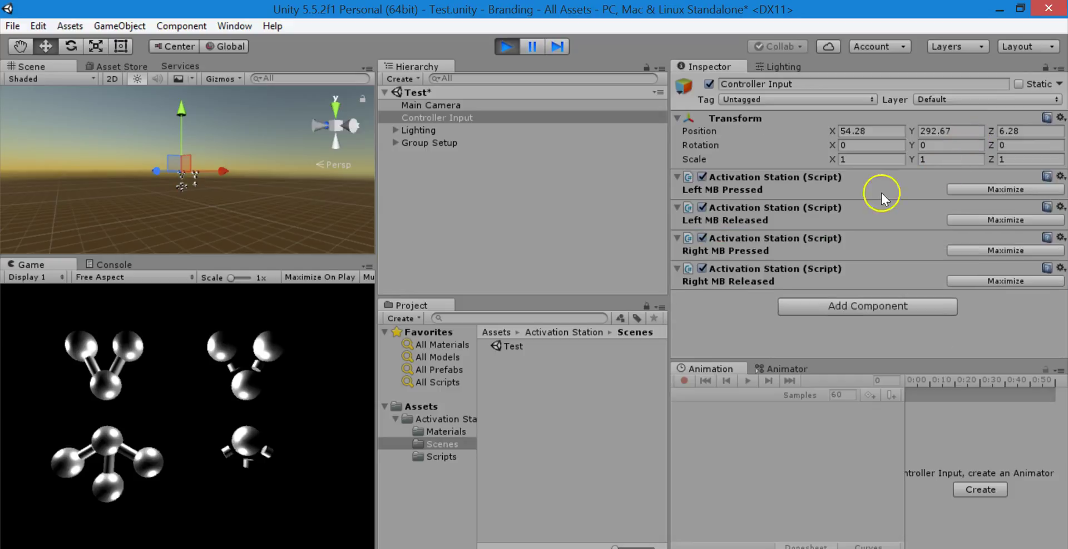
# - Expand the Left MB Pressed Activation Station again
pyautogui.click(968, 191)
pyautogui.scroll(-3, 971, 229)
pyautogui.scroll(3, 968, 223)
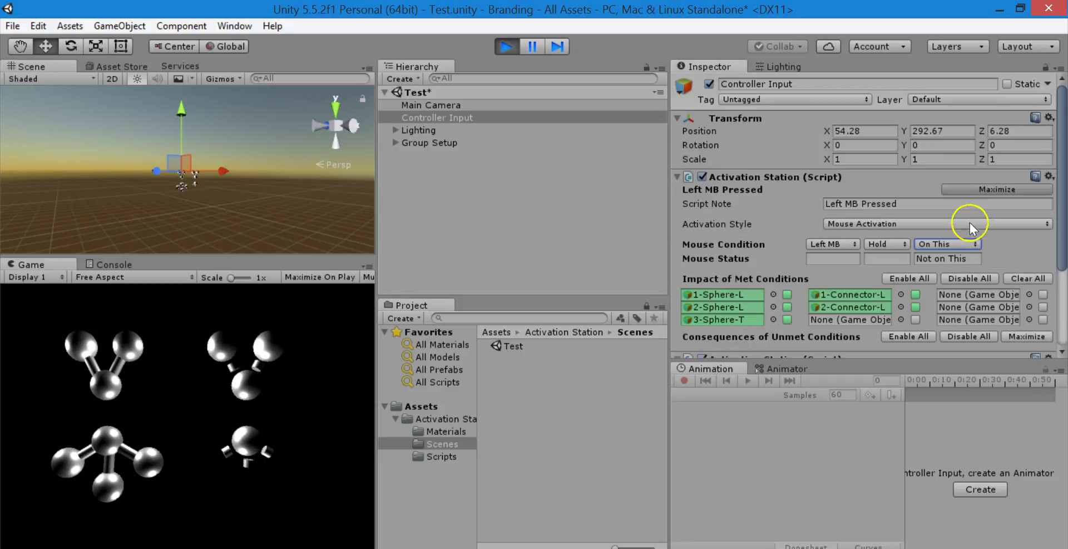
pyautogui.click(978, 189)
pyautogui.click(973, 190)
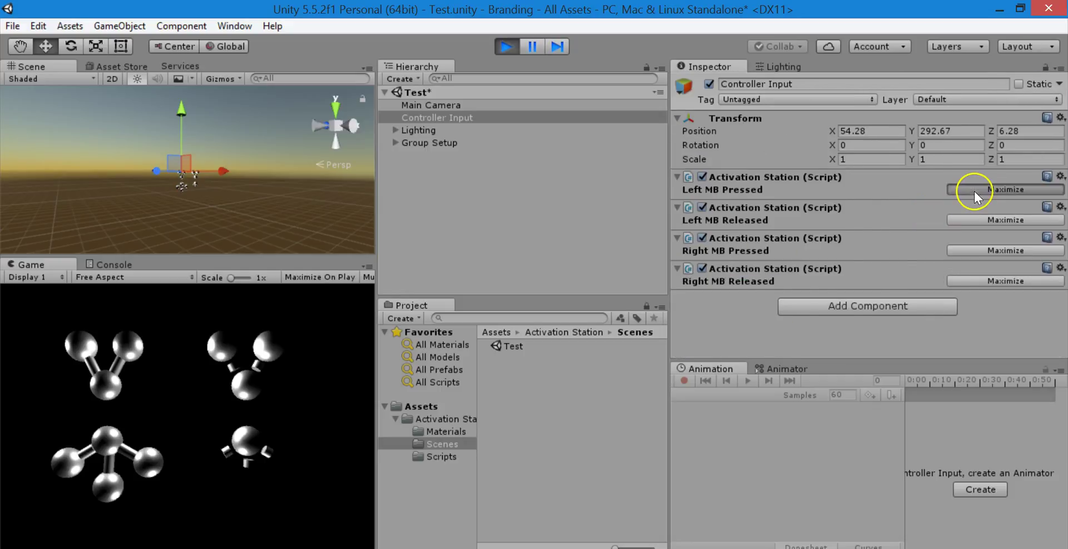
# - View and dismiss the object picker for the first empty Impact of Met Conditions slot, then stop Play mode
pyautogui.scroll(-3, 965, 209)
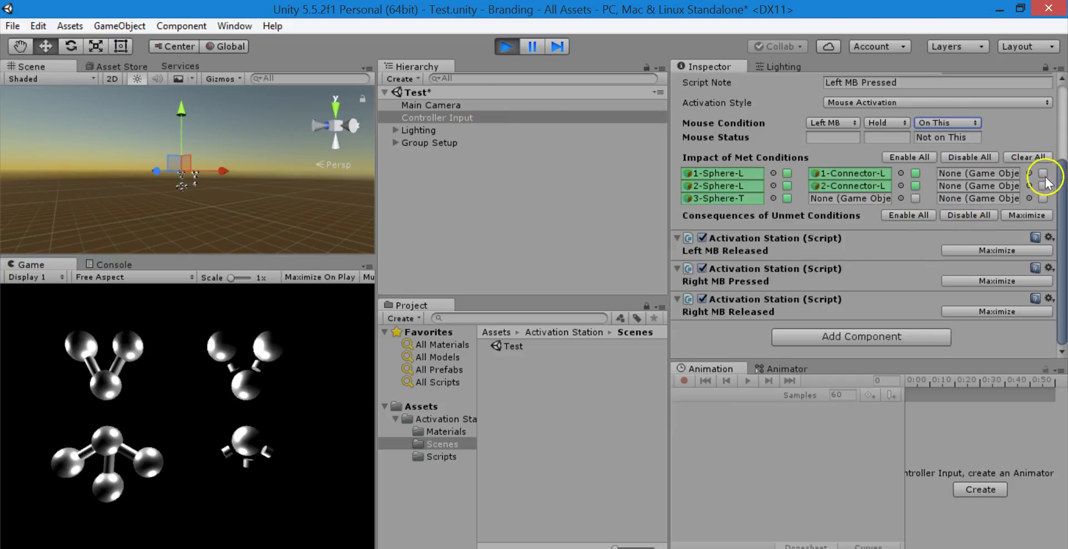
pyautogui.click(1029, 173)
pyautogui.click(152, 14)
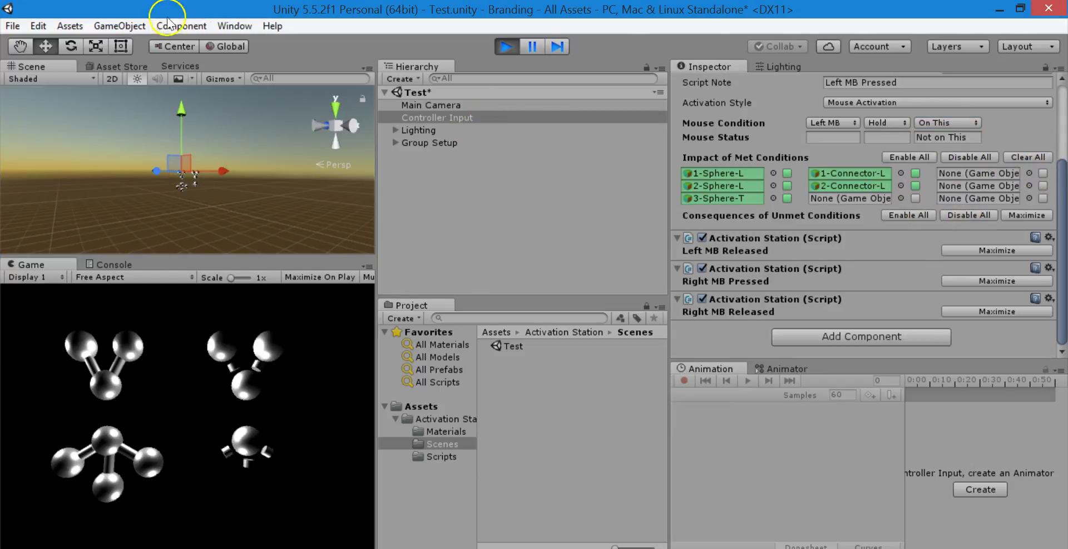
pyautogui.click(506, 44)
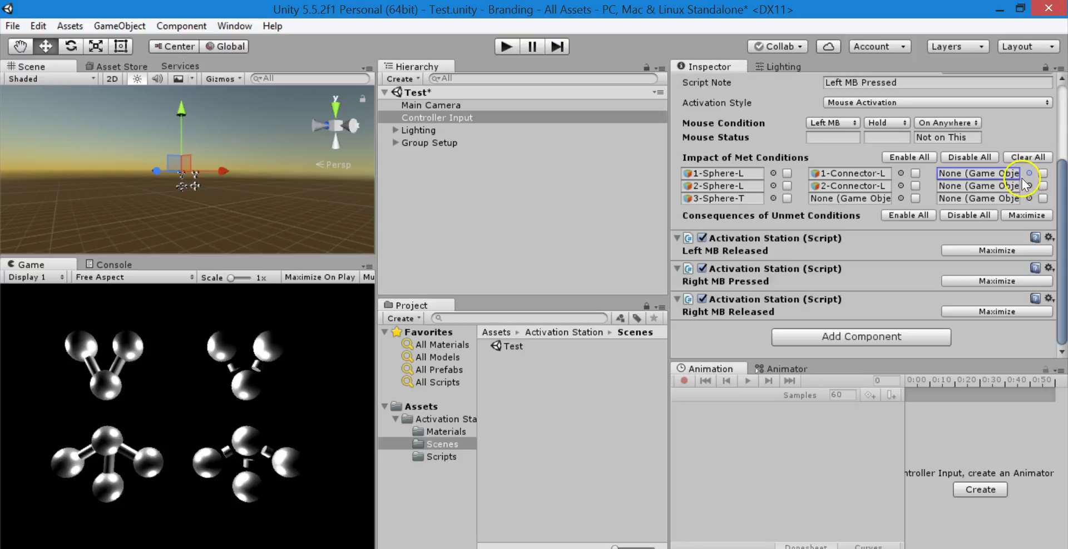
# - Try assigning Controller Input to the first empty slot of Left MB Pressed's Impact of Met Conditions, then reset it to None
pyautogui.moveTo(445, 139); pyautogui.dragTo(960, 172)
pyautogui.click(1030, 173)
pyautogui.scroll(5, 88, 106)
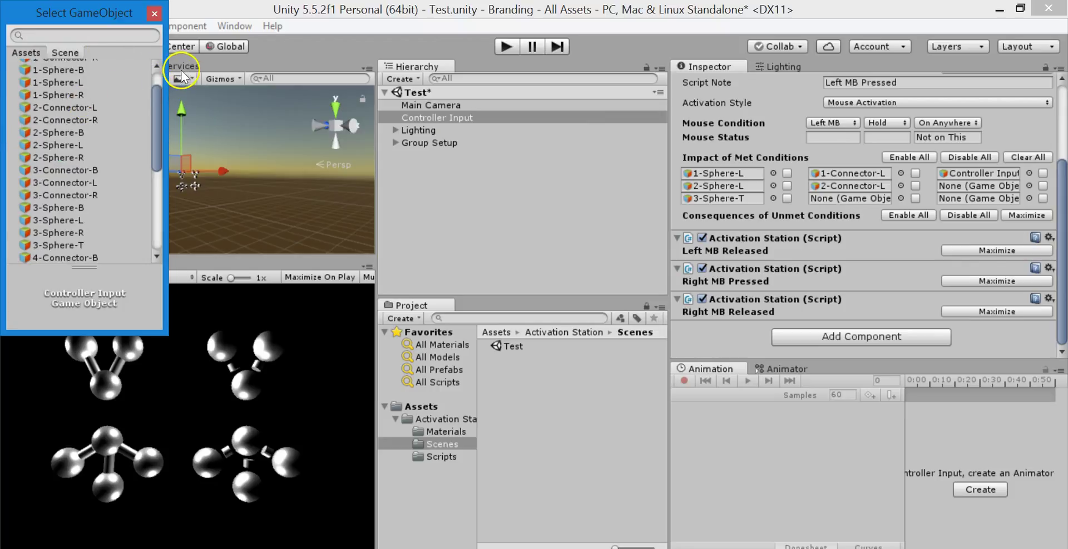
pyautogui.scroll(3, 161, 80)
pyautogui.doubleClick(83, 69)
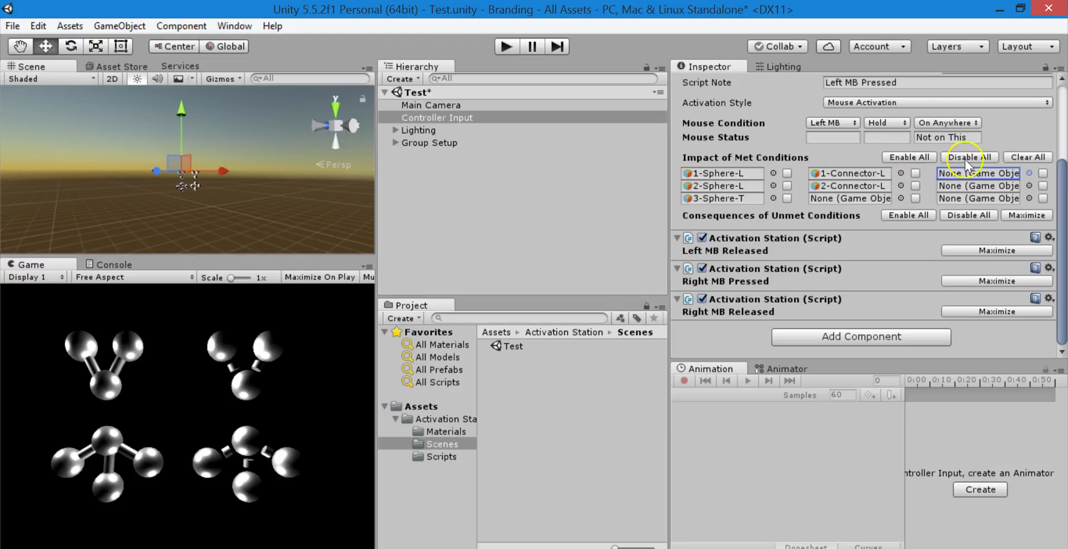
# - Try resetting the 2-Connector-L slot in Left MB Pressed's Impact of Met Conditions to None, then undo the change
pyautogui.click(1029, 173)
pyautogui.click(154, 13)
pyautogui.click(901, 186)
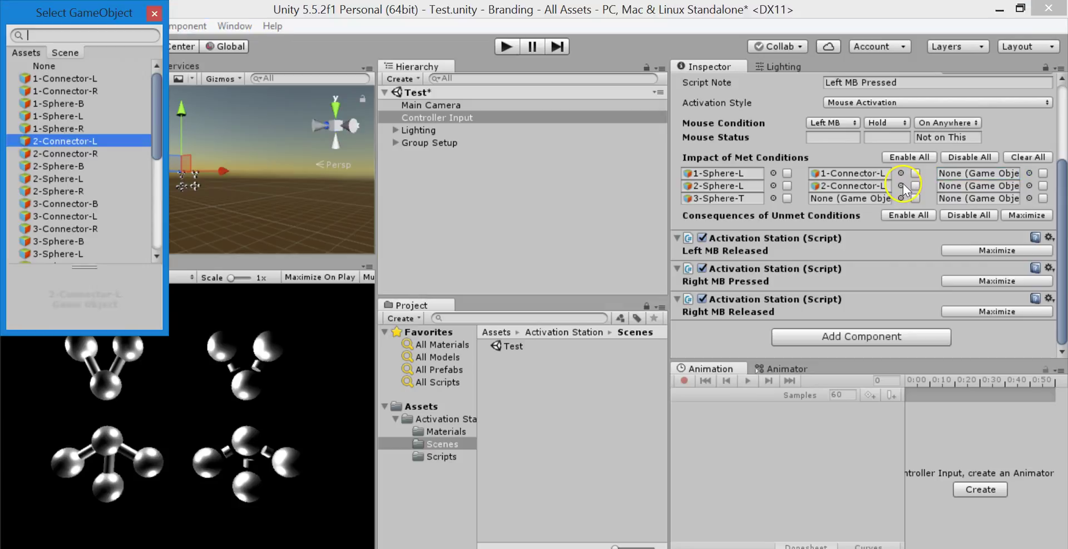
pyautogui.click(93, 65)
pyautogui.doubleClick(92, 66)
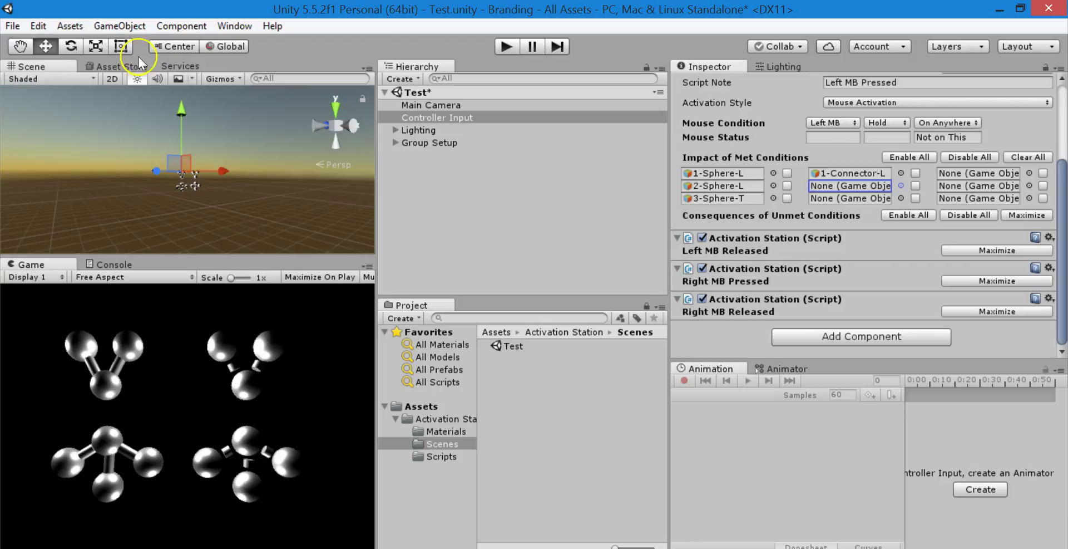
pyautogui.click(38, 26)
pyautogui.click(56, 45)
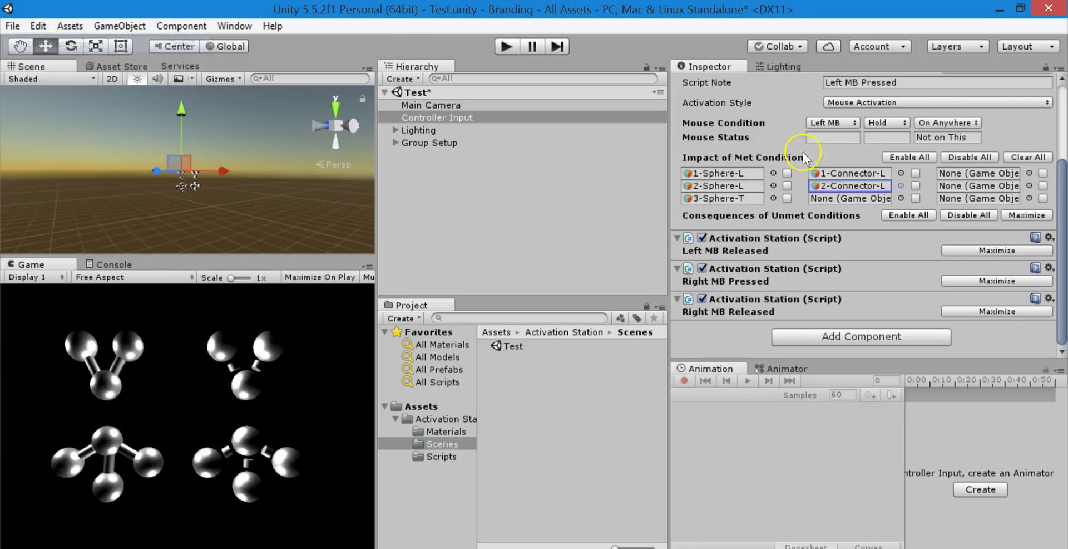
# - Expand Left MB Pressed's Consequences of Unmet Conditions to view its object slots, then collapse the section
pyautogui.scroll(4, 979, 162)
pyautogui.scroll(1, 985, 188)
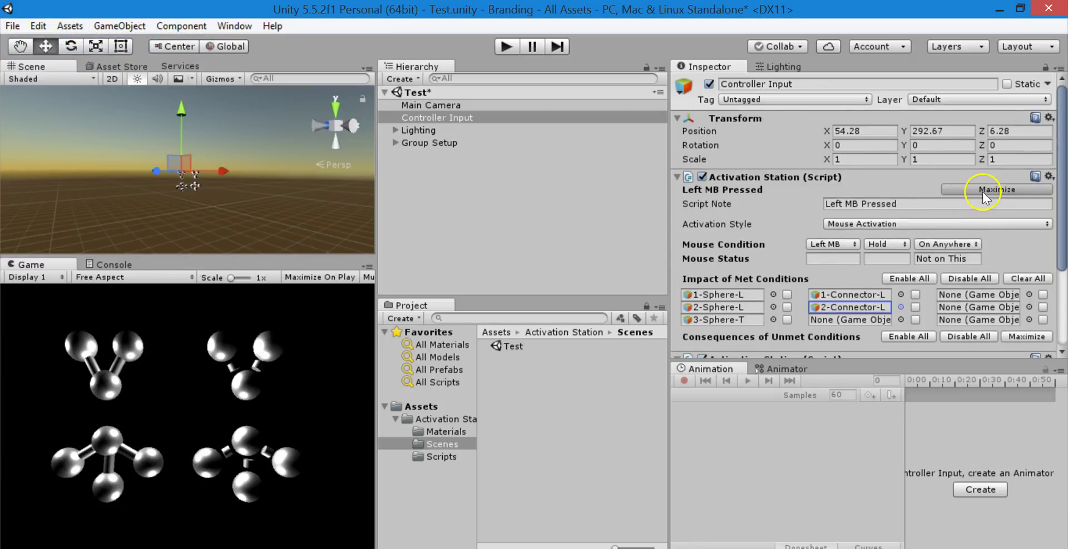
pyautogui.scroll(-4, 980, 223)
pyautogui.click(1008, 215)
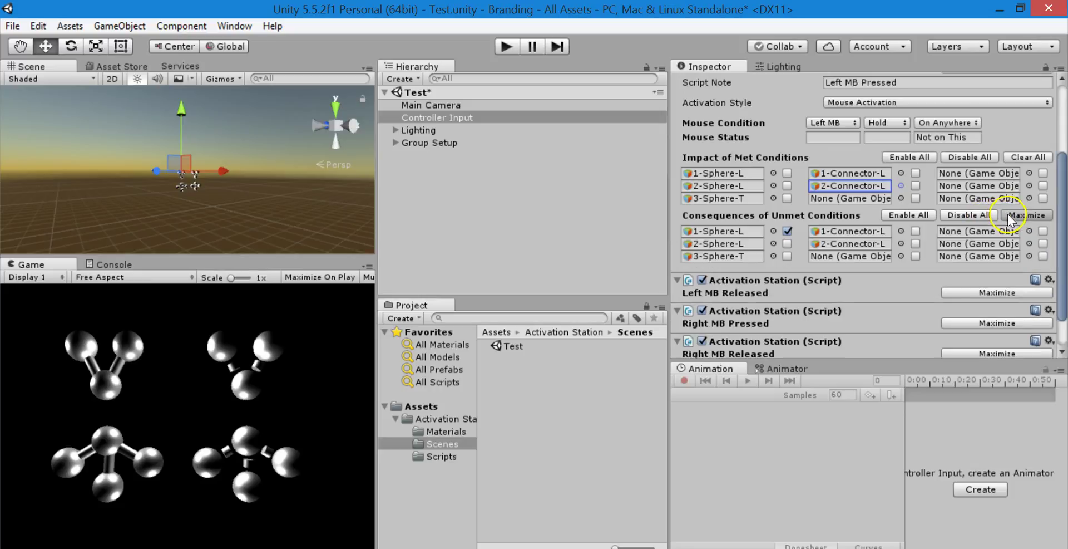
pyautogui.scroll(-2, 946, 245)
pyautogui.scroll(3, 913, 239)
pyautogui.click(992, 120)
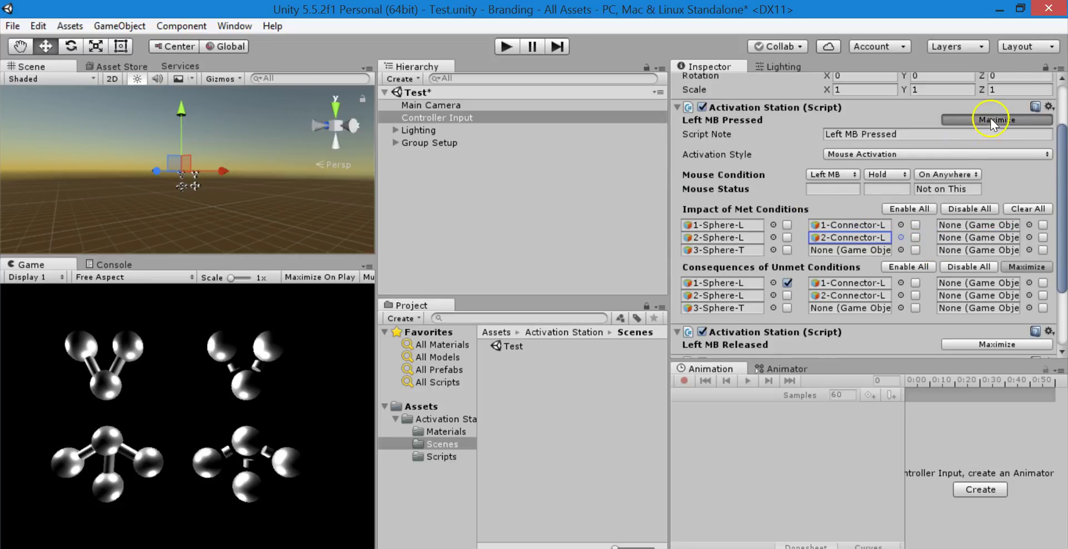
pyautogui.scroll(-3, 1026, 222)
pyautogui.click(1028, 243)
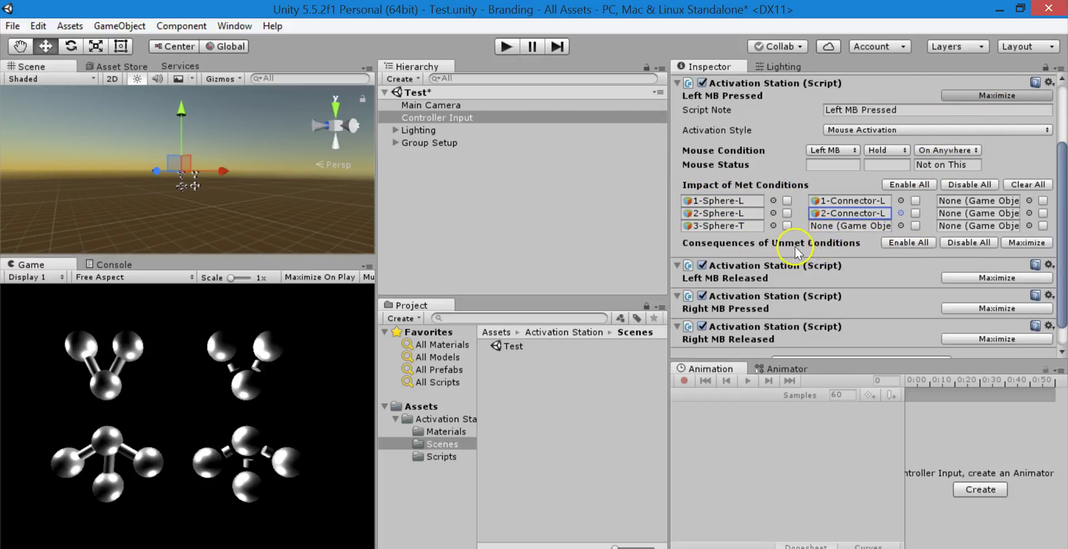
# - Set Left MB Pressed's Activation Style to The Checklist and assign Controller Input to the first Conditions slot
pyautogui.click(890, 130)
pyautogui.click(879, 146)
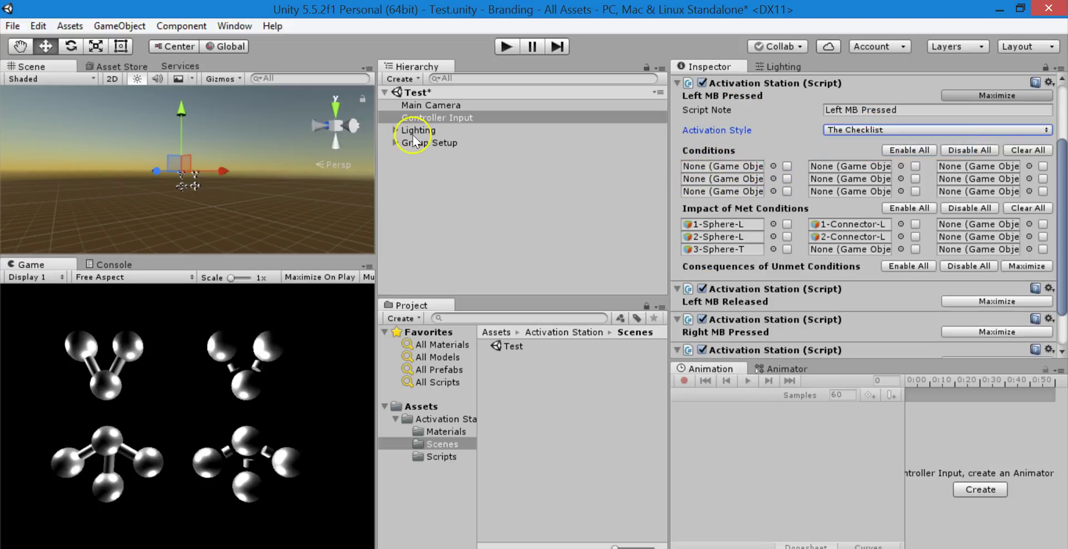
pyautogui.moveTo(440, 121); pyautogui.dragTo(717, 166)
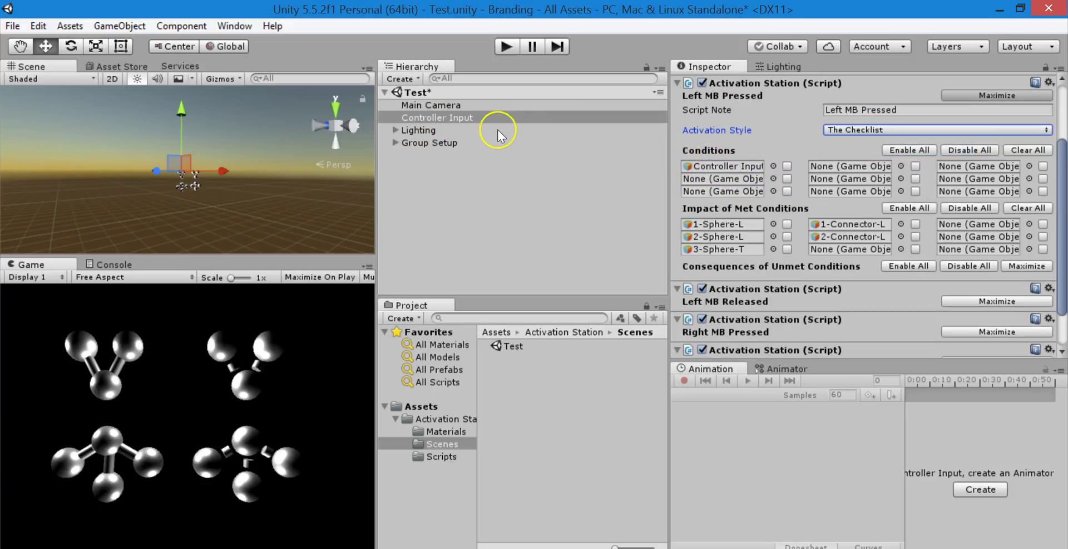
# - View and dismiss the object picker for the next empty Conditions slot, then reset the Controller Input slot to None
pyautogui.click(901, 165)
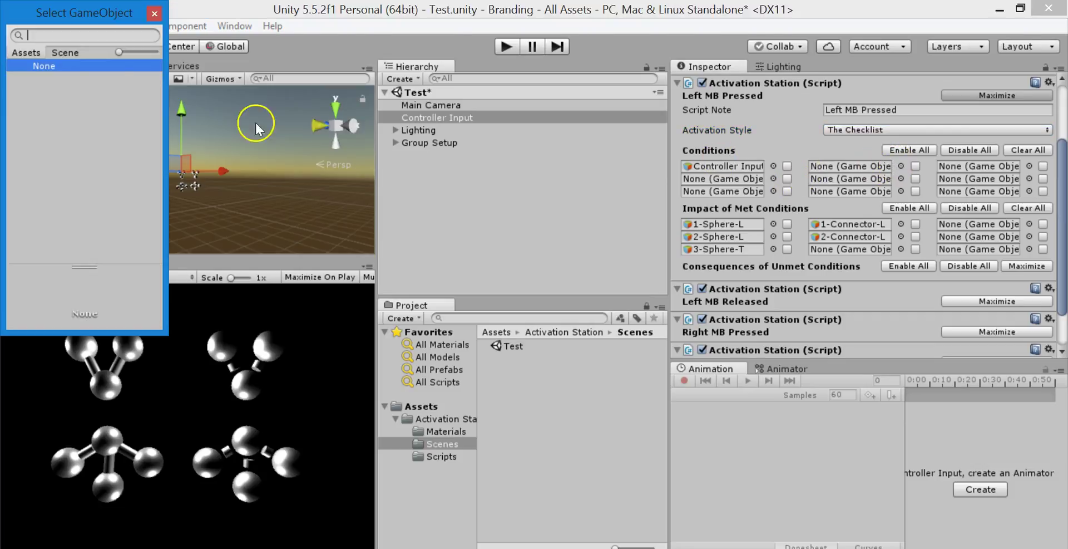
pyautogui.click(158, 8)
pyautogui.click(772, 165)
pyautogui.scroll(5, 155, 79)
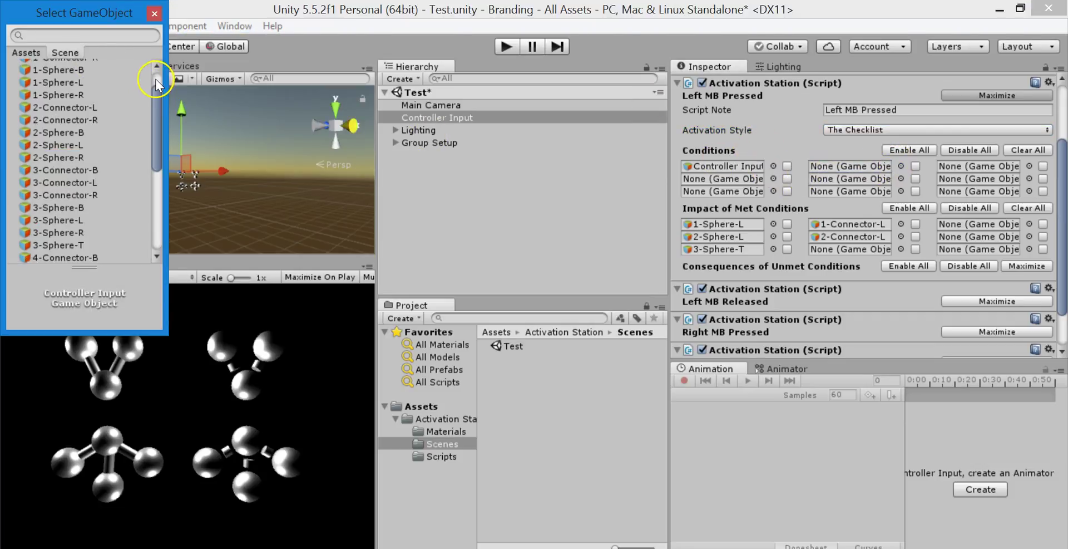
pyautogui.click(119, 67)
pyautogui.click(155, 14)
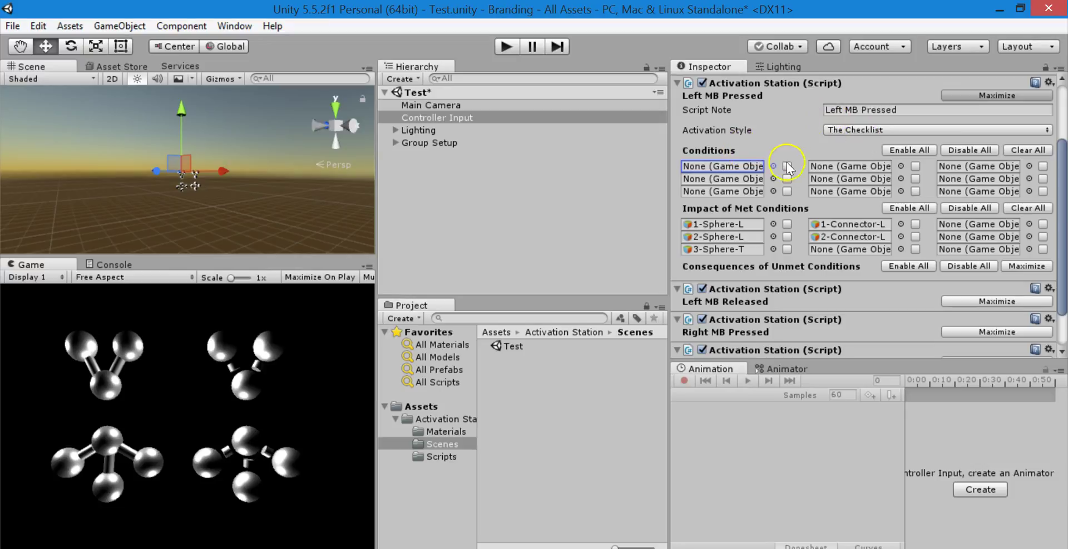
# - Try assigning Controller Input and Group Setup to Conditions slots, clear all conditions, then undo back to the Mouse Activation style
pyautogui.moveTo(508, 119); pyautogui.dragTo(723, 178)
pyautogui.moveTo(453, 143); pyautogui.dragTo(851, 167)
pyautogui.moveTo(501, 145); pyautogui.dragTo(983, 166)
pyautogui.click(1021, 150)
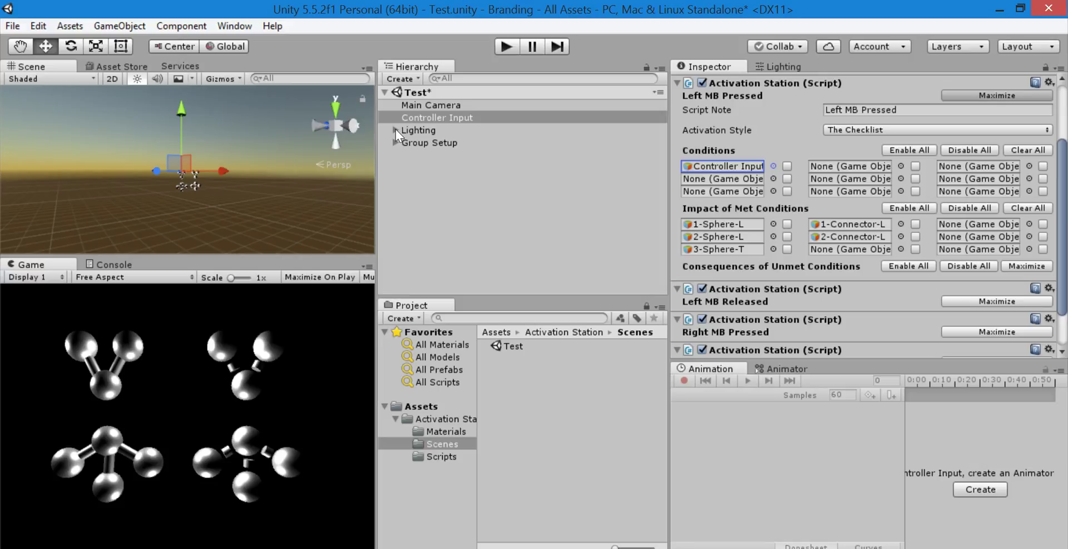
pyautogui.hotkey('ctrl', 'z')
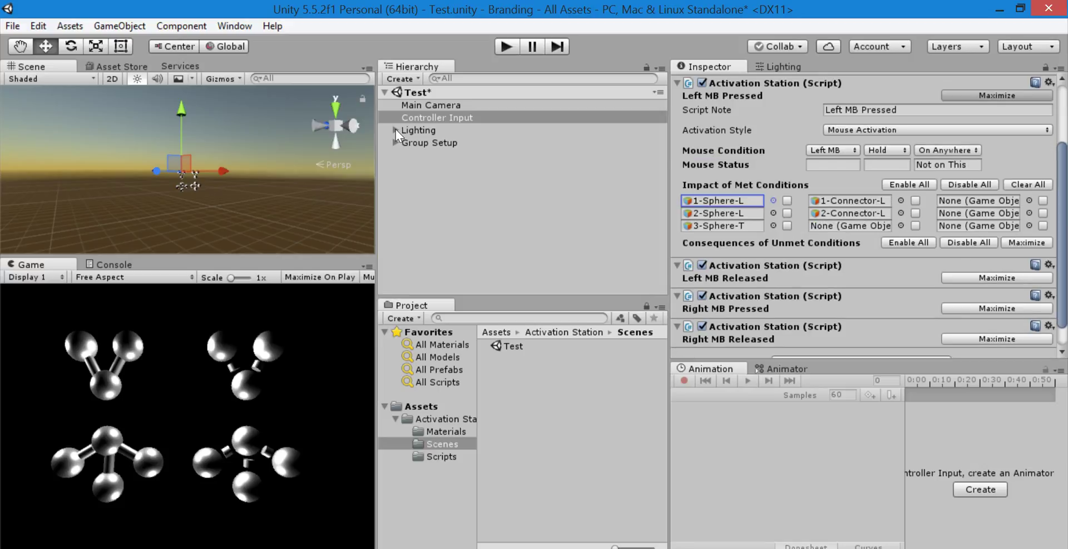
# - Set Left MB Pressed's Activation Style to Keyboard Activation and start editing its Keyboard Condition
pyautogui.click(918, 129)
pyautogui.click(940, 232)
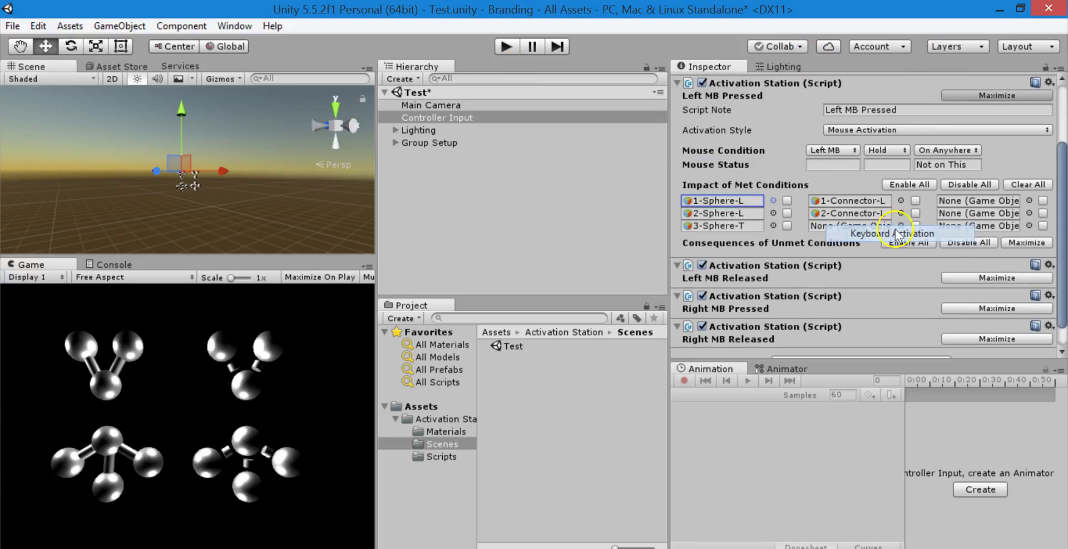
pyautogui.click(838, 149)
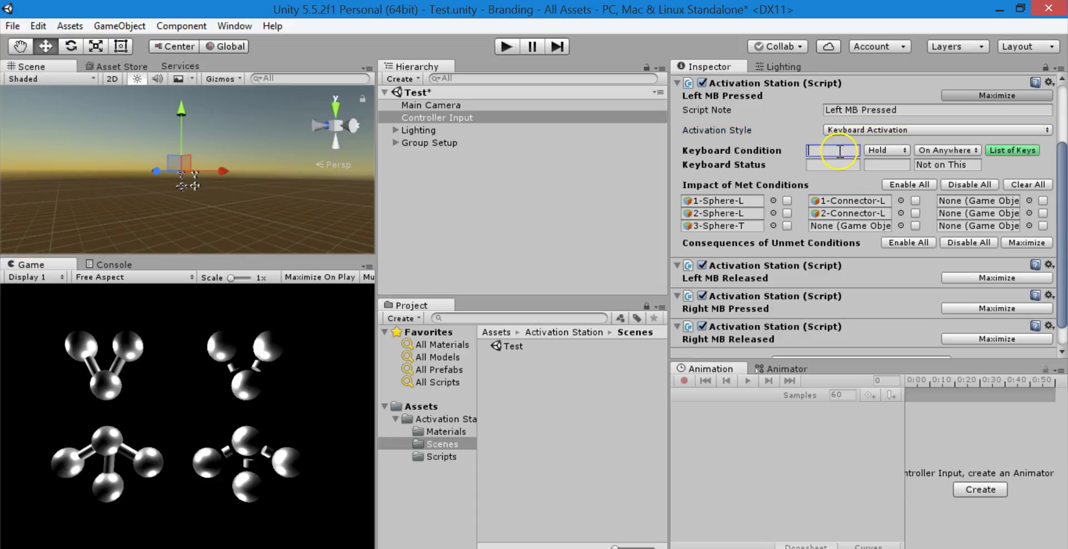
# - Open the List of Keys reference in the browser and find the Keys section of the Conventional Game Input page
pyautogui.click(994, 153)
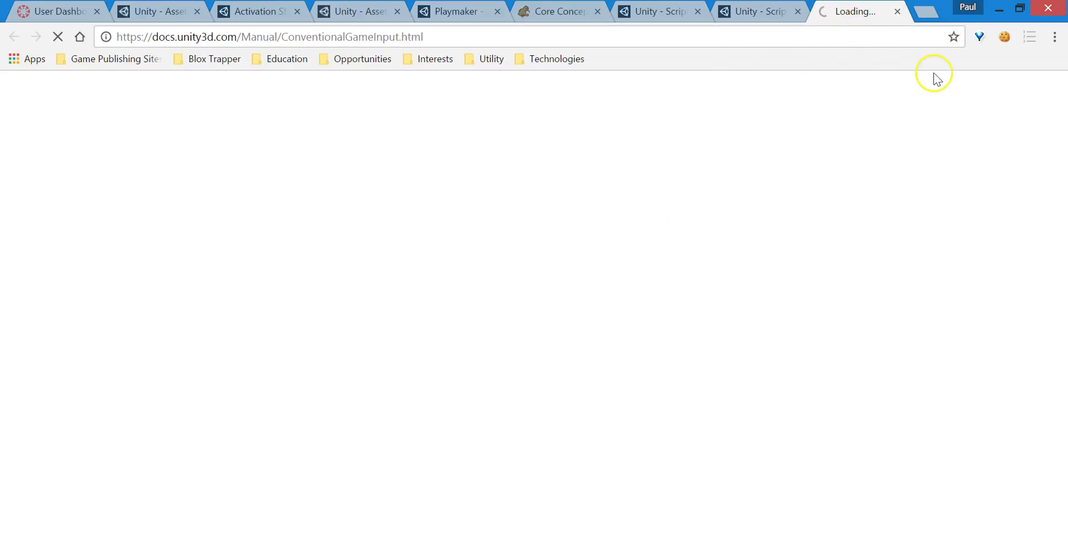
pyautogui.scroll(-5, 740, 250)
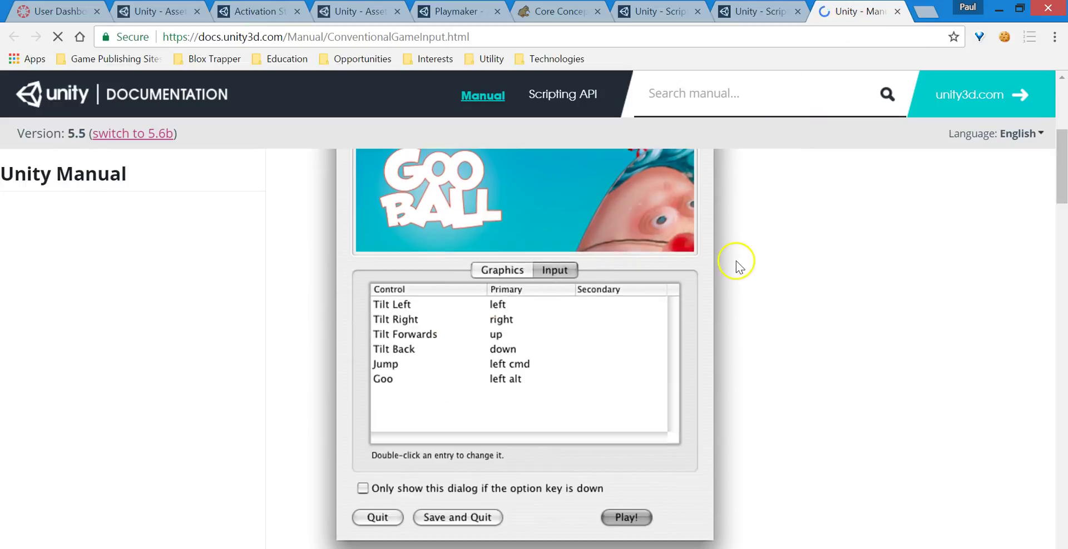
pyautogui.scroll(5, 736, 261)
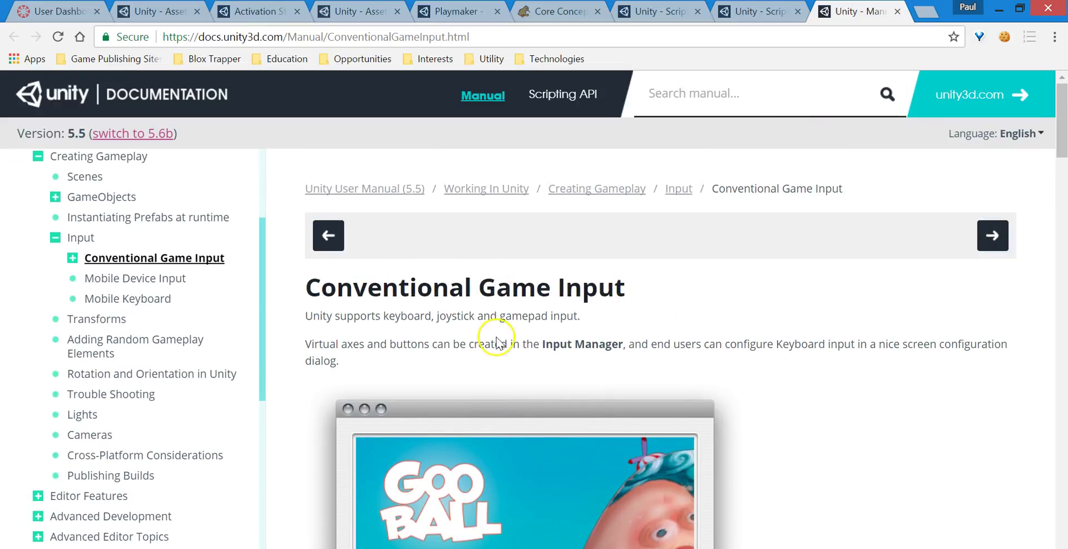
pyautogui.scroll(-5, 477, 279)
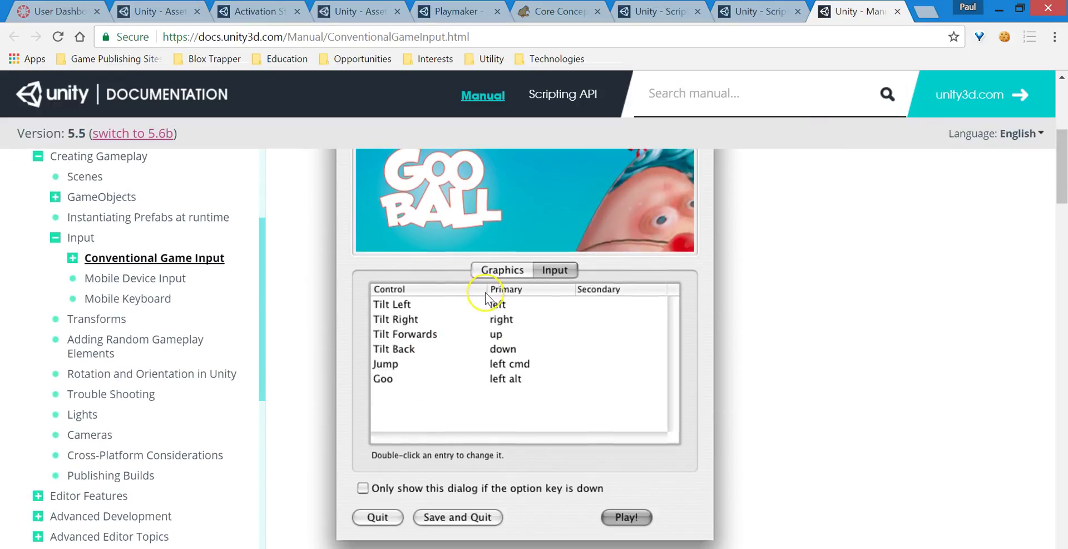
pyautogui.scroll(5, 486, 292)
pyautogui.moveTo(1061, 134); pyautogui.dragTo(1046, 511)
pyautogui.scroll(2, 1042, 490)
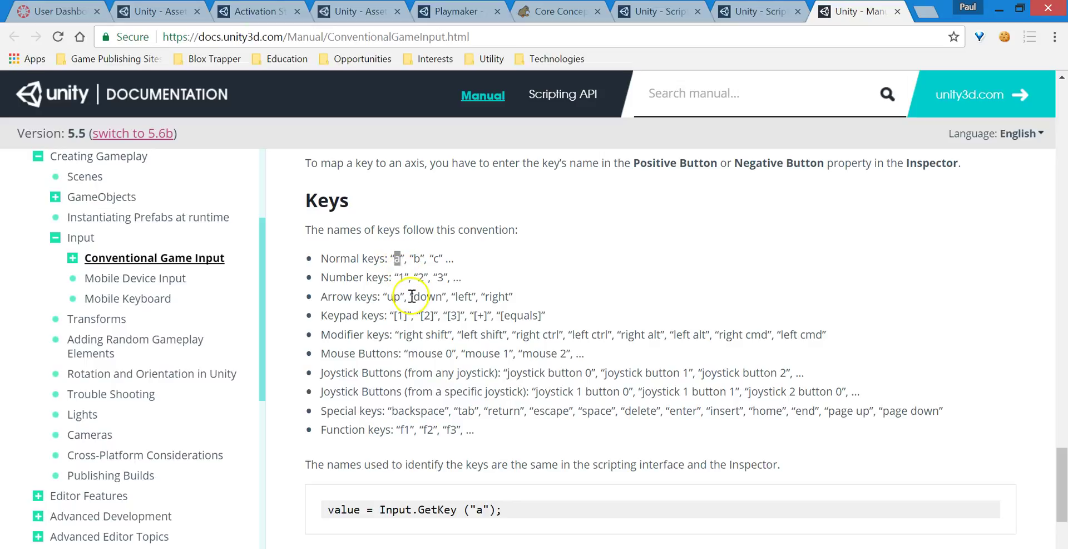
# - Examine the naming conventions for function keys, mouse buttons and joystick buttons, then switch back to Unity
pyautogui.click(612, 389)
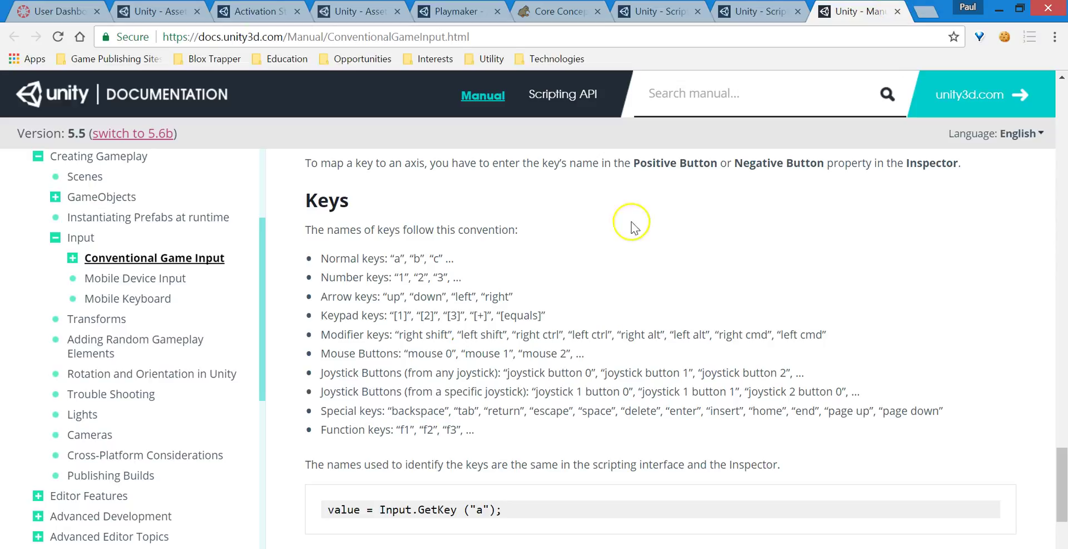
pyautogui.moveTo(374, 430); pyautogui.dragTo(531, 445)
pyautogui.click(534, 442)
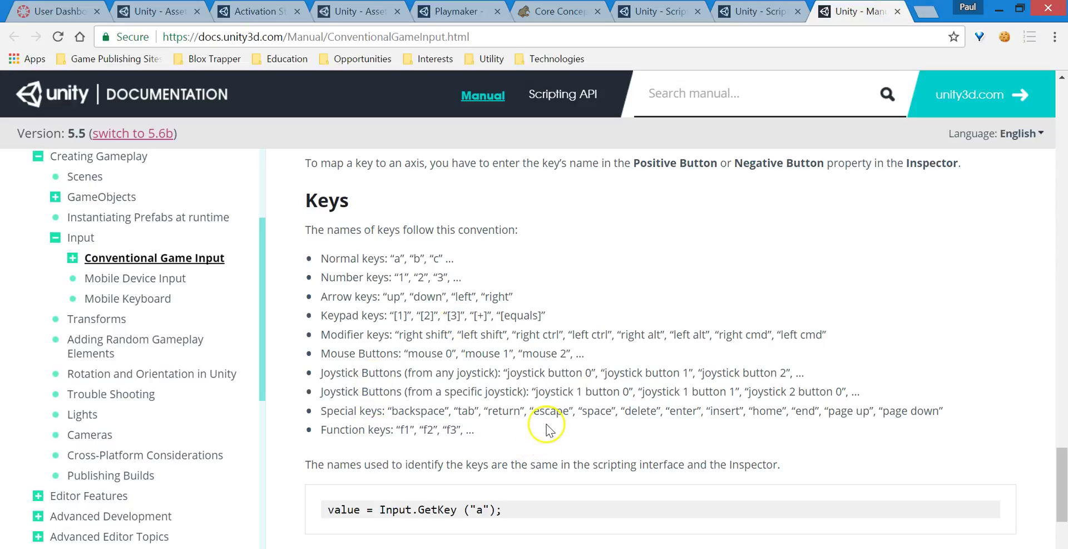
pyautogui.moveTo(602, 391); pyautogui.dragTo(350, 356)
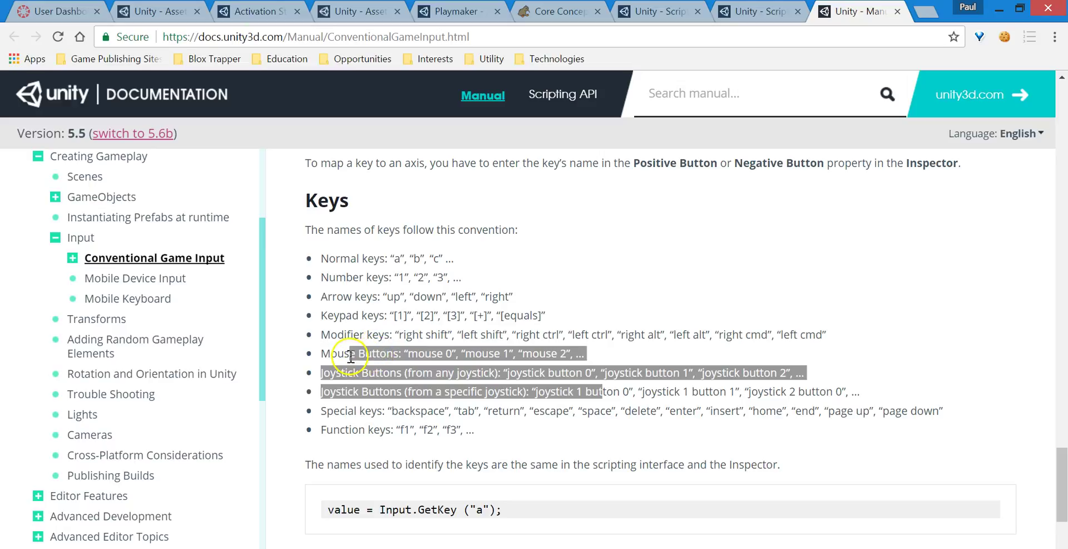
pyautogui.click(498, 422)
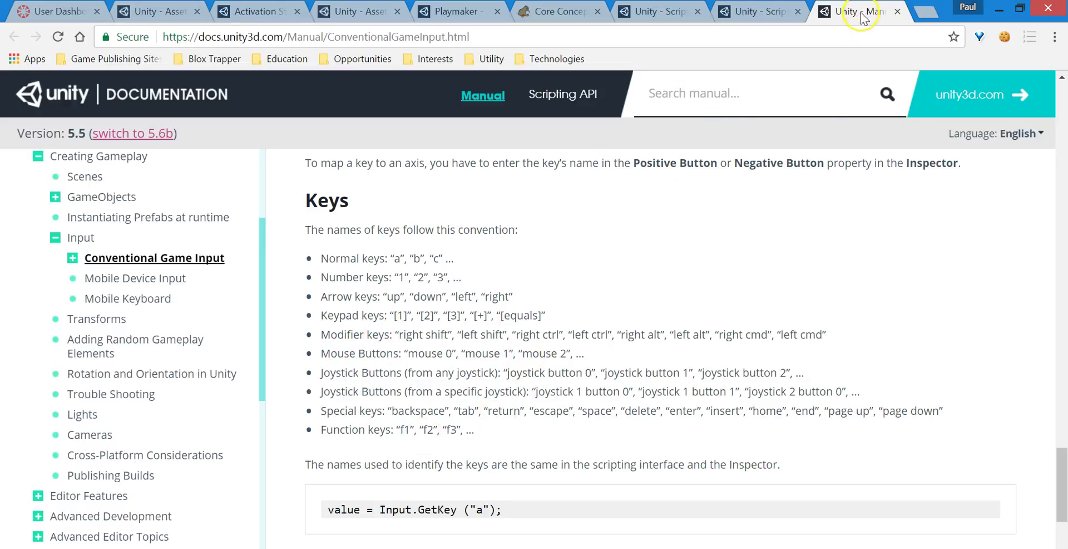
pyautogui.hotkey('alt', 'Tab')
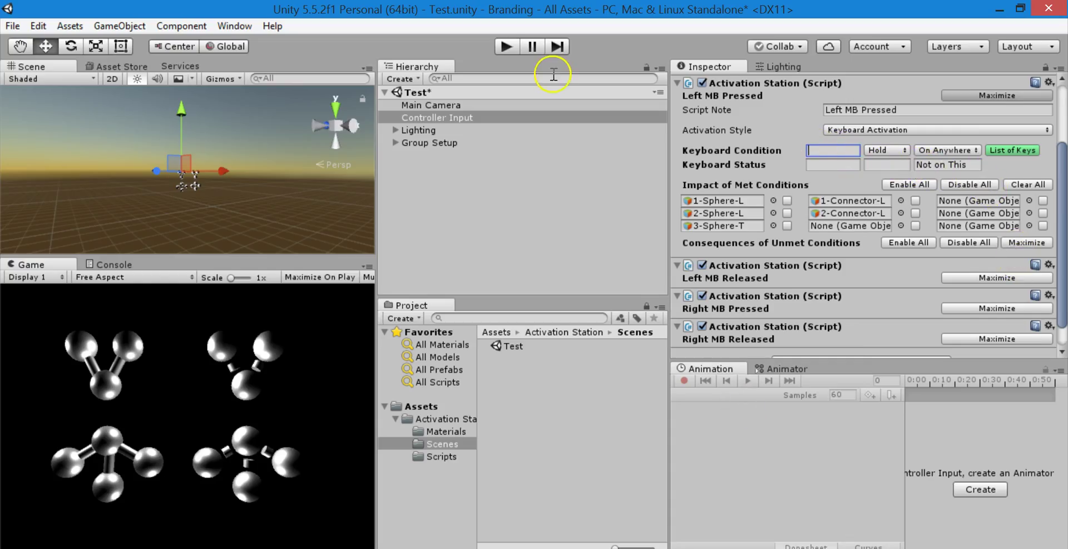
# - Run the scene, set Left MB Pressed's Keyboard Condition to left, test it with the left arrow, then stop Play mode
pyautogui.click(512, 44)
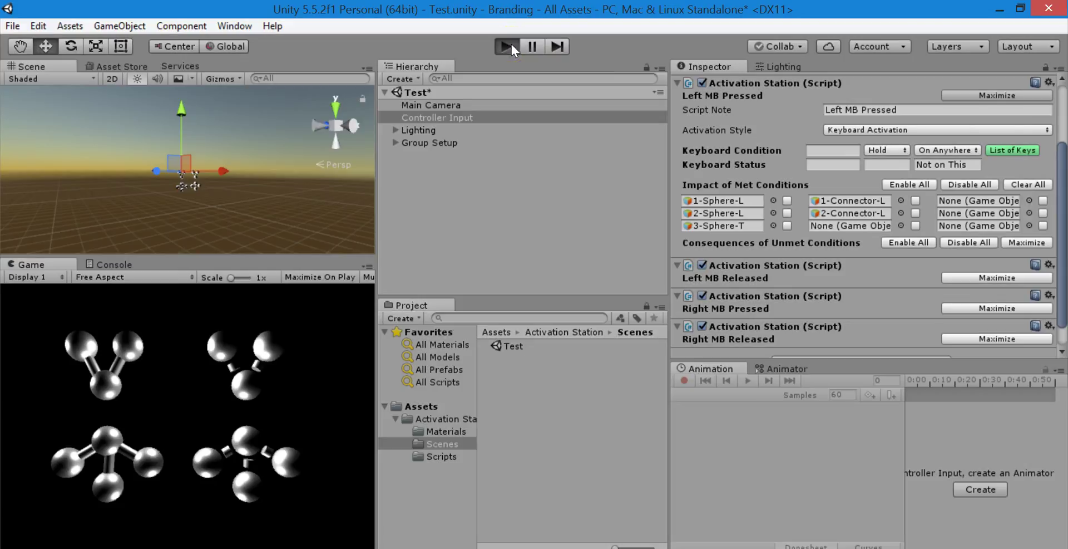
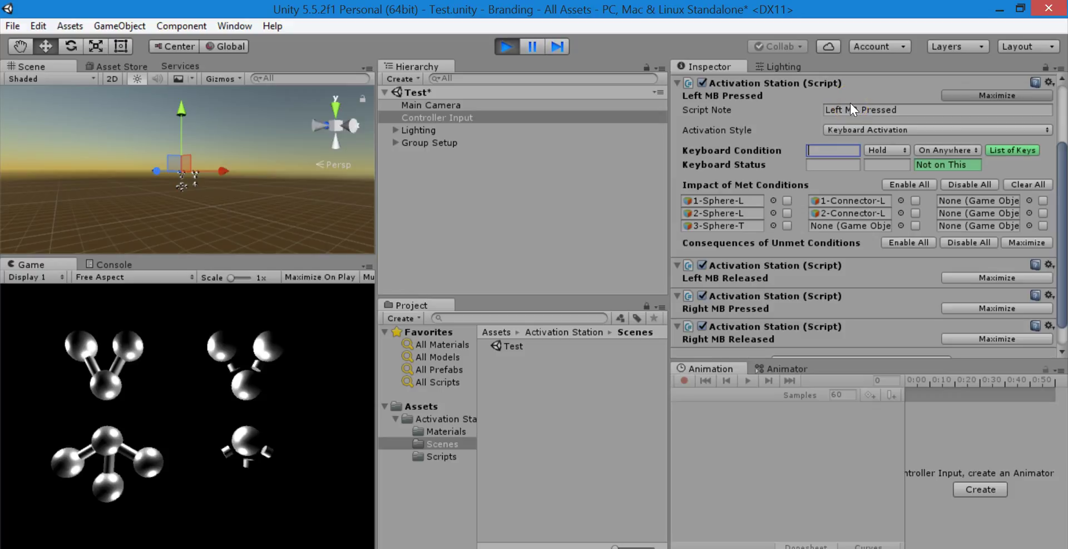
pyautogui.write('left')
pyautogui.click(822, 149)
pyautogui.press('Left')
pyautogui.press('Left')
pyautogui.press('Left')
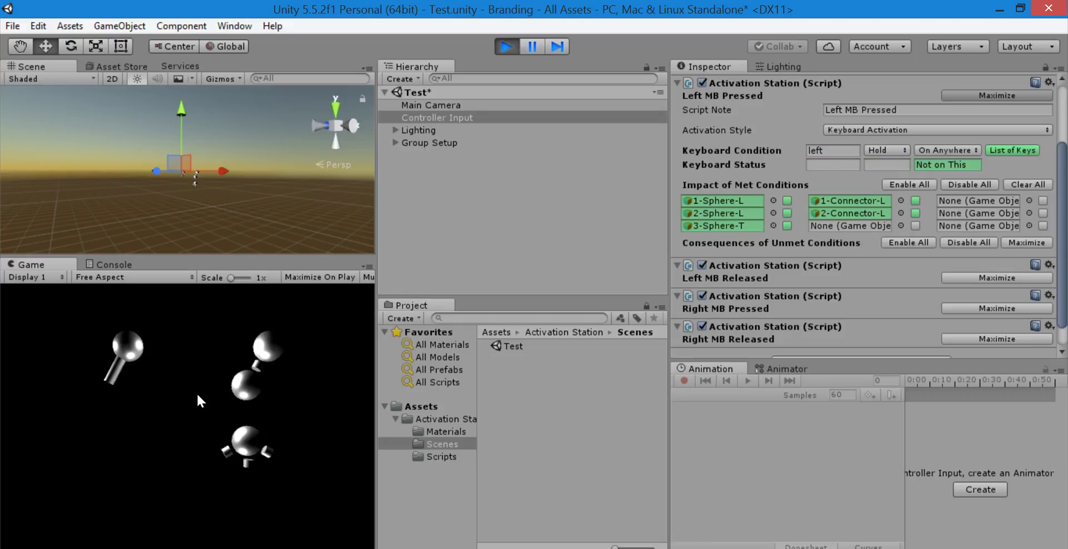
pyautogui.click(501, 46)
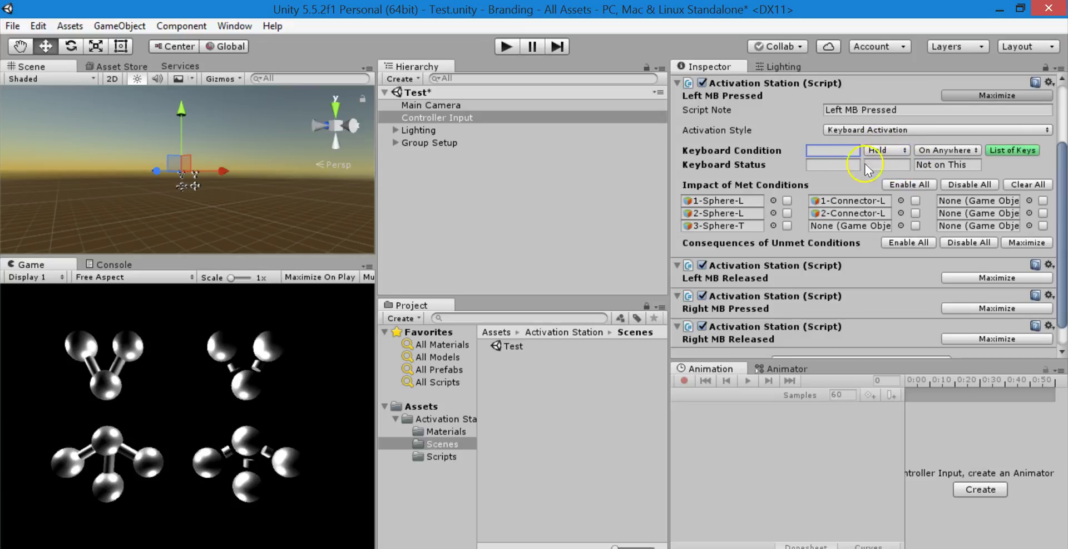
# - Expand the Left MB Released Activation Station and set its Activation Style to Keyboard Activation
pyautogui.click(996, 276)
pyautogui.scroll(-3, 958, 258)
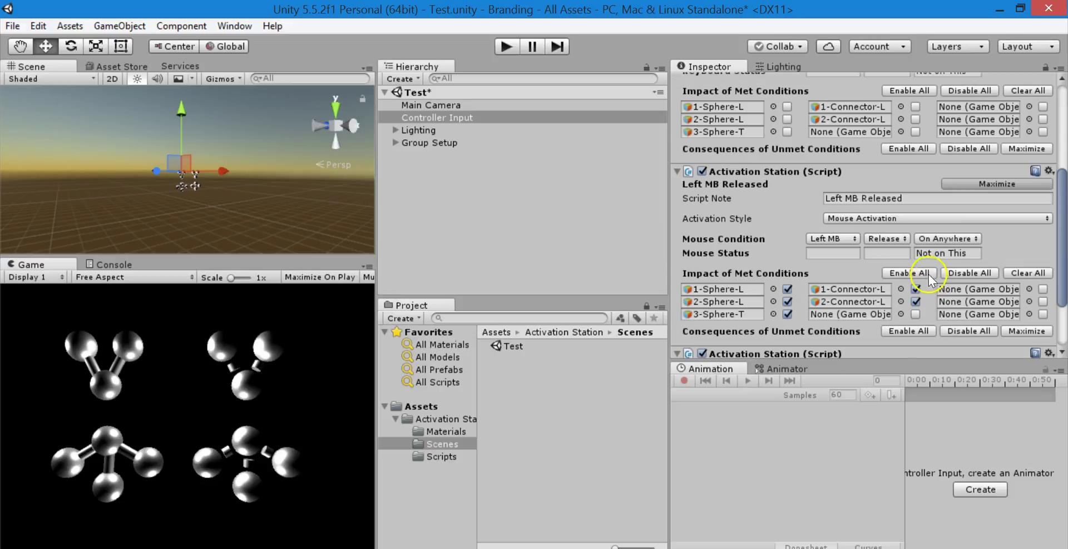
pyautogui.click(833, 238)
pyautogui.click(890, 218)
pyautogui.click(890, 218)
pyautogui.click(890, 325)
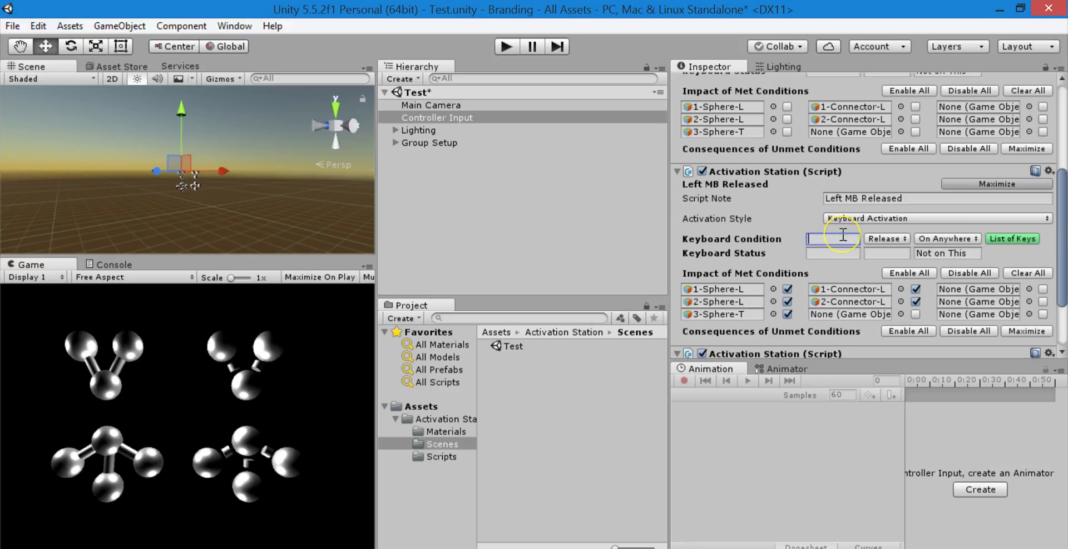
# - Collapse the Left MB Released and Left MB Pressed Activation Stations
pyautogui.click(997, 183)
pyautogui.scroll(3, 1007, 138)
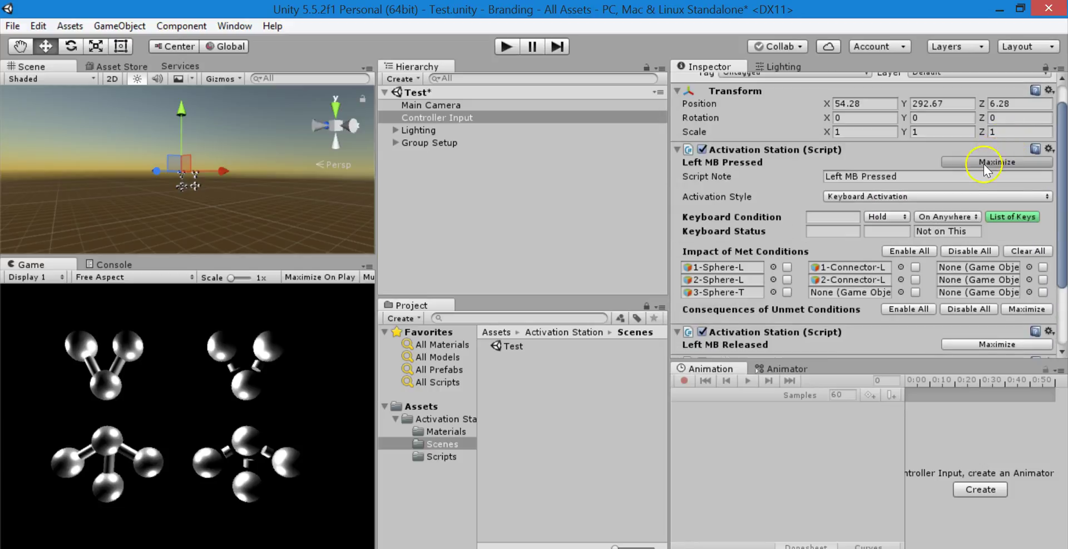
pyautogui.click(998, 161)
# - Set Right MB Pressed's Activation Style to Keyboard Activation, fill in its Keyboard Condition, and collapse the component
pyautogui.click(989, 252)
pyautogui.scroll(-3, 949, 270)
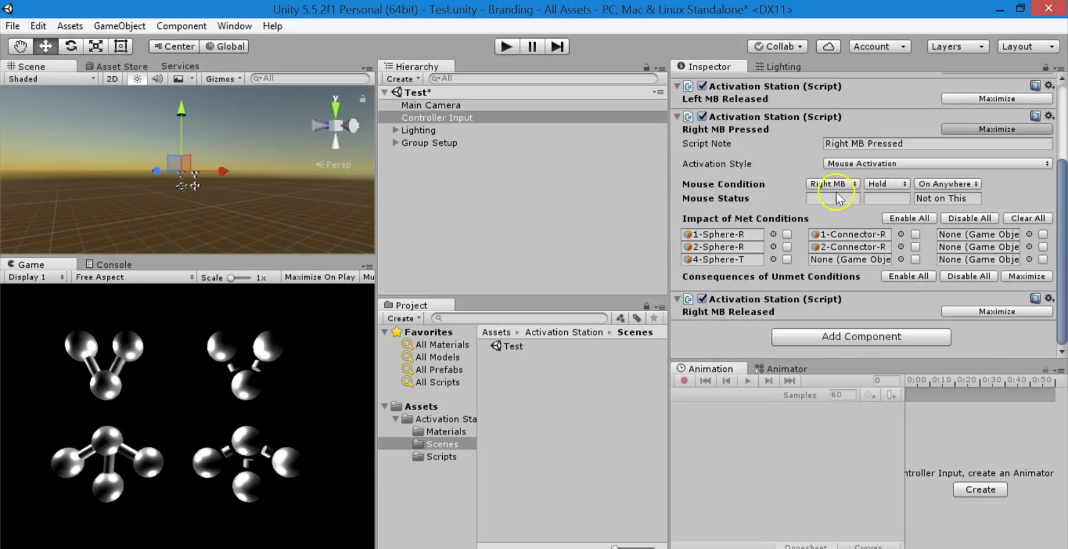
pyautogui.click(865, 164)
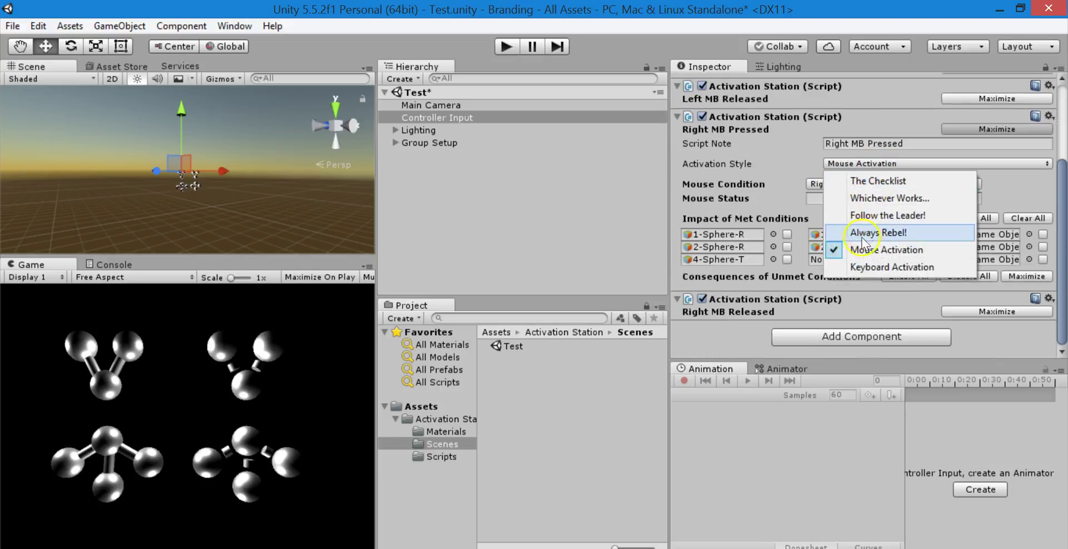
pyautogui.click(854, 268)
pyautogui.click(842, 185)
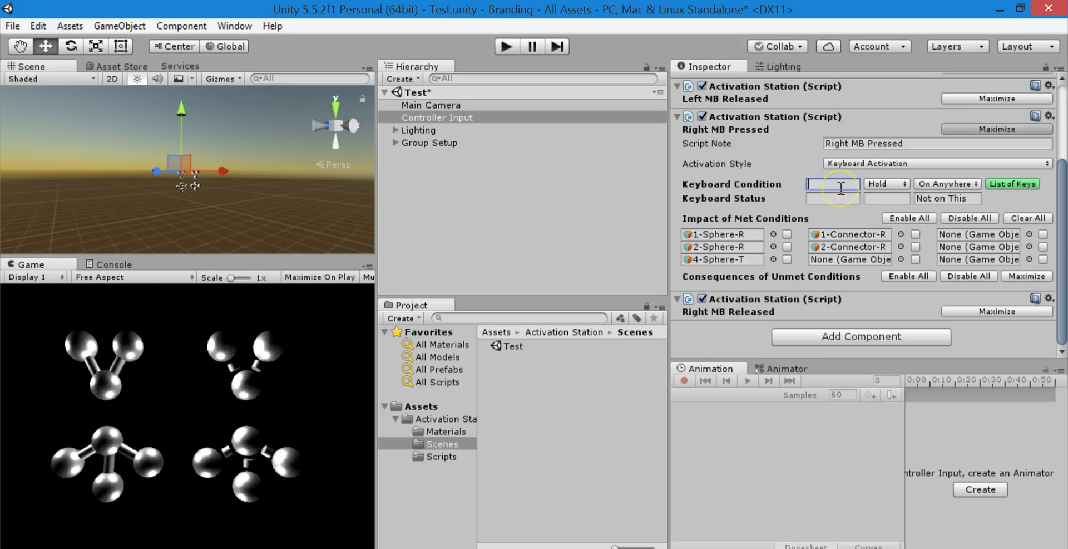
pyautogui.click(963, 128)
# - Expand Right MB Released, set its Activation Style to Keyboard Activation and its Keyboard Condition to right
pyautogui.click(969, 273)
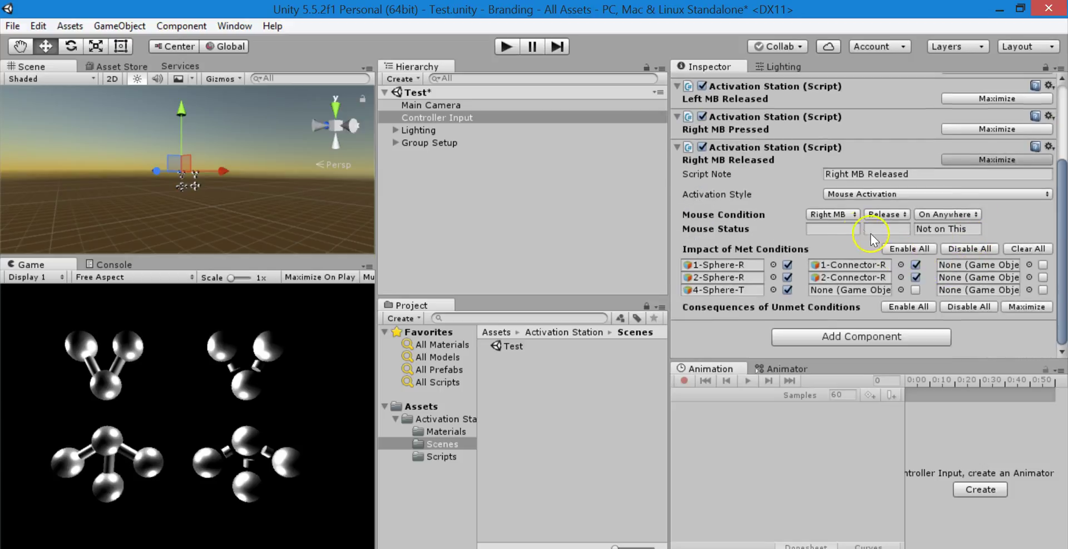
pyautogui.click(832, 214)
pyautogui.click(871, 193)
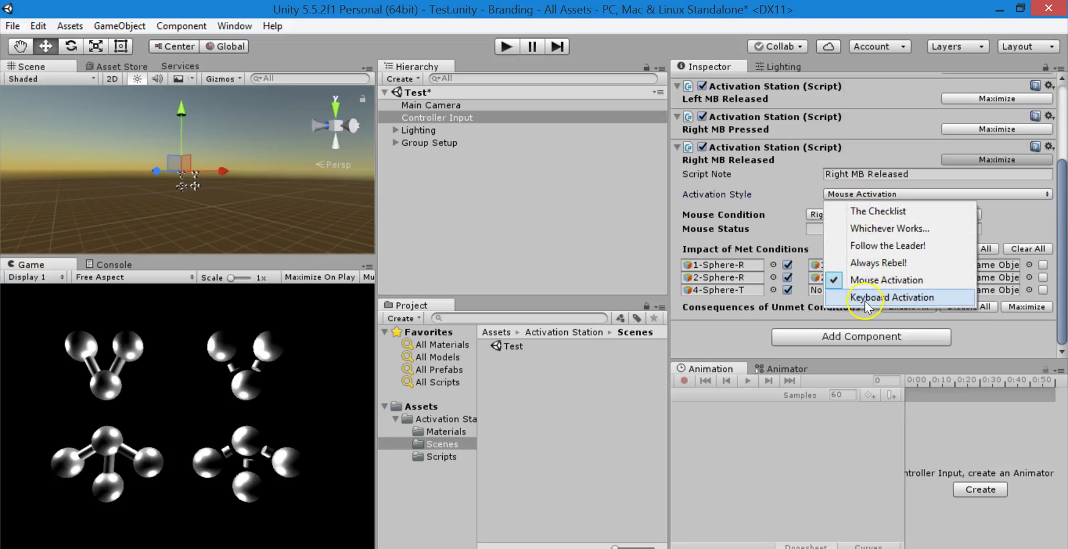
pyautogui.click(924, 297)
pyautogui.click(846, 216)
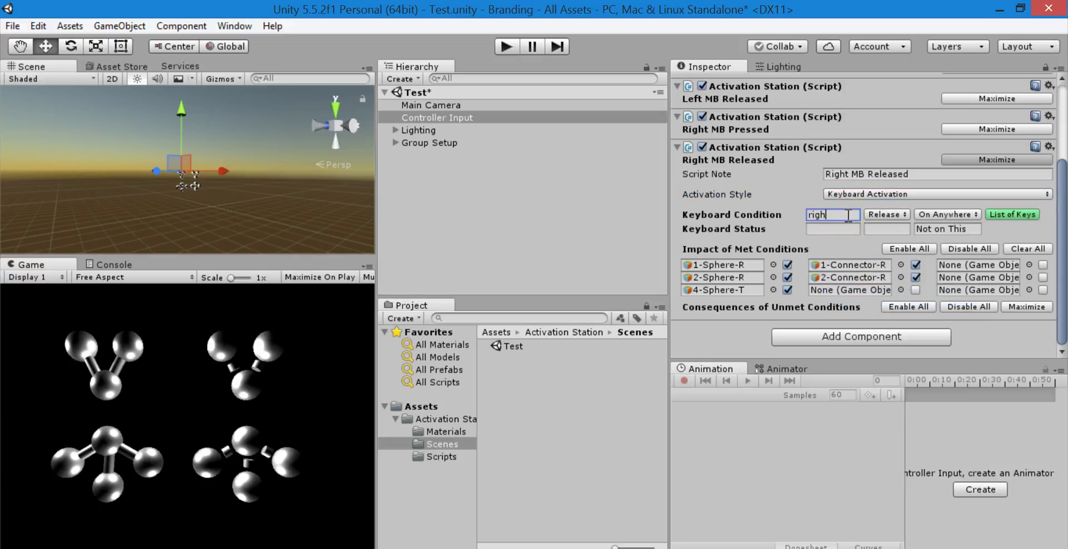
# - Run the scene, test the right arrow key, check Left MB Pressed's Keyboard Condition, and stop Play mode
pyautogui.click(505, 46)
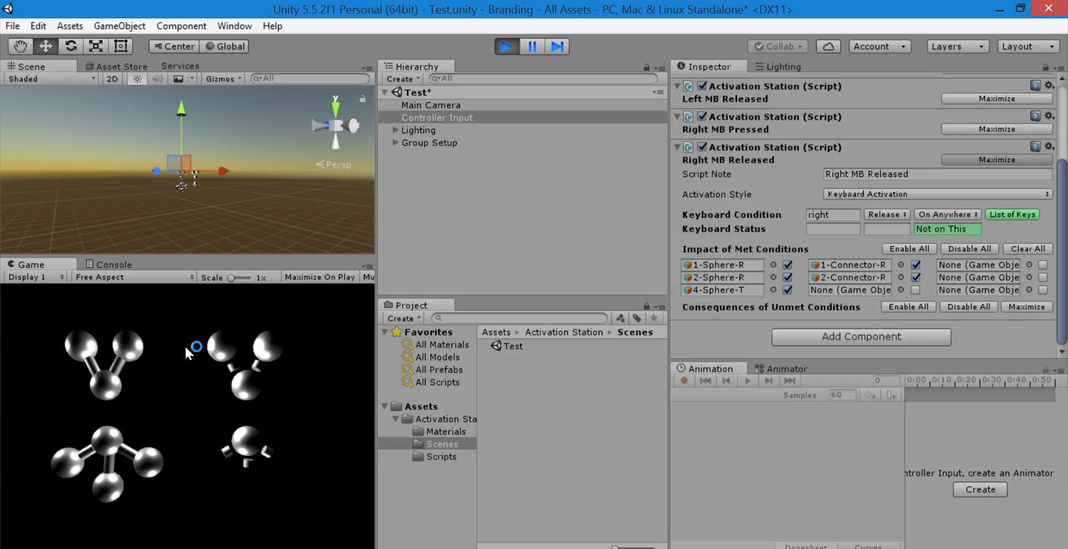
pyautogui.press('Right')
pyautogui.scroll(3, 990, 151)
pyautogui.click(968, 162)
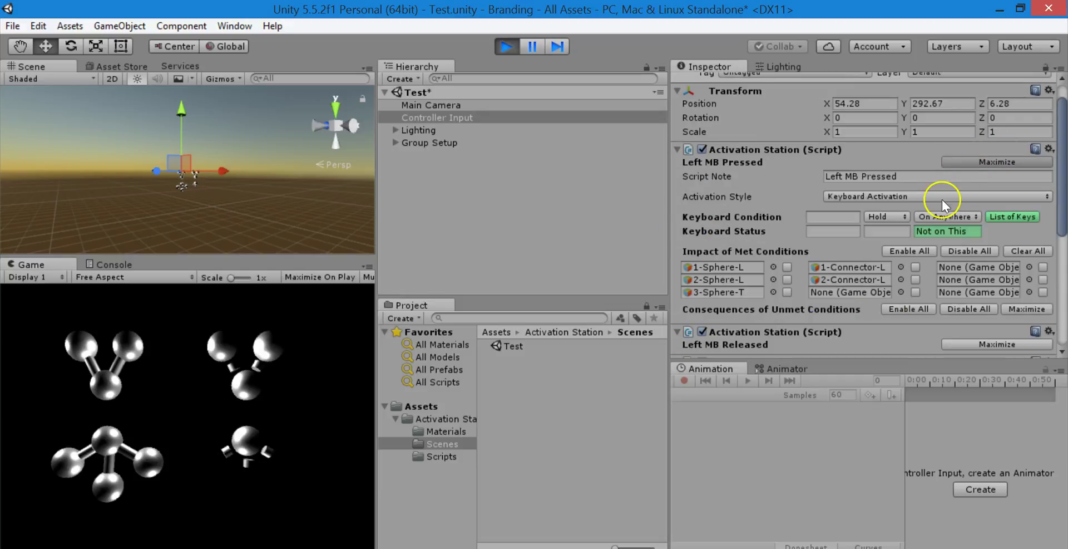
pyautogui.click(843, 217)
pyautogui.click(508, 48)
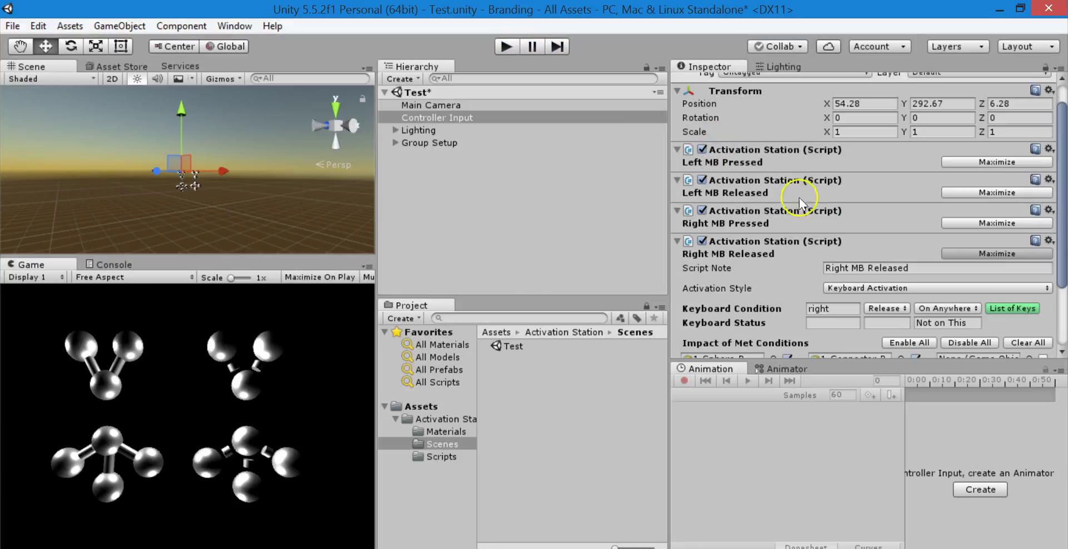
# - Set Left MB Pressed's Keyboard Condition to left, and leave it and Left MB Released collapsed
pyautogui.click(988, 162)
pyautogui.click(843, 217)
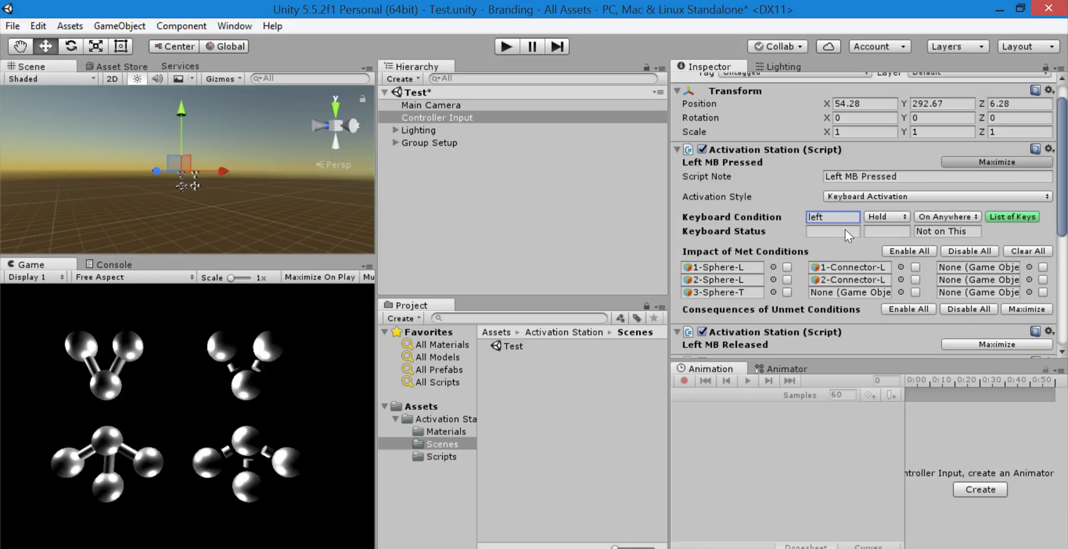
pyautogui.click(996, 162)
pyautogui.click(984, 192)
pyautogui.click(983, 193)
# - Run the scene, test the left and right arrow keys repeatedly on the molecule groups, and stop Play mode
pyautogui.click(505, 47)
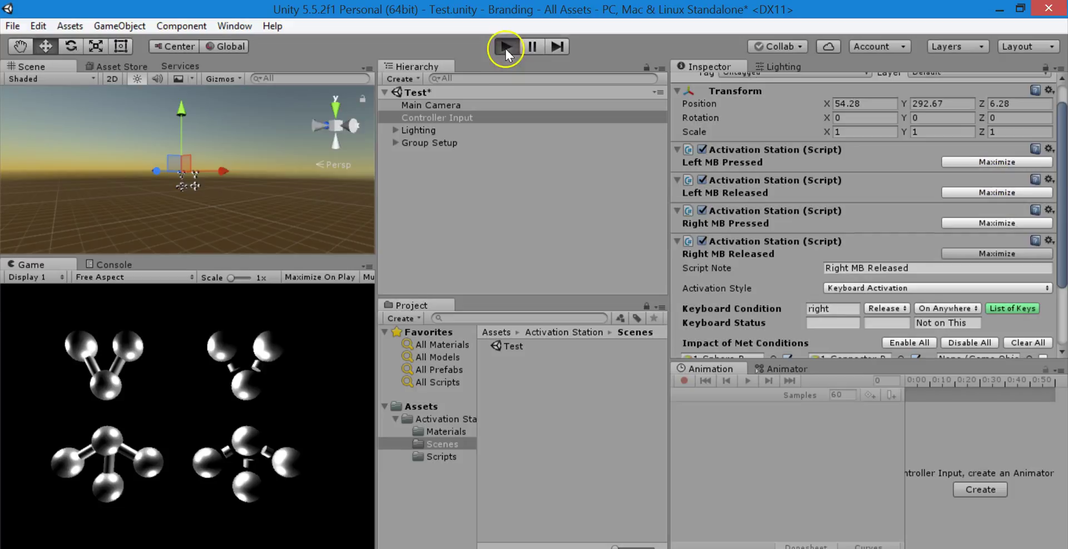
pyautogui.click(143, 361)
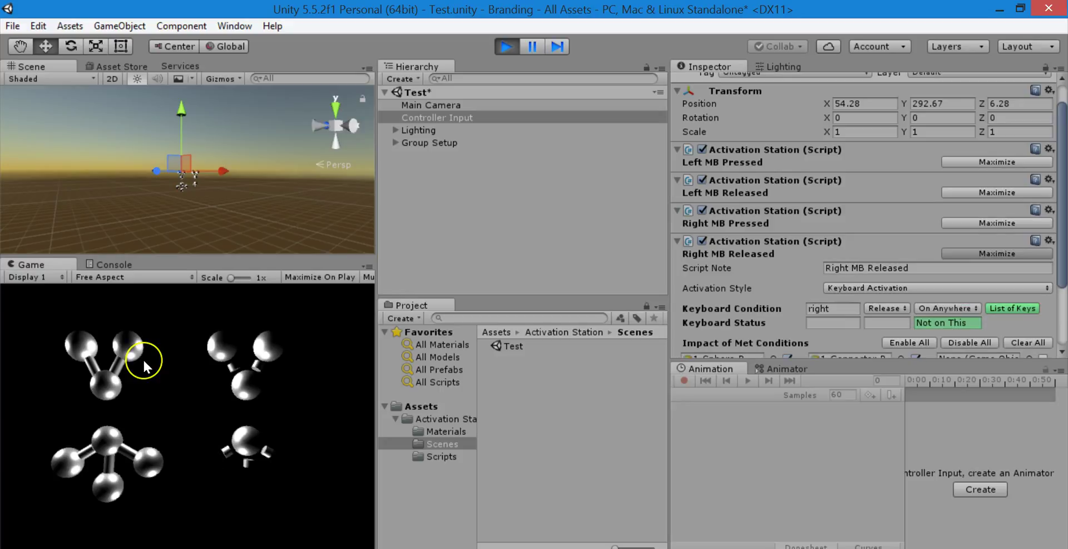
pyautogui.press('Left')
pyautogui.press('Right')
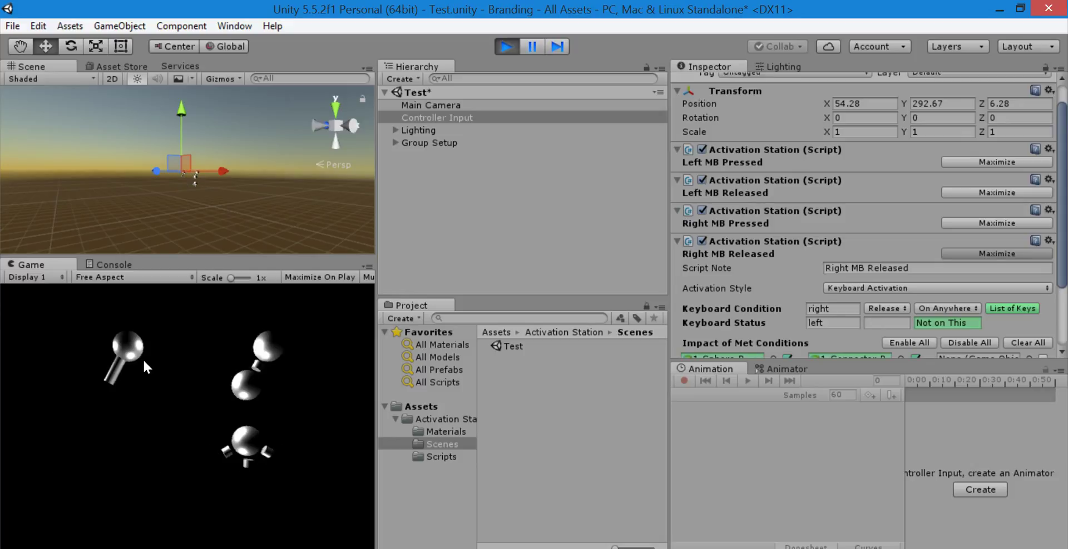
pyautogui.press('Left')
pyautogui.press('Right')
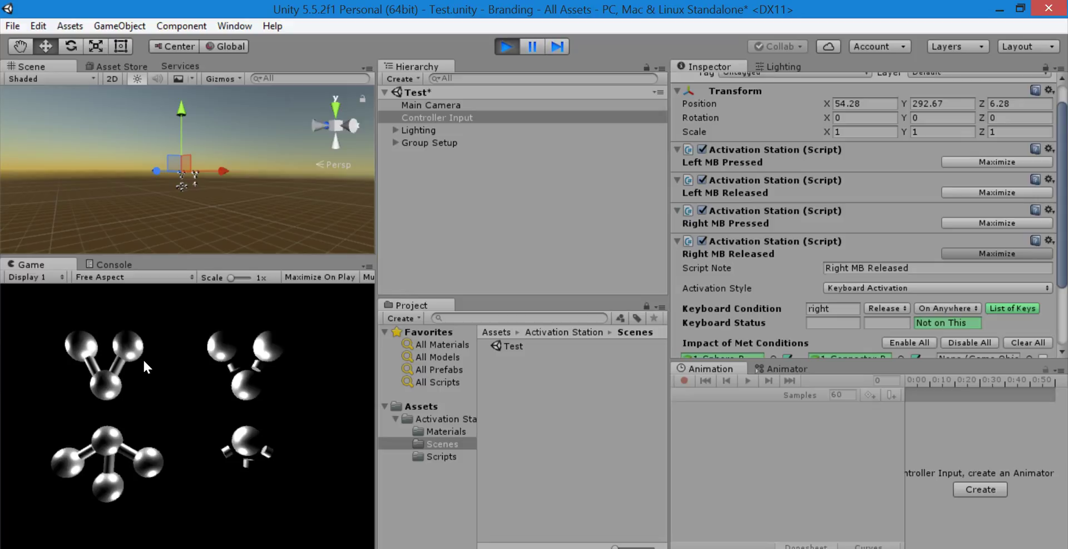
pyautogui.click(507, 46)
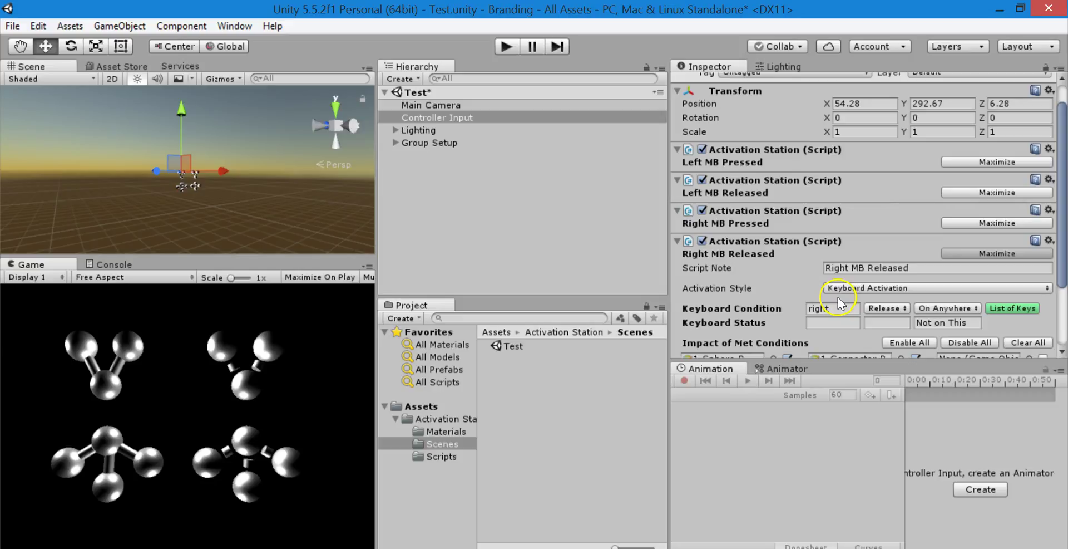
# - Review Right MB Released's Activation Style options and its Keyboard Condition without changing them
pyautogui.scroll(-3, 838, 298)
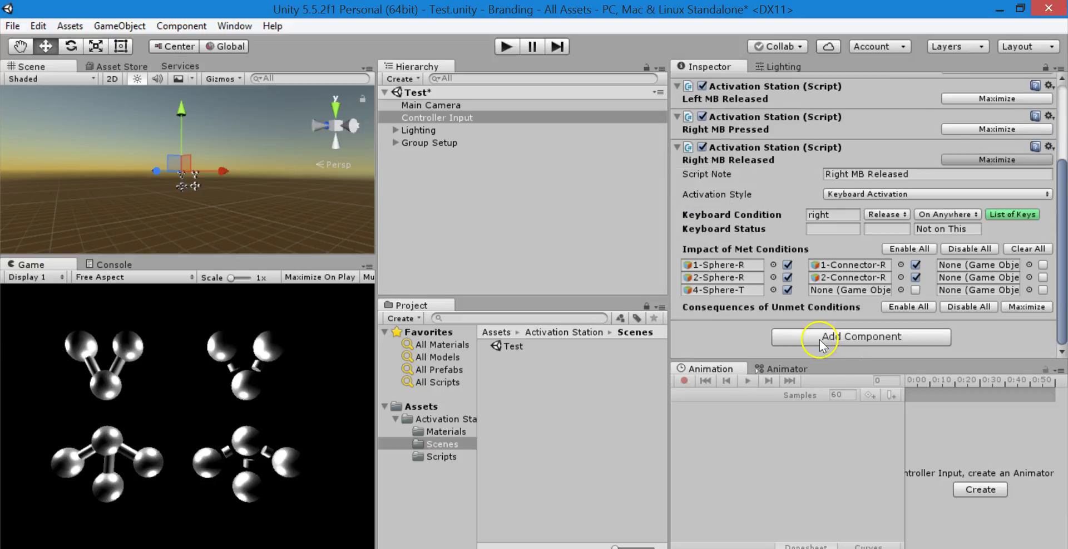
pyautogui.click(867, 197)
pyautogui.press('Escape')
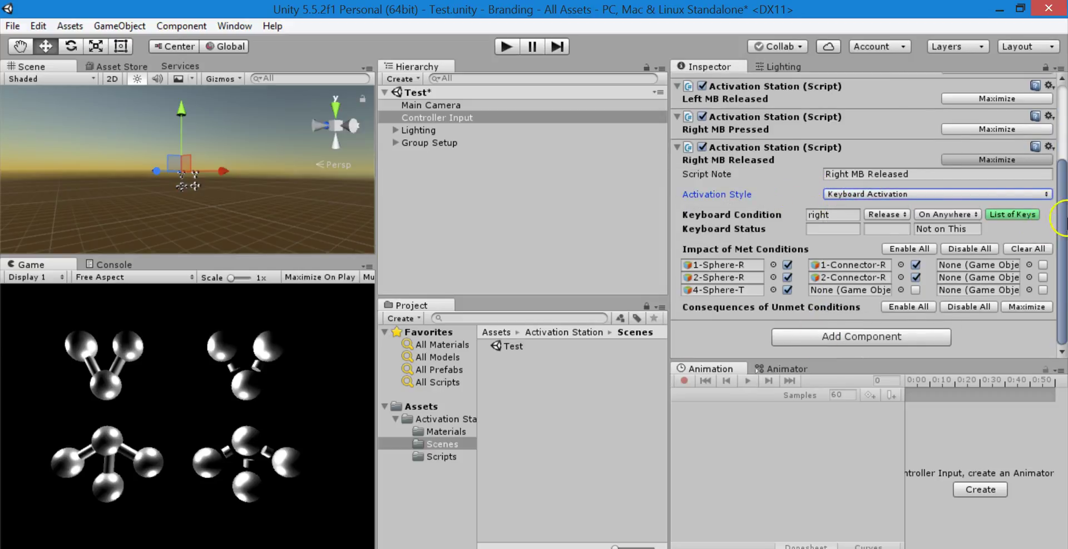
pyautogui.click(833, 215)
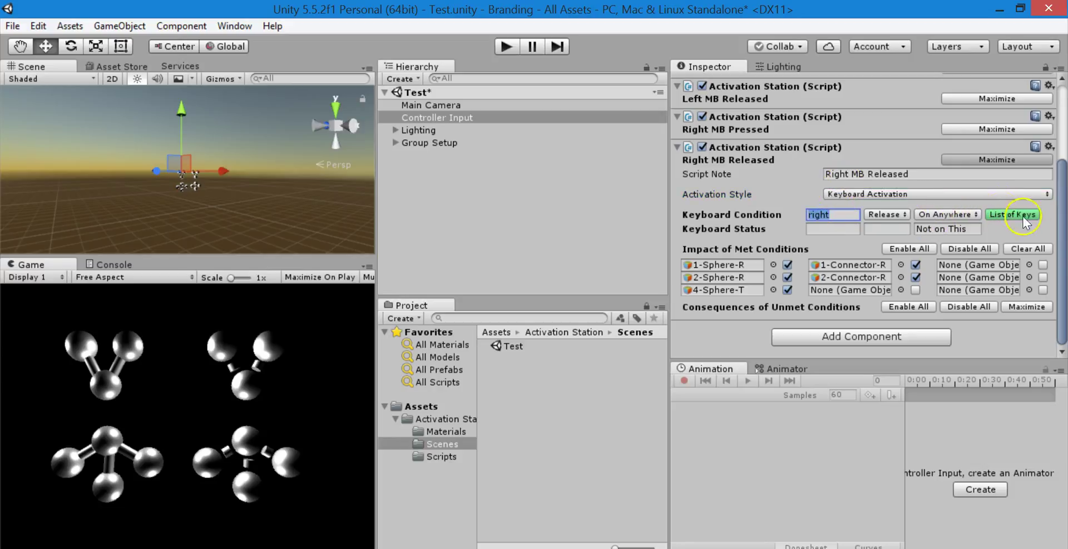
pyautogui.click(831, 215)
# - Run the scene once more to check the Game view, and stop Play mode
pyautogui.click(507, 46)
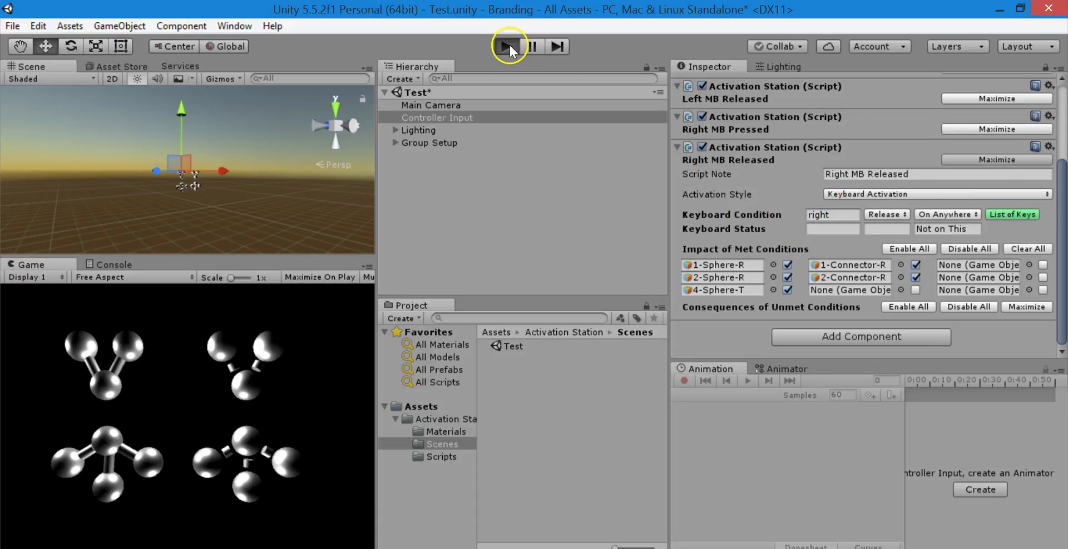
pyautogui.rightClick(211, 389)
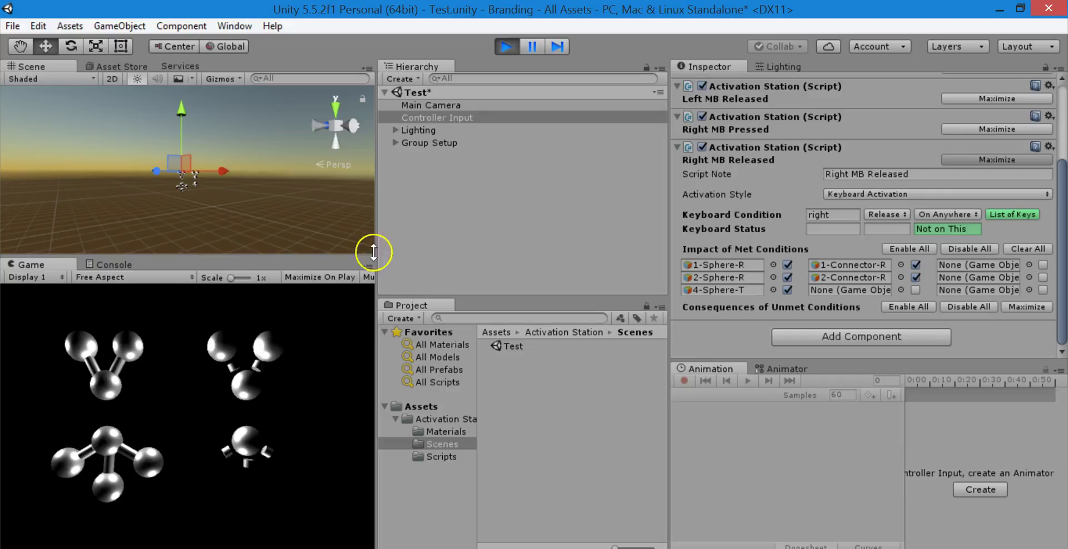
pyautogui.click(500, 48)
# - Collapse the Right MB Released Activation Station
pyautogui.scroll(3, 945, 212)
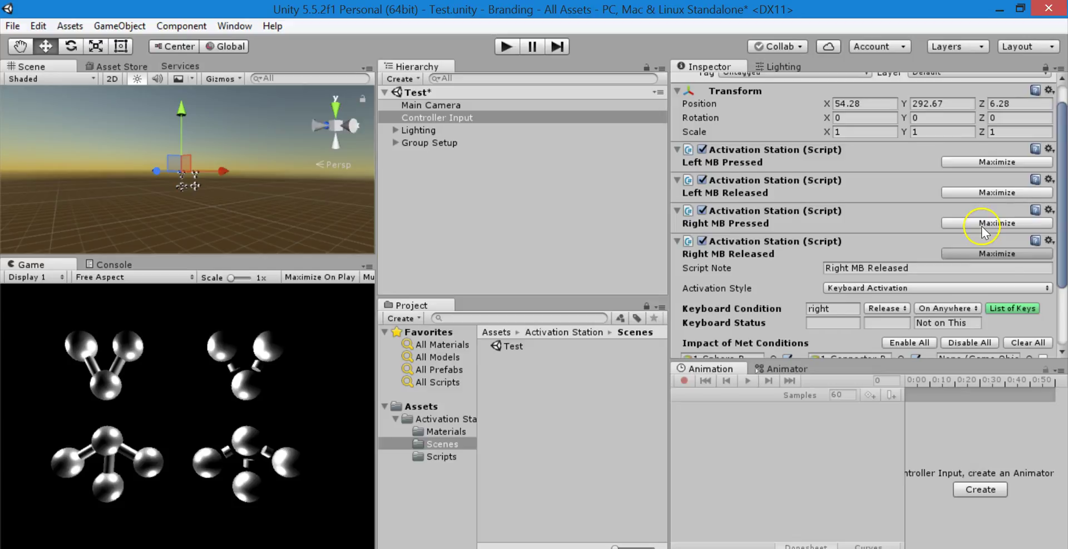
pyautogui.scroll(1, 982, 230)
pyautogui.click(971, 282)
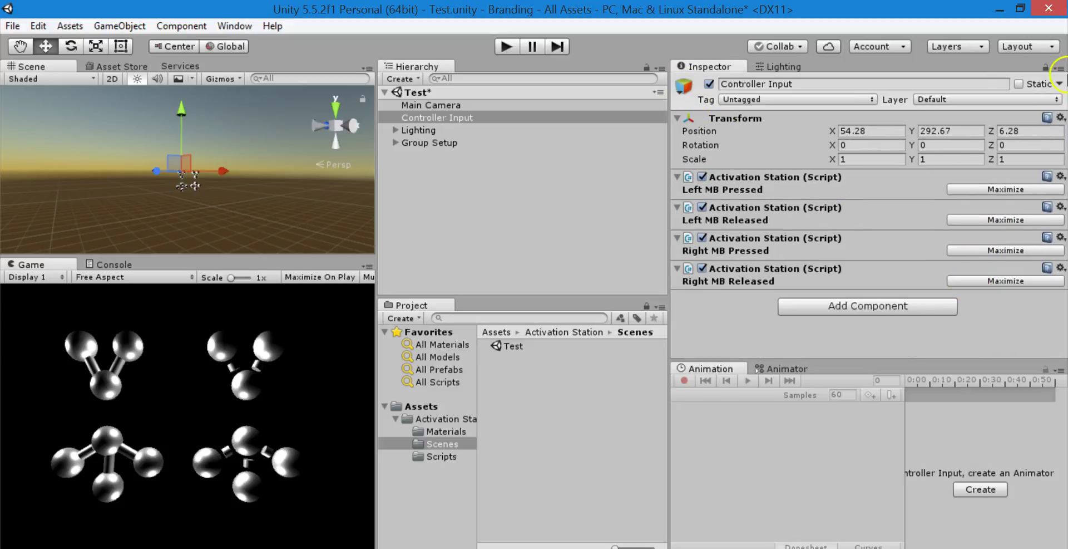
# - Inspect Main Camera, Lighting and Group Setup, and look up the ActivationStation script in the Scripts folder
pyautogui.click(412, 195)
pyautogui.click(464, 105)
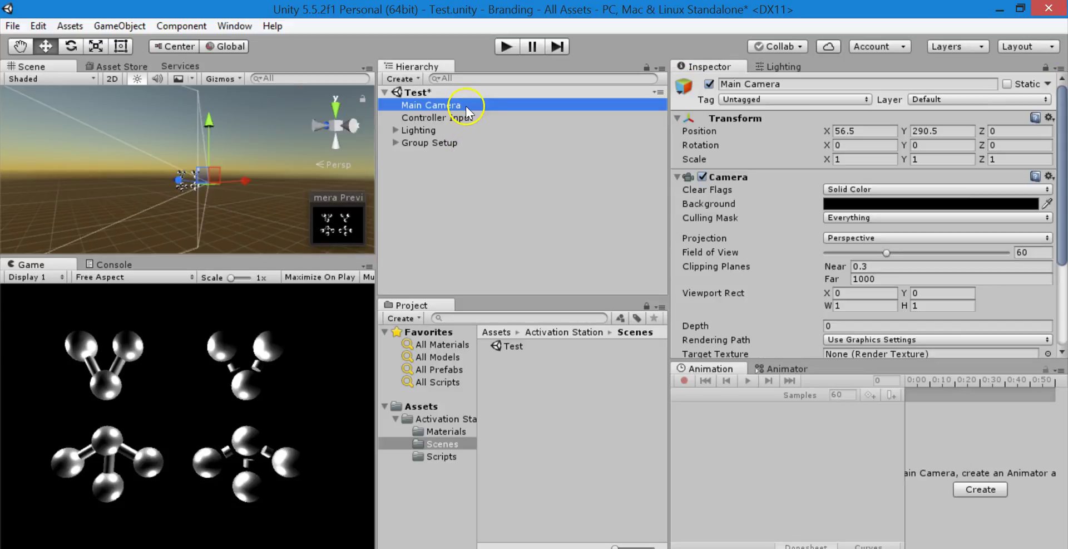
pyautogui.scroll(-3, 811, 270)
pyautogui.click(436, 455)
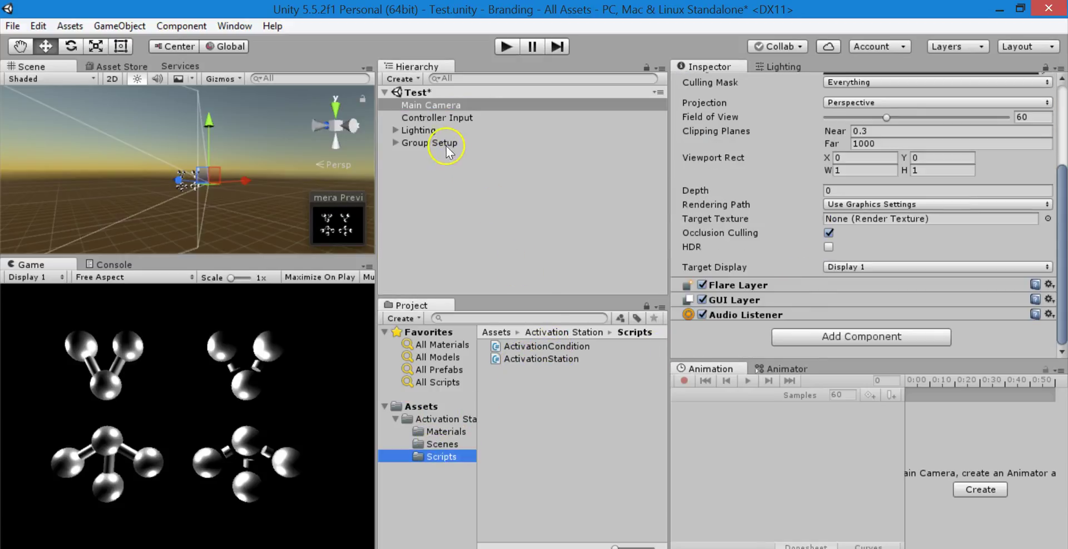
pyautogui.click(436, 131)
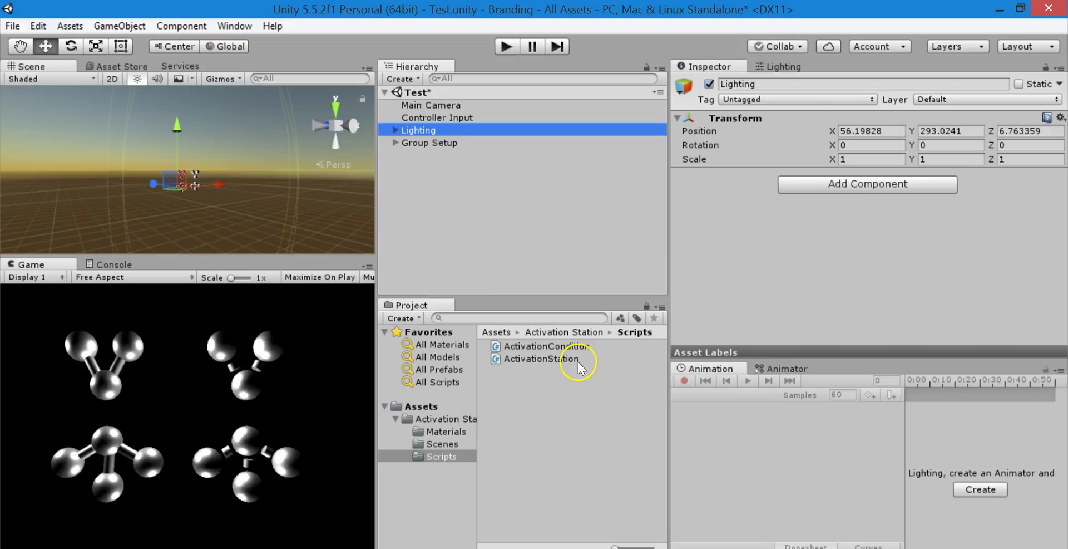
pyautogui.click(573, 361)
pyautogui.click(429, 142)
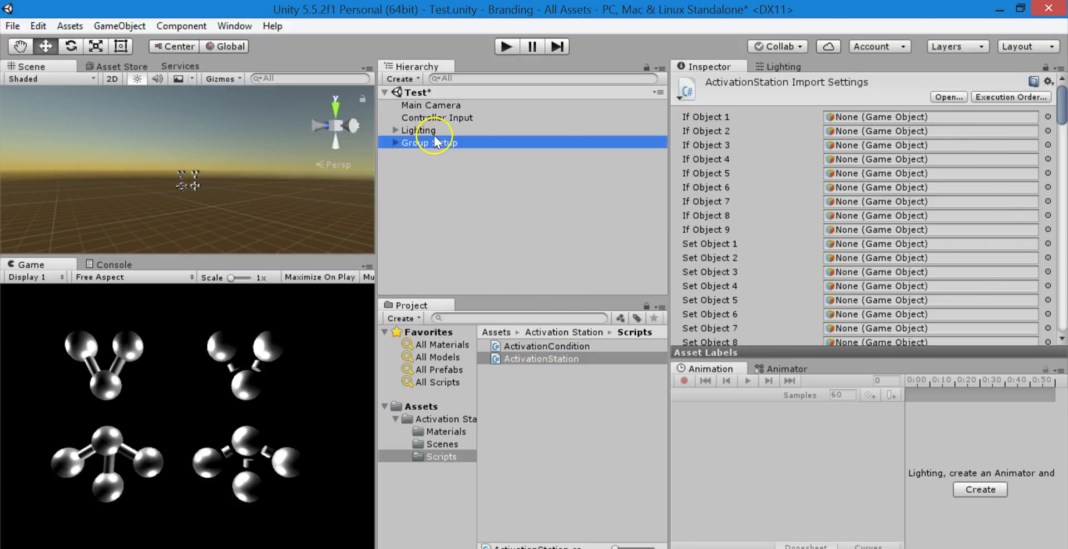
# - Create an empty GameObject at the root of the scene and attach the ActivationStation script to it
pyautogui.click(448, 202)
pyautogui.rightClick(448, 202)
pyautogui.click(495, 396)
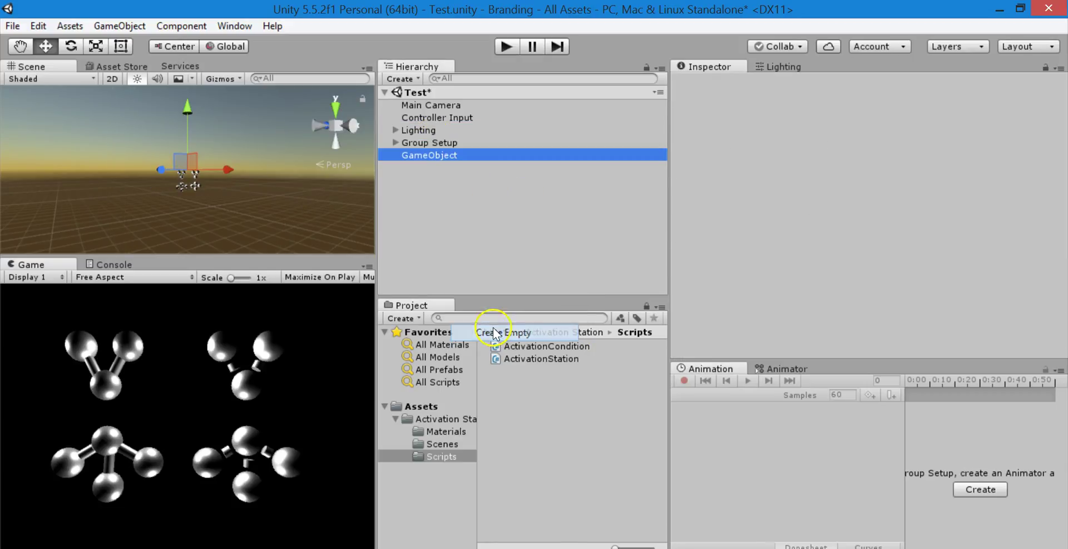
pyautogui.moveTo(559, 358); pyautogui.dragTo(746, 259)
# - Add a second Activation Station script component to GameObject from the Scripts component category
pyautogui.scroll(-3, 771, 212)
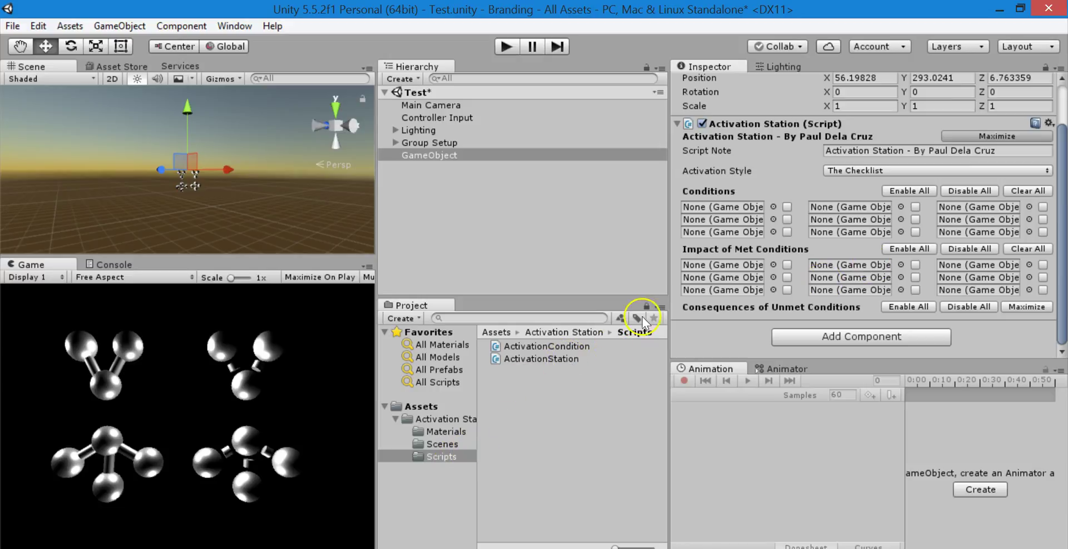
pyautogui.click(801, 336)
pyautogui.scroll(-2, 819, 238)
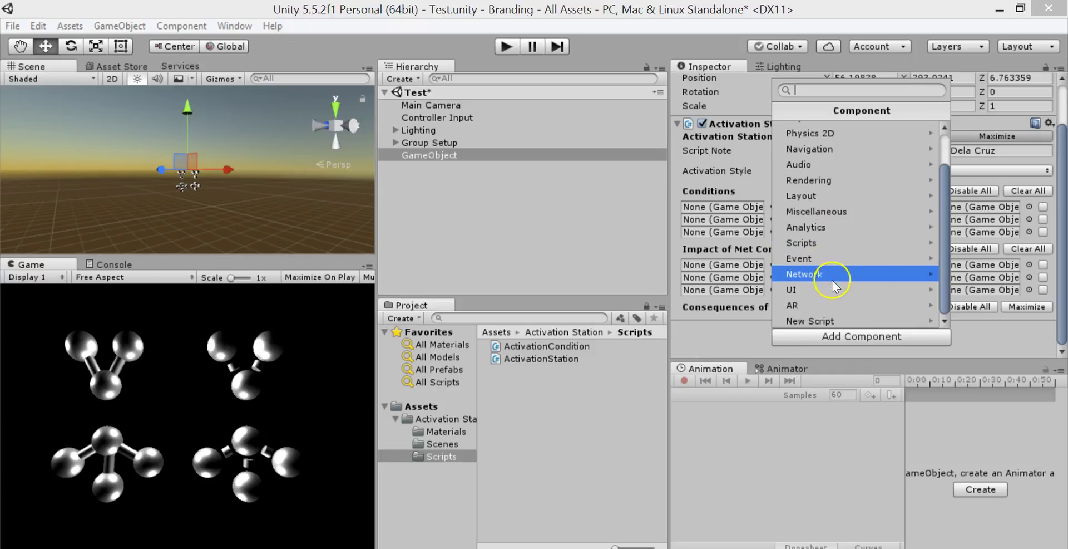
pyautogui.click(835, 244)
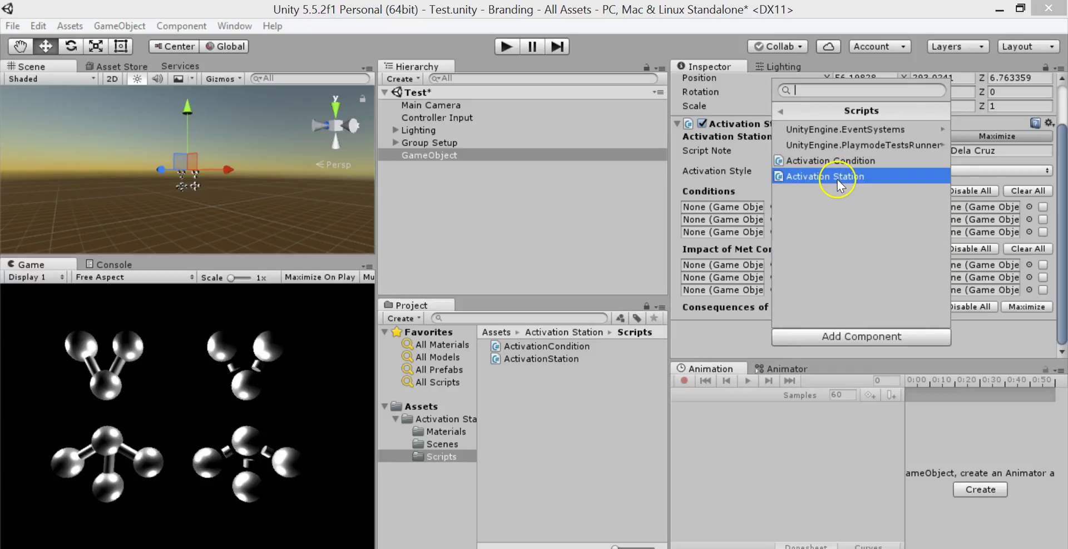
pyautogui.click(840, 176)
pyautogui.scroll(-3, 872, 236)
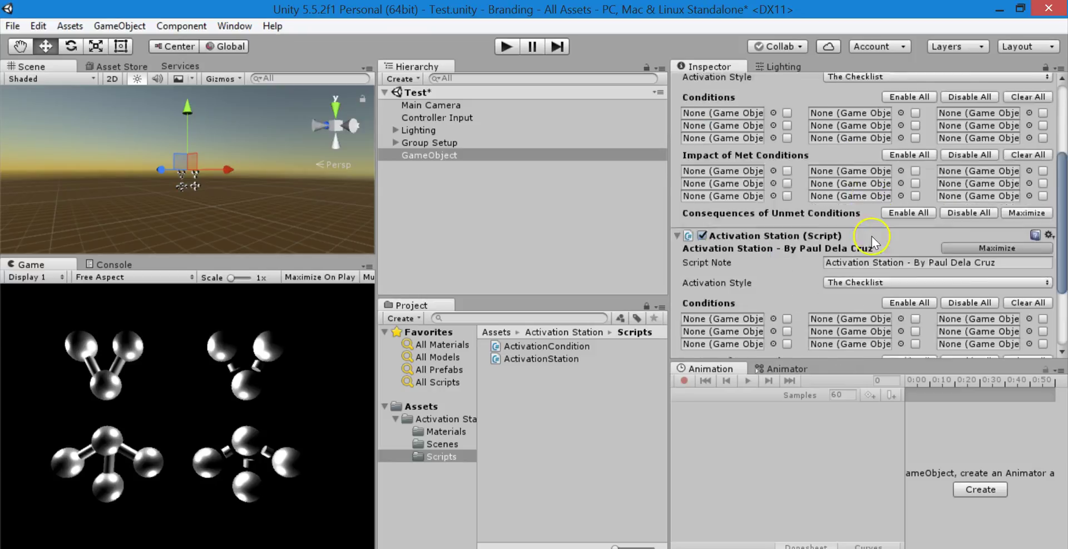
pyautogui.scroll(-1, 873, 236)
pyautogui.scroll(2, 882, 184)
pyautogui.moveTo(479, 153); pyautogui.dragTo(729, 160)
pyautogui.moveTo(537, 167); pyautogui.dragTo(854, 164)
pyautogui.click(1010, 146)
# - Remove both Activation Station components from GameObject
pyautogui.scroll(2, 1042, 96)
pyautogui.click(1049, 123)
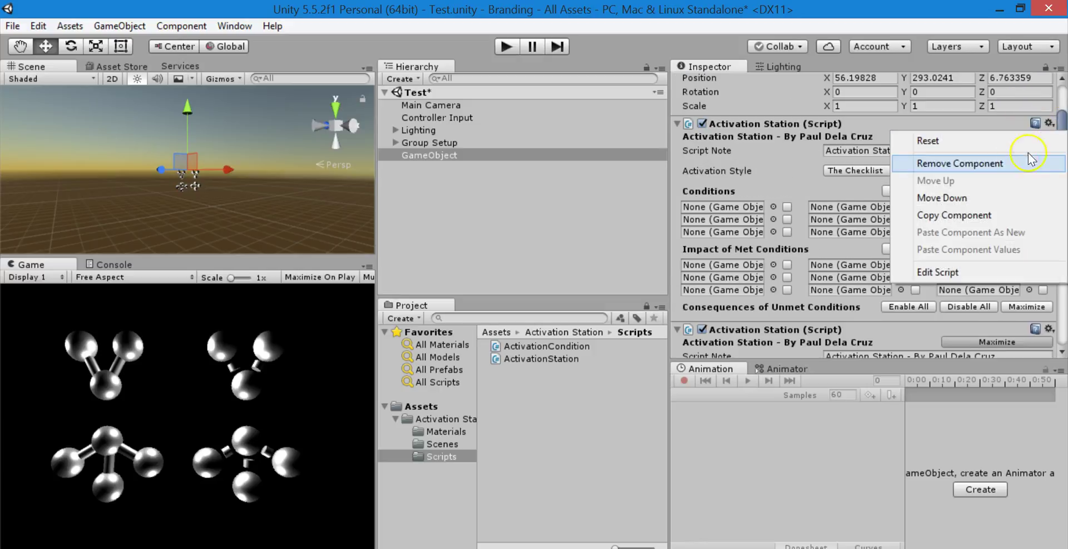
pyautogui.click(1029, 162)
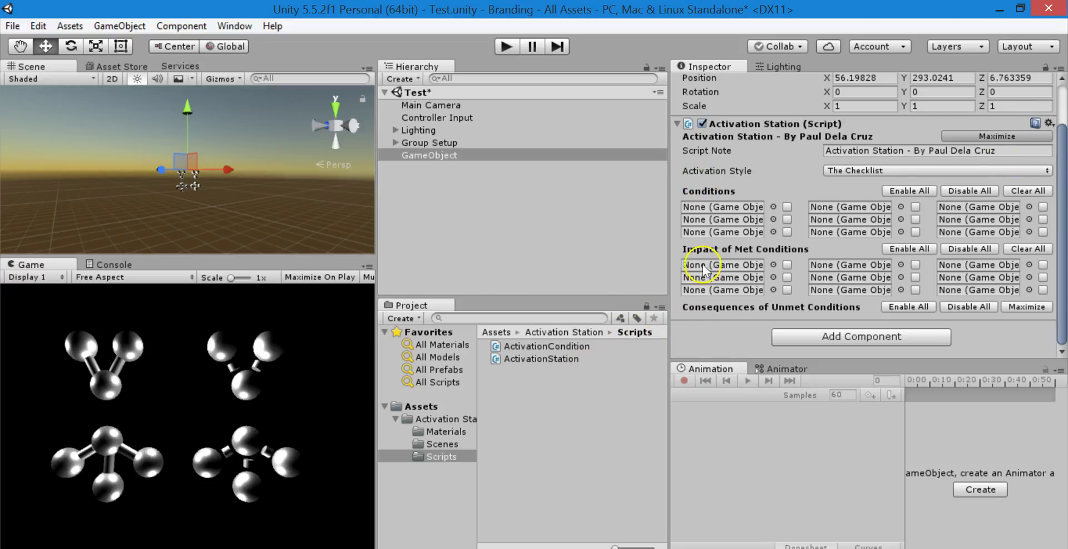
pyautogui.click(1049, 123)
pyautogui.click(1023, 163)
# - Look over Lighting and Group Setup in the scene, and return to the Controller Input object
pyautogui.click(411, 131)
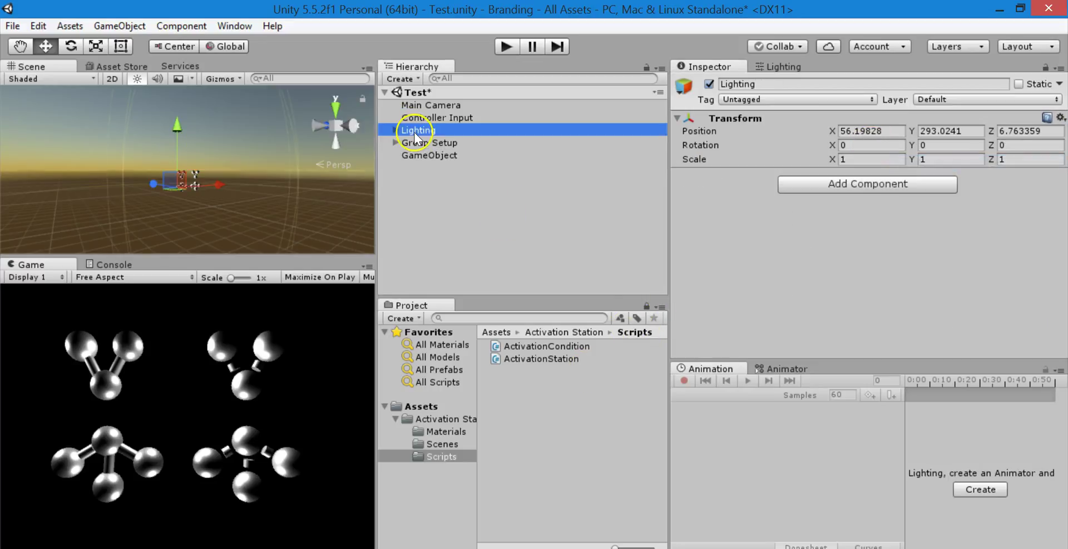
pyautogui.click(395, 142)
pyautogui.click(396, 143)
pyautogui.click(422, 120)
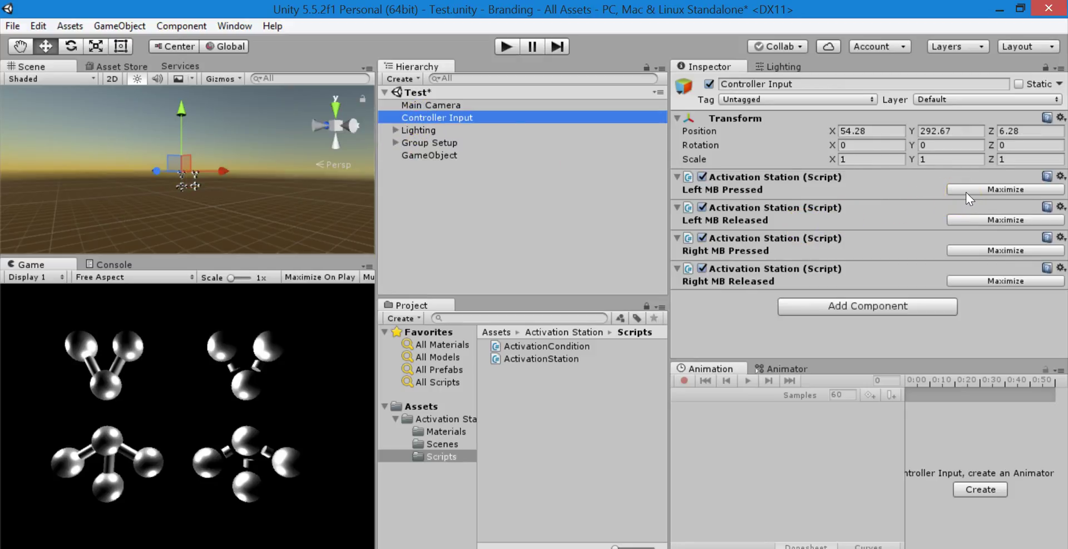
# - Expand the Left MB Pressed station and attach the ActivationCondition script to Controller Input
pyautogui.click(965, 192)
pyautogui.click(960, 192)
pyautogui.click(977, 189)
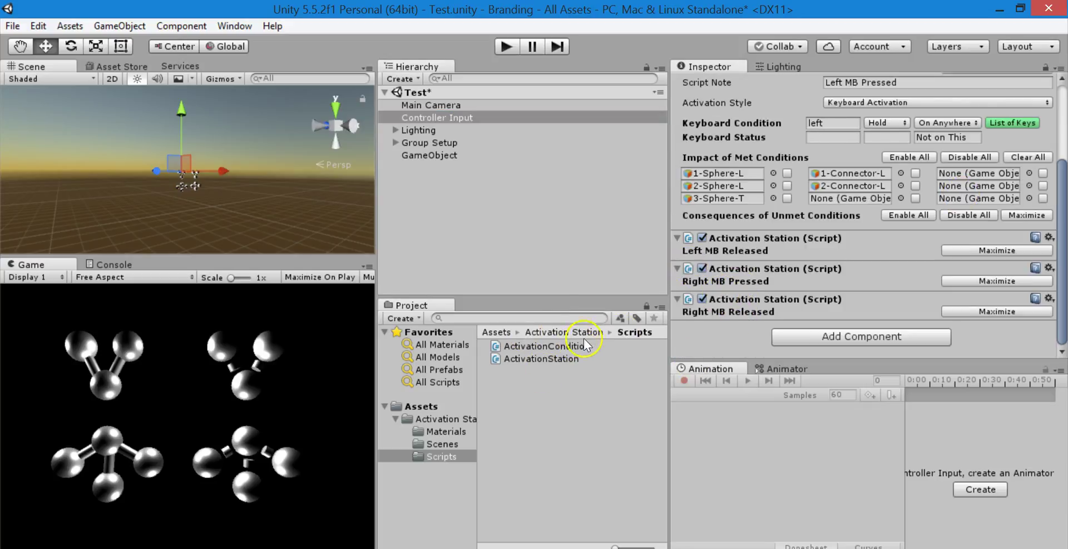
pyautogui.moveTo(580, 348); pyautogui.dragTo(712, 347)
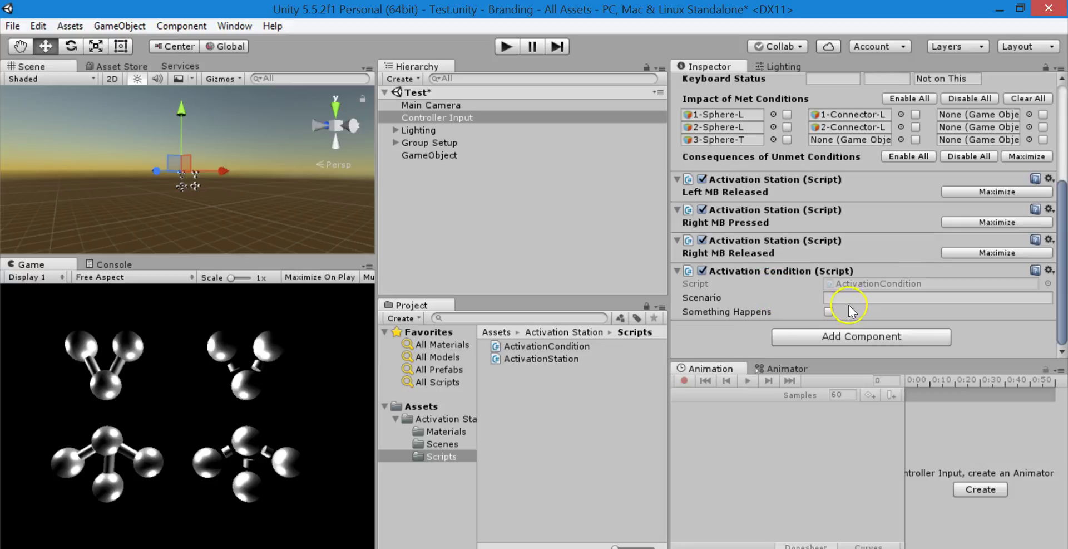
pyautogui.click(887, 297)
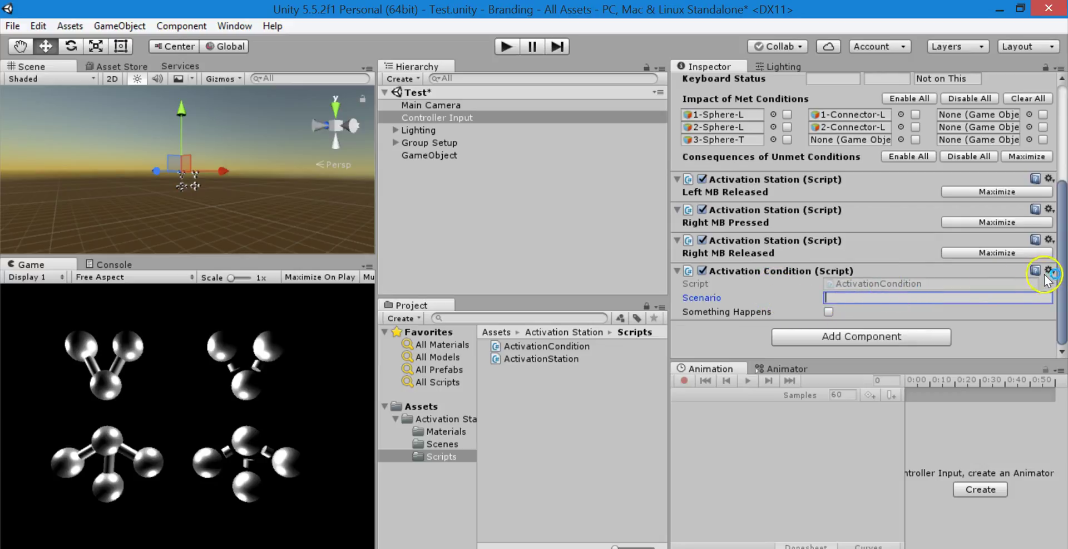
# - Remove the Activation Condition component from Controller Input
pyautogui.click(1050, 270)
pyautogui.click(806, 299)
pyautogui.click(1050, 270)
pyautogui.click(897, 309)
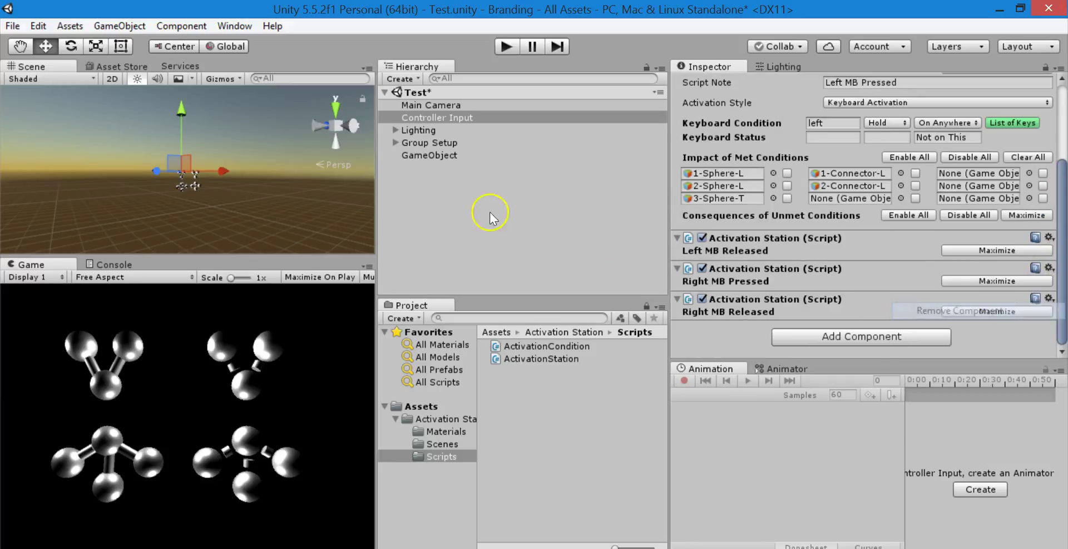
# - Attach both the ActivationStation and ActivationCondition scripts to GameObject
pyautogui.click(490, 211)
pyautogui.click(445, 155)
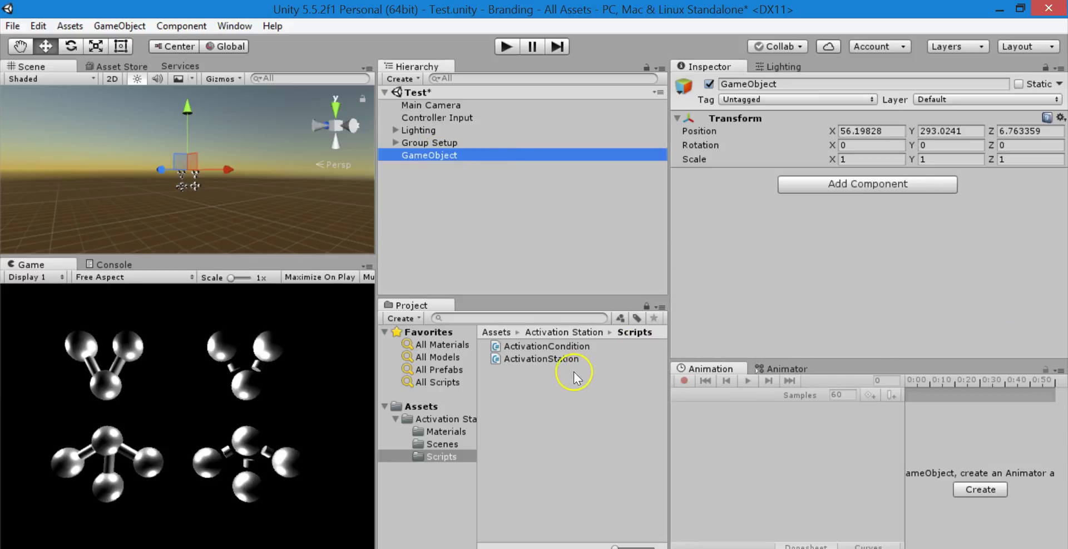
pyautogui.moveTo(585, 356); pyautogui.dragTo(818, 289)
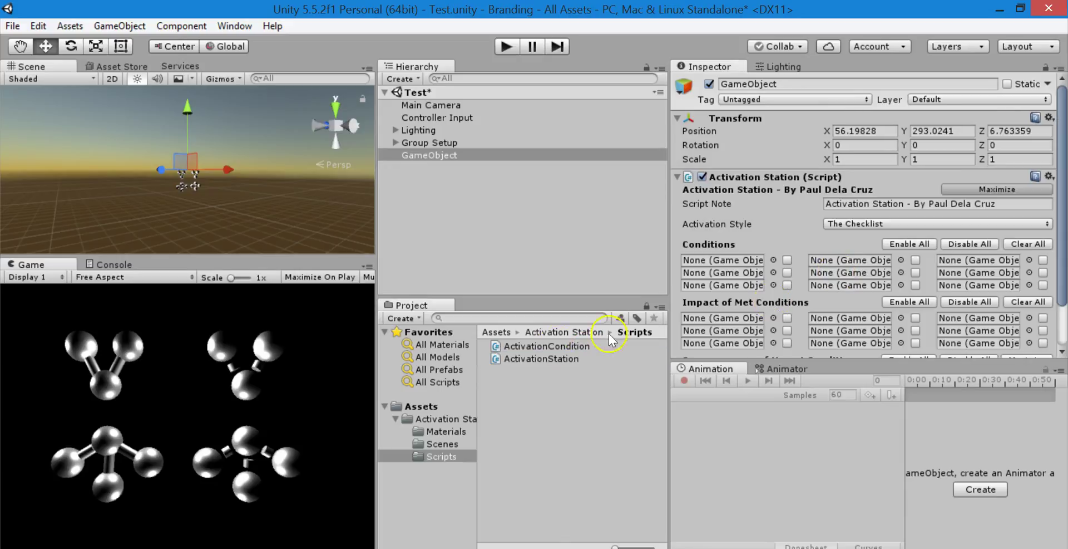
pyautogui.moveTo(582, 346); pyautogui.dragTo(735, 354)
pyautogui.scroll(-3, 813, 278)
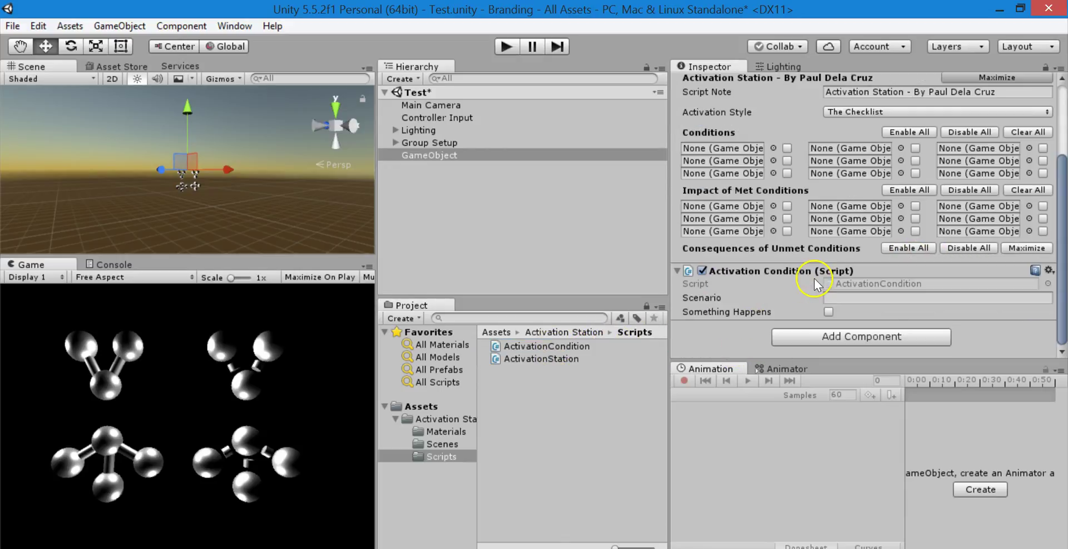
# - Open the ActivationCondition script in Notepad++ and examine its class name, scenario and somethingHappens variables, and the Scenario 1 check
pyautogui.click(1049, 269)
pyautogui.click(939, 419)
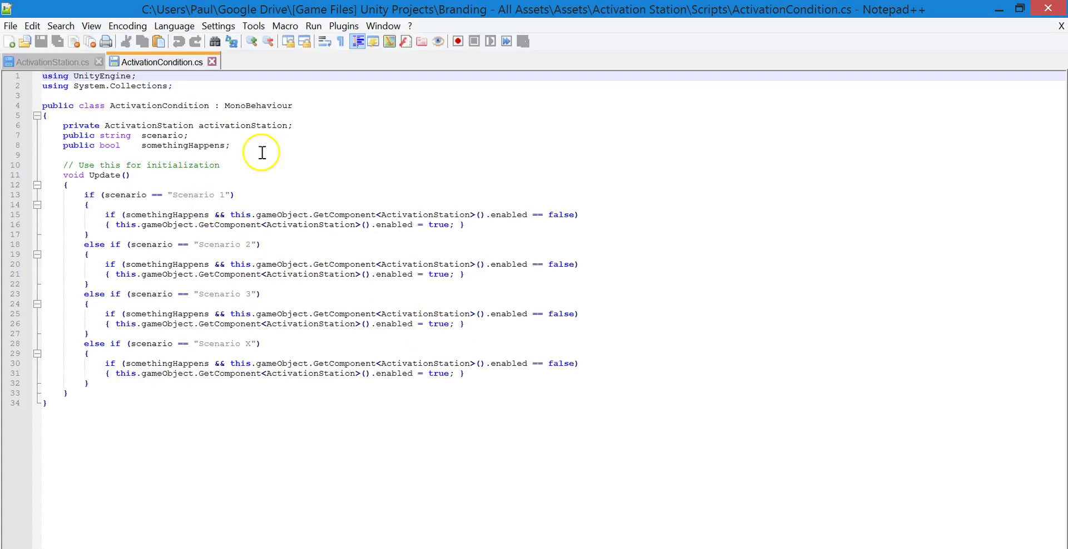
pyautogui.click(221, 175)
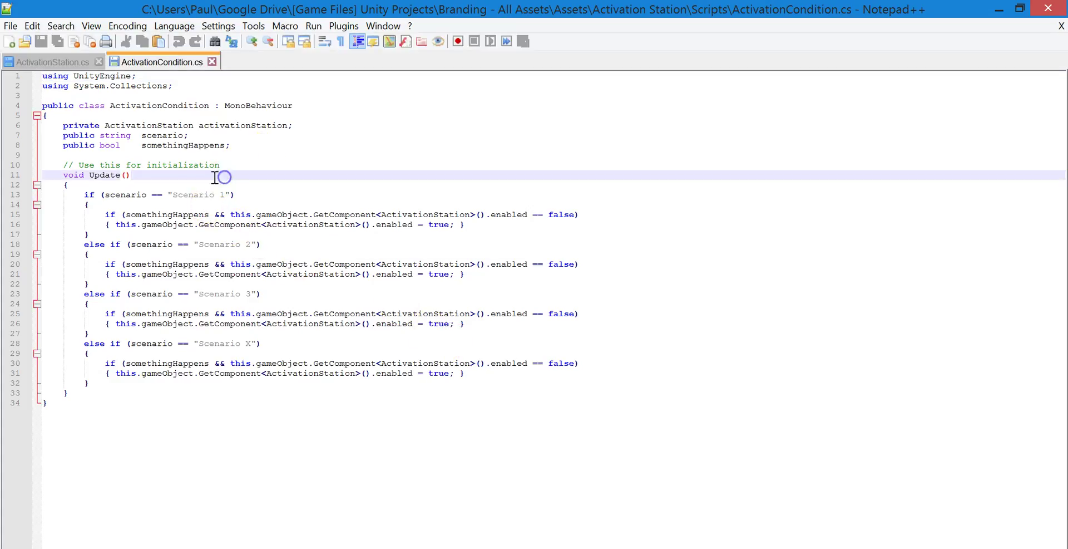
pyautogui.click(177, 125)
pyautogui.click(171, 105)
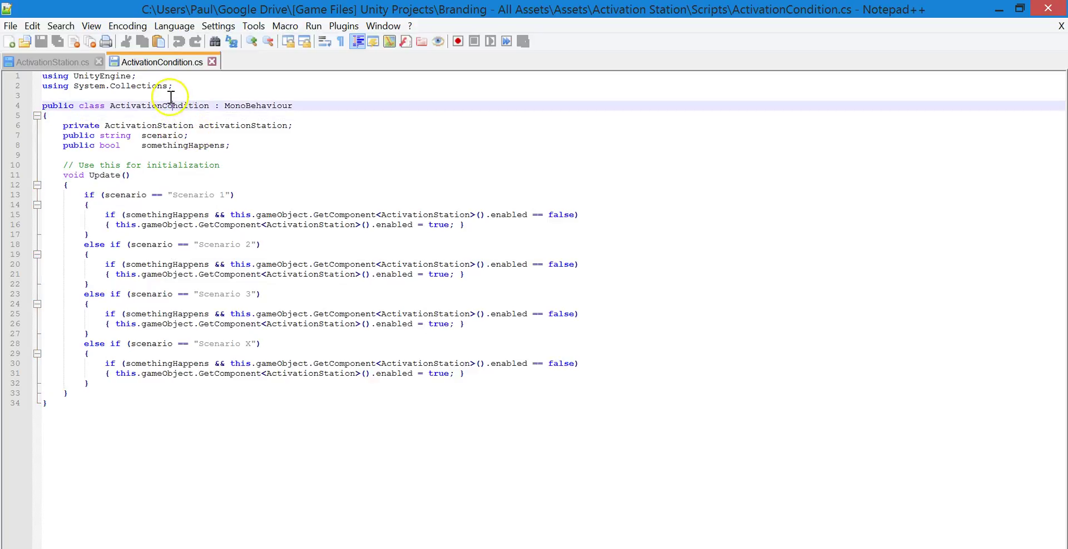
pyautogui.click(187, 145)
pyautogui.click(285, 147)
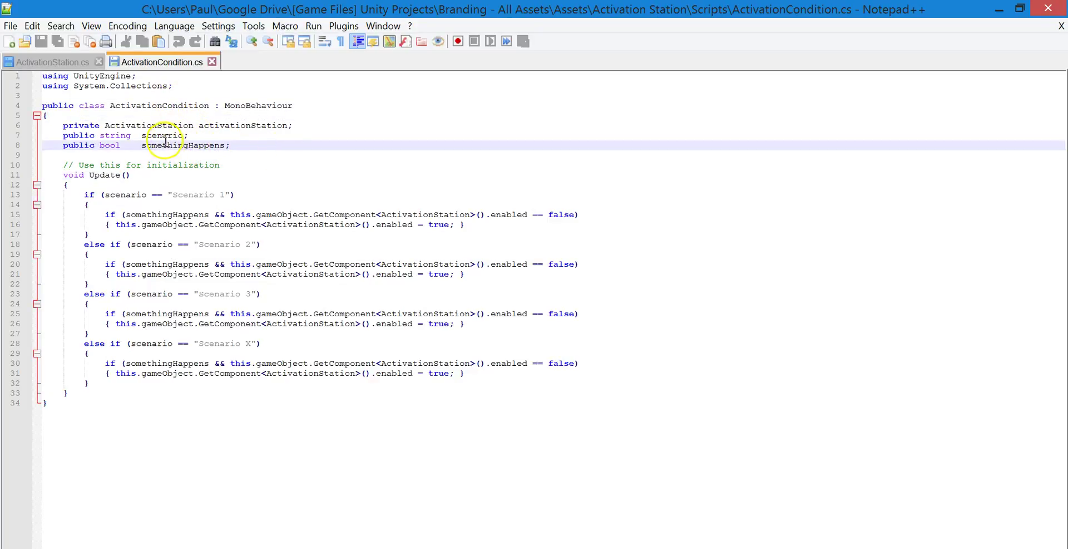
pyautogui.moveTo(190, 136); pyautogui.dragTo(63, 136)
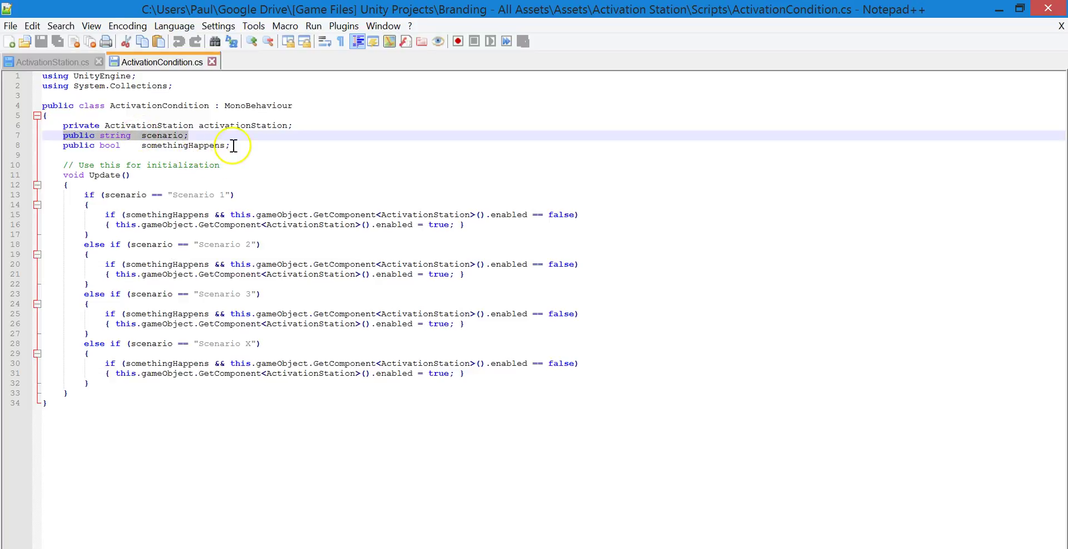
pyautogui.moveTo(230, 145); pyautogui.dragTo(64, 145)
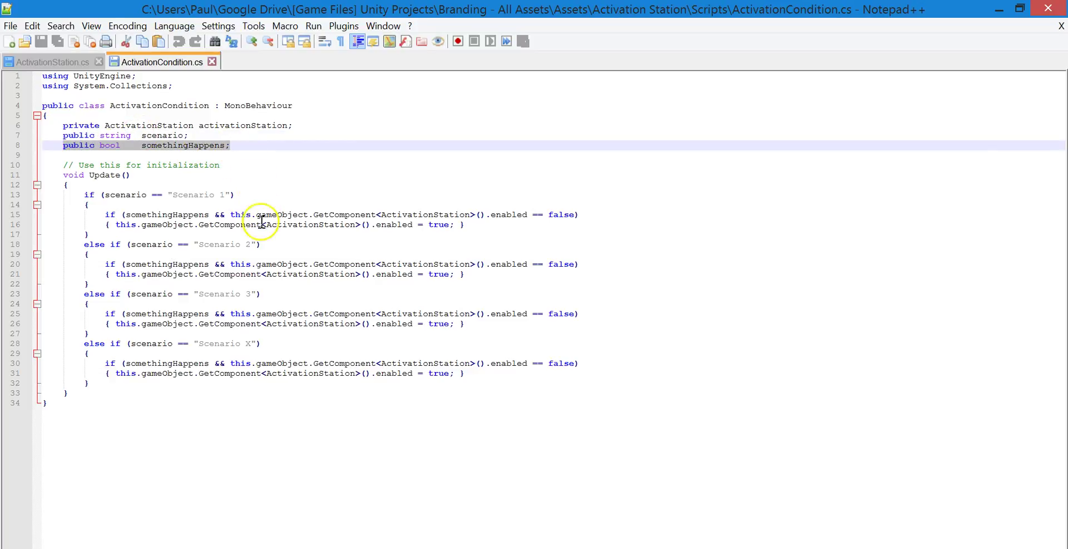
pyautogui.click(175, 216)
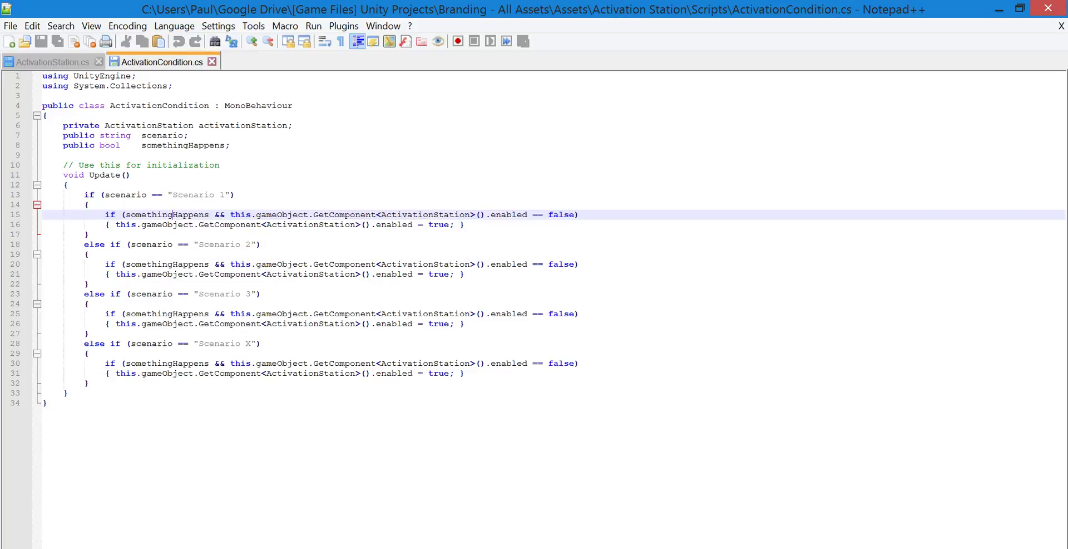
pyautogui.click(251, 195)
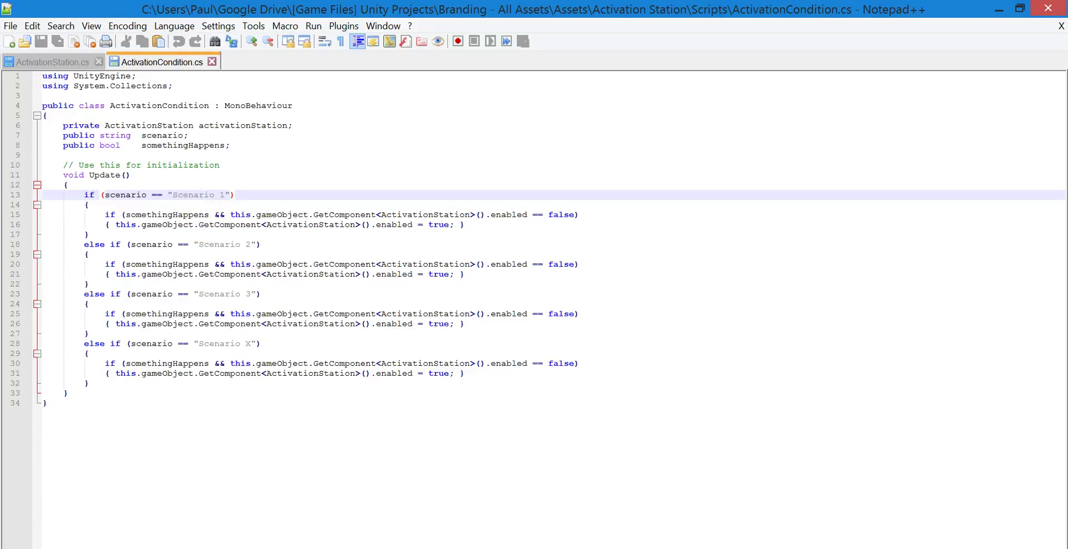
# - Switch to Unity and examine the Scenario and Something Happens fields of GameObject's Activation Condition component
pyautogui.hotkey('alt', 'Tab')
pyautogui.click(853, 297)
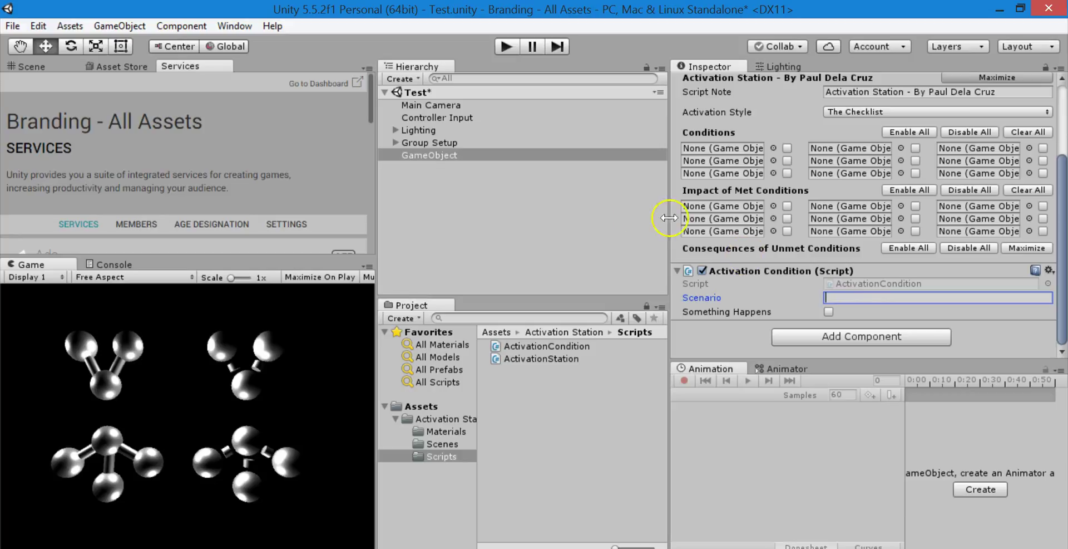
pyautogui.click(754, 313)
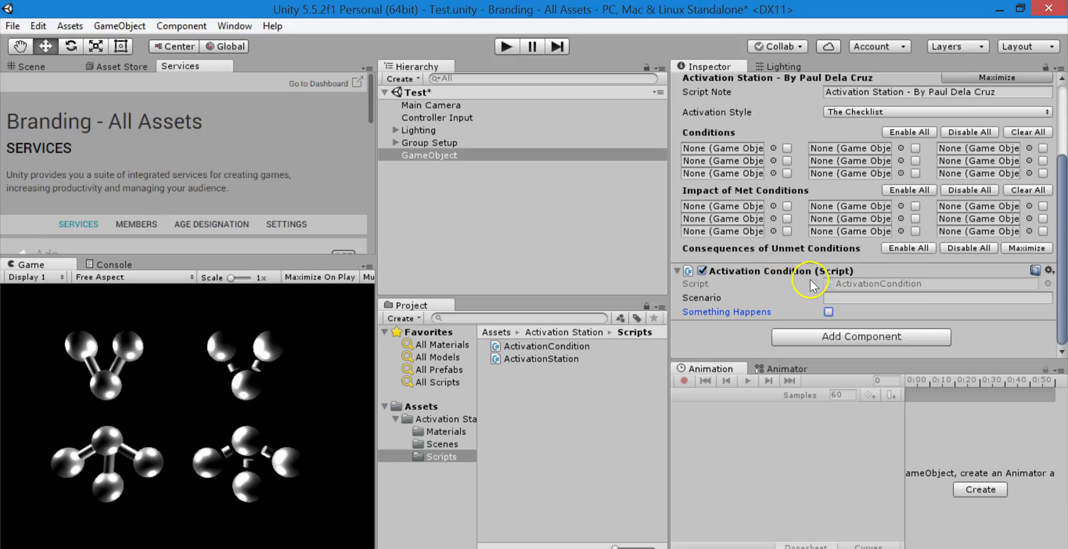
pyautogui.click(846, 297)
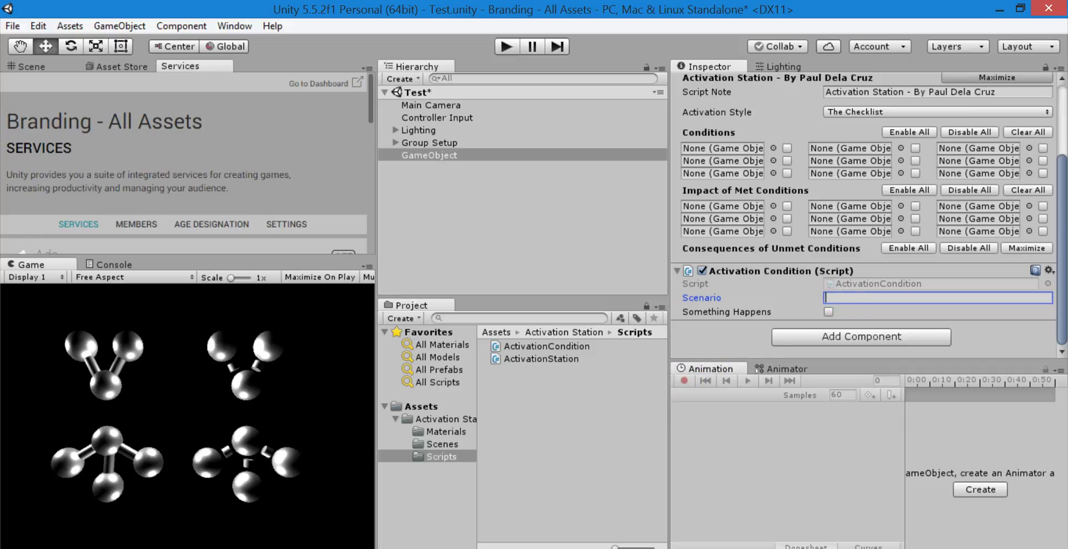
# - Return to Notepad++ and review the Scenario 1, Scenario 2, Scenario 3 and Scenario X branches in Update()
pyautogui.hotkey('alt', 'Tab')
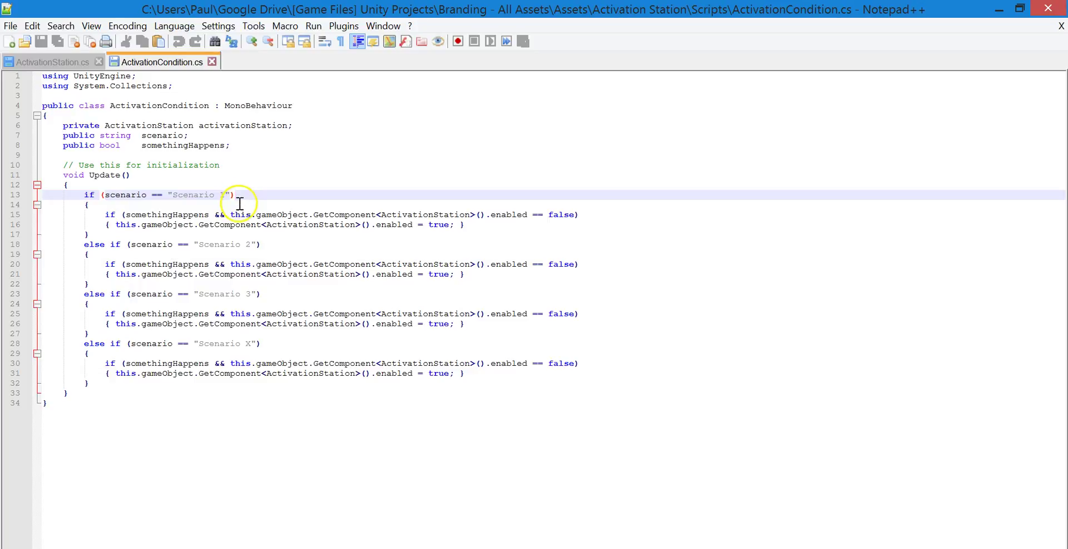
pyautogui.click(269, 213)
pyautogui.click(269, 225)
pyautogui.click(230, 195)
pyautogui.click(255, 244)
pyautogui.click(250, 295)
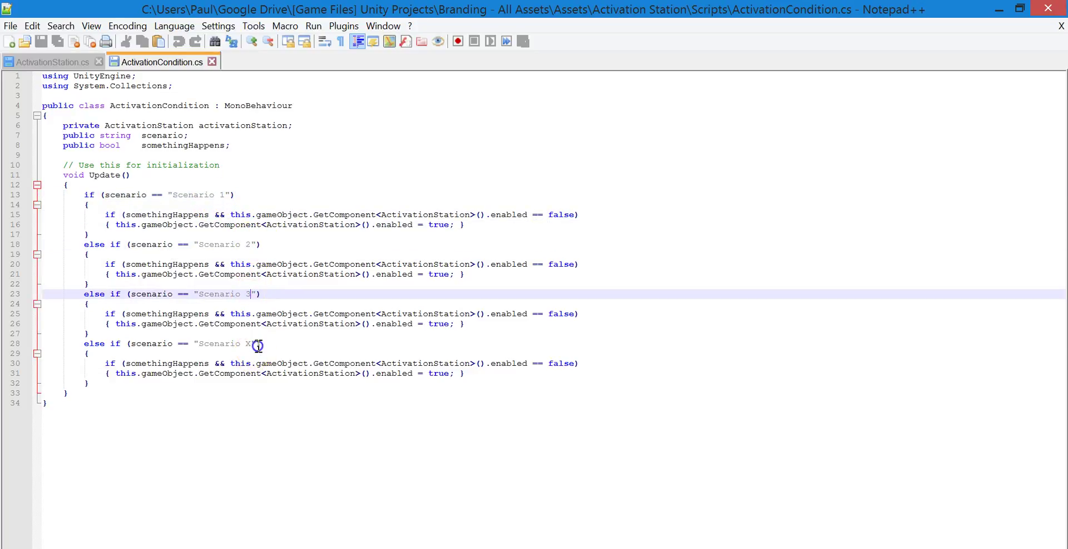
pyautogui.click(258, 344)
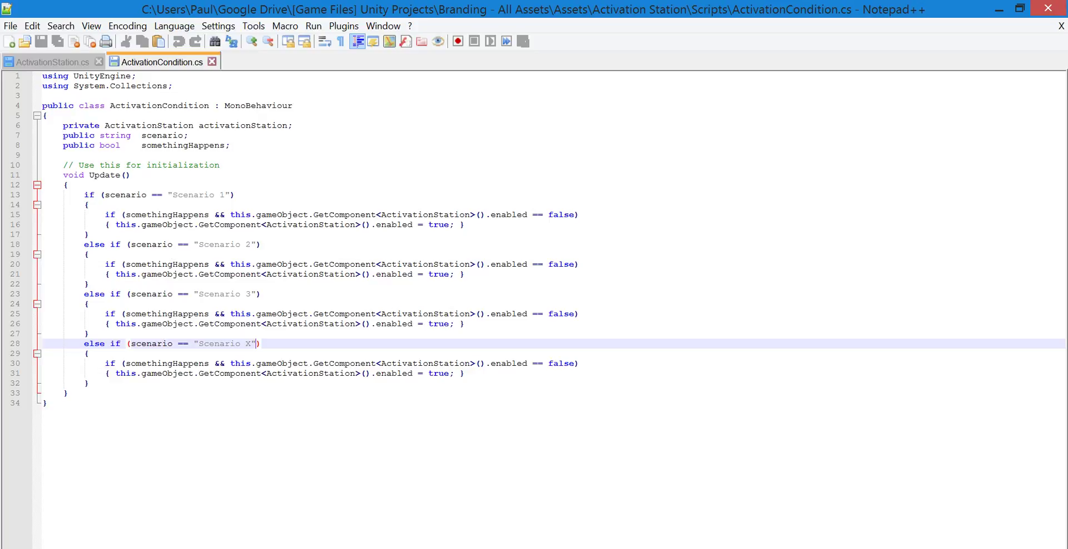
# - Compare the Scenario field in Unity with the Scenario 1 condition and its nested if statement in the Notepad++ code
pyautogui.hotkey('alt', 'Tab')
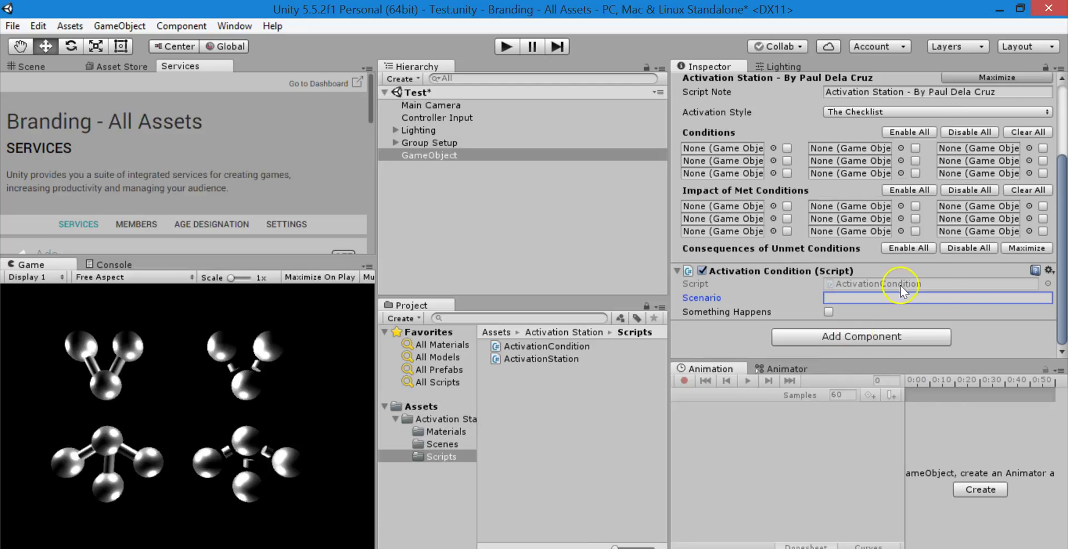
pyautogui.hotkey('alt', 'Tab')
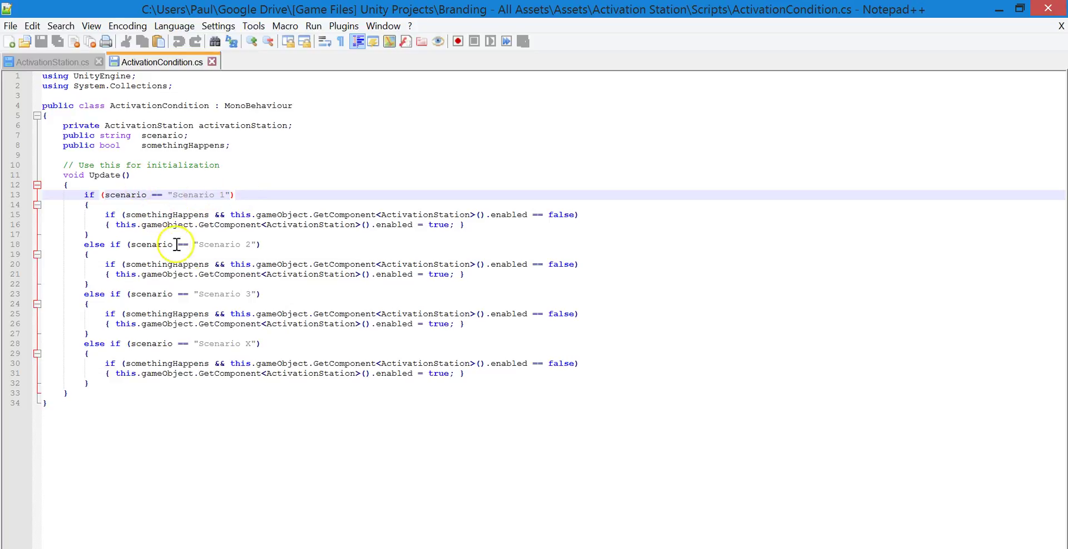
pyautogui.click(291, 294)
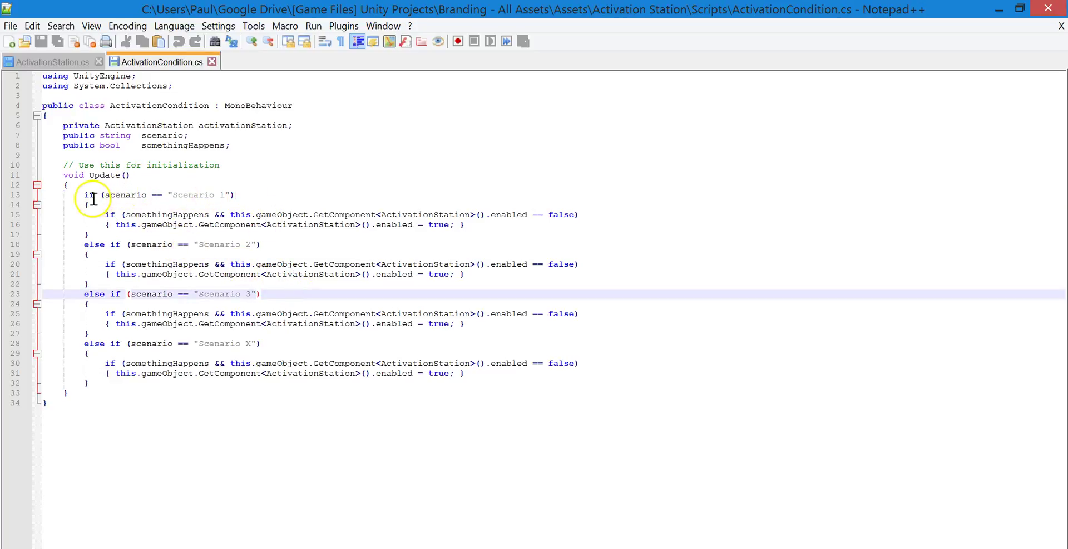
pyautogui.moveTo(83, 194); pyautogui.dragTo(248, 192)
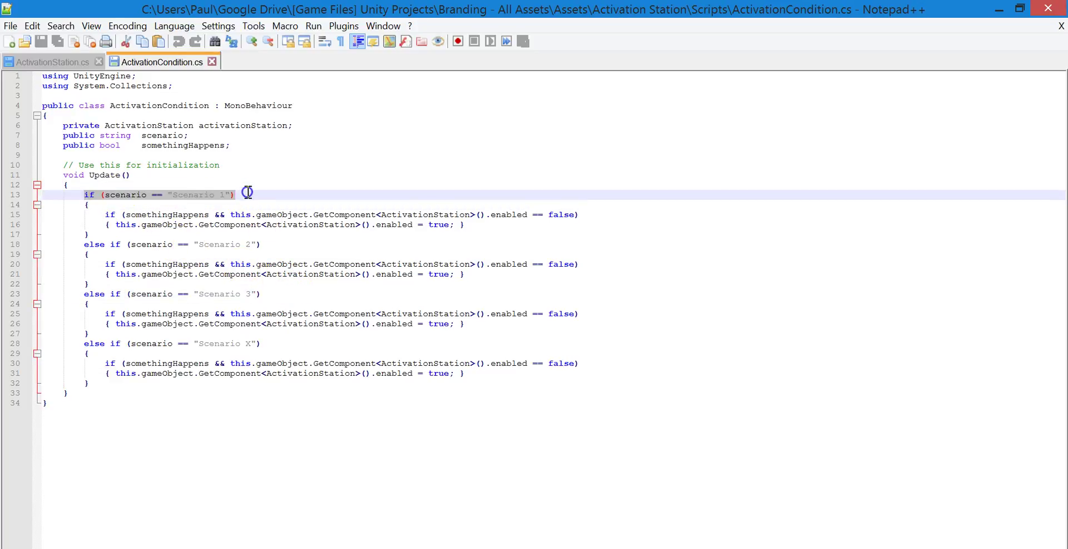
pyautogui.click(226, 215)
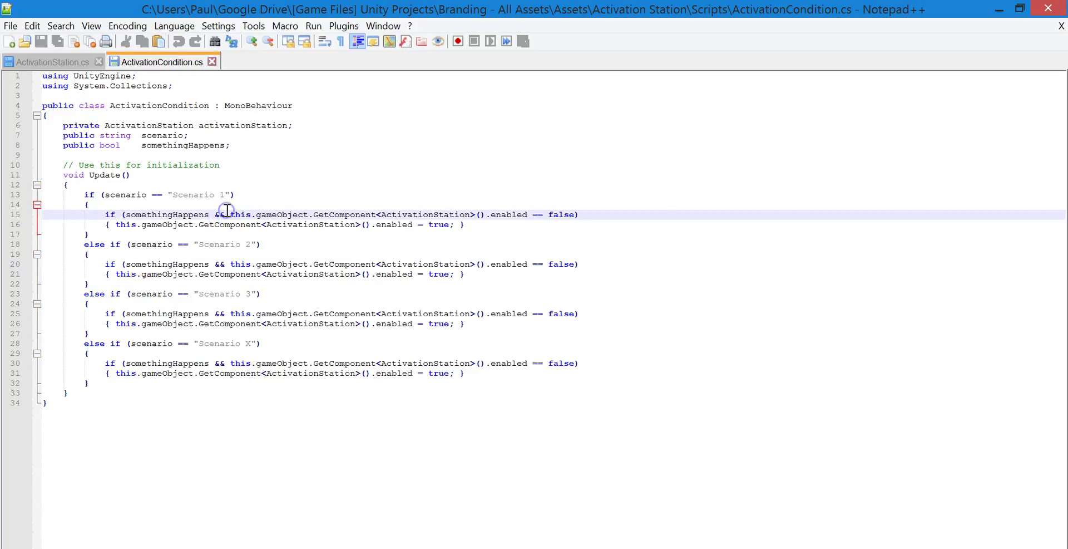
pyautogui.click(242, 203)
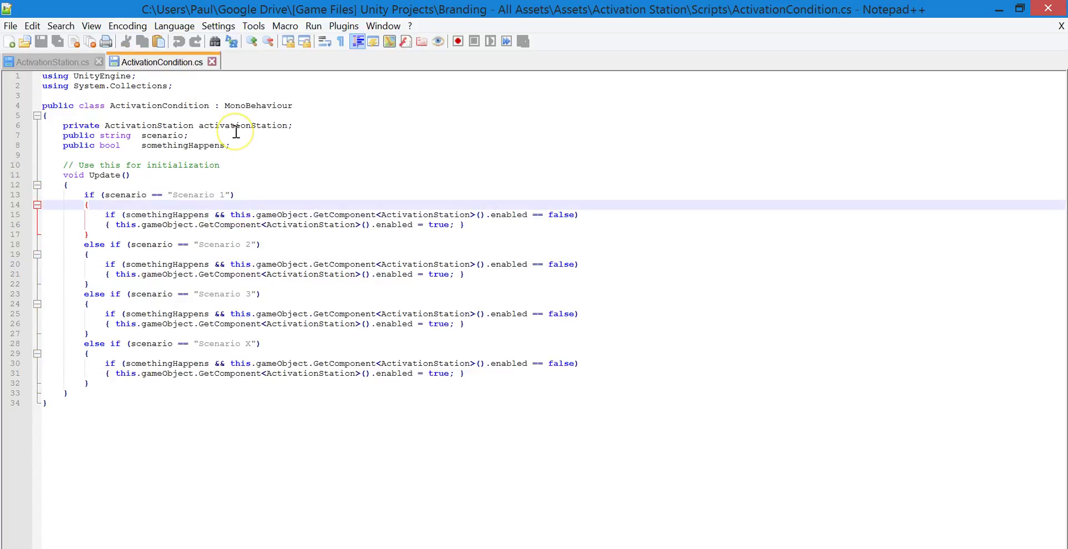
pyautogui.press('Return')
pyautogui.press('Tab')
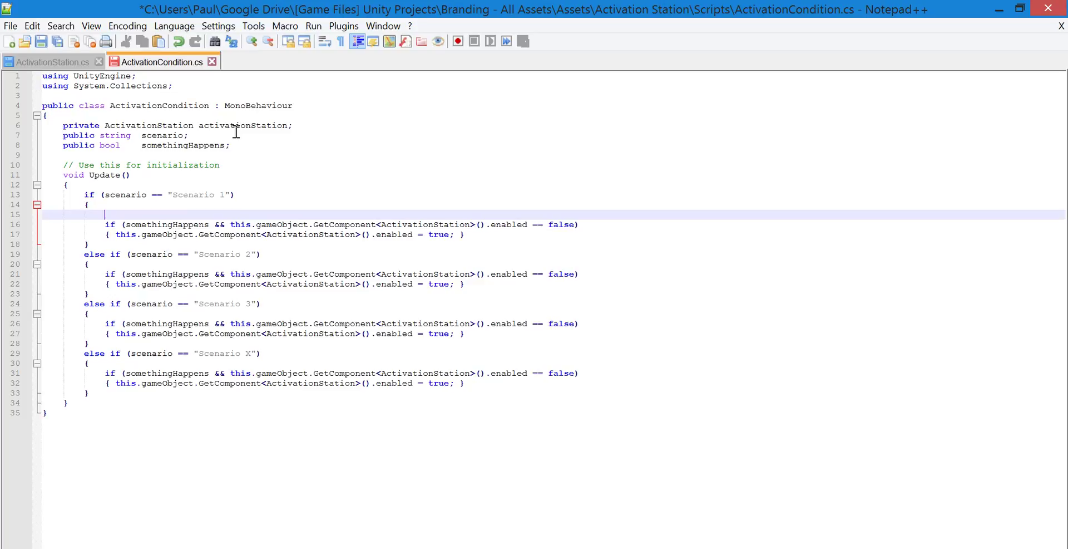
pyautogui.press('BackSpace')
pyautogui.press('BackSpace')
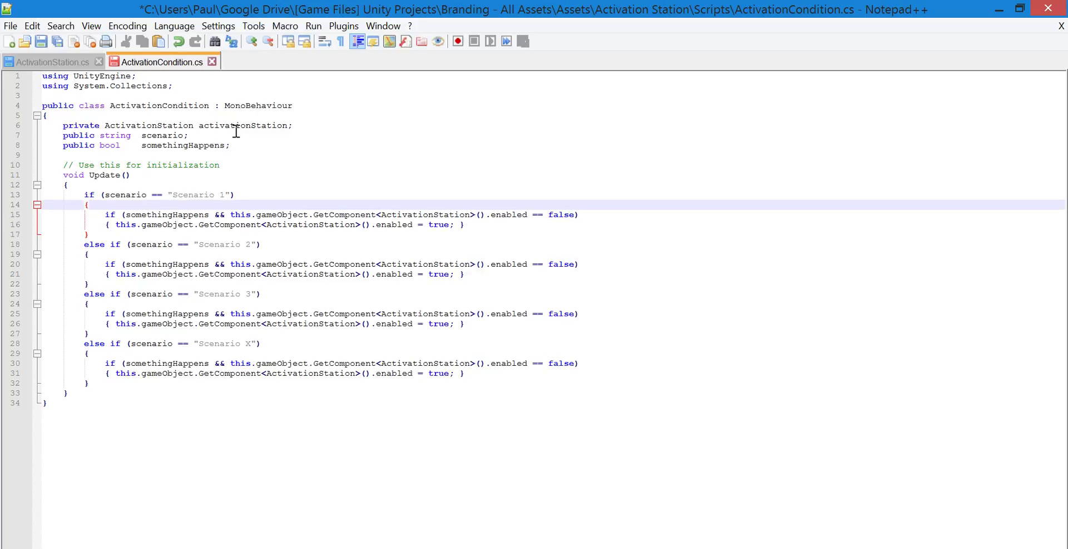
# - Rename the first scenario string to "Condition 1" and start a new if statement on a new line inside its block
pyautogui.moveTo(223, 194); pyautogui.dragTo(173, 194)
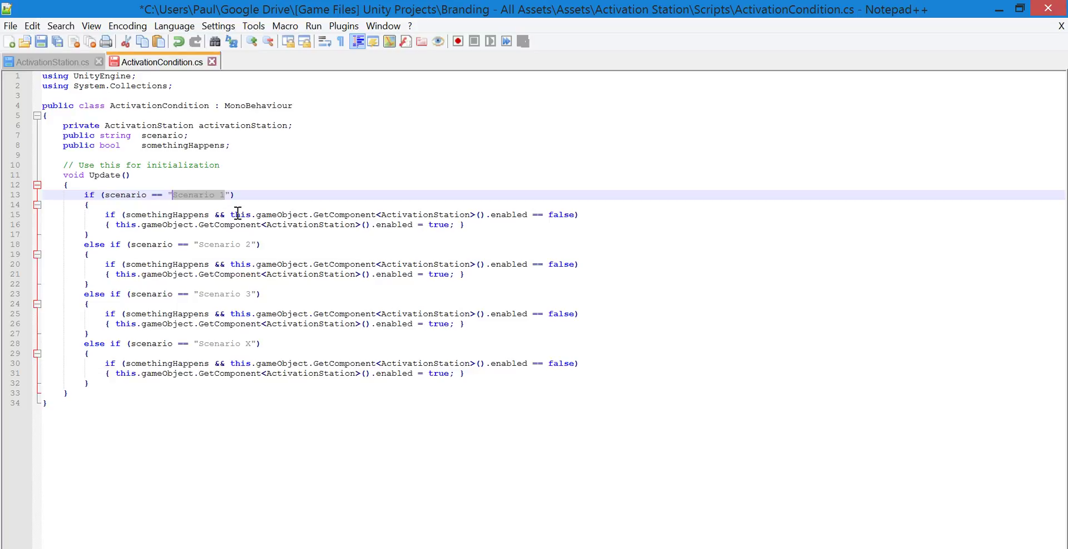
pyautogui.write('Condition')
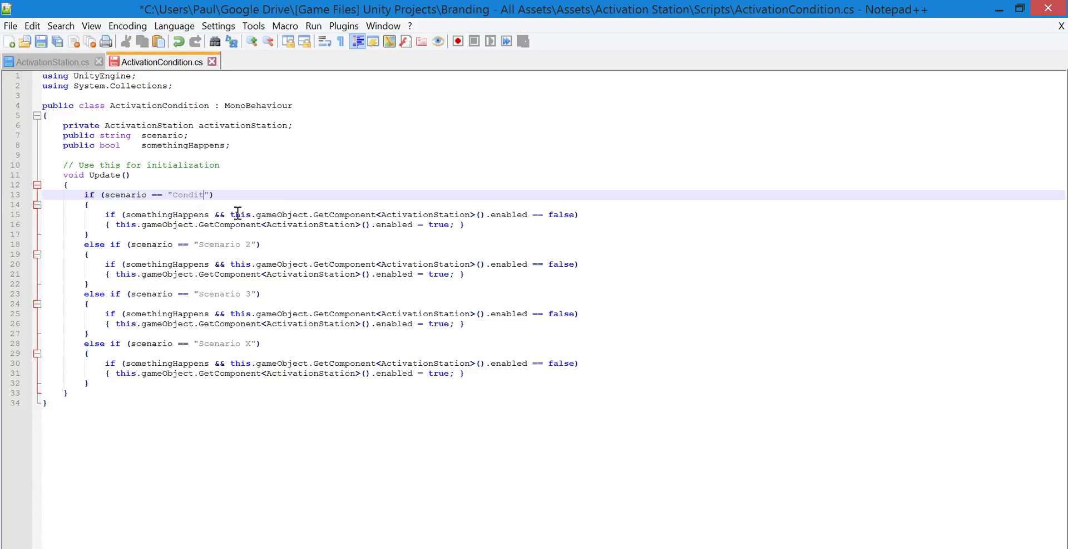
pyautogui.click(206, 203)
pyautogui.press('Return')
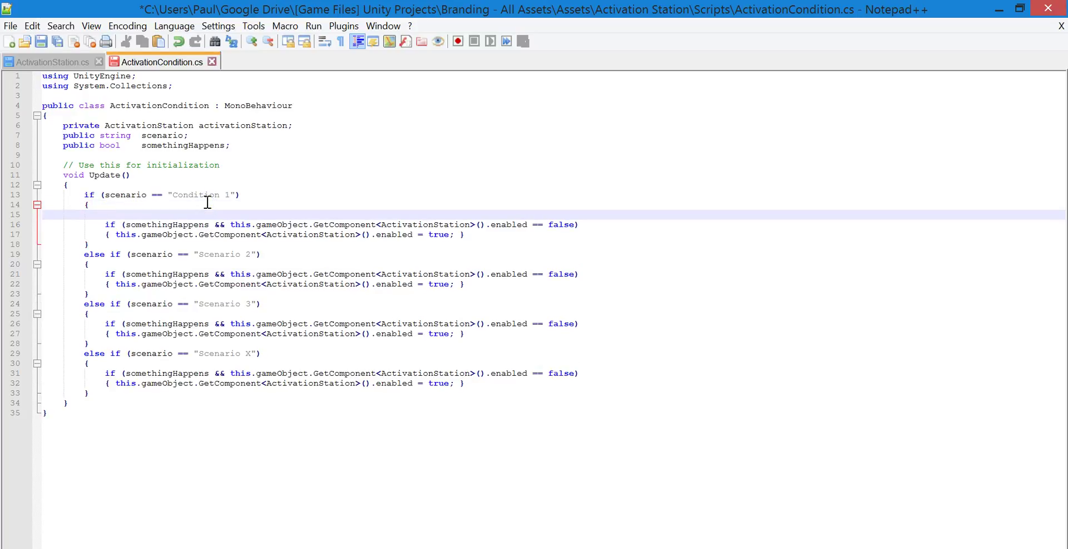
# - Declare the variable "public float whatever;" on a new line below the scenario string
pyautogui.click(200, 135)
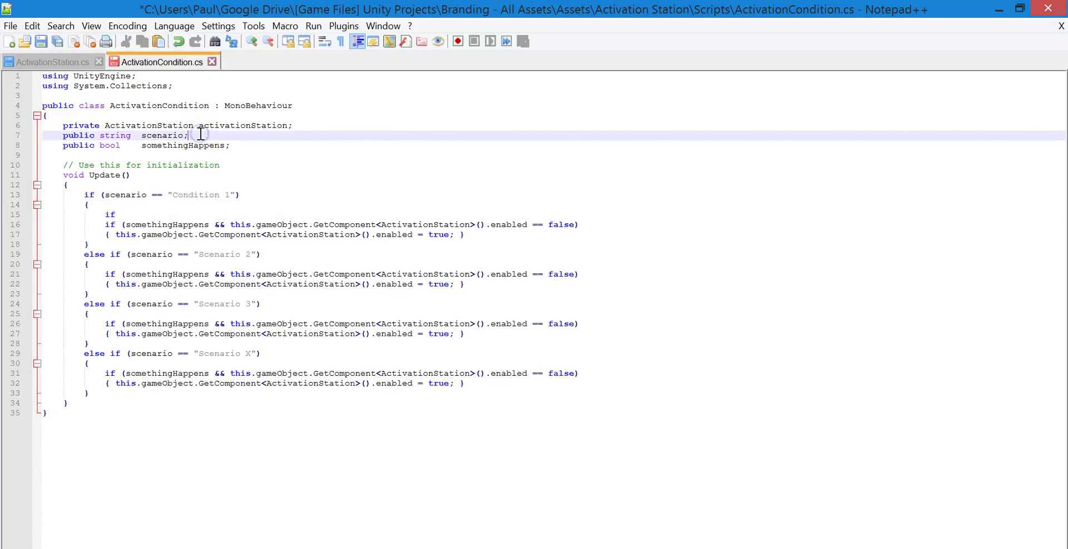
pyautogui.press('Return')
pyautogui.write('public float whatever;')
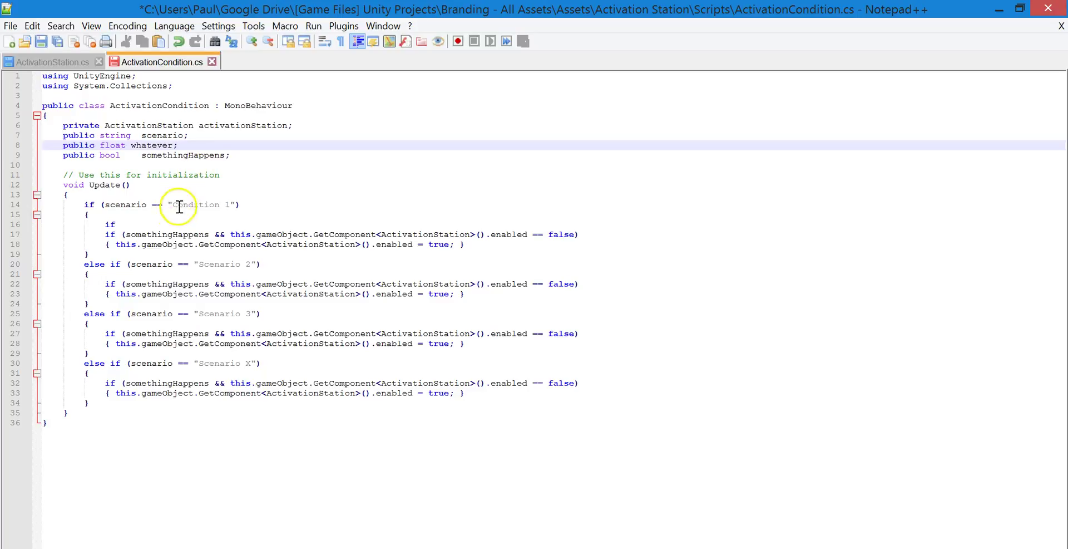
pyautogui.click(171, 225)
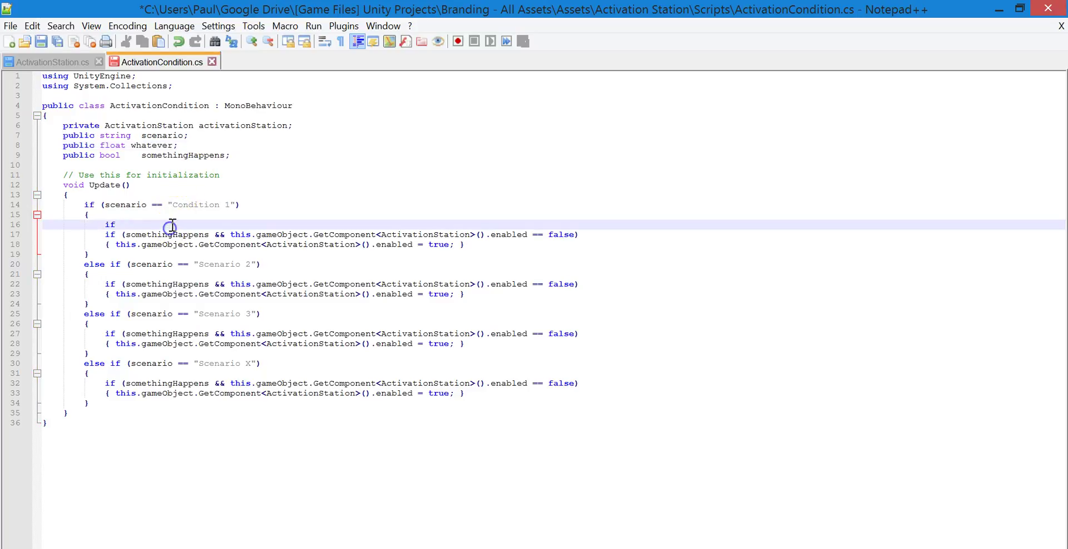
# - Complete the new statement as if (whatever == 0){ and close it with a brace below the nested if block under Condition 1
pyautogui.write('(whatever')
pyautogui.click(510, 242)
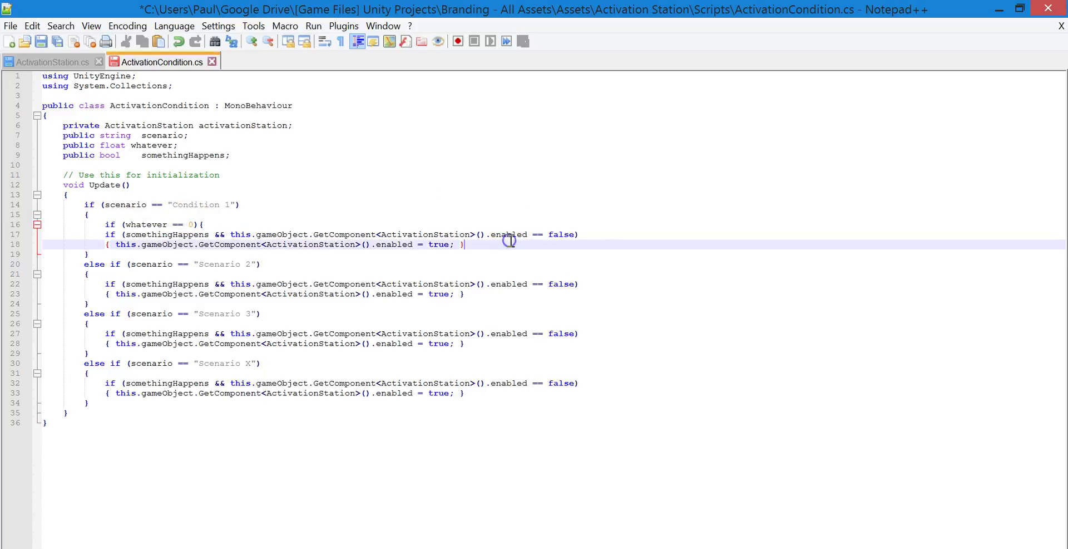
pyautogui.press('Return')
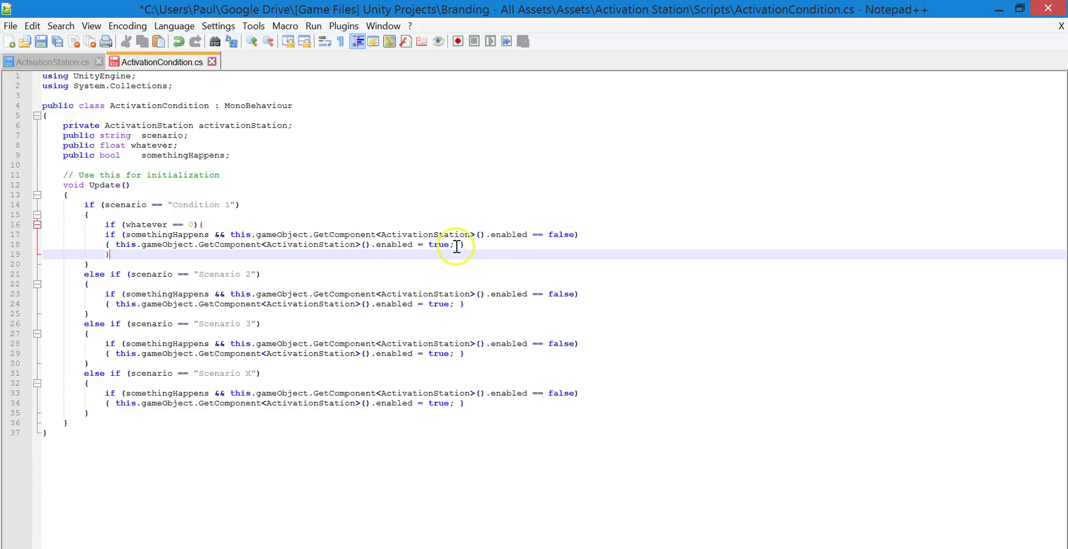
pyautogui.click(279, 228)
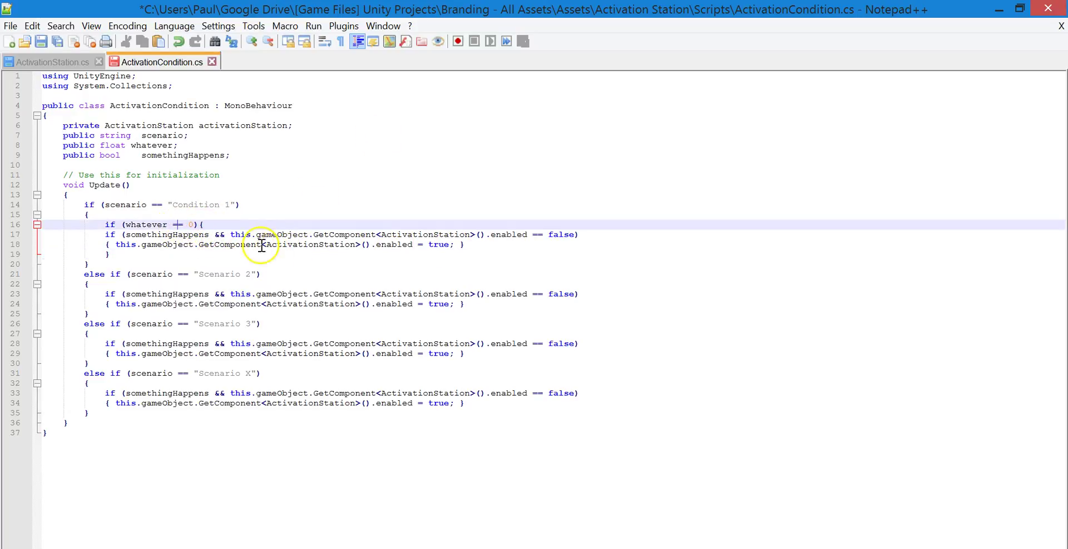
pyautogui.click(473, 246)
pyautogui.moveTo(473, 246); pyautogui.dragTo(21, 232)
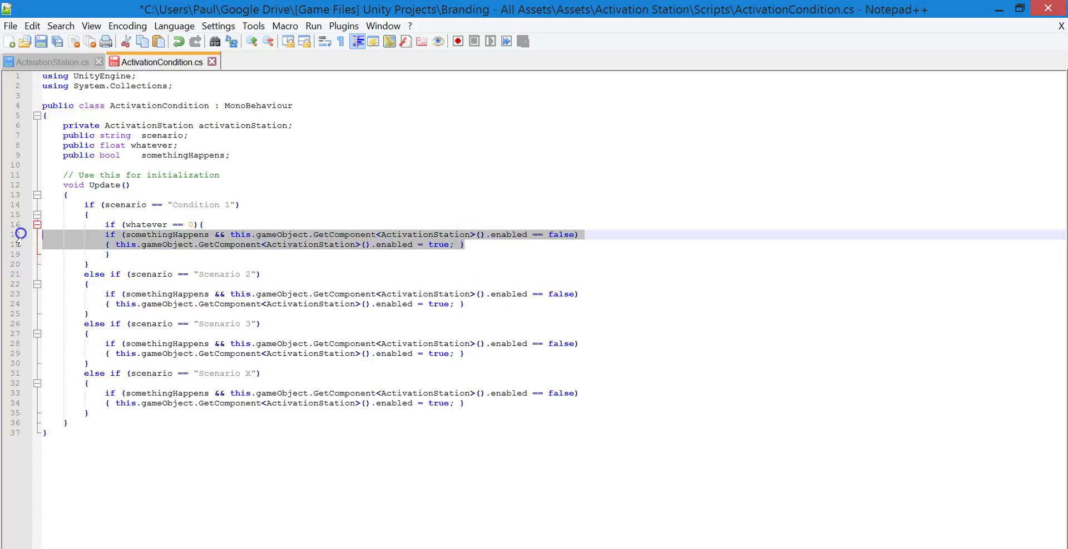
# - Delete the if (whatever == 0){ line and its extra closing brace from the Condition 1 block
pyautogui.click(348, 213)
pyautogui.moveTo(278, 222); pyautogui.dragTo(25, 229)
pyautogui.press('BackSpace')
pyautogui.press('BackSpace')
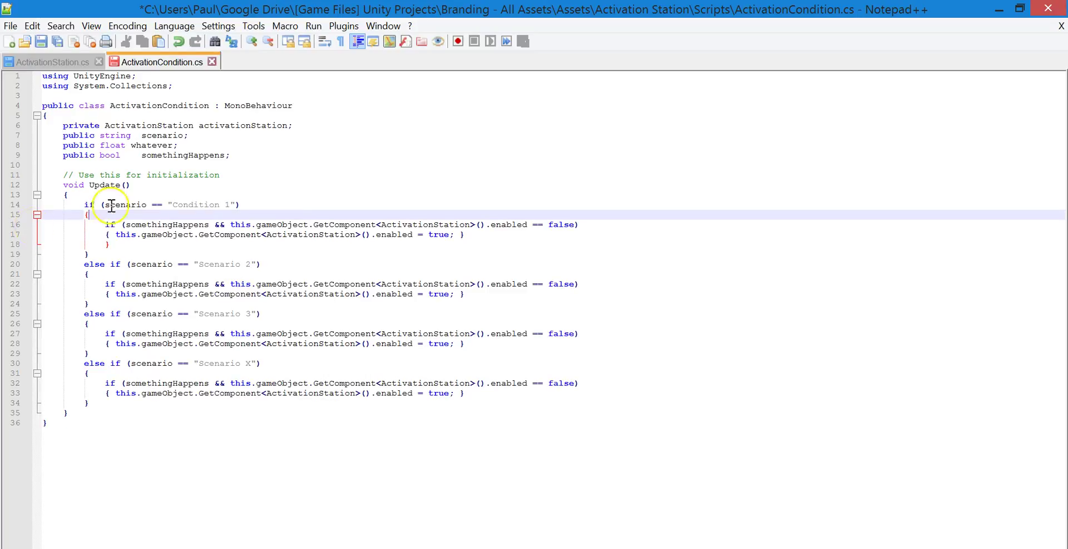
pyautogui.click(110, 244)
pyautogui.press('BackSpace')
pyautogui.press('BackSpace')
pyautogui.press('BackSpace')
pyautogui.press('BackSpace')
pyautogui.press('BackSpace')
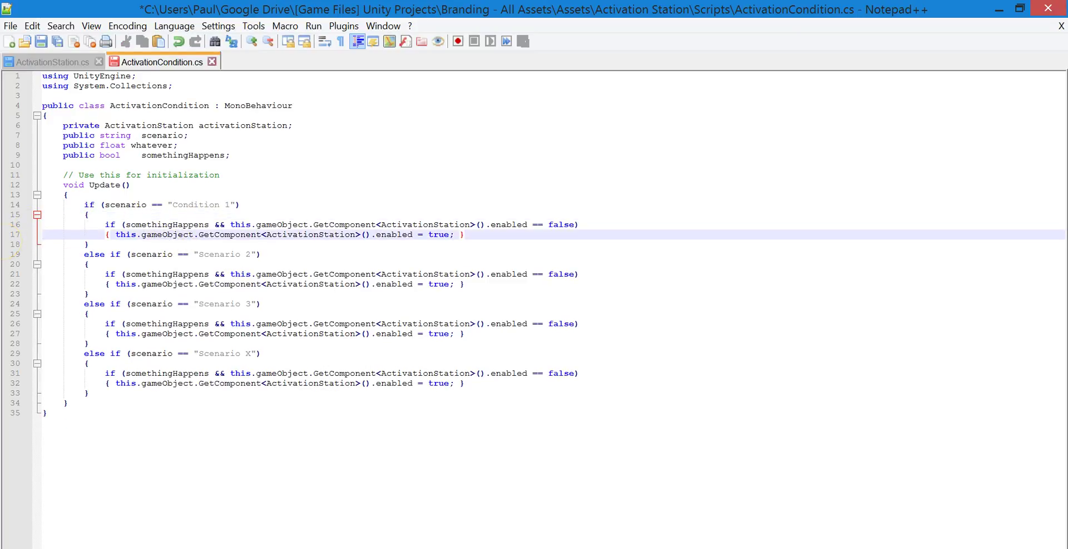
# - Check the Activation Condition component in Unity, then return to Notepad++ to examine somethingHappens under Scenario 2 and the public variable declarations
pyautogui.press('Down')
pyautogui.press('Down')
pyautogui.press('Down')
pyautogui.press('Down')
pyautogui.press('Right')
pyautogui.press('Right')
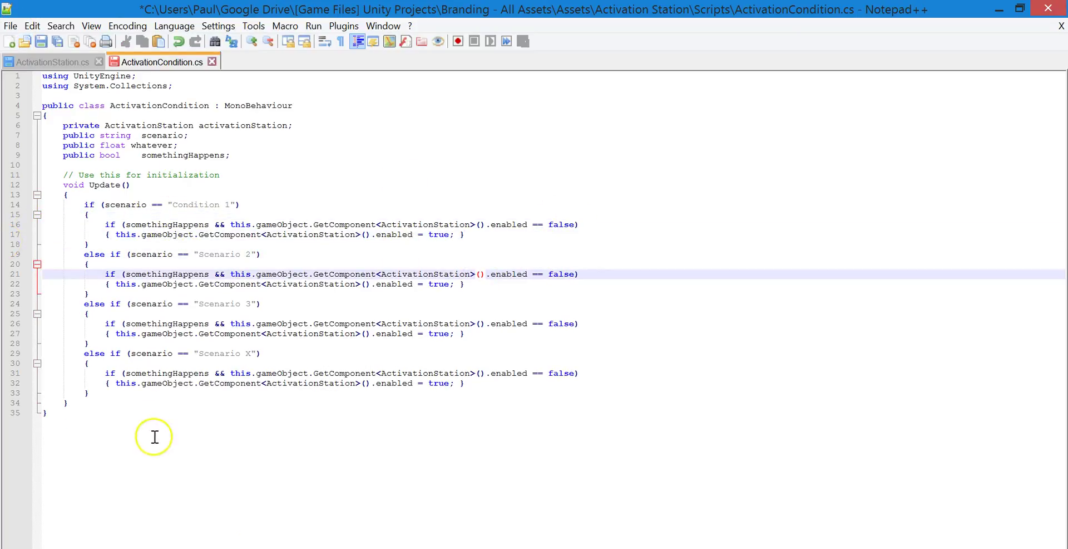
pyautogui.hotkey('alt', 'Tab')
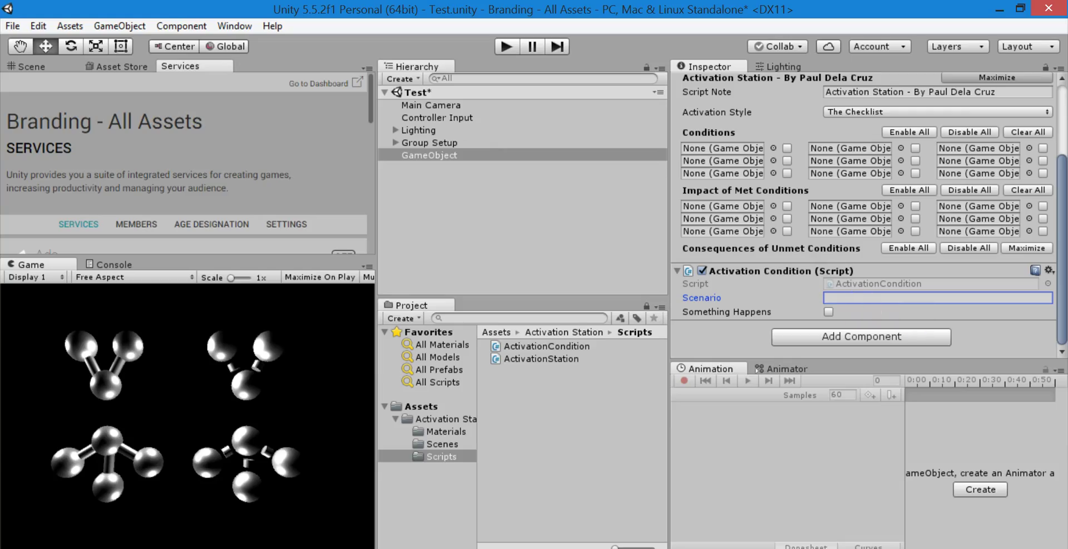
pyautogui.click(302, 461)
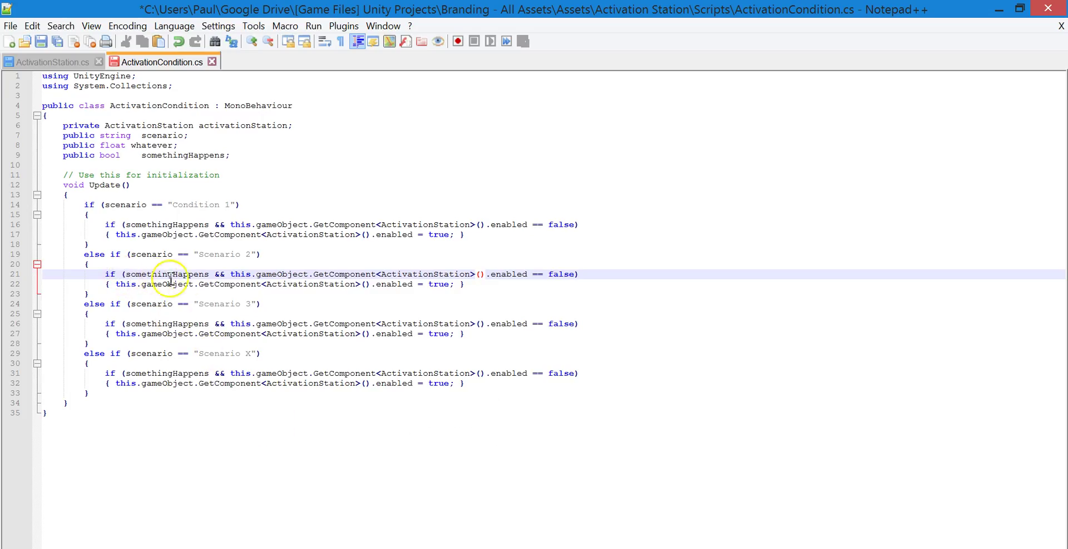
pyautogui.moveTo(211, 274); pyautogui.dragTo(126, 274)
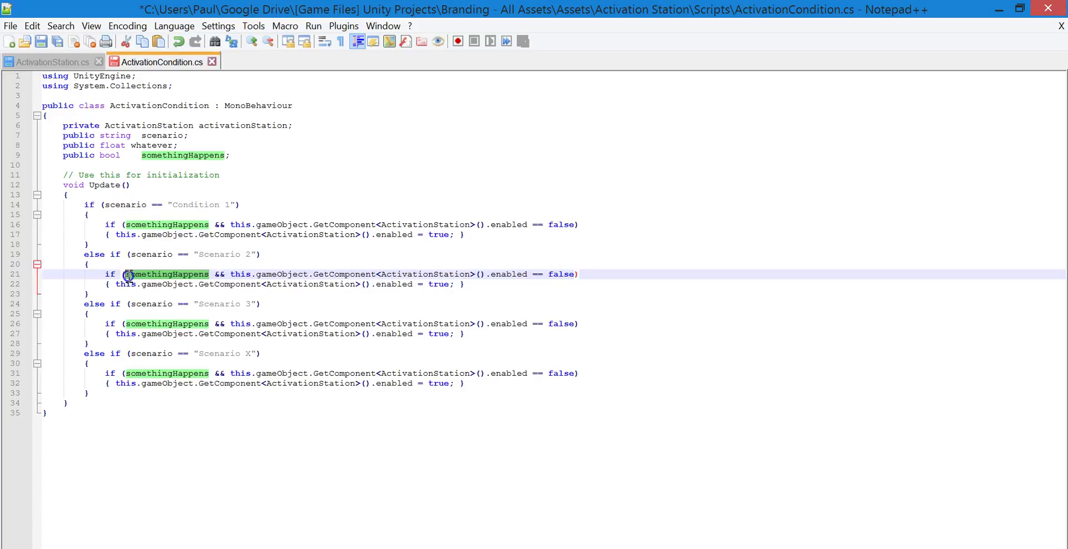
pyautogui.click(211, 166)
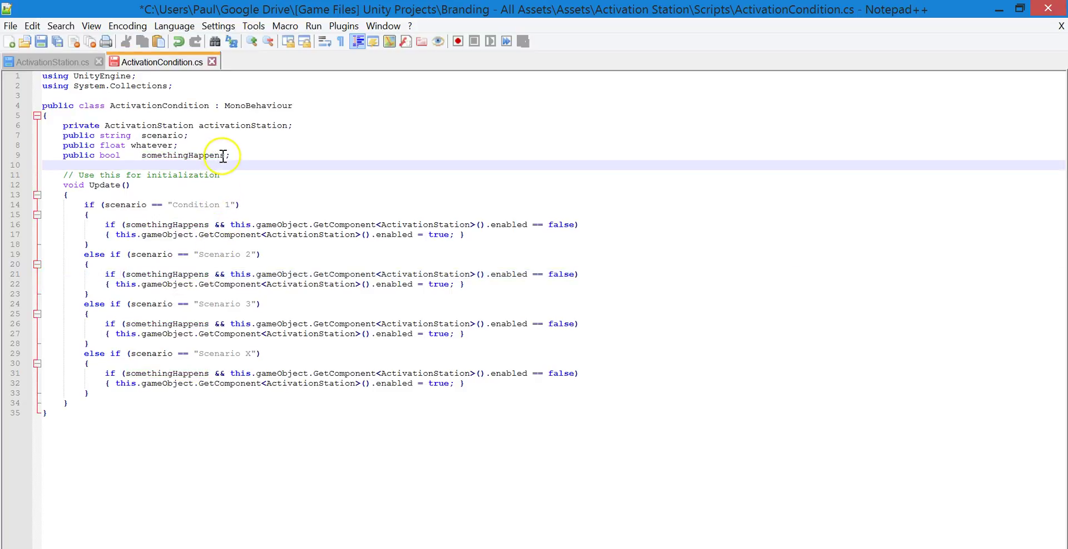
pyautogui.click(223, 155)
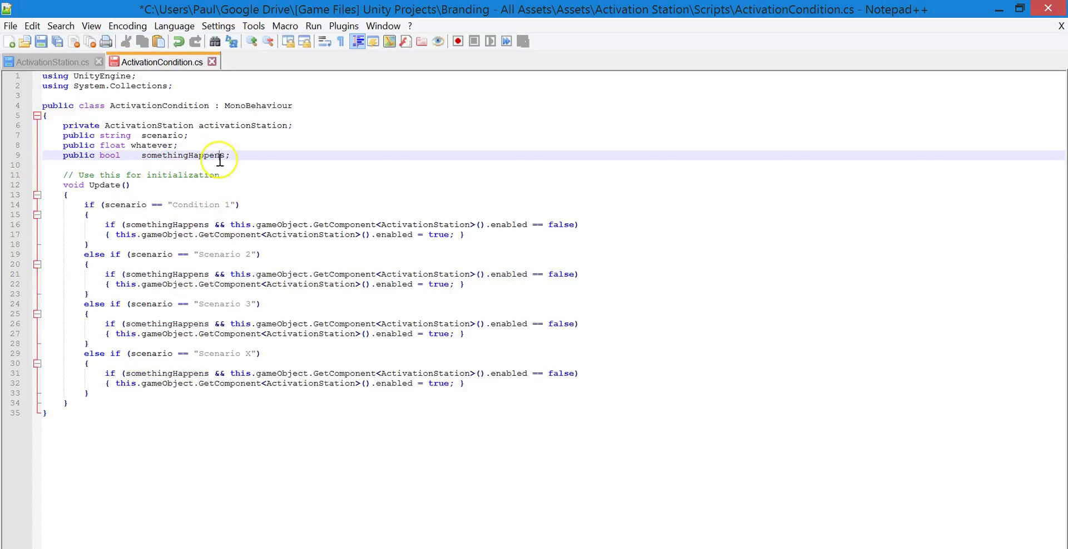
pyautogui.moveTo(225, 155); pyautogui.dragTo(104, 154)
pyautogui.moveTo(183, 135); pyautogui.dragTo(8, 139)
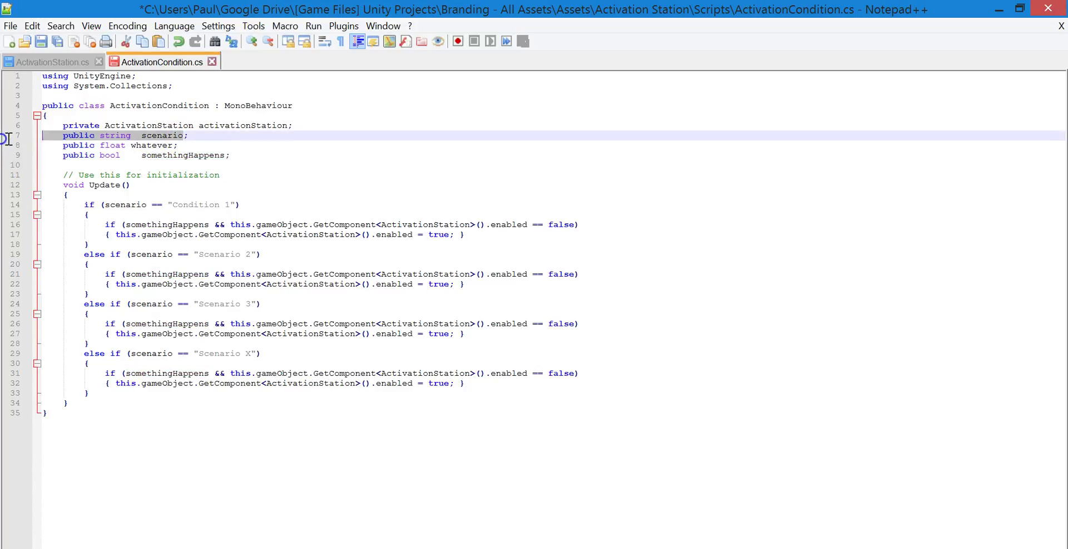
# - Delete the "public float whatever;" declaration and its empty line
pyautogui.click(200, 138)
pyautogui.hotkey('shift', 'Right')
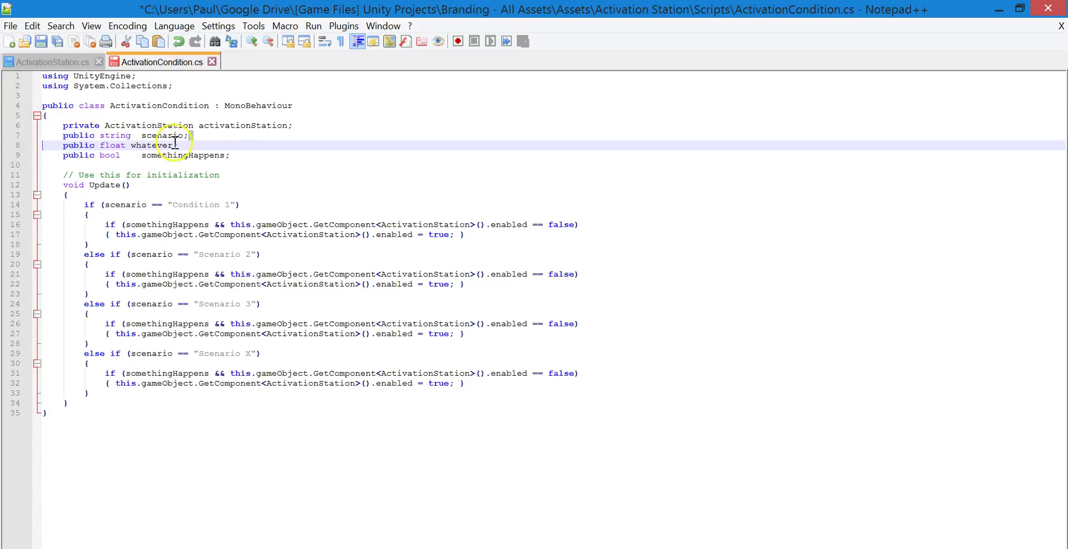
pyautogui.moveTo(175, 144); pyautogui.dragTo(19, 147)
pyautogui.press('BackSpace')
pyautogui.press('BackSpace')
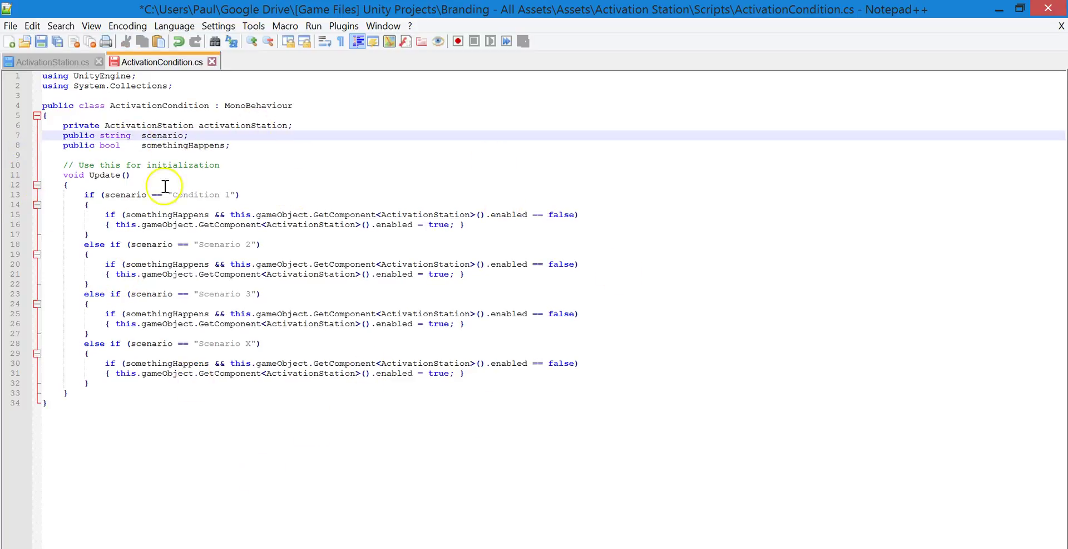
# - Examine the Condition 1 block's somethingHappens check, its ActivationStation enabled == false test and the enabled = true assignment
pyautogui.click(221, 217)
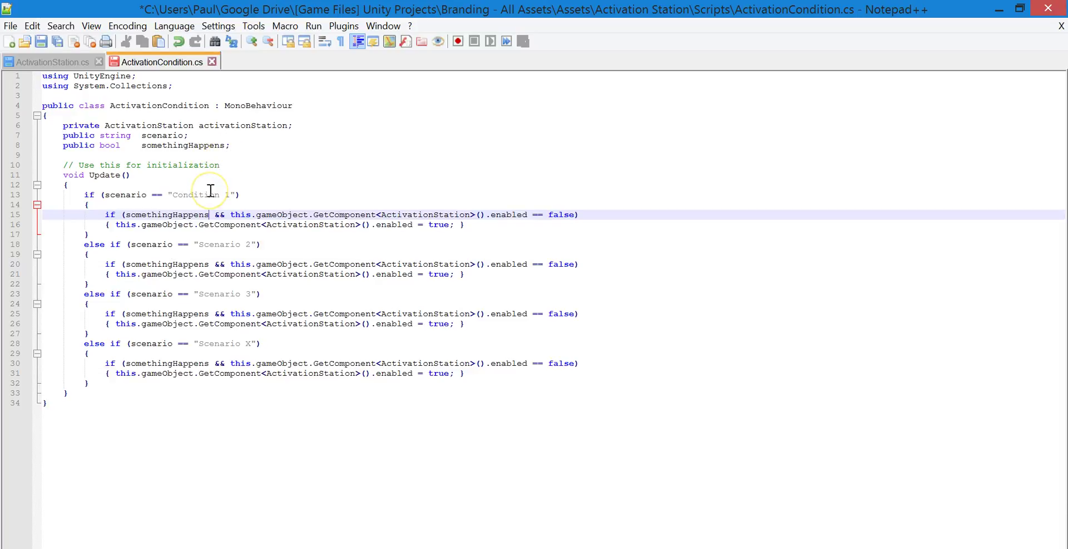
pyautogui.moveTo(230, 214)
pyautogui.mouseDown()
pyautogui.moveTo(576, 214)
pyautogui.moveTo(211, 215)
pyautogui.mouseUp()
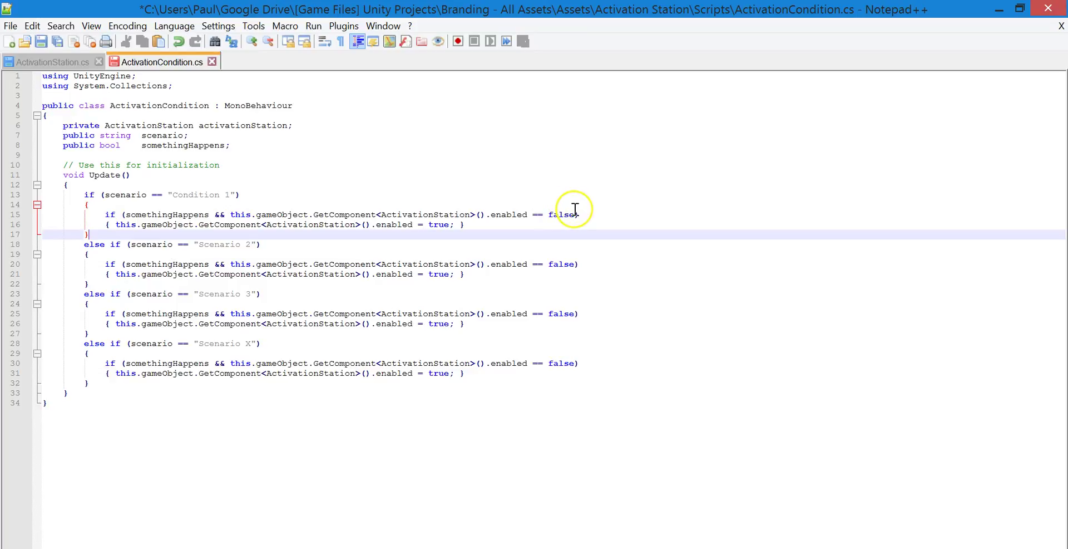
pyautogui.click(260, 208)
pyautogui.click(241, 214)
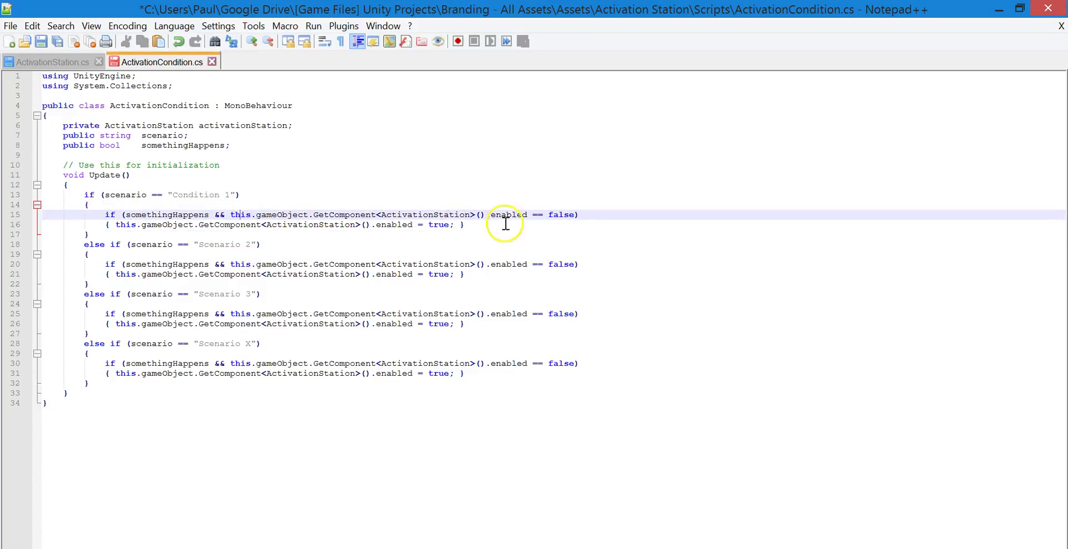
pyautogui.moveTo(572, 214); pyautogui.dragTo(243, 213)
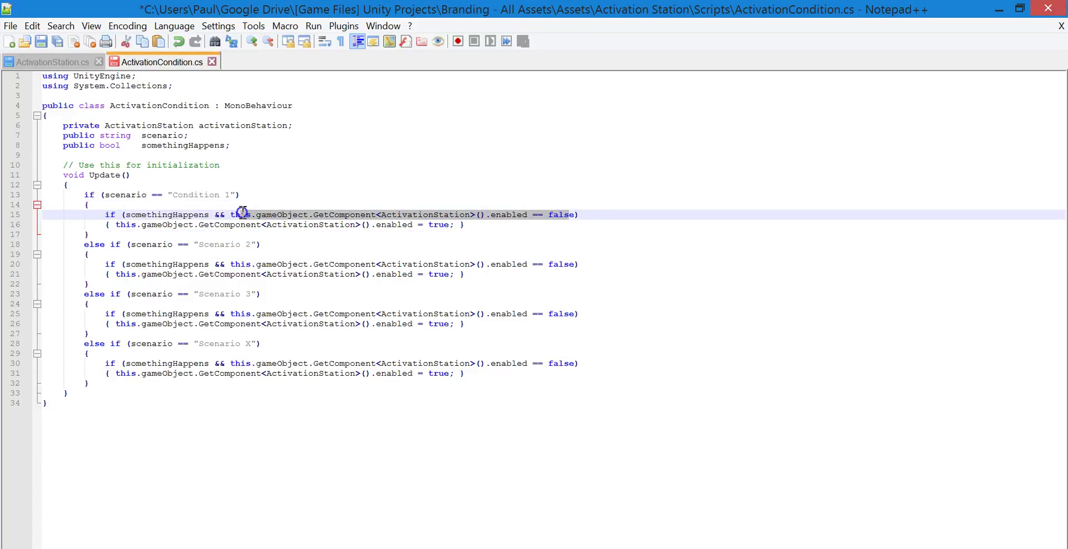
pyautogui.moveTo(377, 214); pyautogui.dragTo(470, 215)
pyautogui.moveTo(256, 214); pyautogui.dragTo(538, 215)
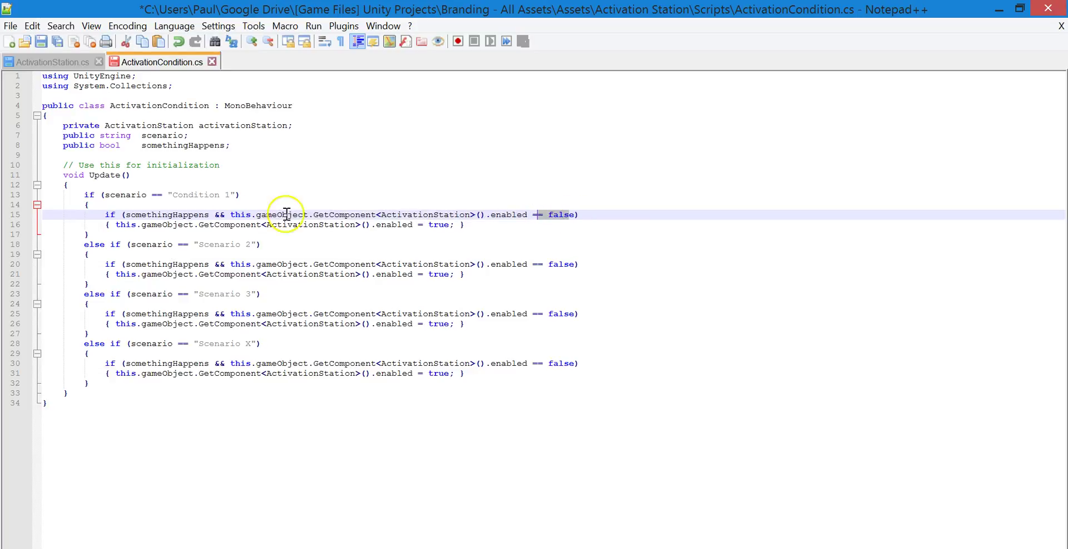
pyautogui.moveTo(126, 215); pyautogui.dragTo(557, 214)
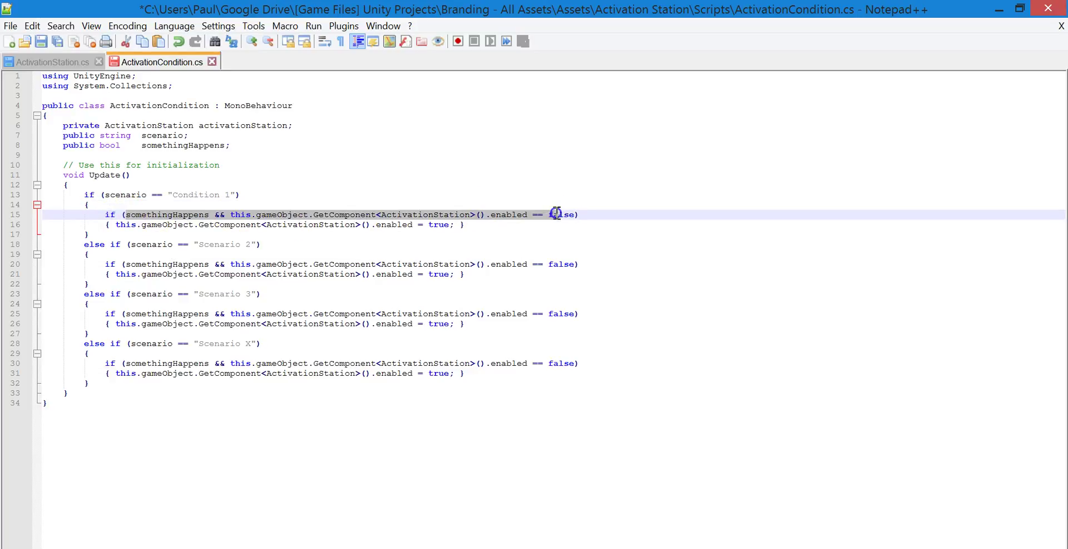
pyautogui.click(158, 206)
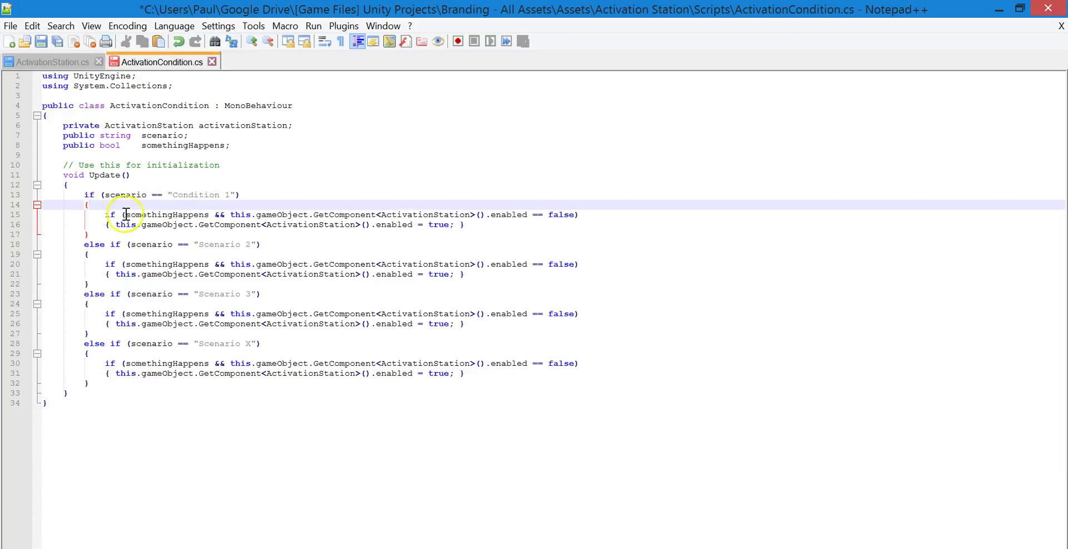
pyautogui.moveTo(105, 214); pyautogui.dragTo(207, 215)
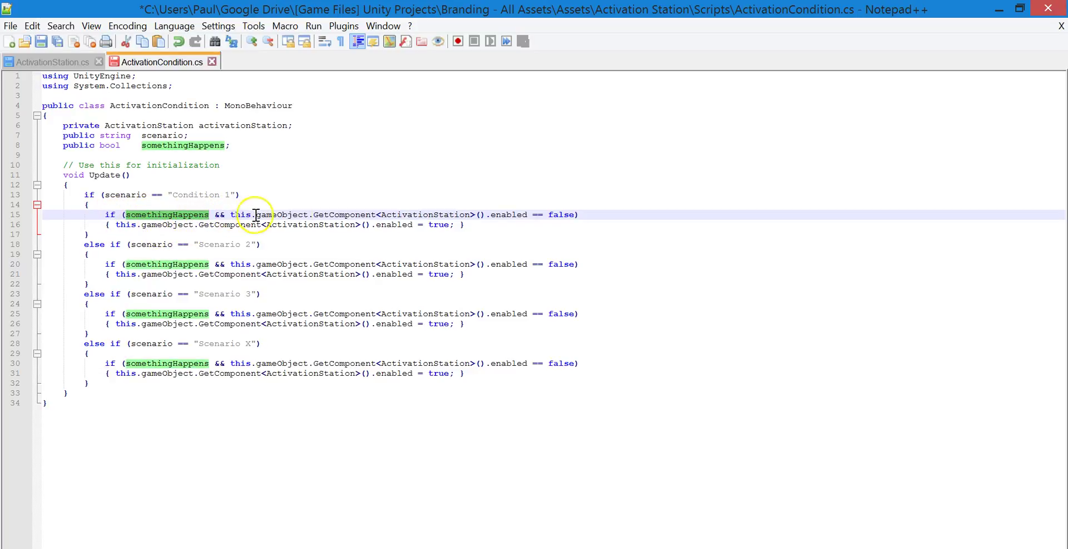
pyautogui.moveTo(230, 215); pyautogui.dragTo(534, 214)
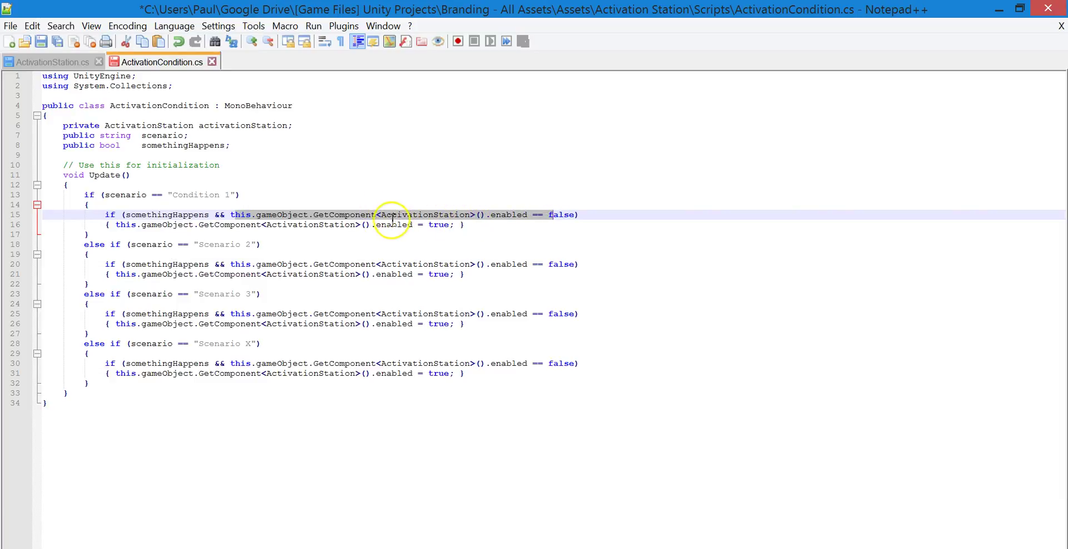
pyautogui.click(574, 215)
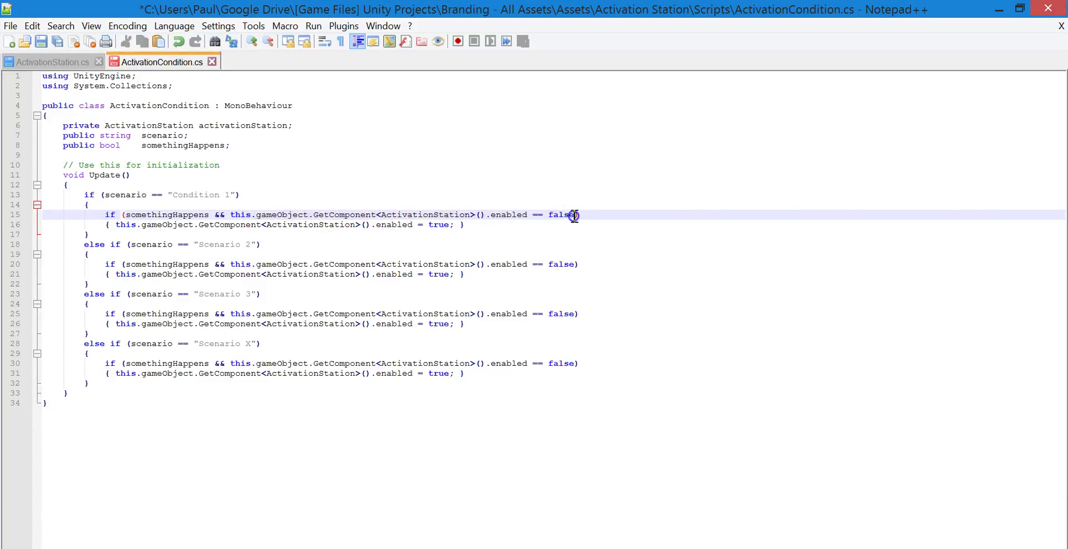
pyautogui.moveTo(115, 224); pyautogui.dragTo(431, 224)
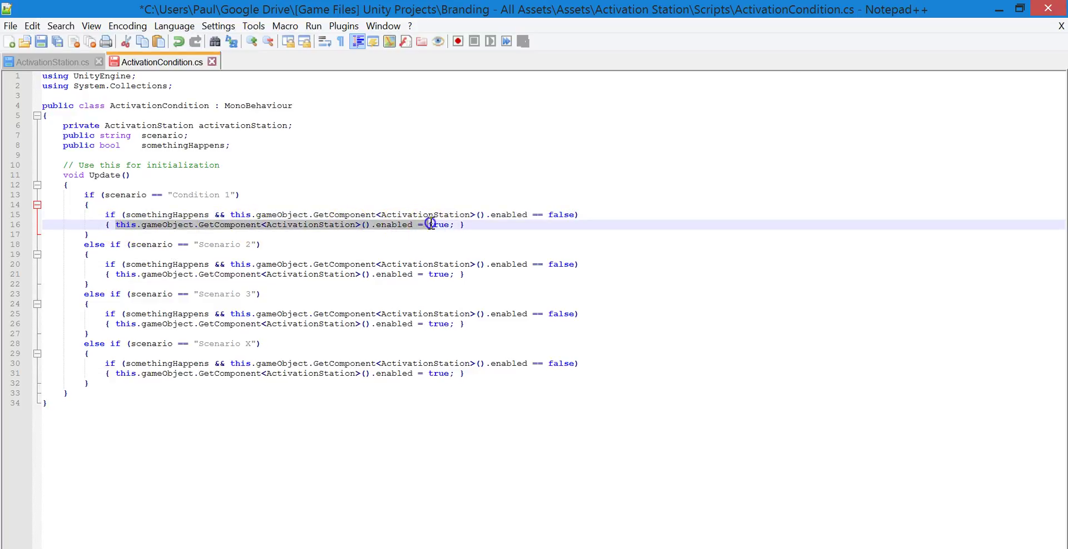
# - Save ActivationCondition.cs and switch to Unity
pyautogui.click(243, 161)
pyautogui.click(215, 136)
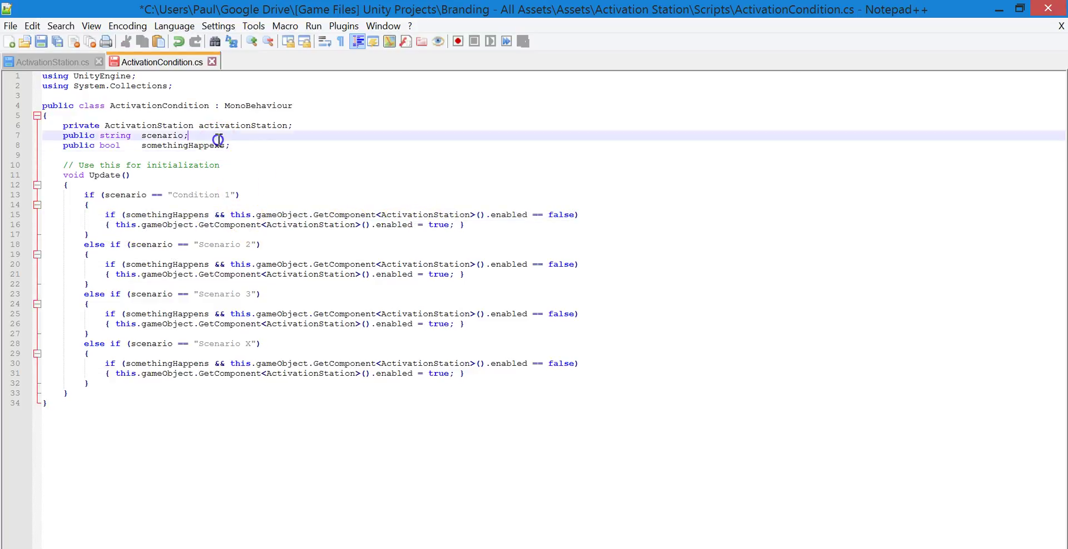
pyautogui.click(271, 147)
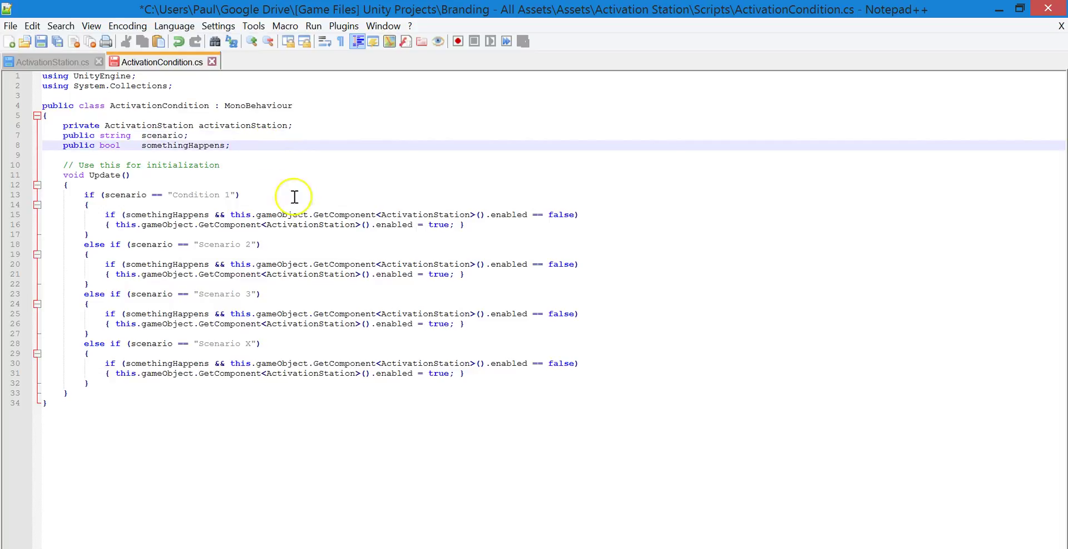
pyautogui.hotkey('ctrl', 's')
pyautogui.hotkey('alt', 'Tab')
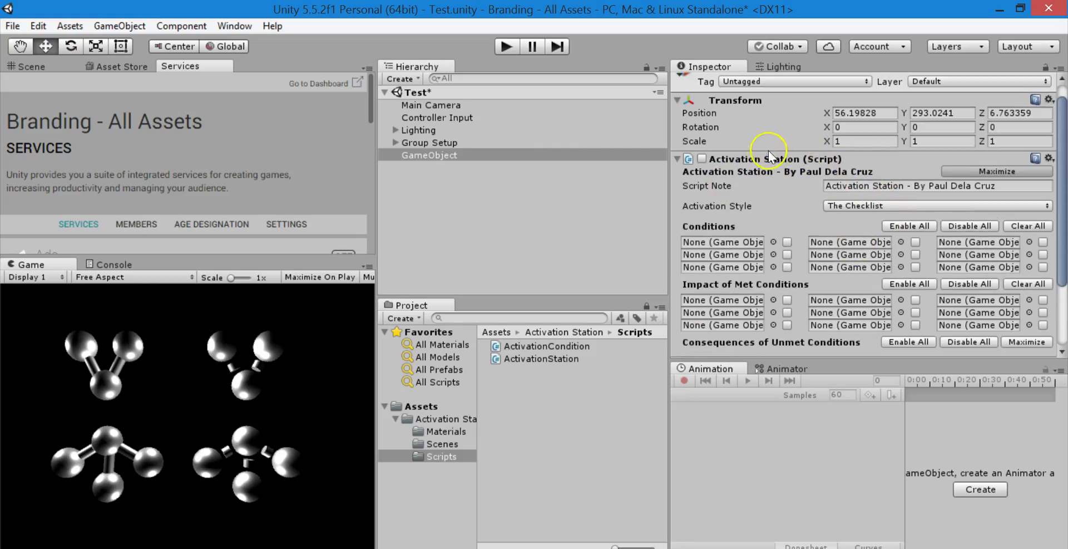
# - Examine GameObject's Activation Station enable state against the Scenario and Something Happens fields of its Activation Condition component
pyautogui.scroll(-3, 882, 204)
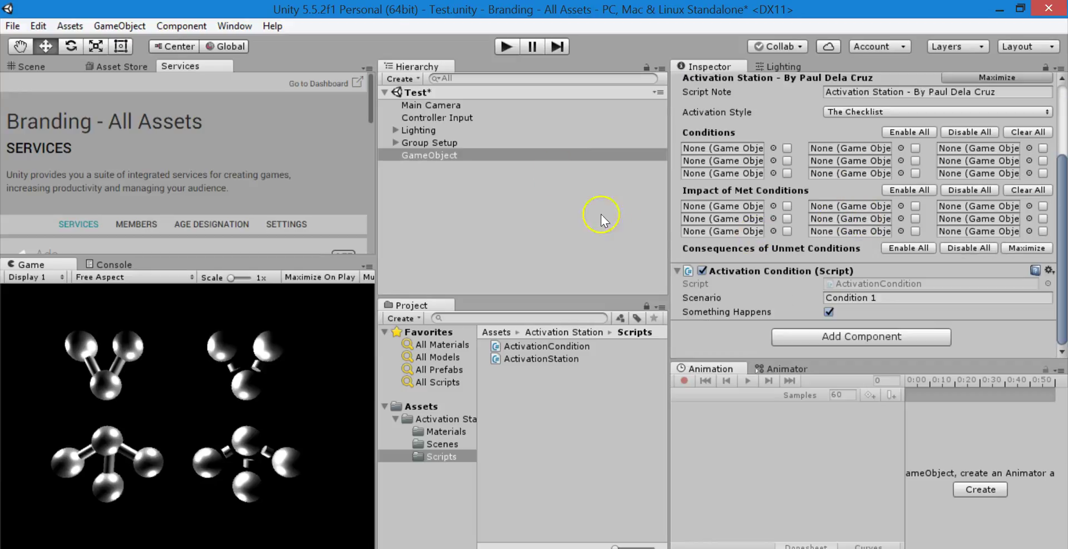
pyautogui.scroll(3, 911, 211)
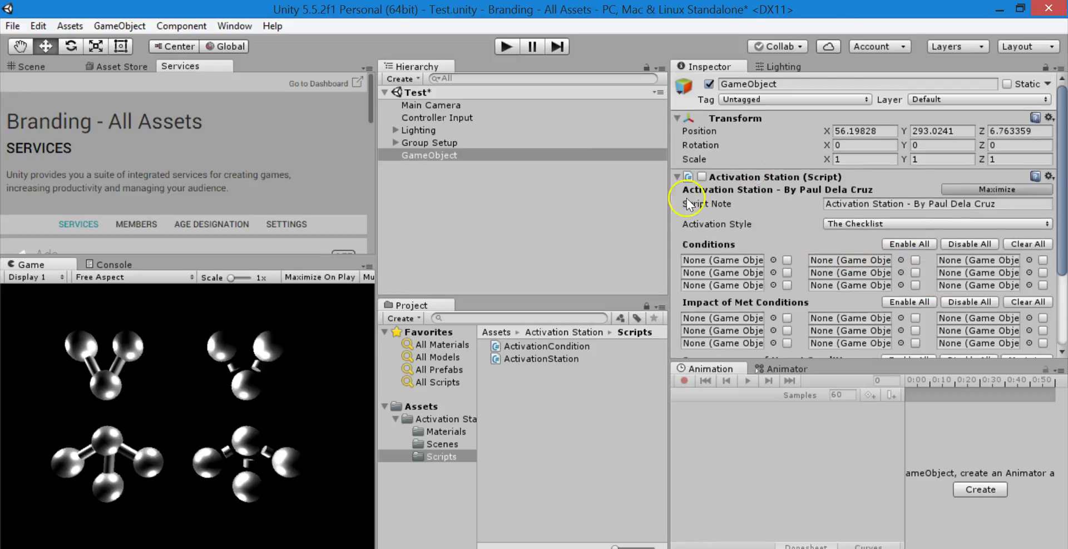
pyautogui.scroll(-3, 843, 266)
pyautogui.click(890, 296)
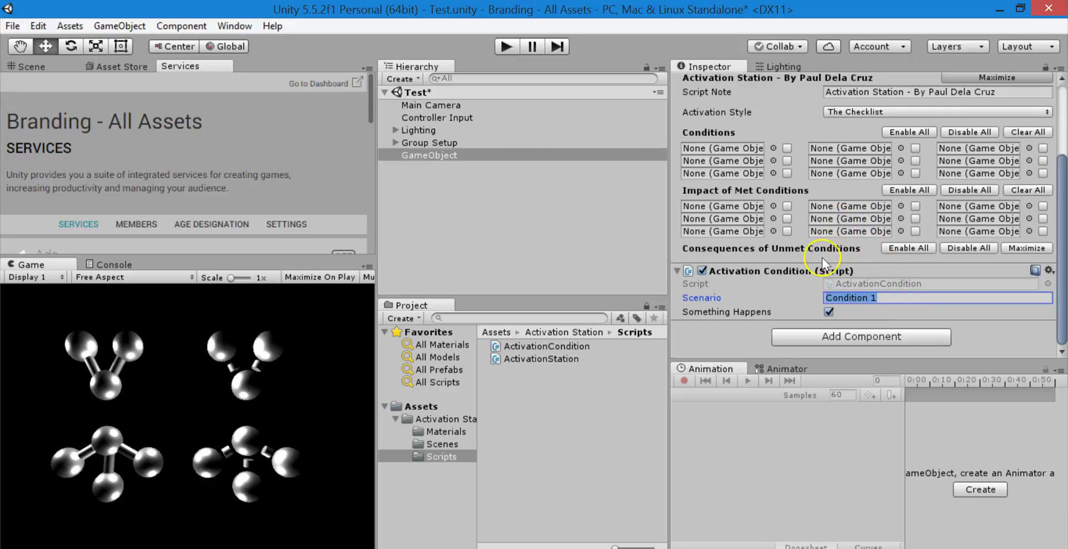
pyautogui.scroll(3, 804, 238)
pyautogui.scroll(-3, 784, 256)
pyautogui.click(975, 299)
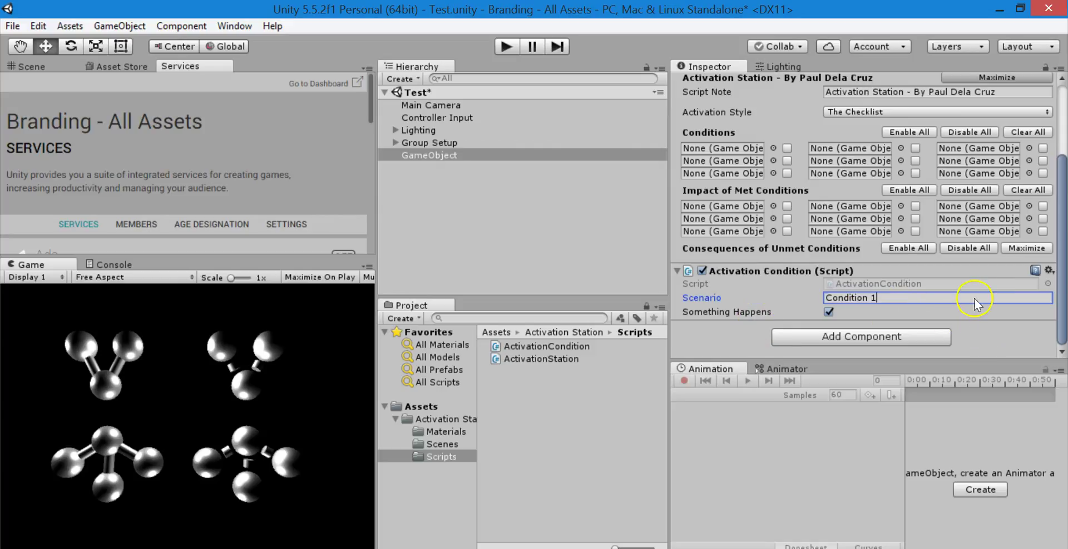
pyautogui.scroll(3, 857, 237)
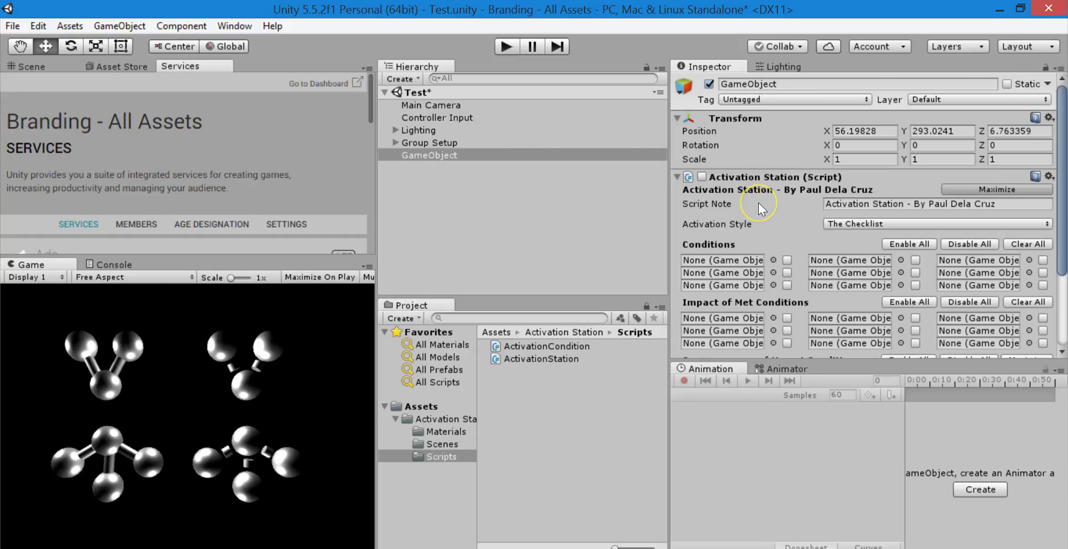
pyautogui.scroll(-3, 759, 203)
pyautogui.click(901, 316)
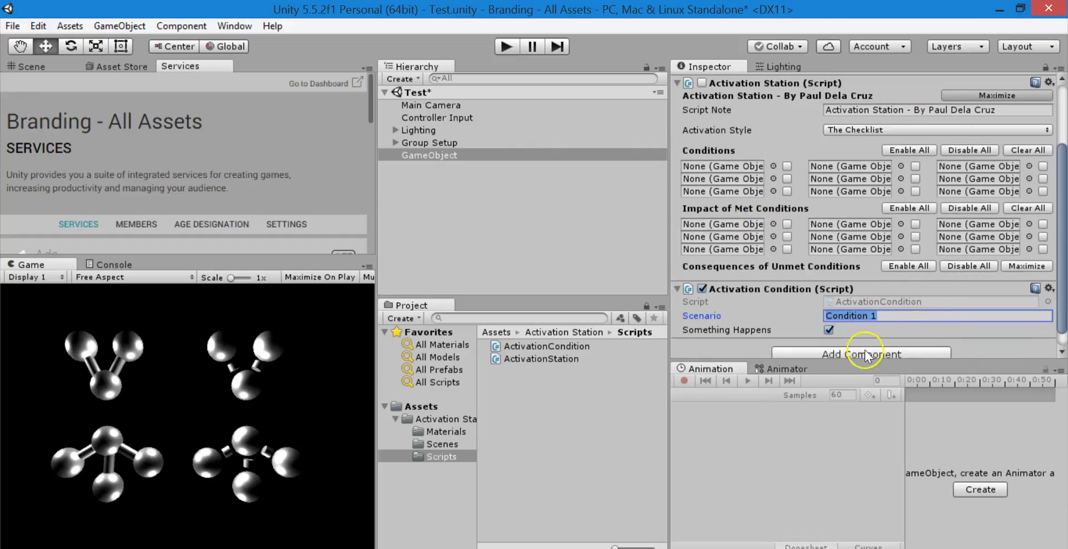
# - Switch to Notepad++, save and close ActivationCondition.cs, and exit the editor to return to Unity
pyautogui.hotkey('alt', 'Tab')
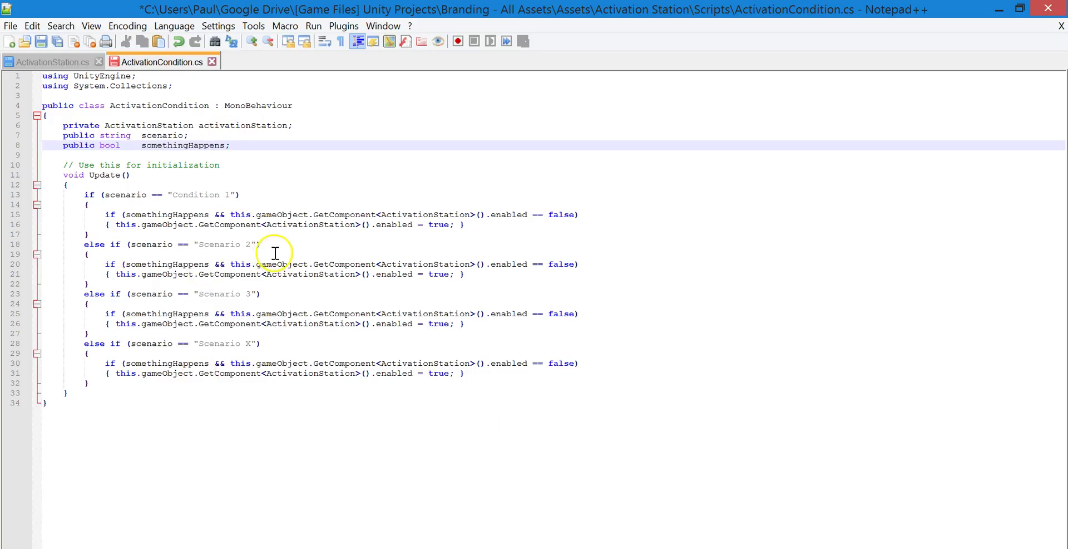
pyautogui.click(255, 215)
pyautogui.click(520, 221)
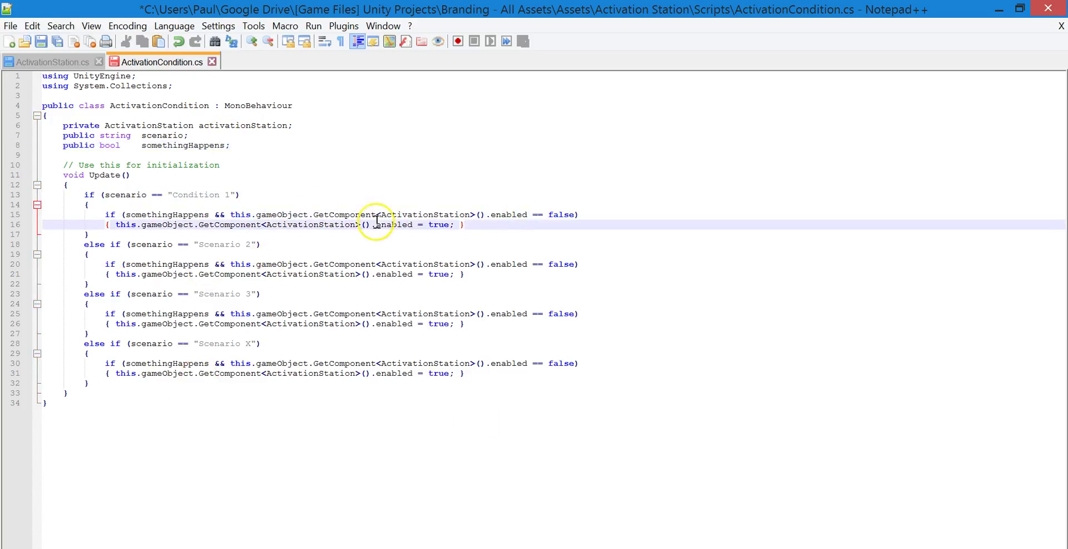
pyautogui.click(212, 61)
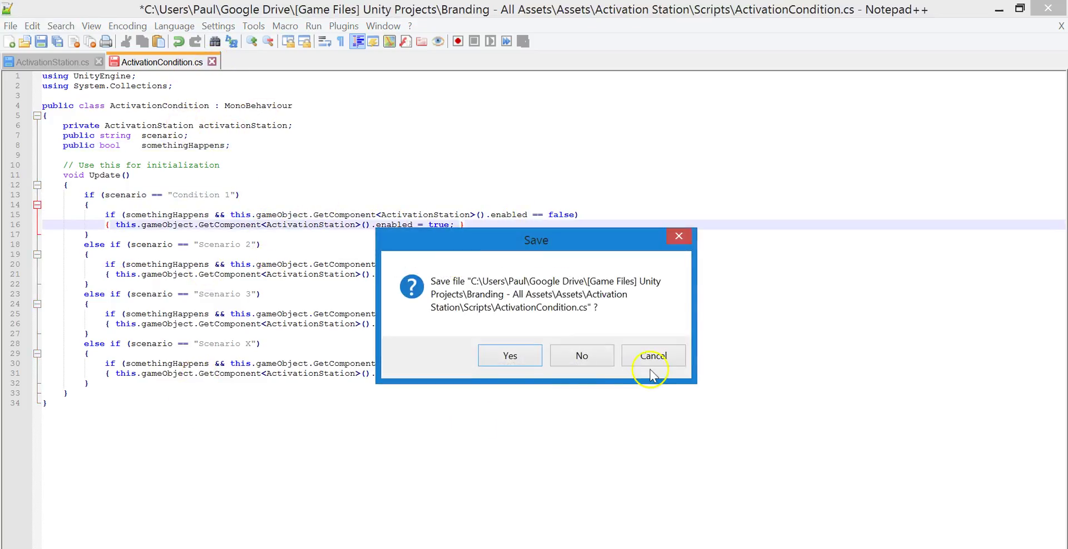
pyautogui.click(511, 356)
pyautogui.click(1046, 9)
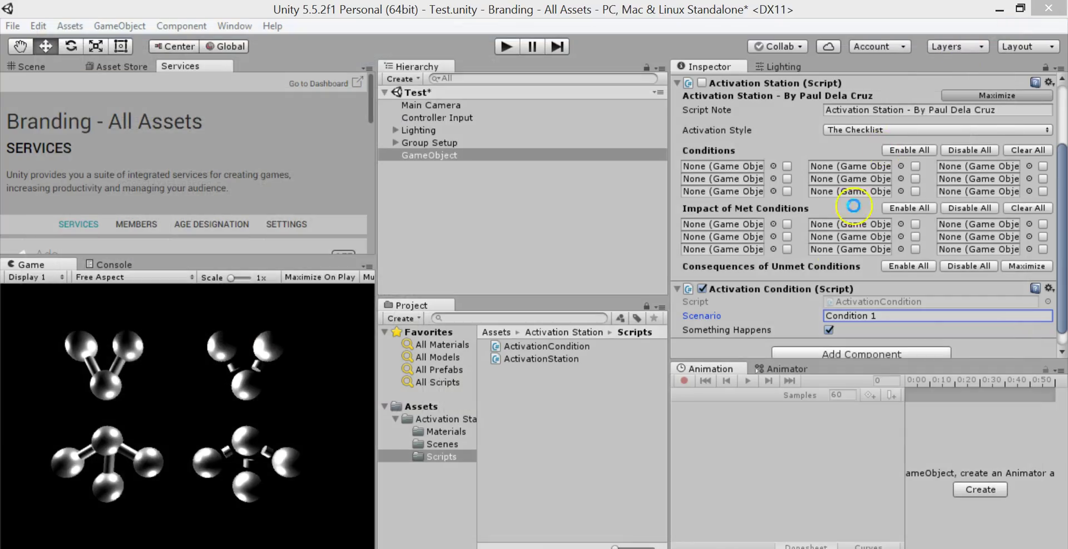
# - Assign Controller Input to the first Impact of Met Conditions slot of GameObject's Activation Station and clear its Conditions slots
pyautogui.click(891, 315)
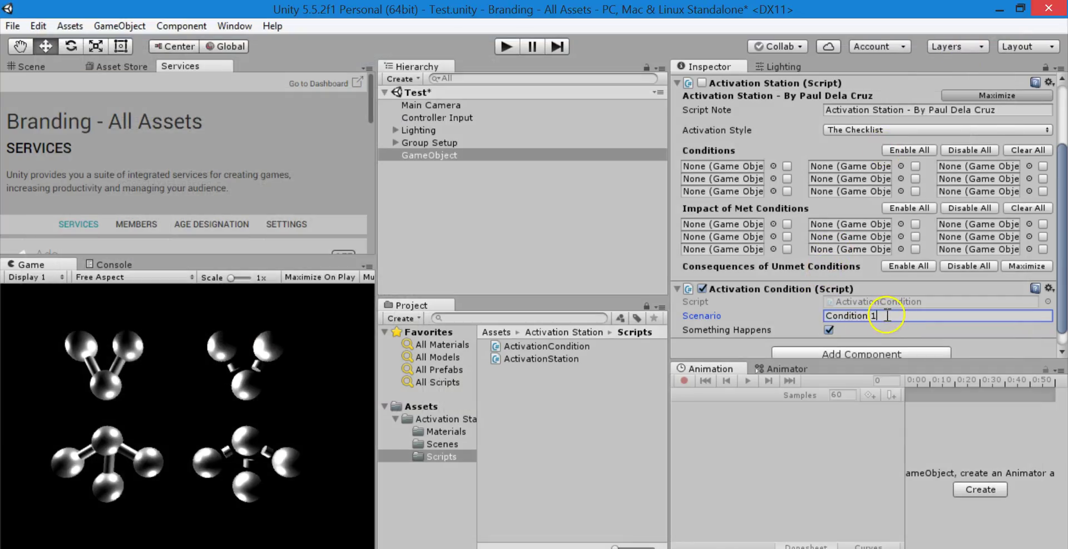
pyautogui.scroll(2, 882, 258)
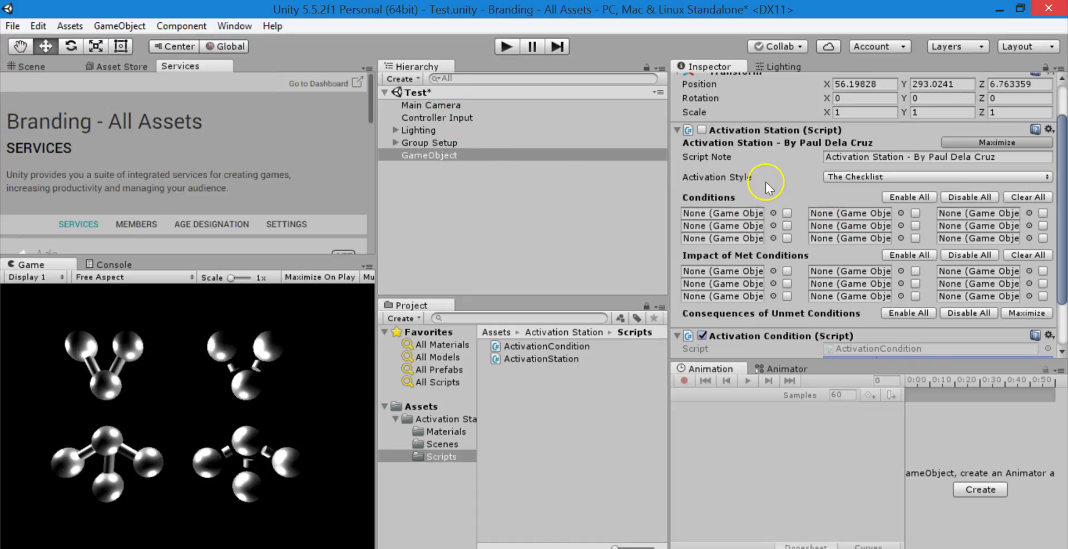
pyautogui.click(556, 130)
pyautogui.click(678, 149)
pyautogui.click(449, 157)
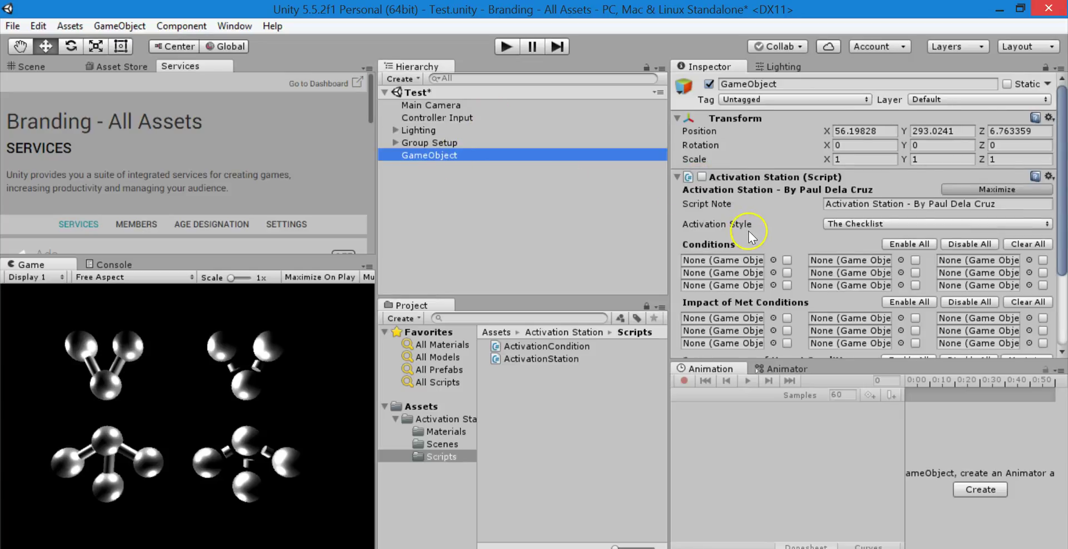
pyautogui.scroll(-3, 751, 229)
pyautogui.moveTo(445, 118); pyautogui.dragTo(737, 172)
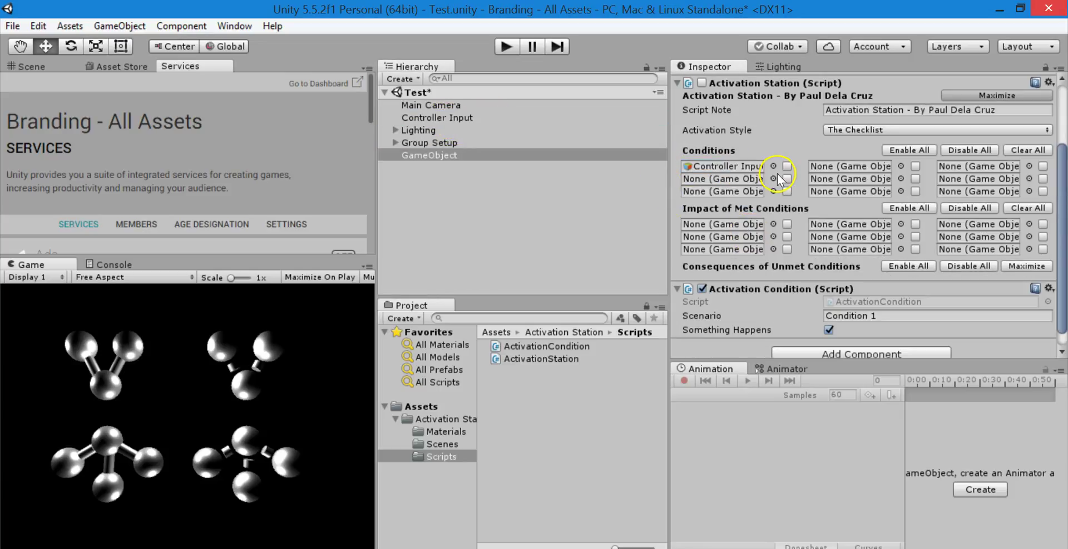
pyautogui.moveTo(481, 119); pyautogui.dragTo(750, 168)
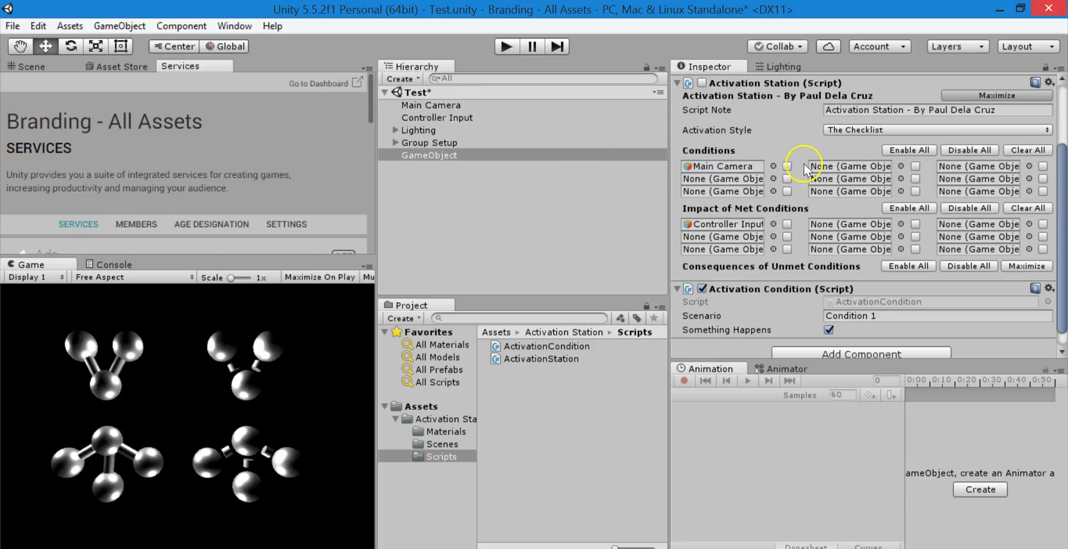
pyautogui.click(787, 166)
pyautogui.click(1014, 154)
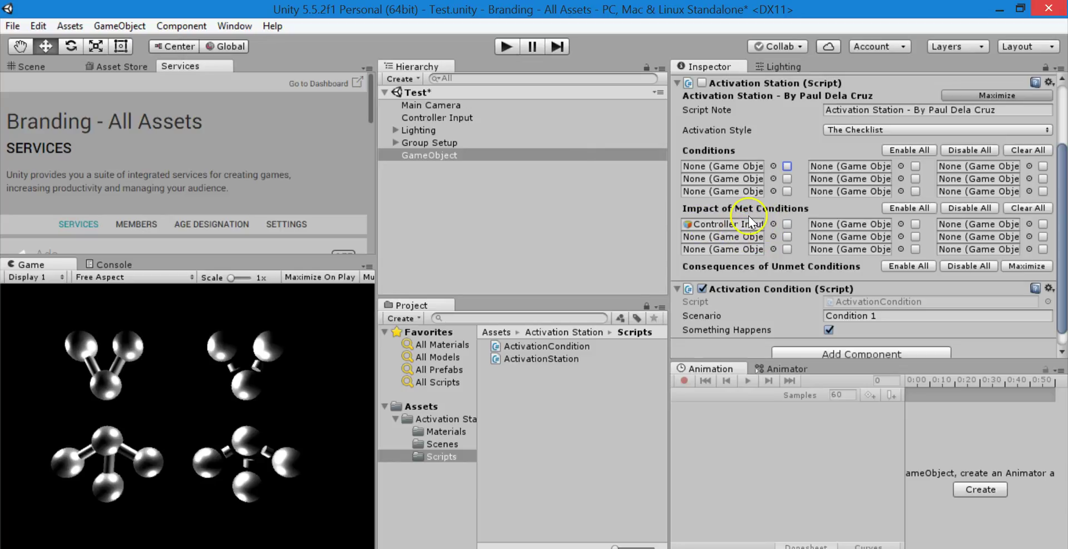
# - Run the scene with Scenario set to Condition 1 and Something Happens enabled, check the Activation Station and its Controller Input impact, and stop
pyautogui.click(906, 315)
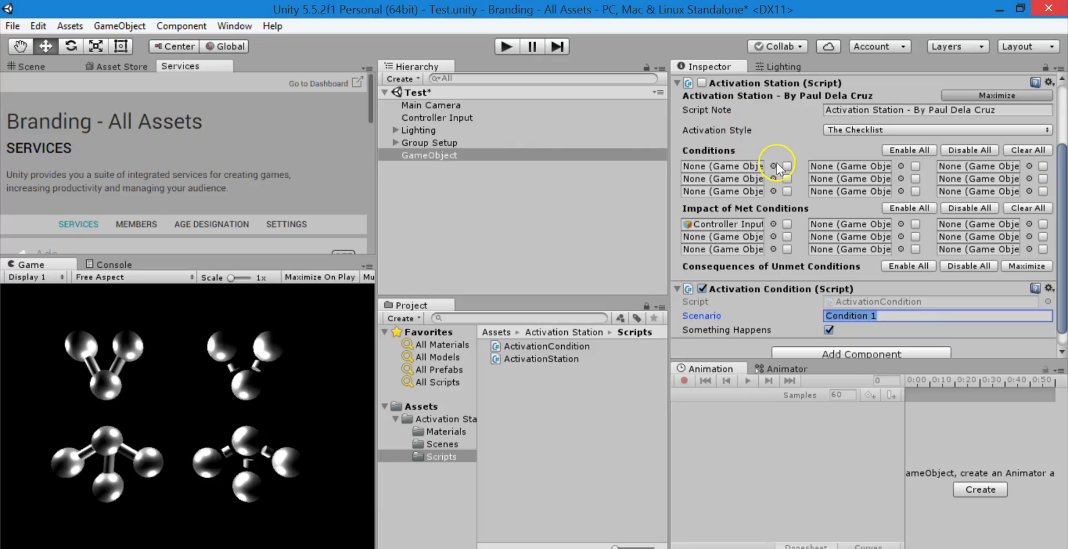
pyautogui.scroll(3, 759, 148)
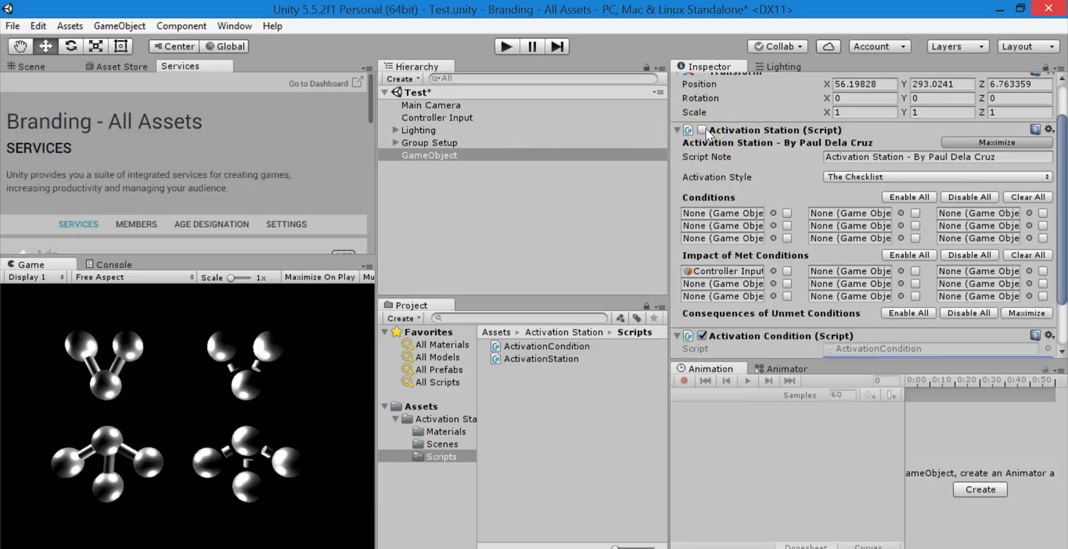
pyautogui.scroll(-4, 705, 128)
pyautogui.click(950, 281)
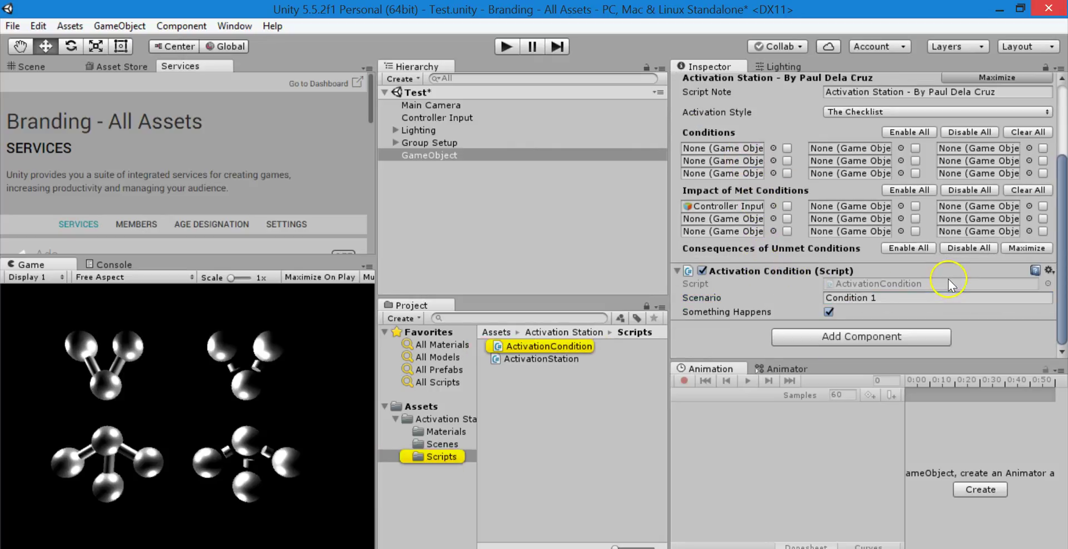
pyautogui.click(893, 299)
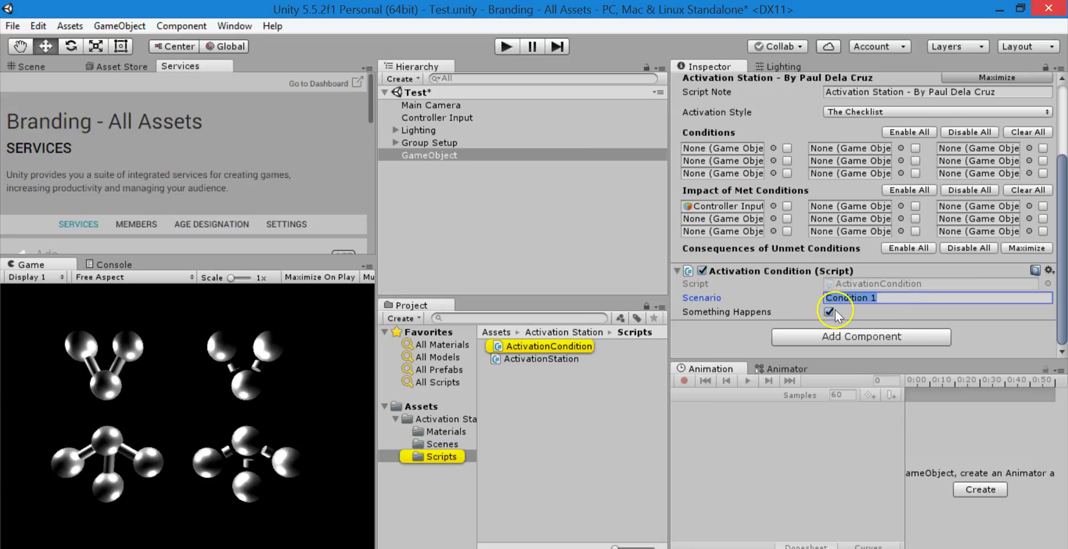
pyautogui.click(507, 47)
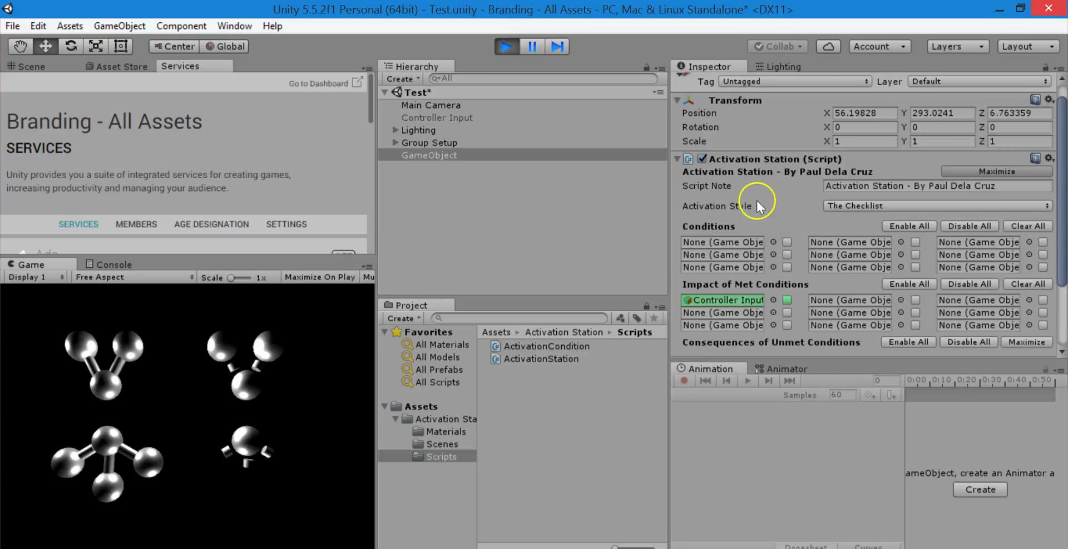
pyautogui.scroll(-3, 794, 221)
pyautogui.scroll(2, 793, 232)
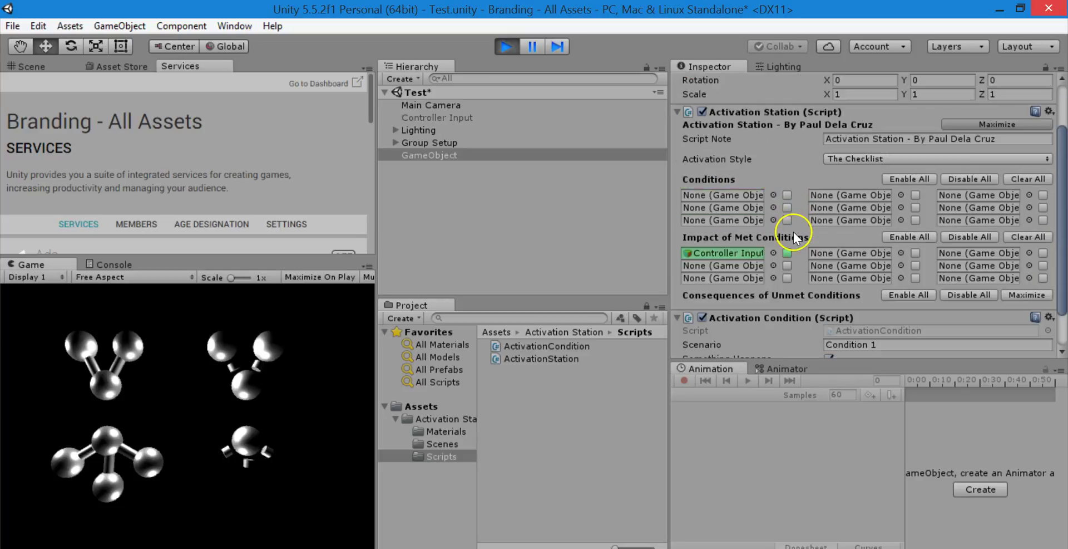
pyautogui.scroll(-1, 788, 234)
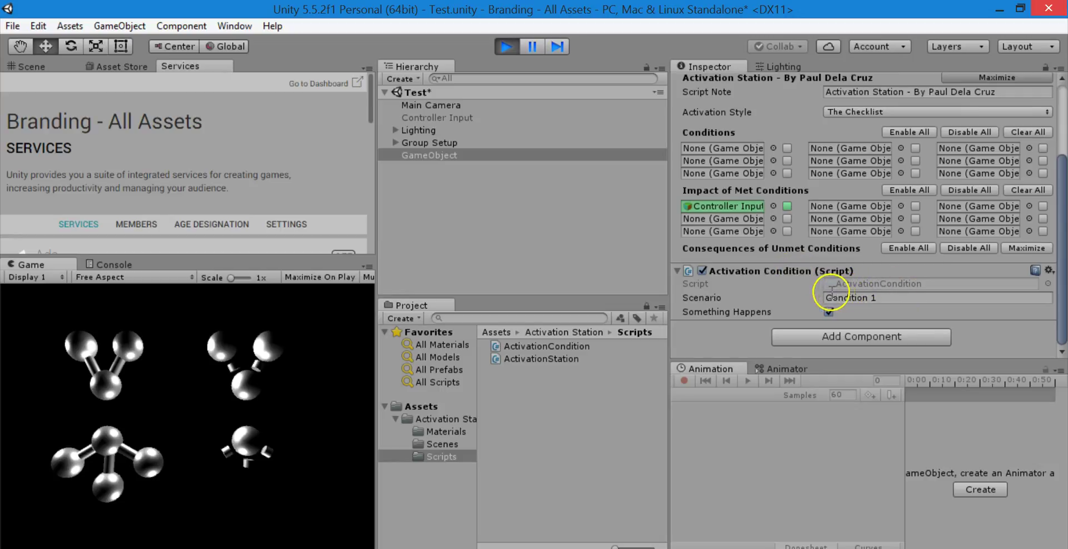
pyautogui.click(862, 298)
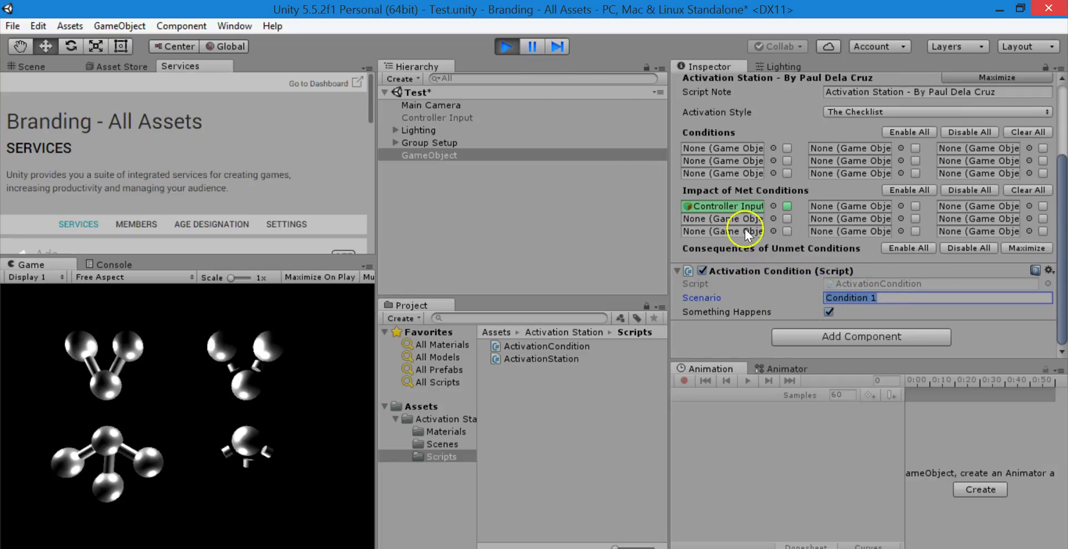
pyautogui.scroll(3, 823, 295)
pyautogui.click(513, 44)
# - Disable Something Happens on GameObject's Activation Condition and run the scene to check the Activation Station's enable state
pyautogui.scroll(-3, 889, 190)
pyautogui.click(829, 311)
pyautogui.click(504, 46)
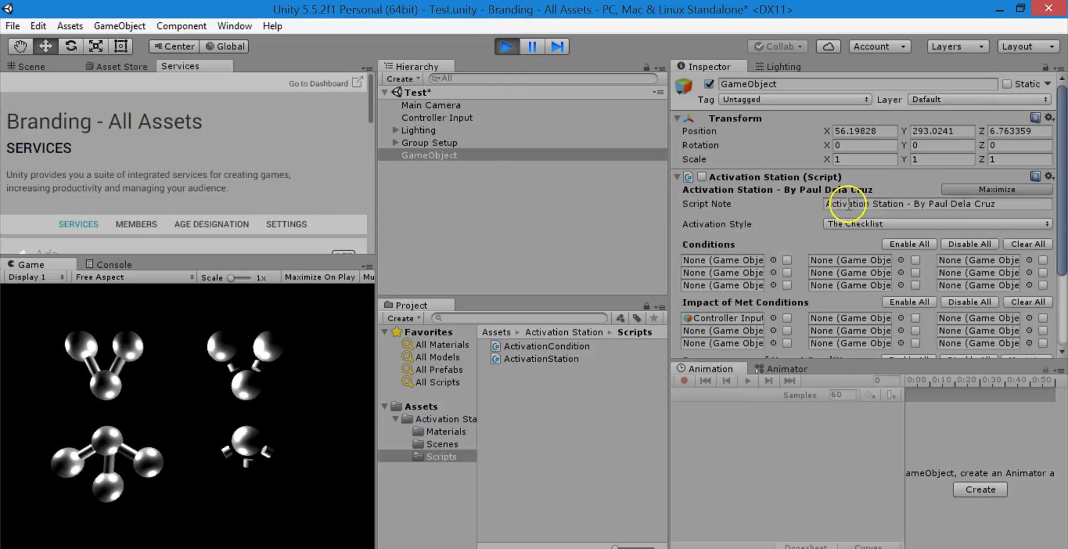
pyautogui.scroll(-4, 813, 283)
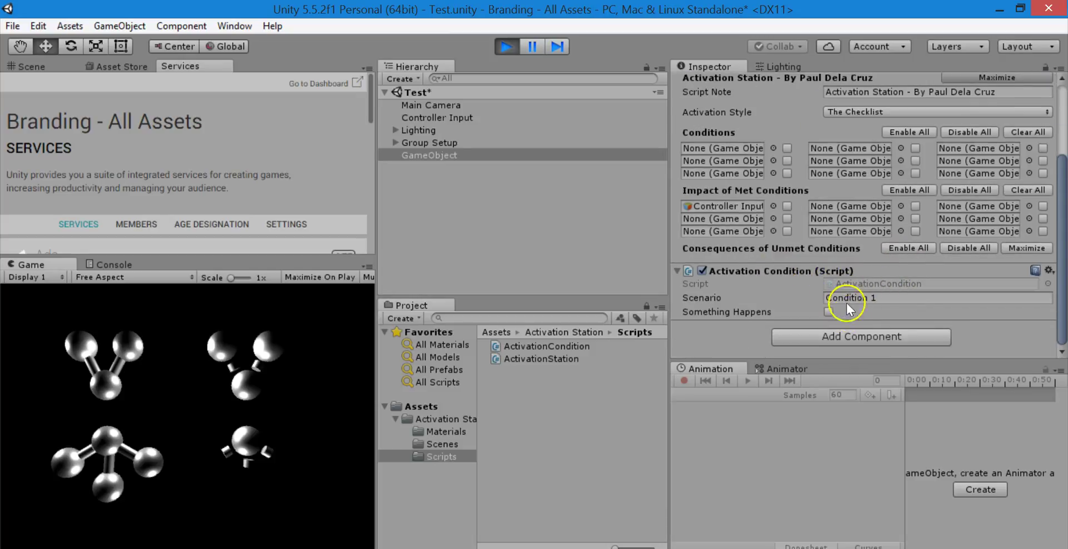
pyautogui.scroll(3, 796, 188)
pyautogui.scroll(-3, 822, 251)
# - Enable Something Happens while the scene is running and check the Activation Station and its Impact of Met Conditions
pyautogui.click(831, 312)
pyautogui.scroll(2, 713, 175)
pyautogui.scroll(2, 713, 175)
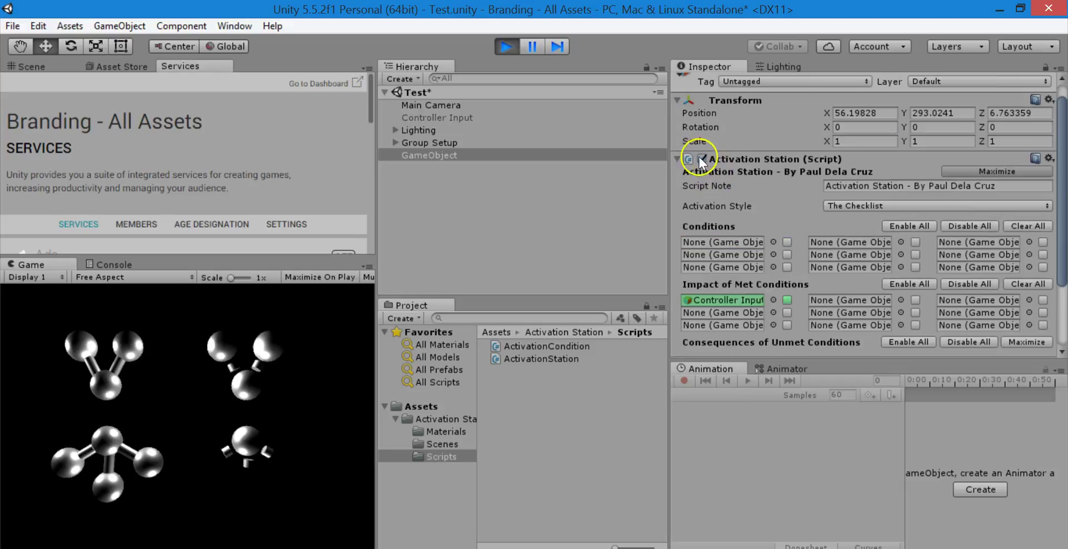
pyautogui.scroll(-3, 820, 269)
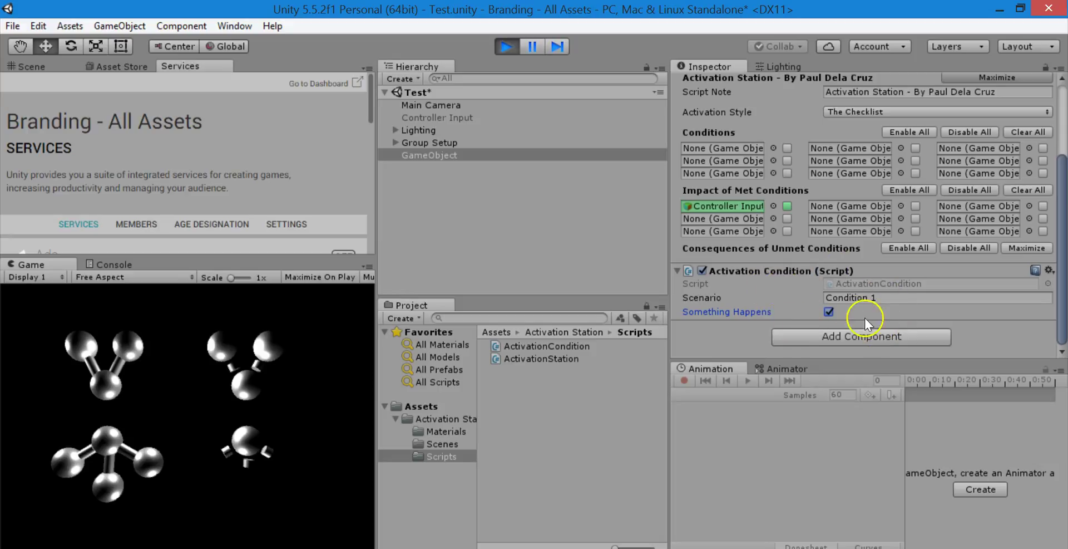
pyautogui.scroll(3, 840, 268)
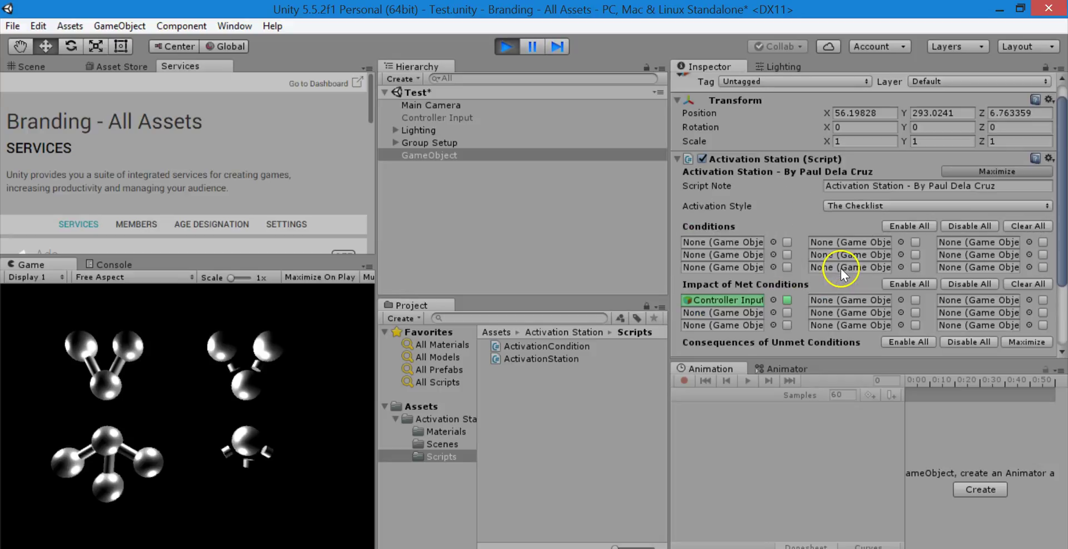
# - Stop the running scene and enable Something Happens on GameObject's Activation Condition component
pyautogui.scroll(-3, 830, 319)
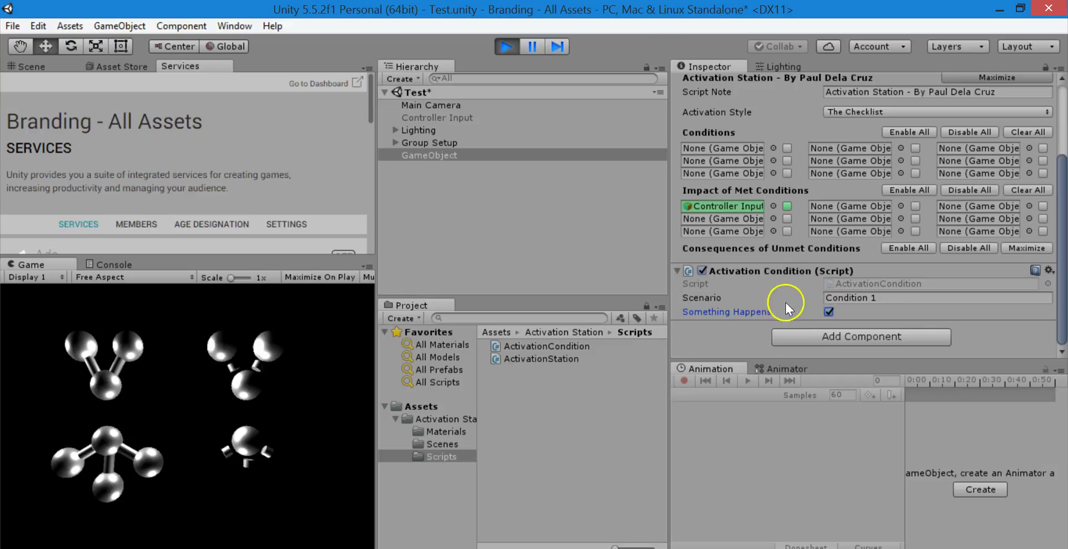
pyautogui.click(507, 45)
pyautogui.click(829, 312)
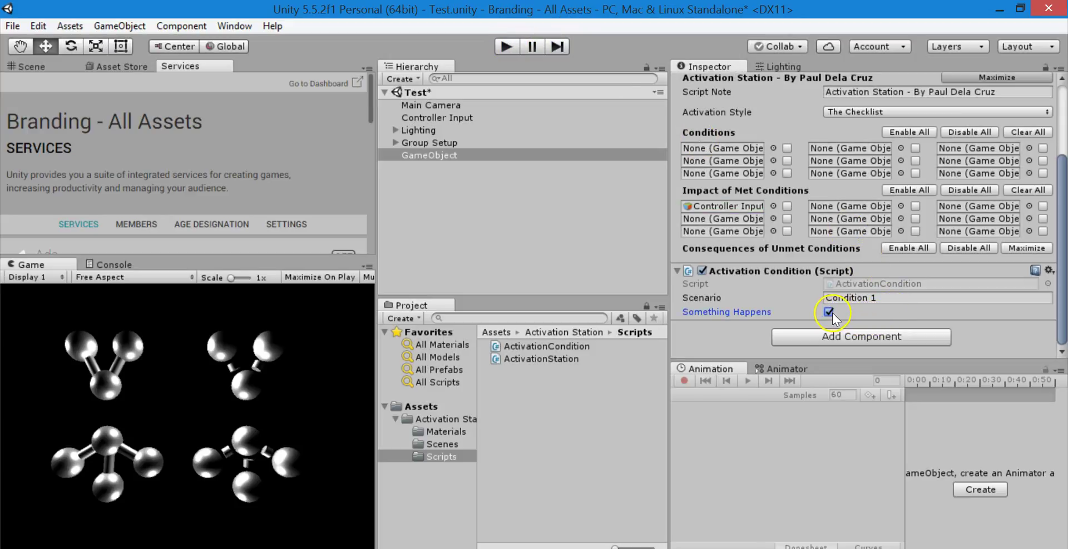
# - Examine the Activation Station's enable checkbox and Script Note alongside the Activation Condition's Scenario and Something Happens fields
pyautogui.scroll(3, 779, 284)
pyautogui.scroll(-3, 774, 250)
pyautogui.scroll(3, 796, 261)
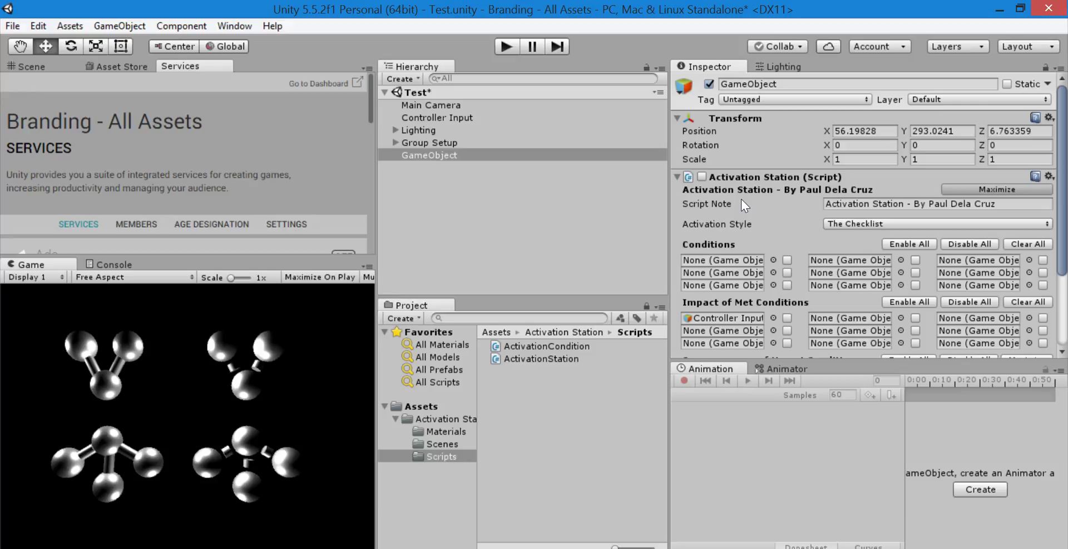
pyautogui.scroll(-3, 902, 267)
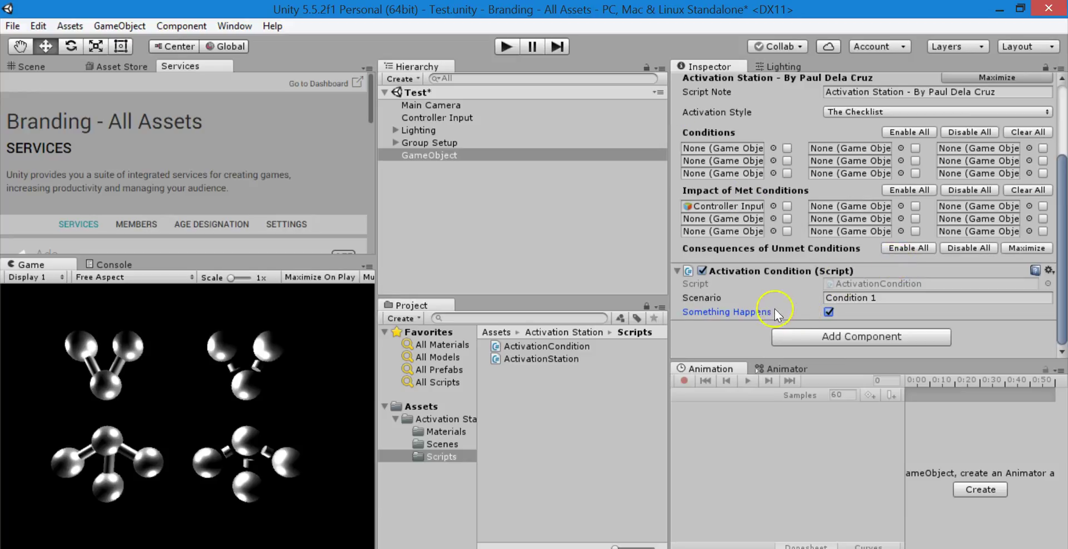
pyautogui.click(890, 298)
pyautogui.scroll(3, 868, 267)
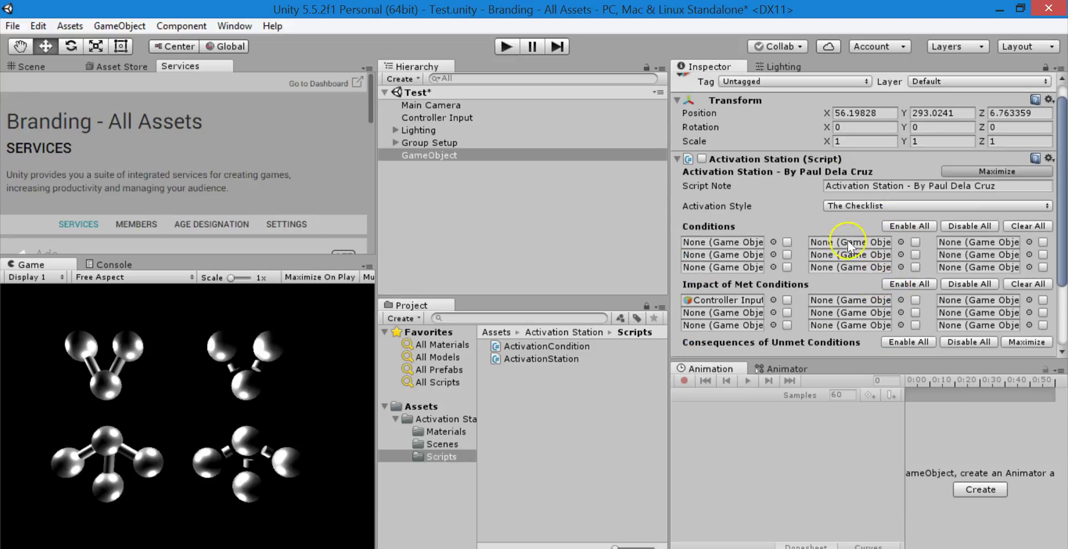
pyautogui.scroll(1, 799, 178)
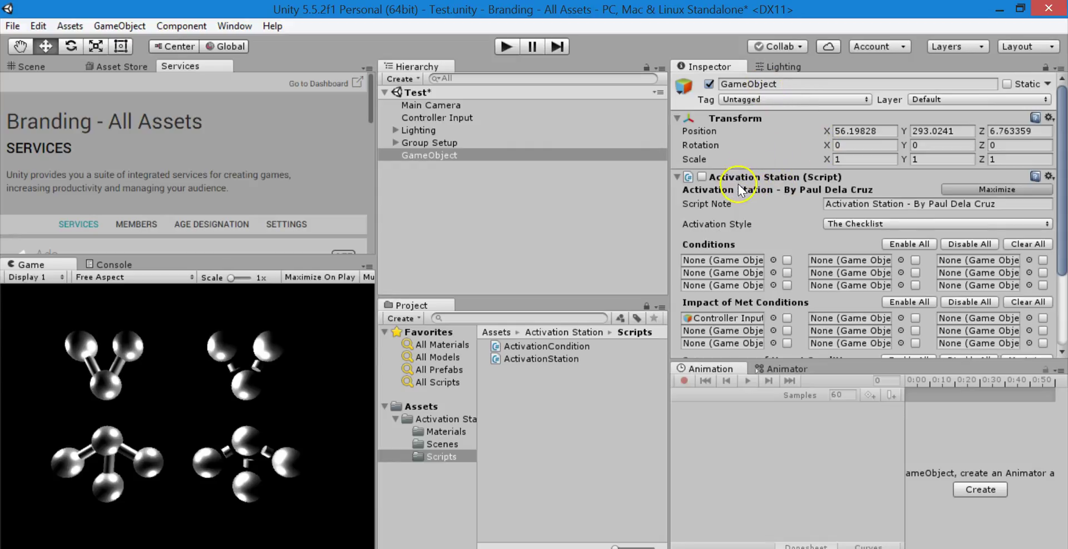
pyautogui.scroll(-5, 795, 190)
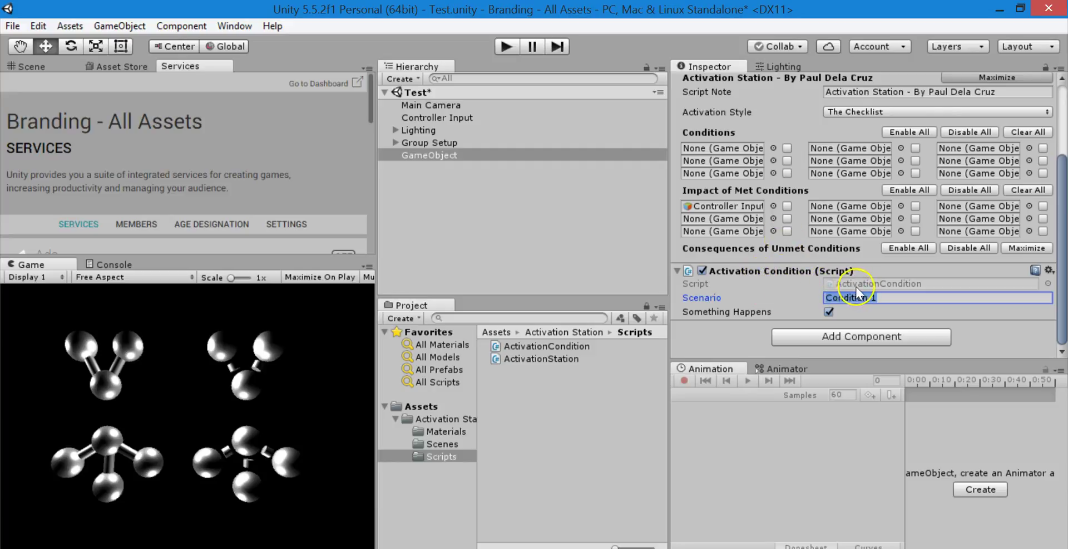
pyautogui.scroll(5, 879, 286)
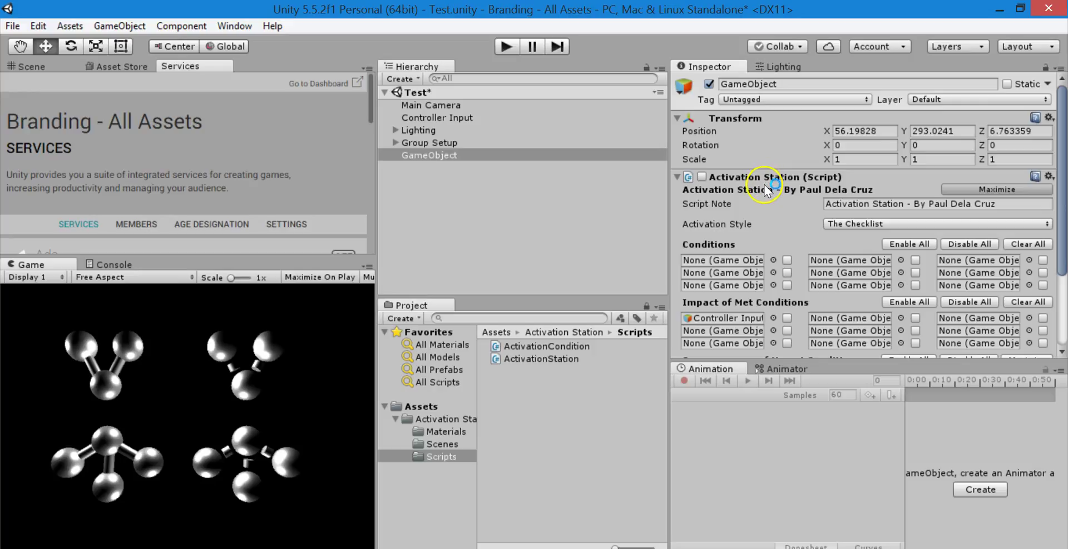
pyautogui.moveTo(826, 204); pyautogui.dragTo(1031, 210)
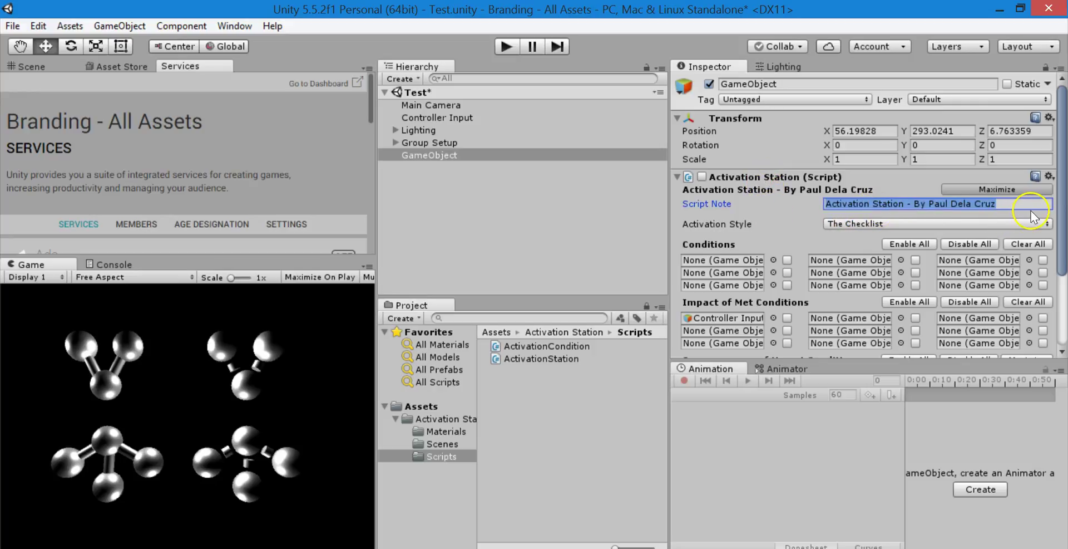
pyautogui.click(1030, 211)
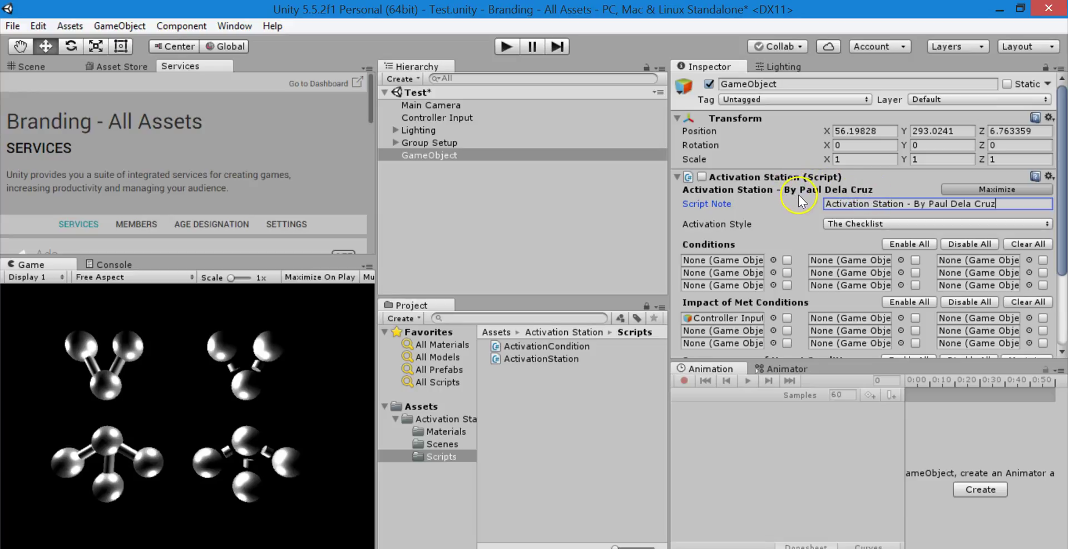
pyautogui.scroll(-3, 897, 262)
pyautogui.click(954, 297)
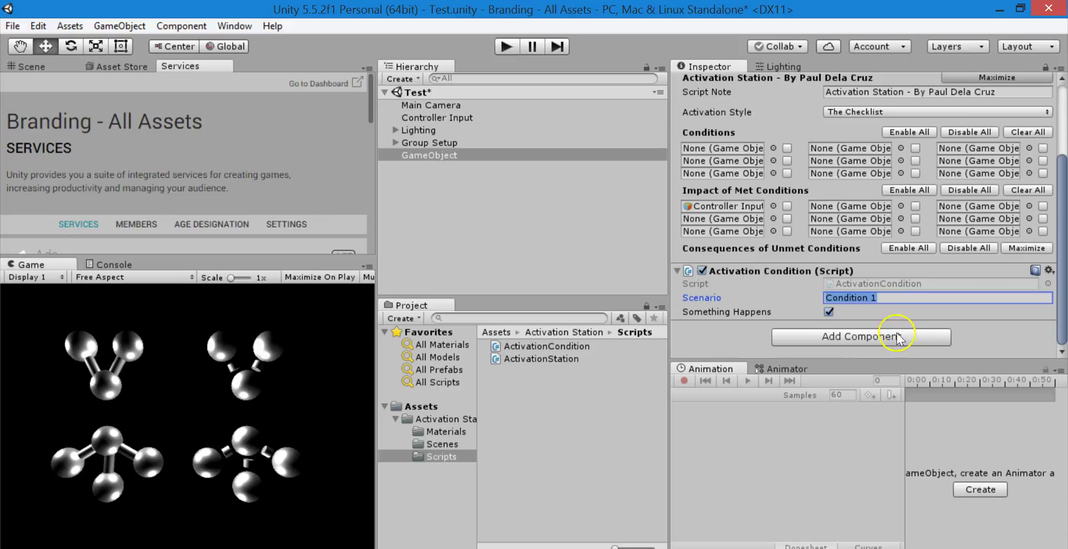
pyautogui.scroll(3, 871, 300)
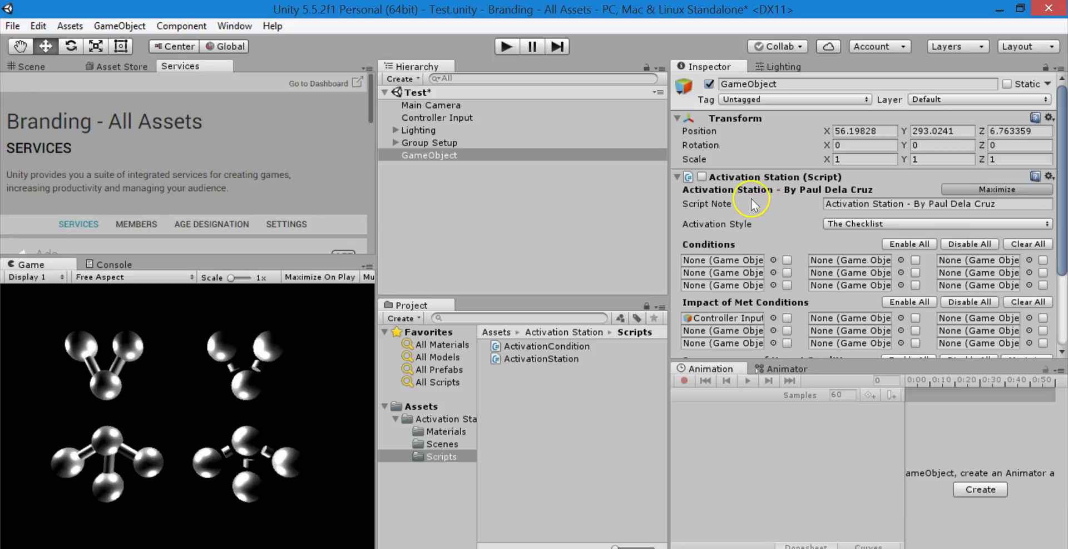
# - Minimize GameObject's Activation Station component and delete GameObject from the Test scene
pyautogui.click(960, 189)
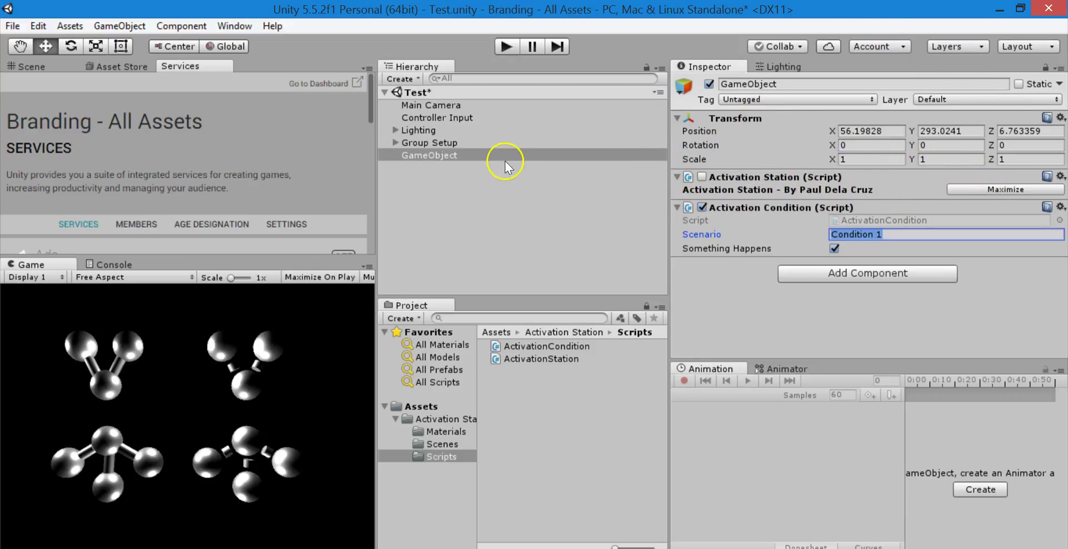
pyautogui.click(531, 200)
pyautogui.click(439, 105)
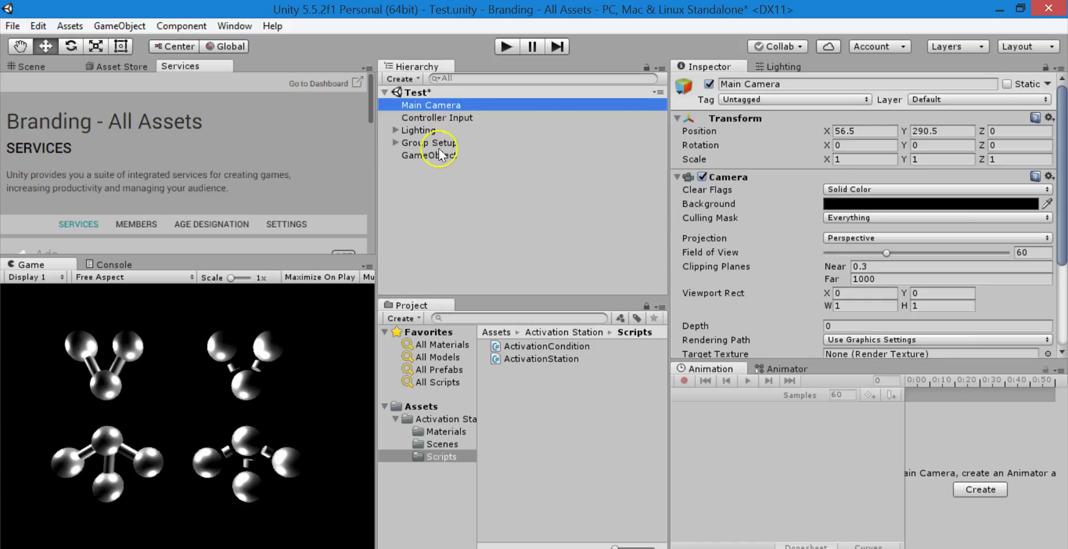
pyautogui.rightClick(437, 154)
pyautogui.click(514, 232)
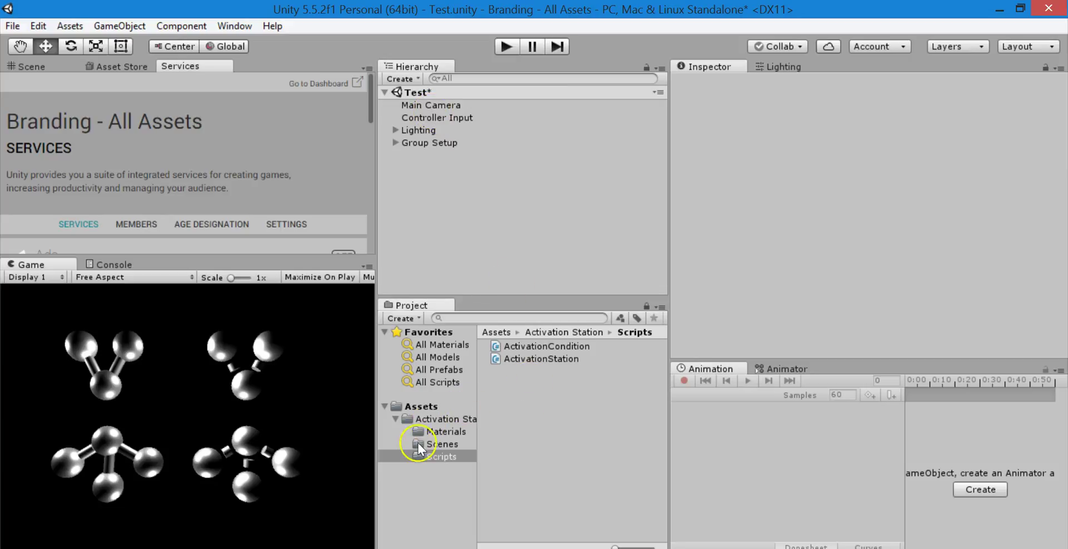
# - Review the Test scene asset in the Scenes folder and the contents of the Scripts folder
pyautogui.click(434, 444)
pyautogui.click(528, 349)
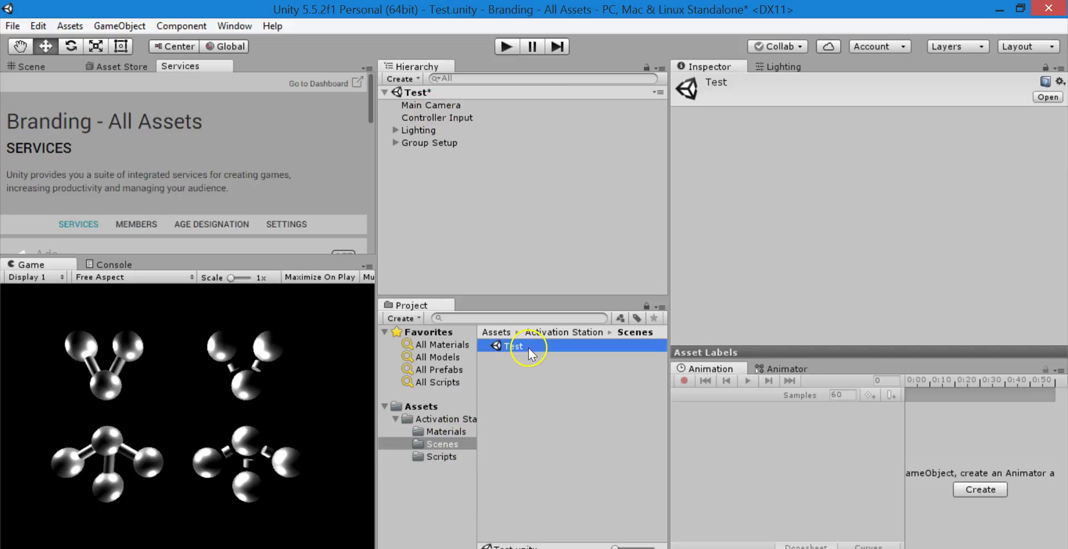
pyautogui.click(523, 422)
pyautogui.click(445, 457)
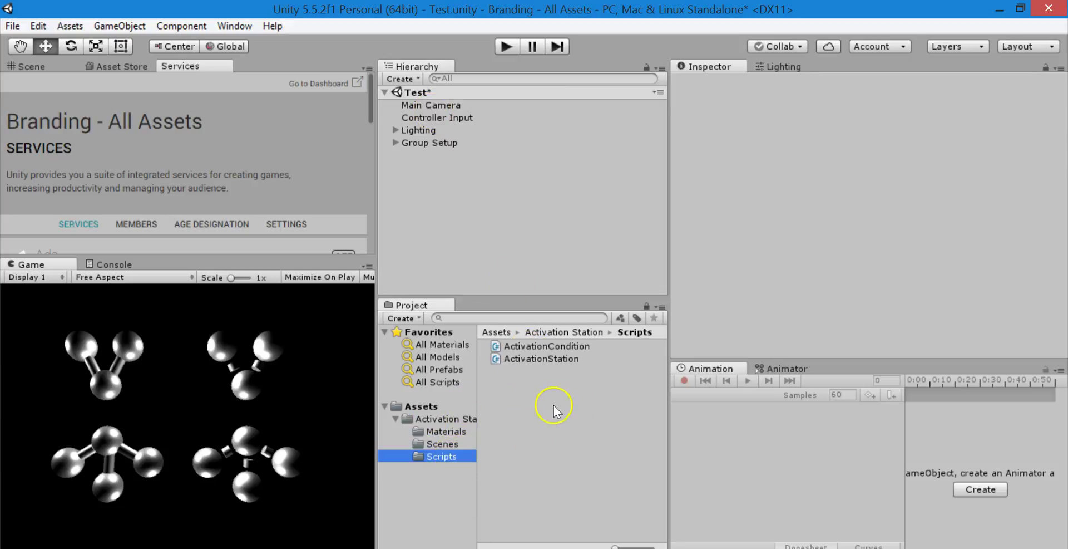
# - Inspect the Metallic Black and Metallic Red materials in the Materials folder and return to the Activation Station folder
pyautogui.click(437, 432)
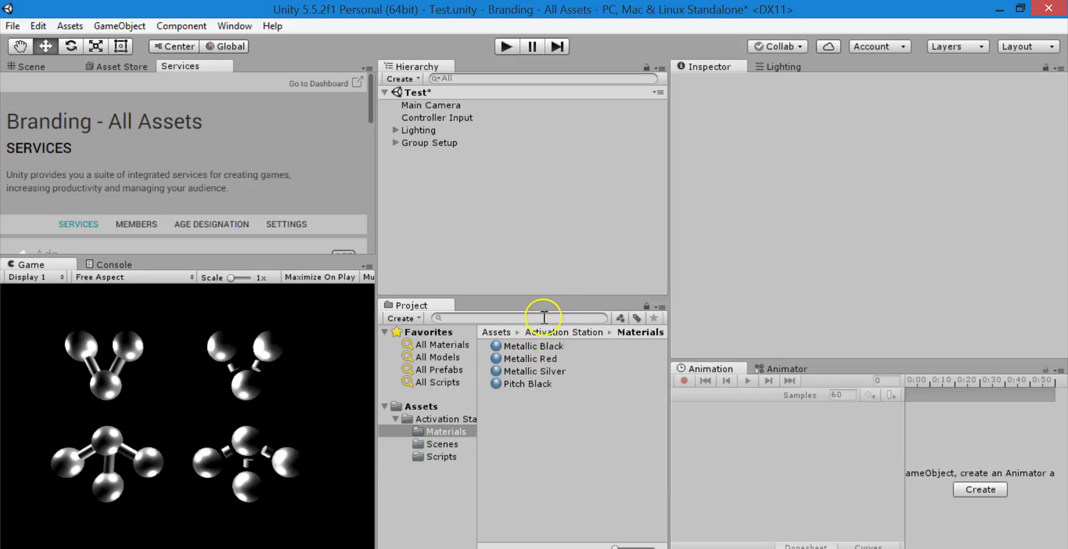
pyautogui.click(522, 345)
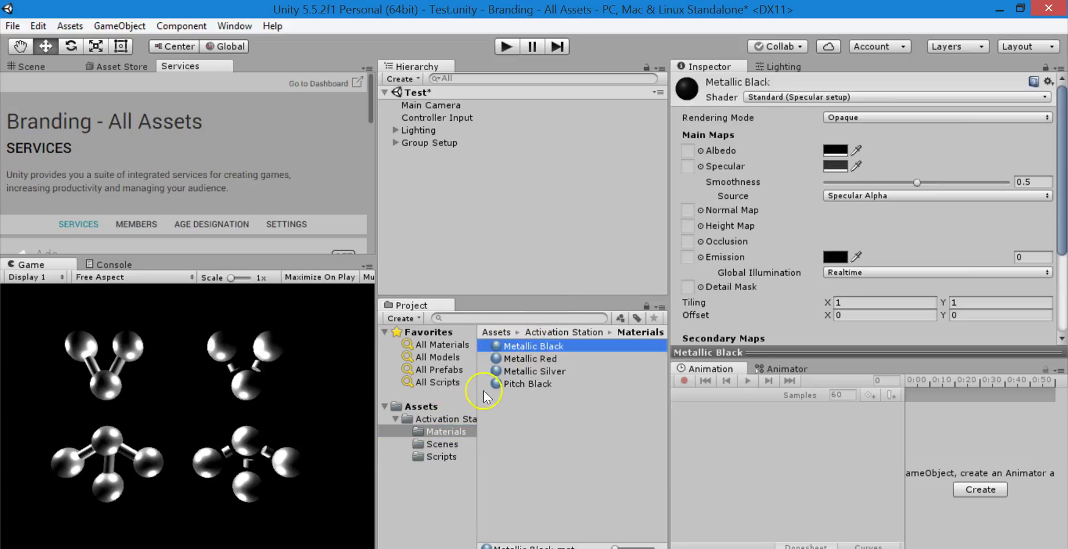
pyautogui.click(538, 419)
pyautogui.click(557, 346)
pyautogui.click(538, 359)
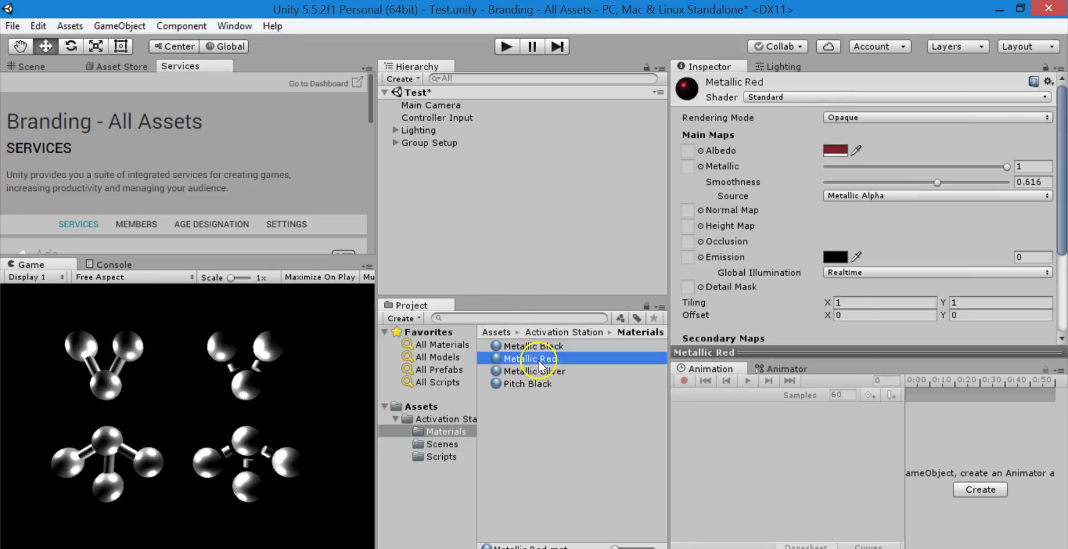
pyautogui.click(532, 425)
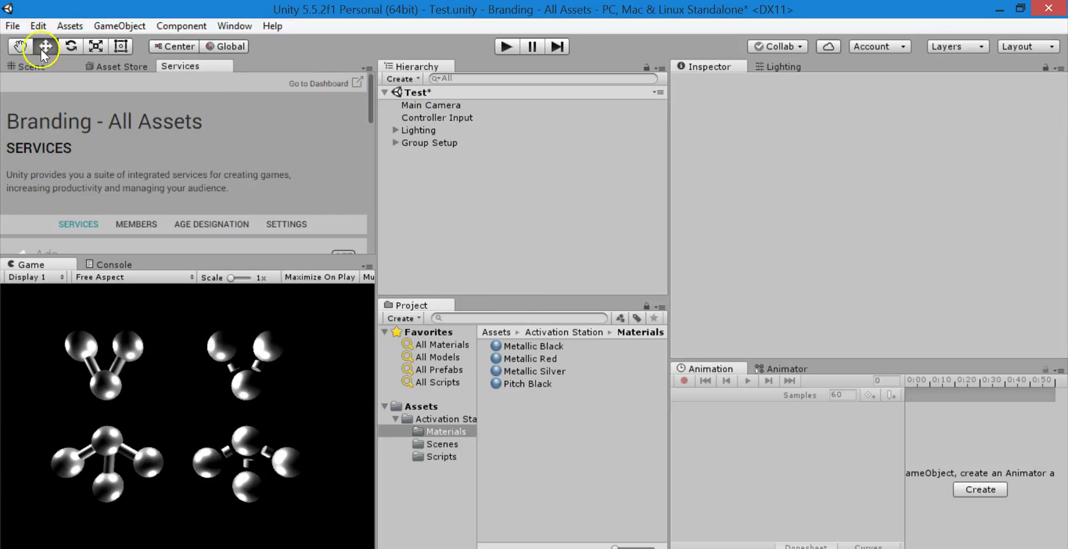
pyautogui.click(548, 346)
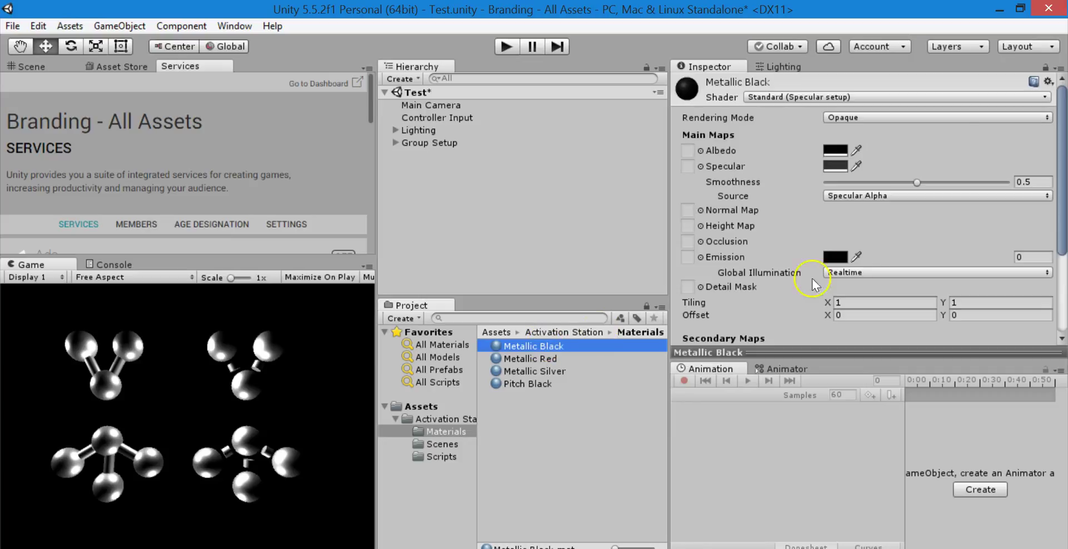
pyautogui.click(577, 449)
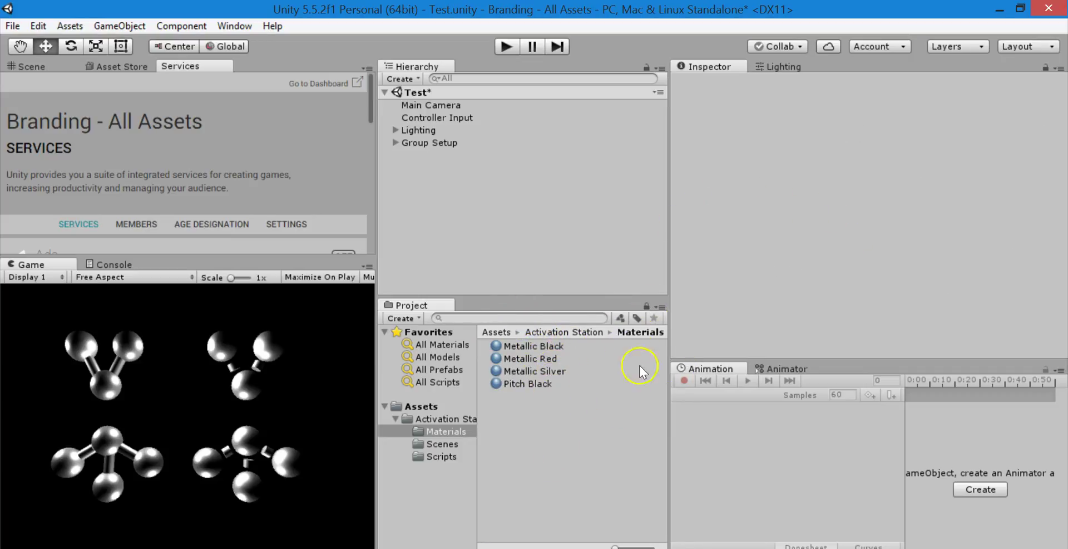
pyautogui.click(457, 419)
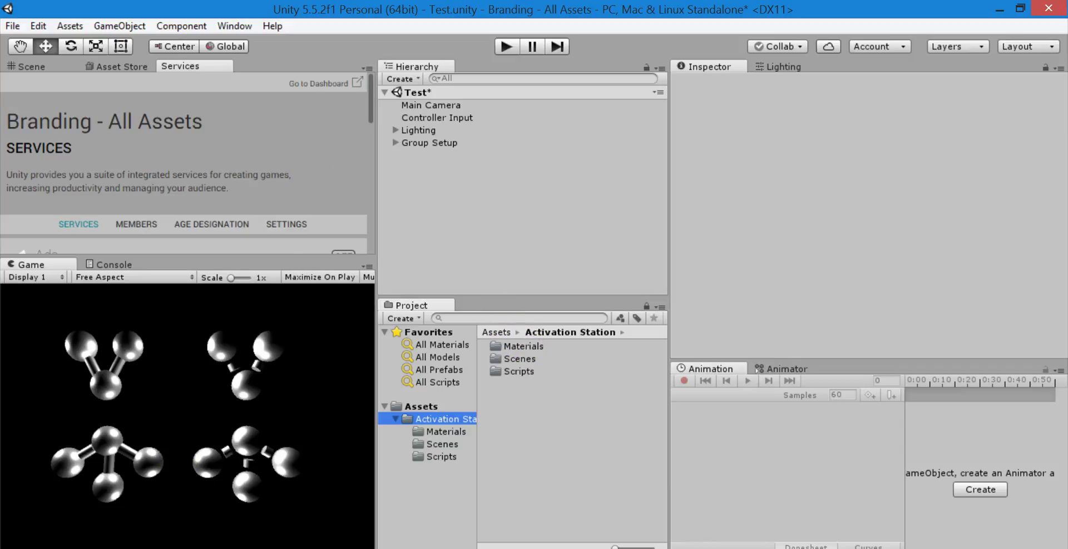
# - Show the Scene view and inspect the components of Main Camera and Group Setup
pyautogui.hotkey('ctrl', '1')
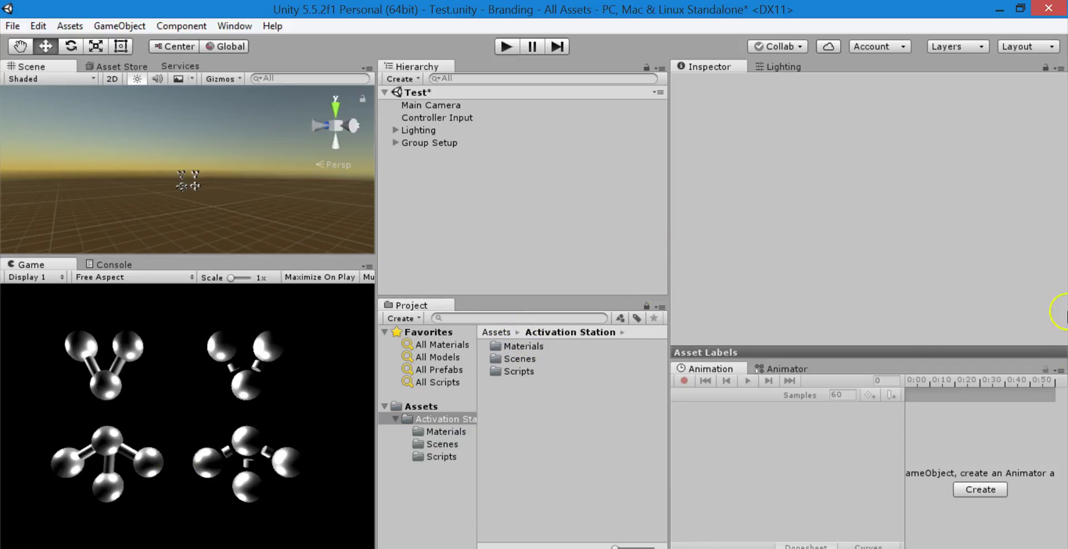
pyautogui.click(432, 106)
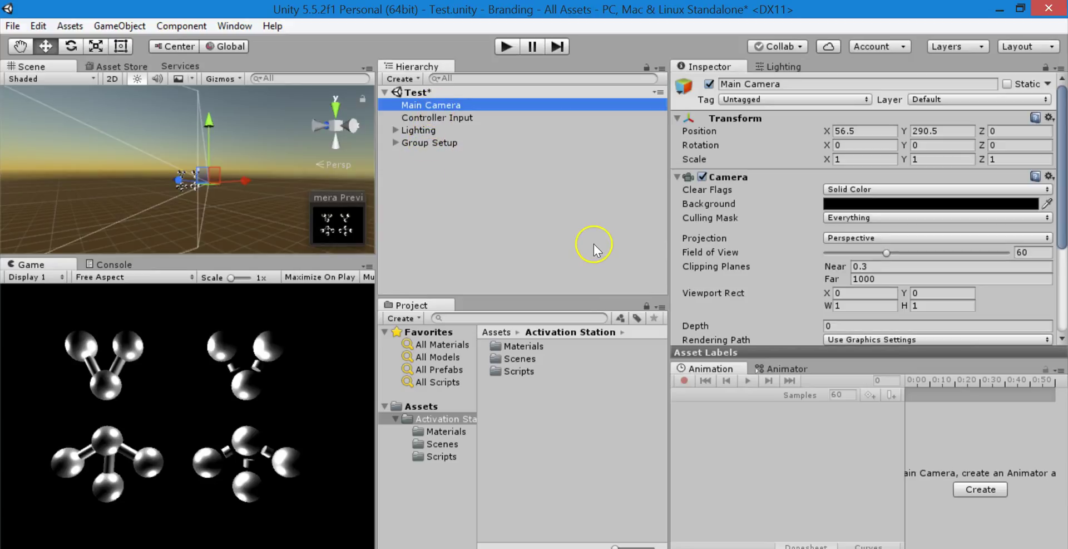
pyautogui.click(424, 143)
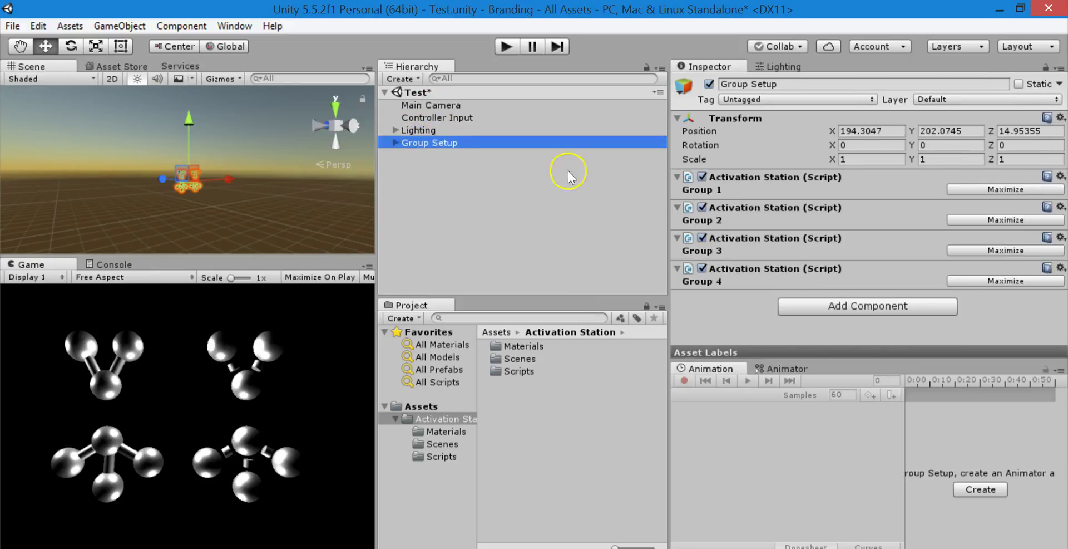